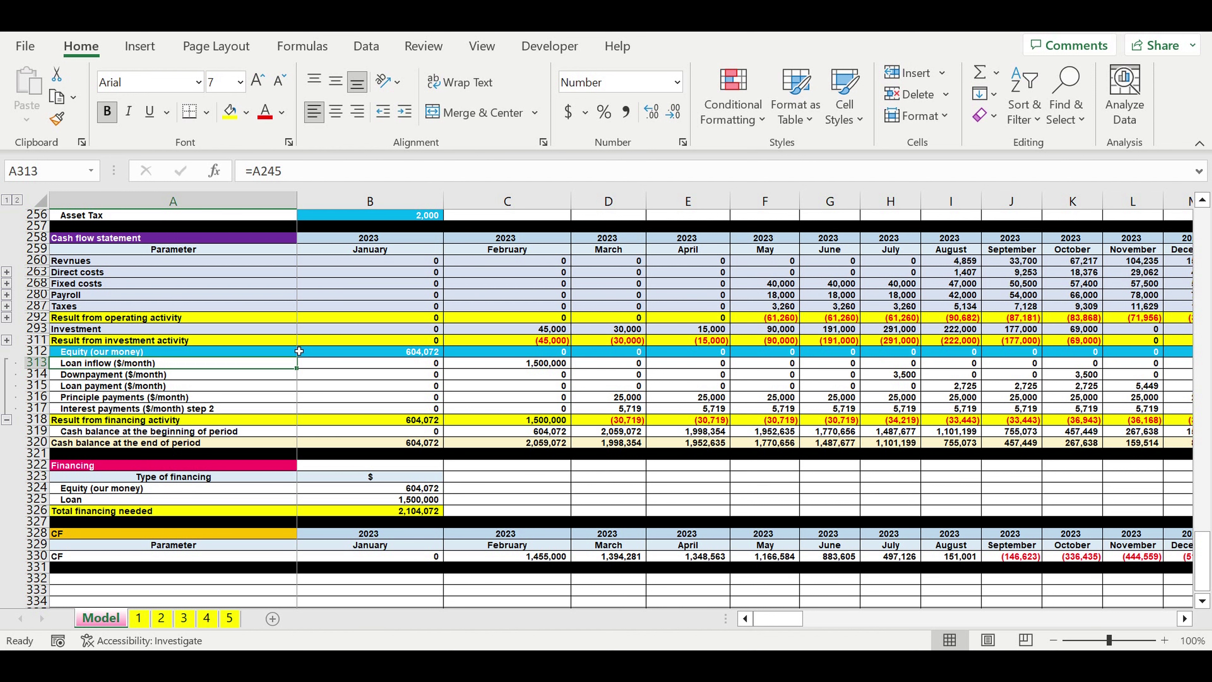
Examine the revenue, direct cost, fixed cost, payroll, tax and investment lines of the cash flow statement on the Model sheet
scroll(381, 379, up, 8)
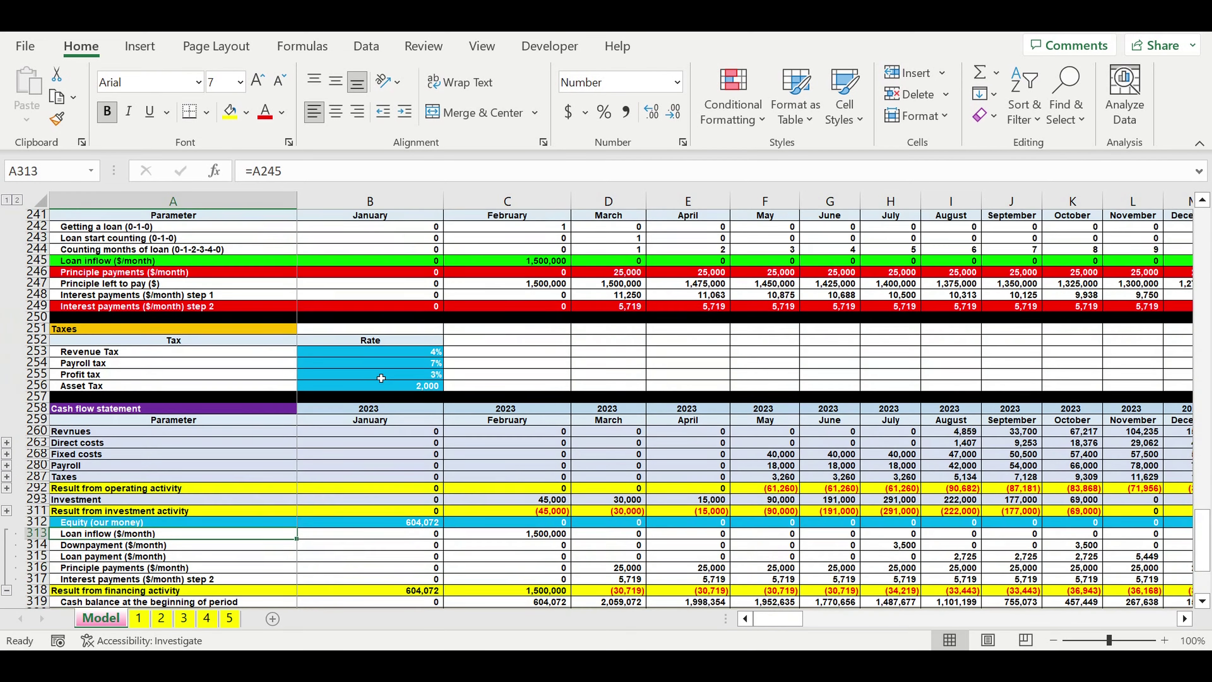
scroll(380, 379, up, 2)
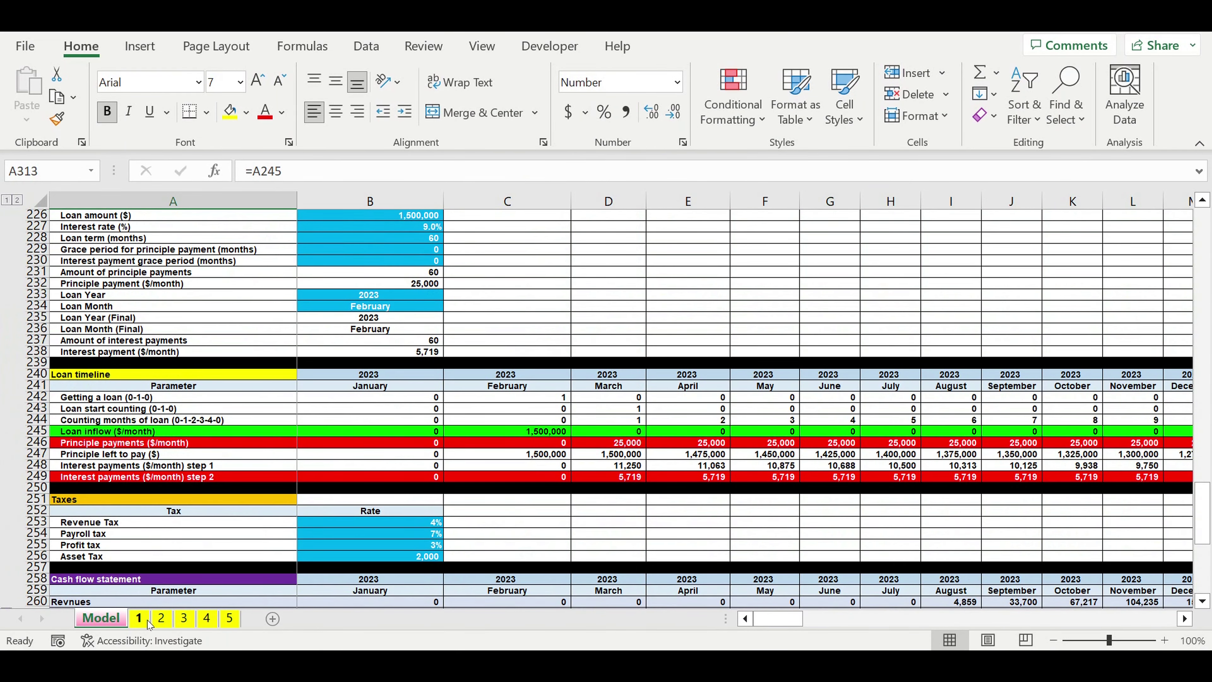
click(285, 344)
scroll(390, 359, down, 6)
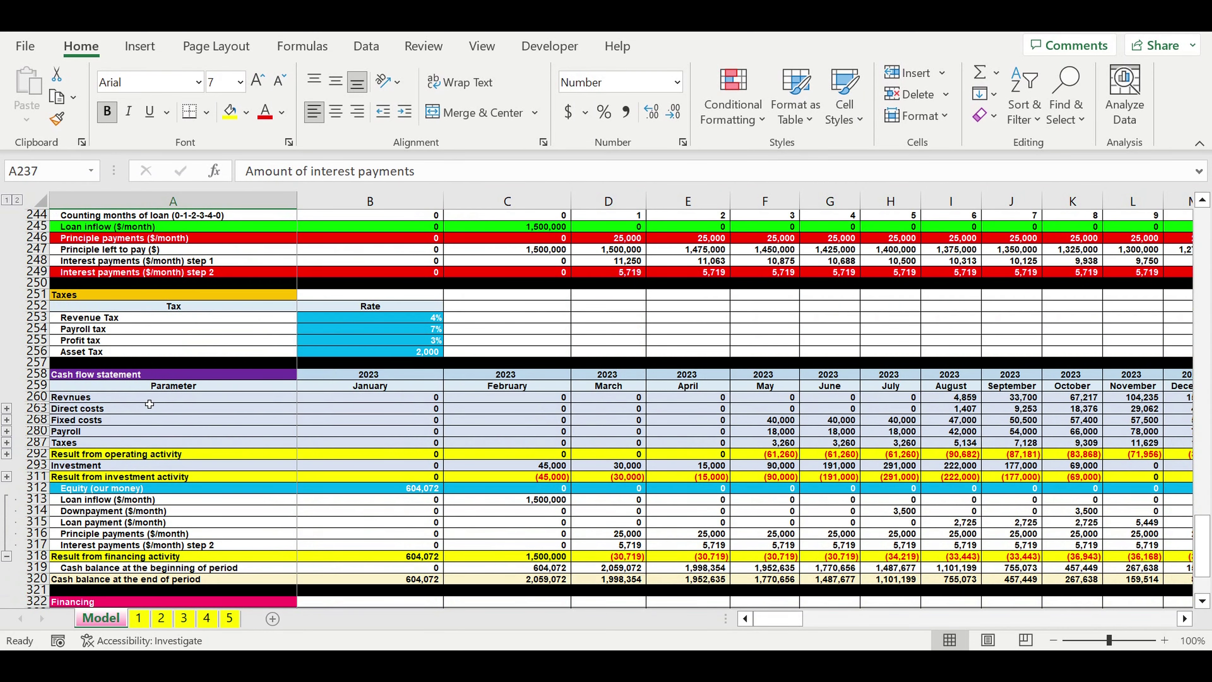
click(100, 397)
click(82, 411)
click(85, 420)
click(79, 432)
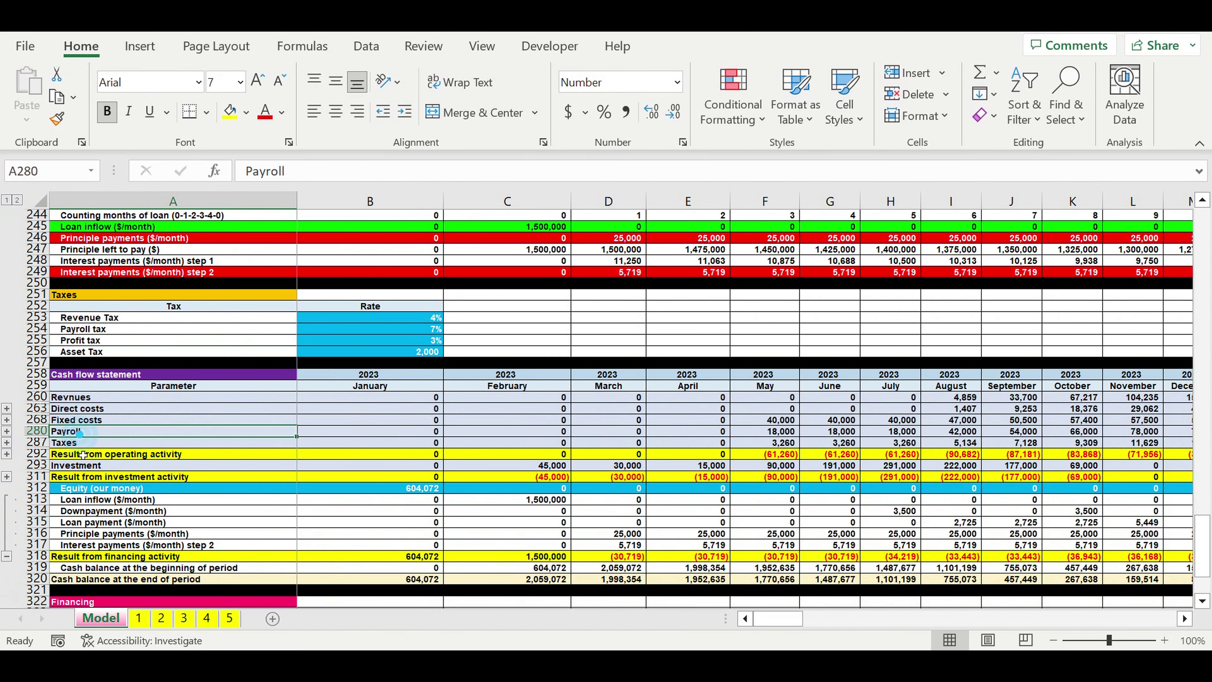
click(74, 444)
click(86, 466)
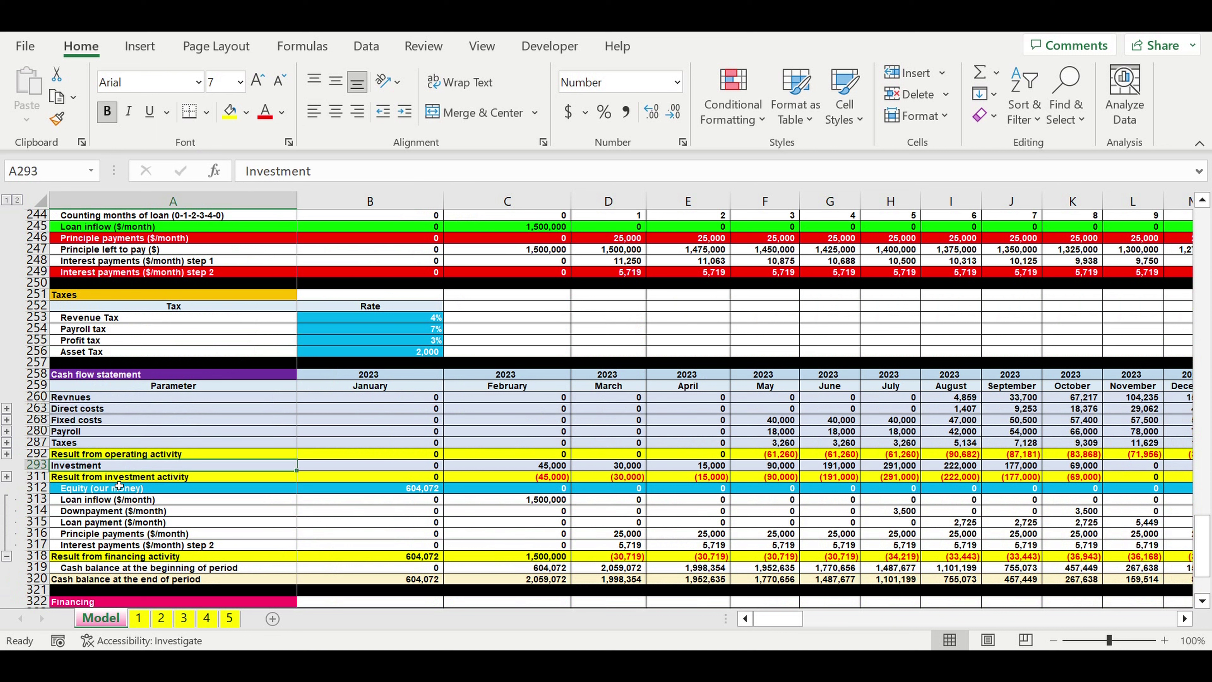
Review the downpayment, loan, principal and interest payment lines, and highlight the whole cash flow statement
click(79, 511)
drag(90, 523, 96, 544)
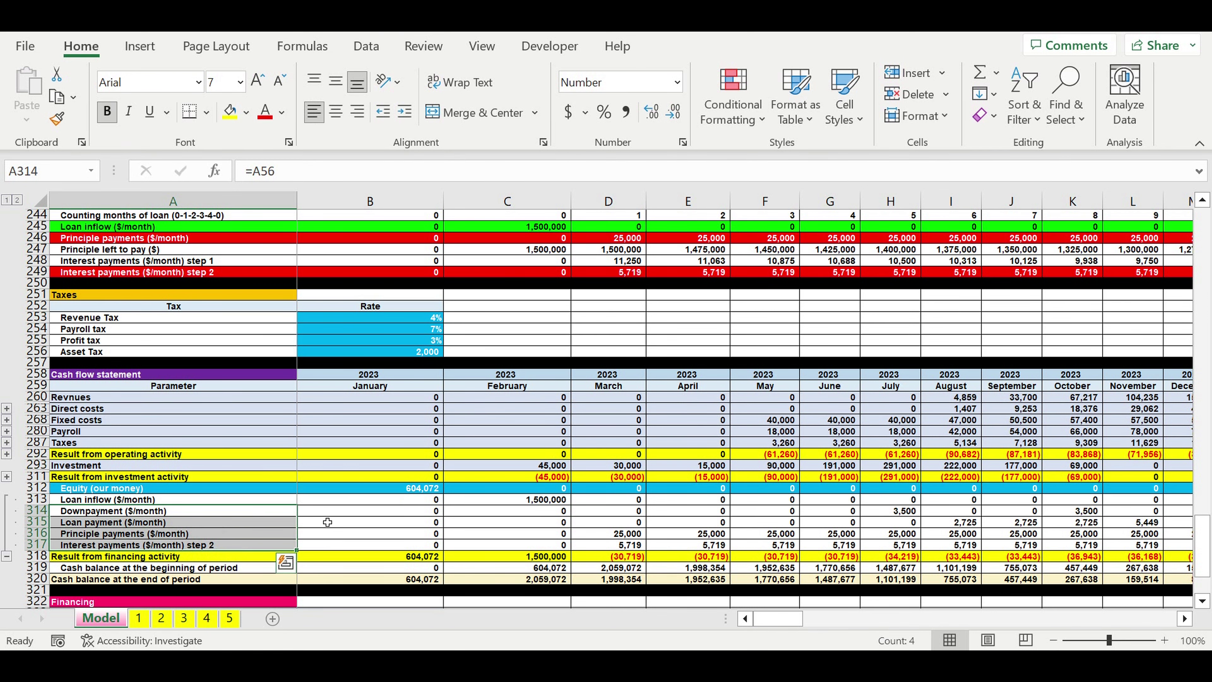
scroll(247, 430, down, 3)
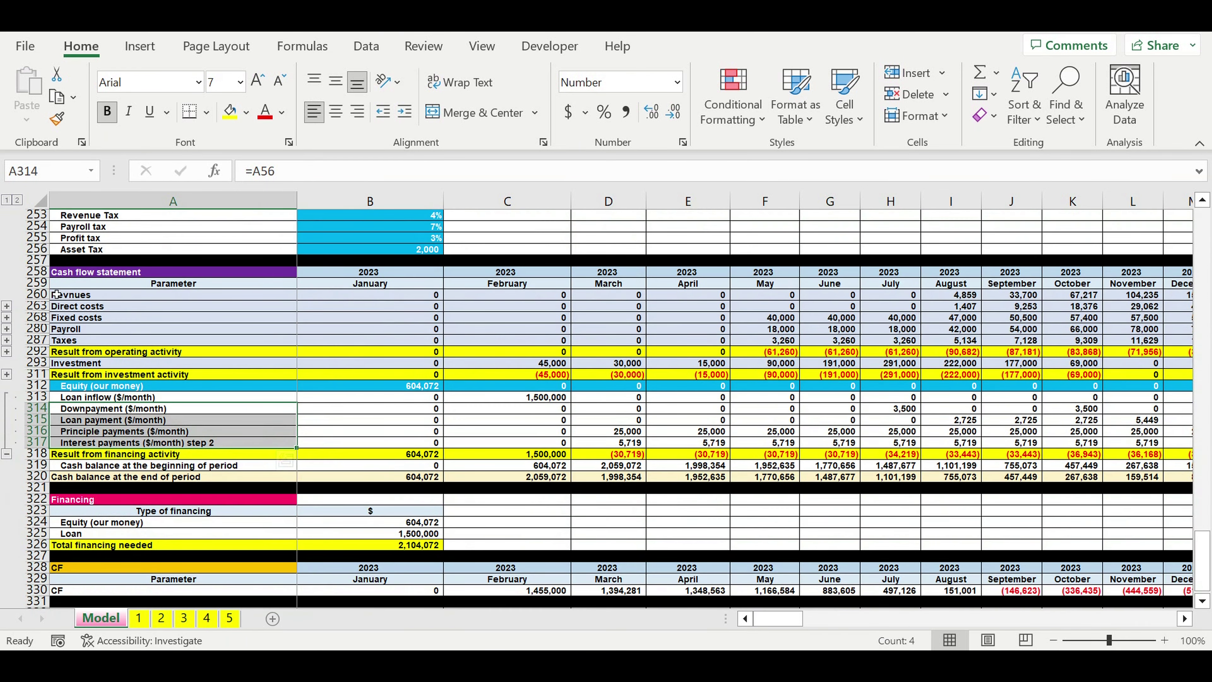
drag(36, 271, 32, 492)
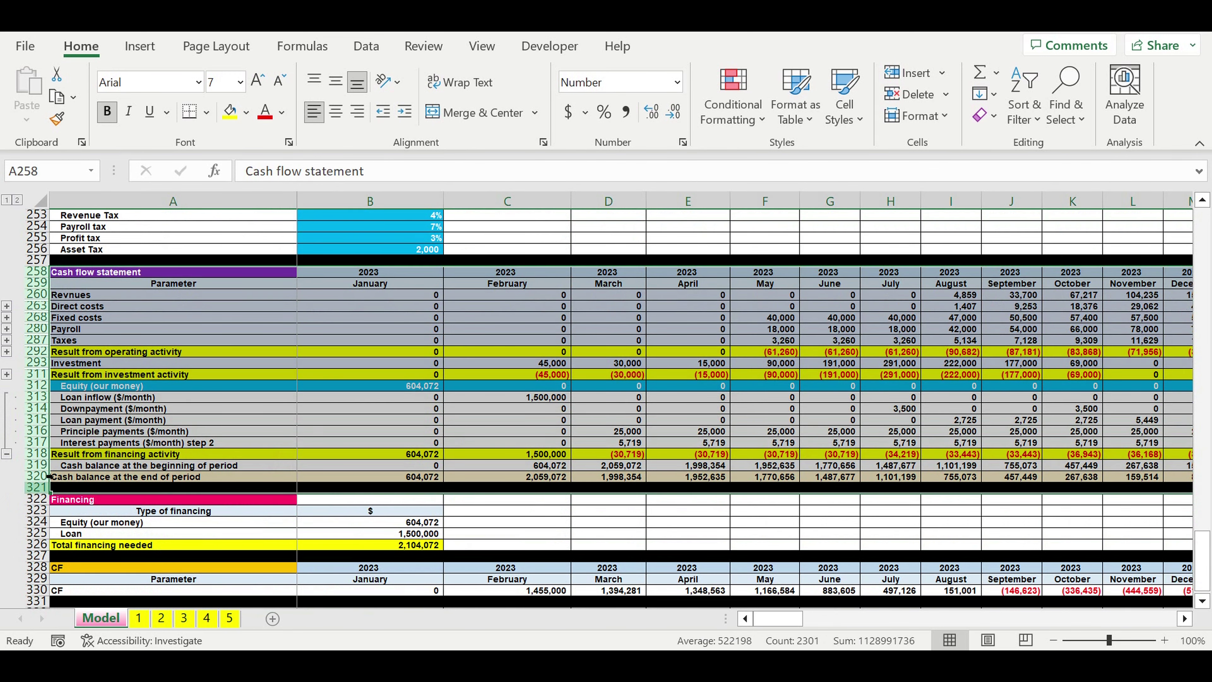
click(153, 343)
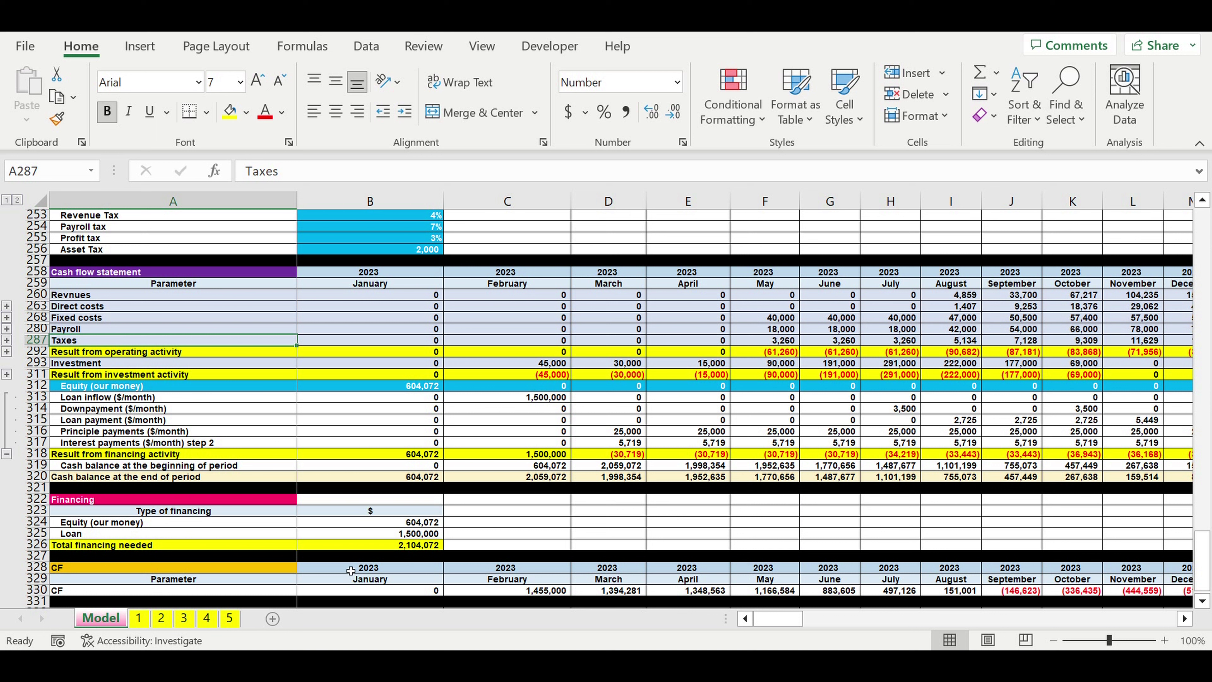
Open sheet 1 and examine the list of trip types, from Trip type 1 to Trip type 30
click(139, 618)
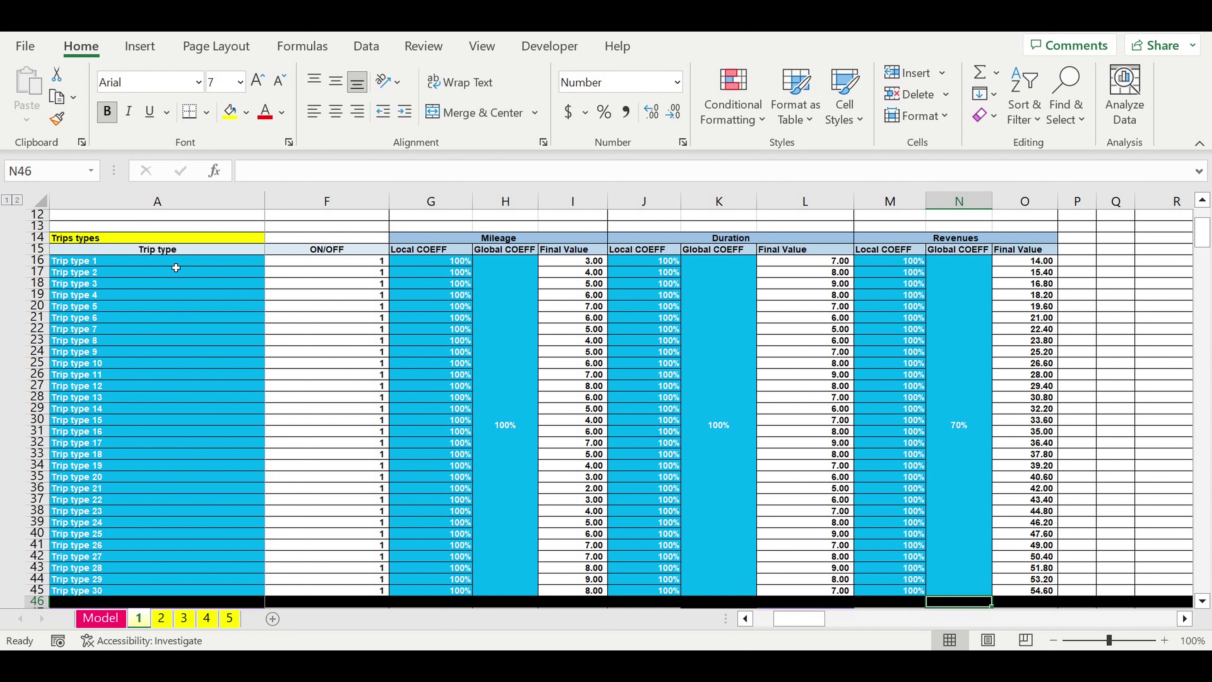
drag(135, 265, 134, 588)
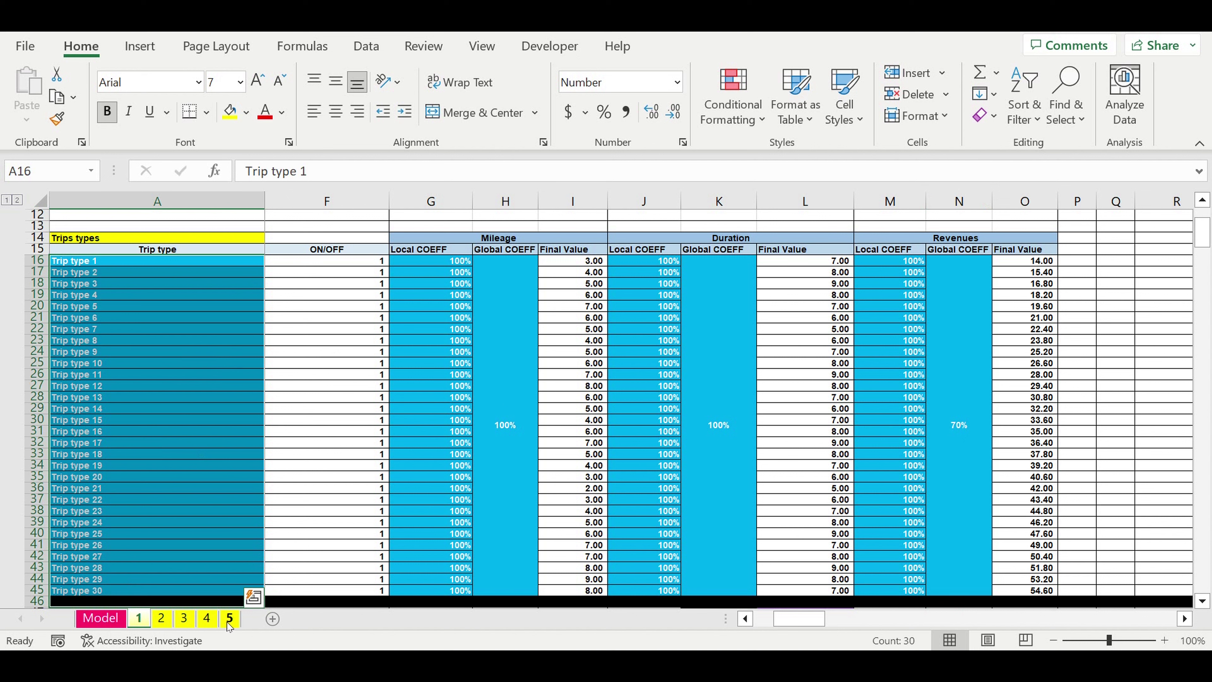
click(137, 340)
drag(92, 262, 100, 592)
Review the mileage, duration, revenue, ON/OFF and mileage Local COEFF inputs of the trip types
drag(793, 625, 709, 626)
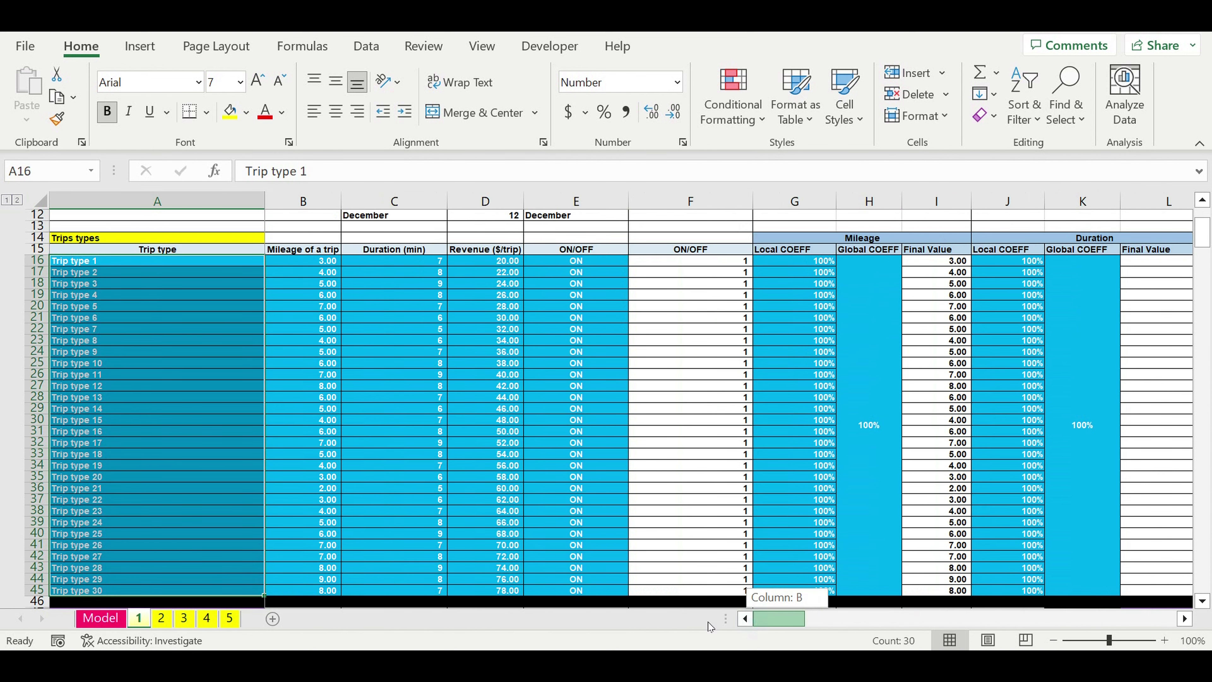
click(305, 267)
drag(305, 266, 308, 601)
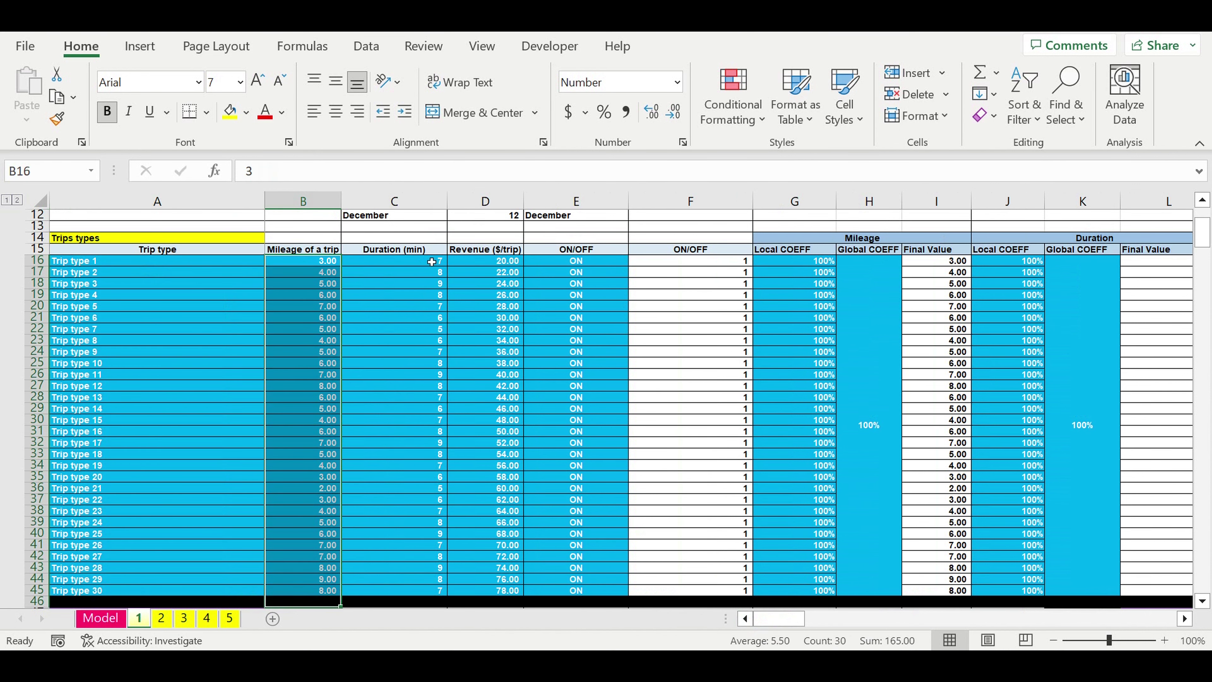
drag(431, 262, 447, 558)
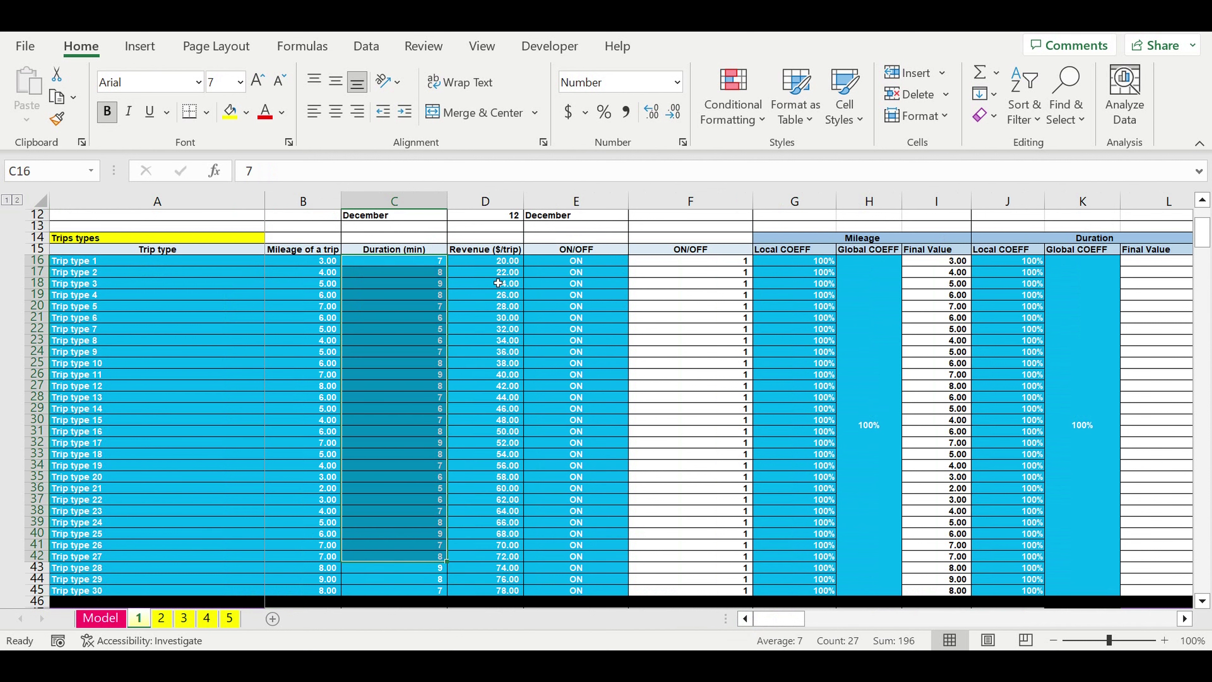
drag(498, 262, 506, 545)
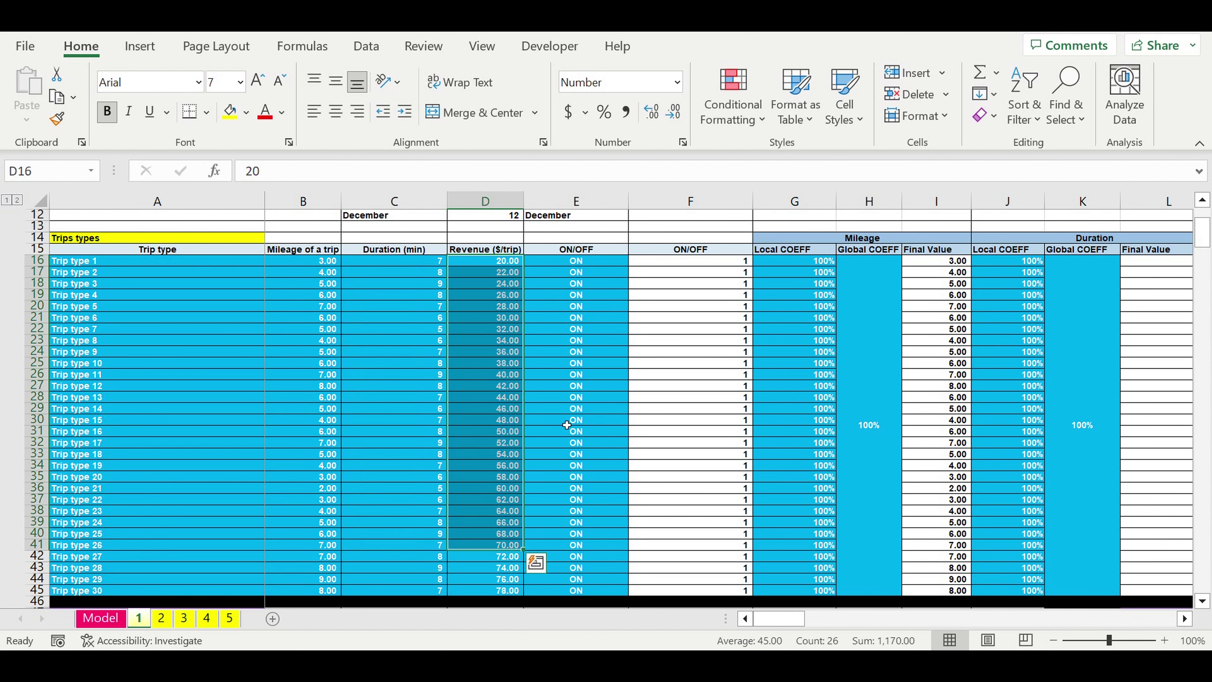
drag(578, 262, 626, 511)
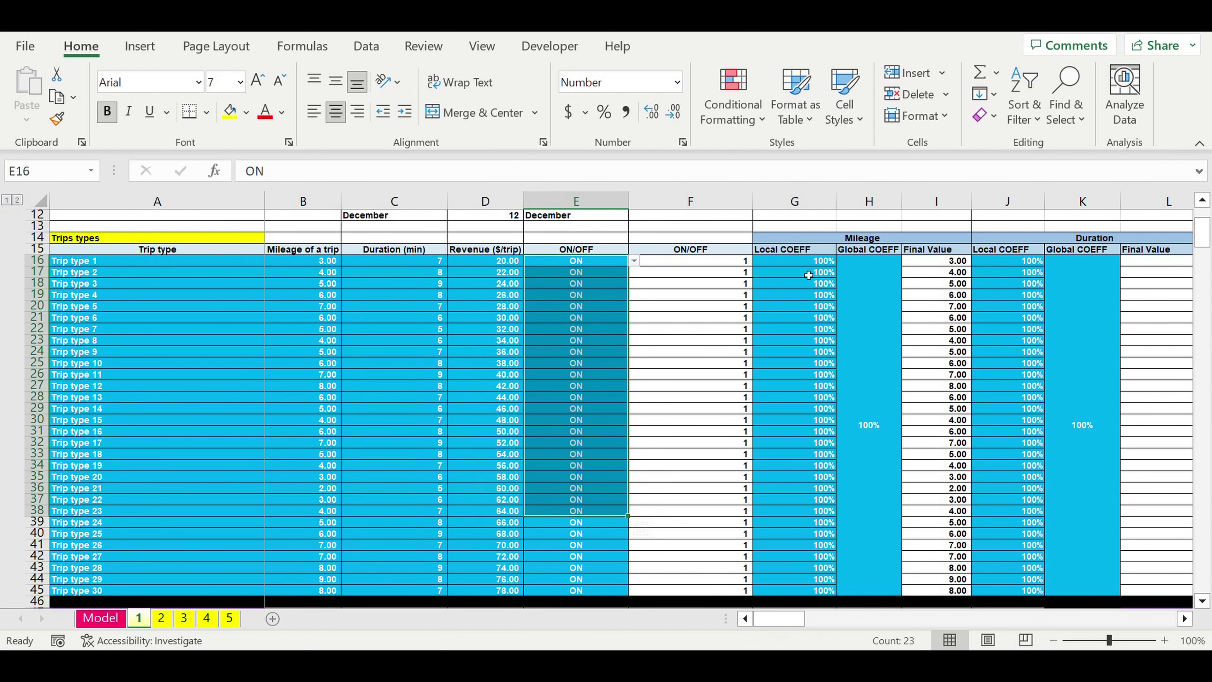
drag(813, 262, 830, 442)
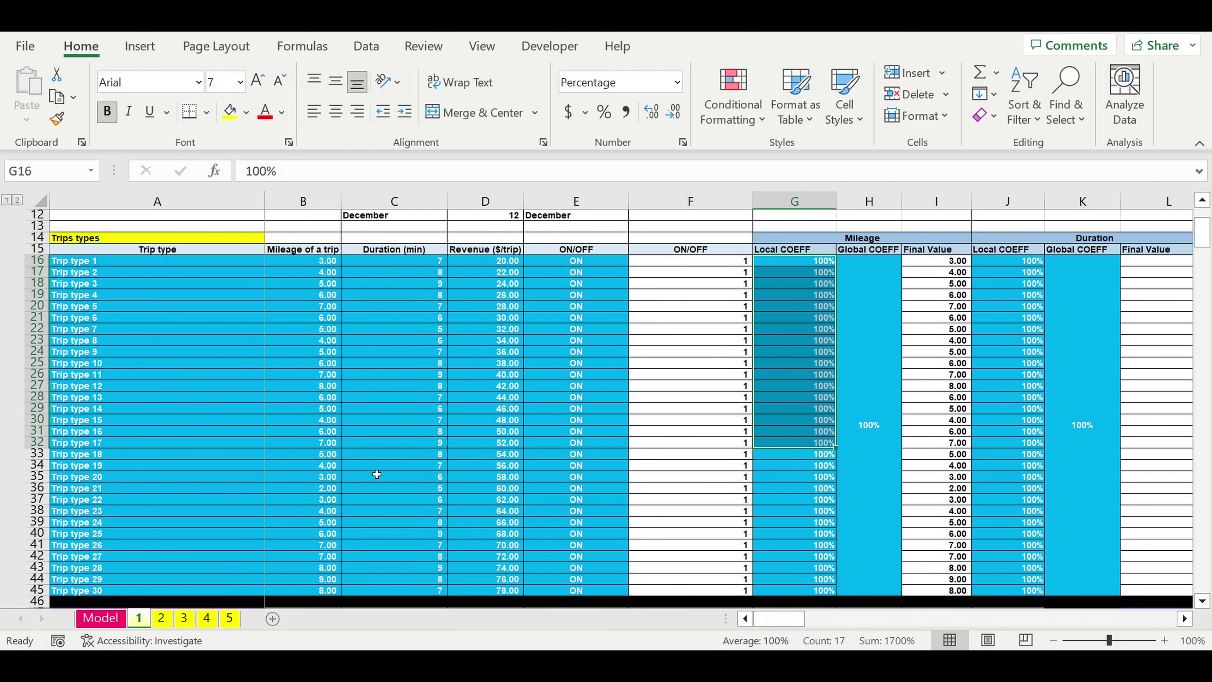
Examine the trip tables for each day of the week, starting from Monday and going through to the weekend
scroll(380, 469, down, 6)
scroll(380, 468, down, 4)
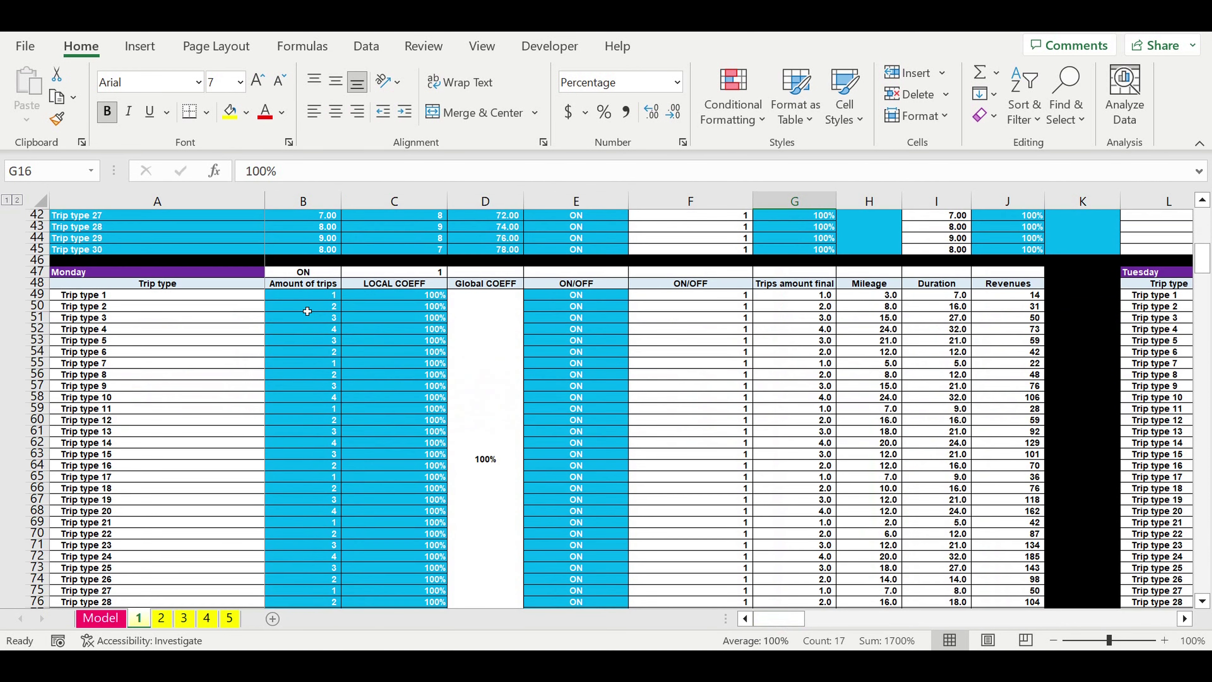
click(1157, 272)
click(1187, 620)
click(1187, 620)
click(1187, 619)
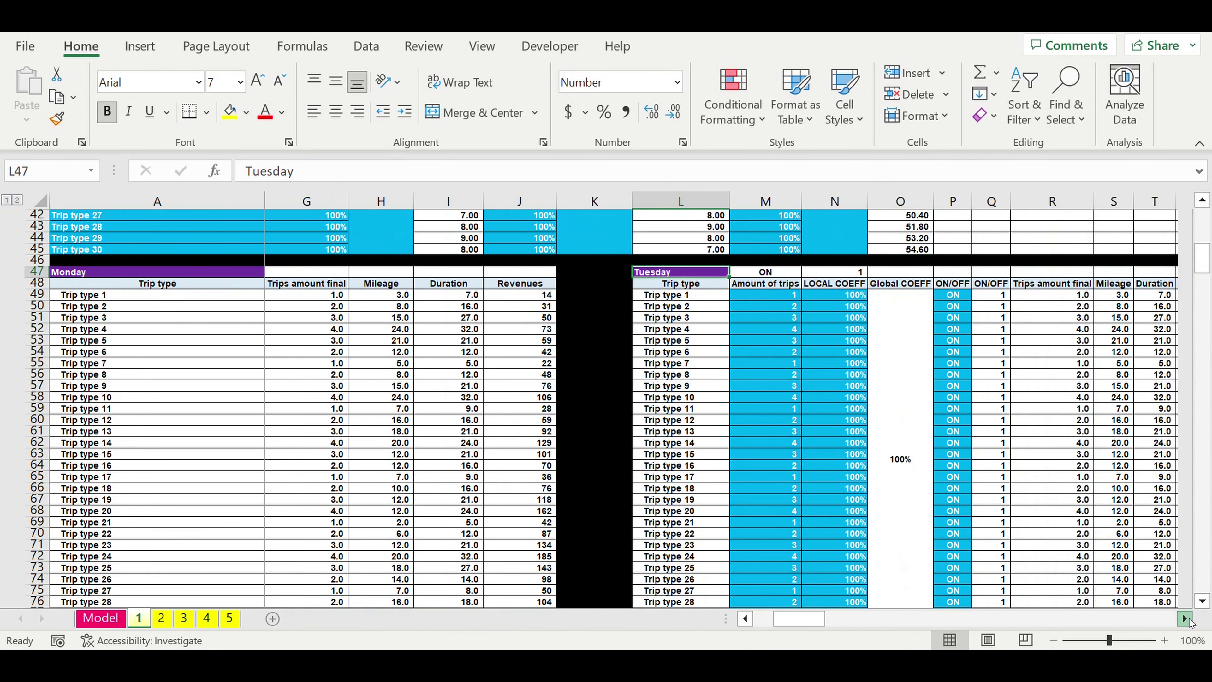
click(1187, 620)
click(1187, 619)
click(1187, 619)
click(1187, 619)
click(1187, 619)
click(1187, 620)
click(1187, 619)
click(1186, 618)
click(1186, 619)
click(1186, 619)
click(1185, 619)
click(1185, 618)
click(1185, 619)
click(1186, 618)
click(1186, 619)
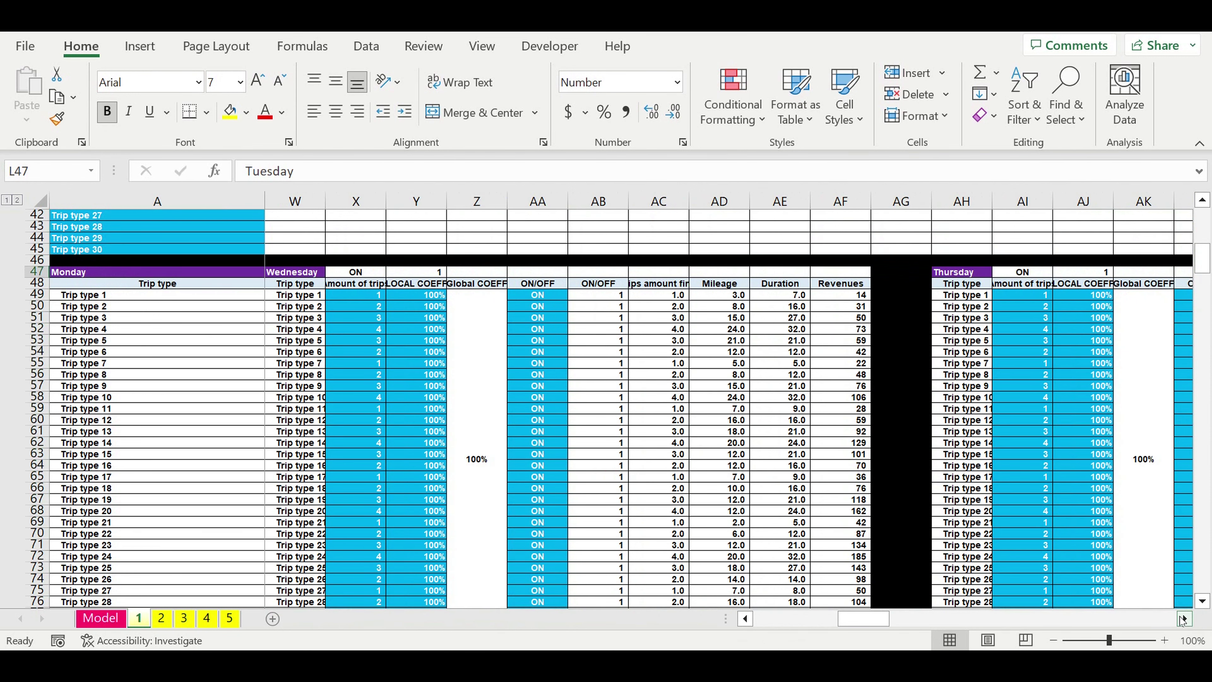
click(1184, 620)
click(1185, 619)
click(1181, 619)
click(1182, 619)
click(1182, 619)
click(1182, 619)
click(1181, 620)
click(1181, 620)
click(1182, 619)
click(1181, 620)
click(1181, 620)
click(1181, 619)
click(1181, 619)
click(1182, 620)
click(1181, 619)
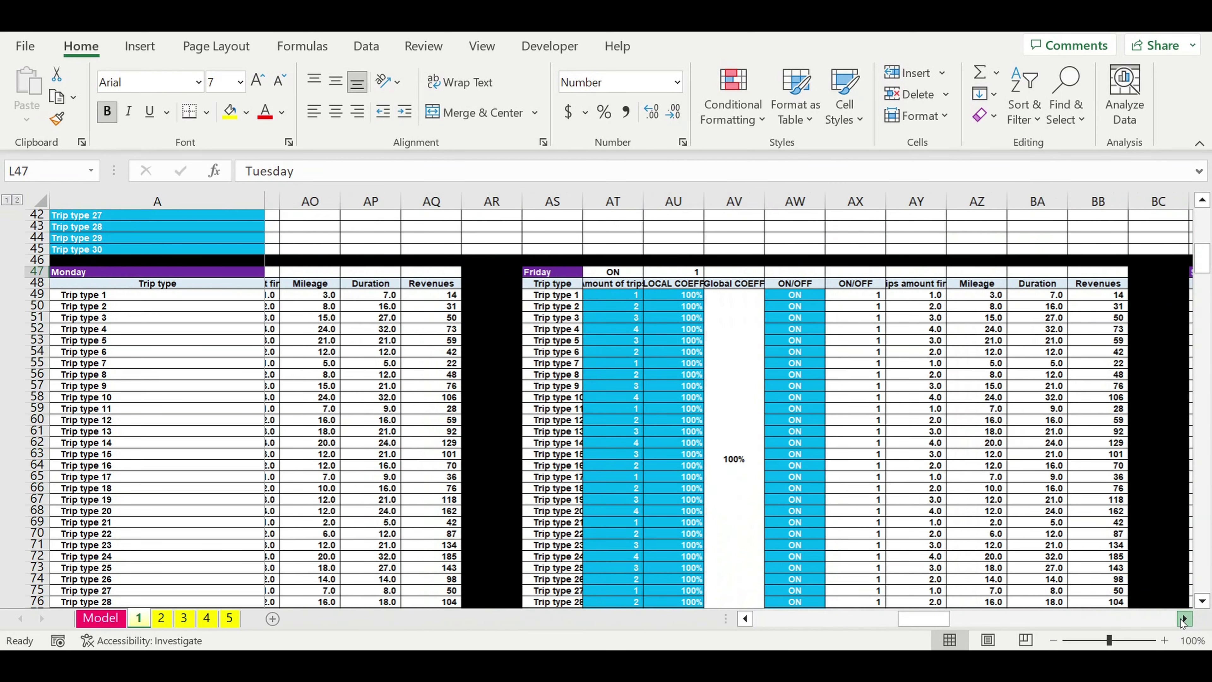
click(1184, 620)
click(1183, 619)
click(1184, 619)
click(1184, 619)
click(1183, 620)
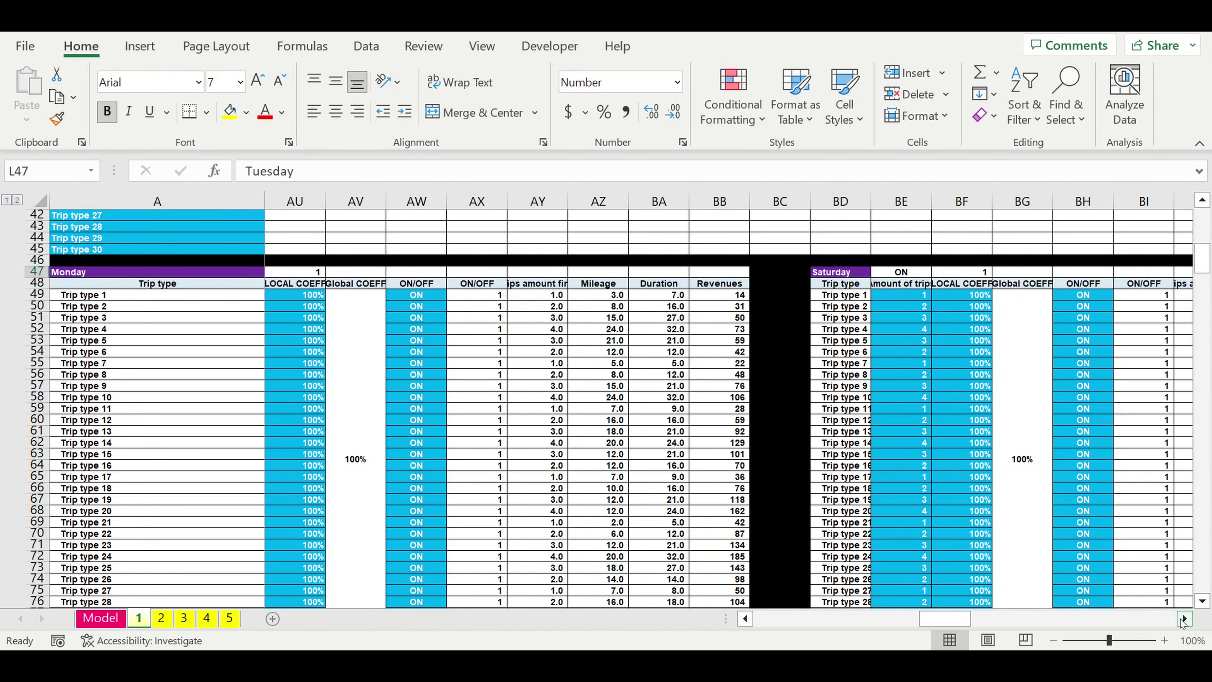
click(1184, 620)
click(1184, 620)
click(1183, 619)
click(1183, 619)
click(1184, 620)
click(1183, 620)
click(1182, 619)
Return to Monday's trip table and review the ON/OFF switches of its trip types
drag(969, 619, 574, 616)
scroll(487, 497, down, 10)
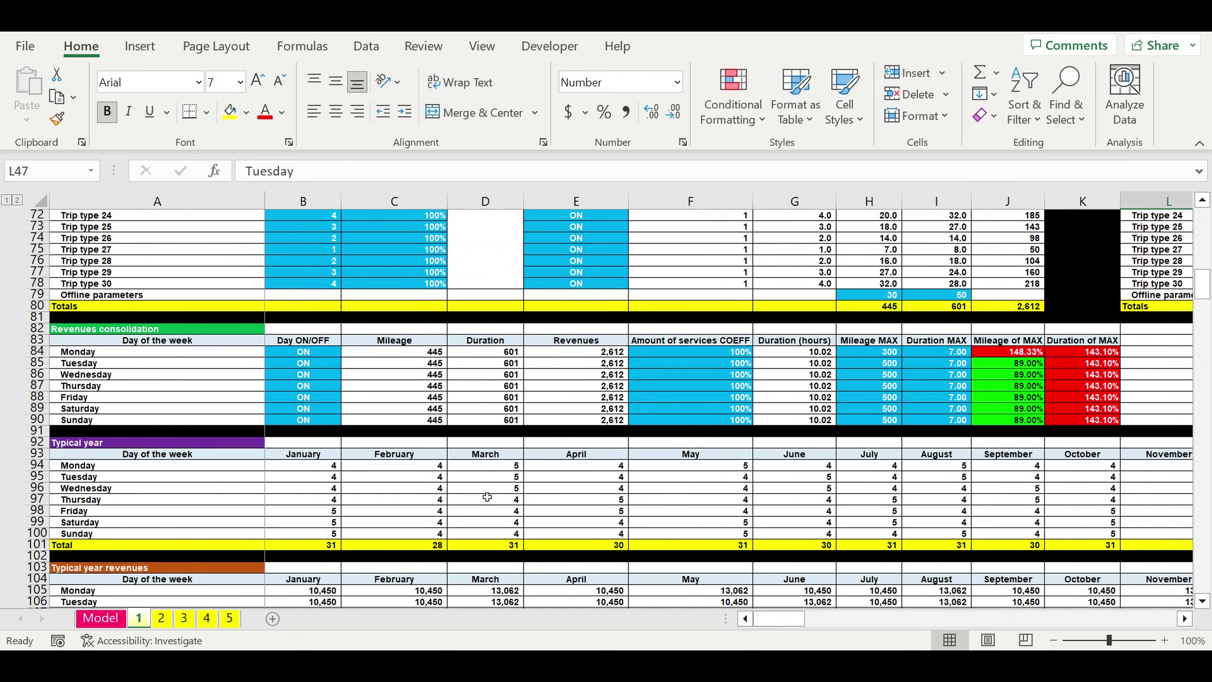
scroll(487, 498, up, 5)
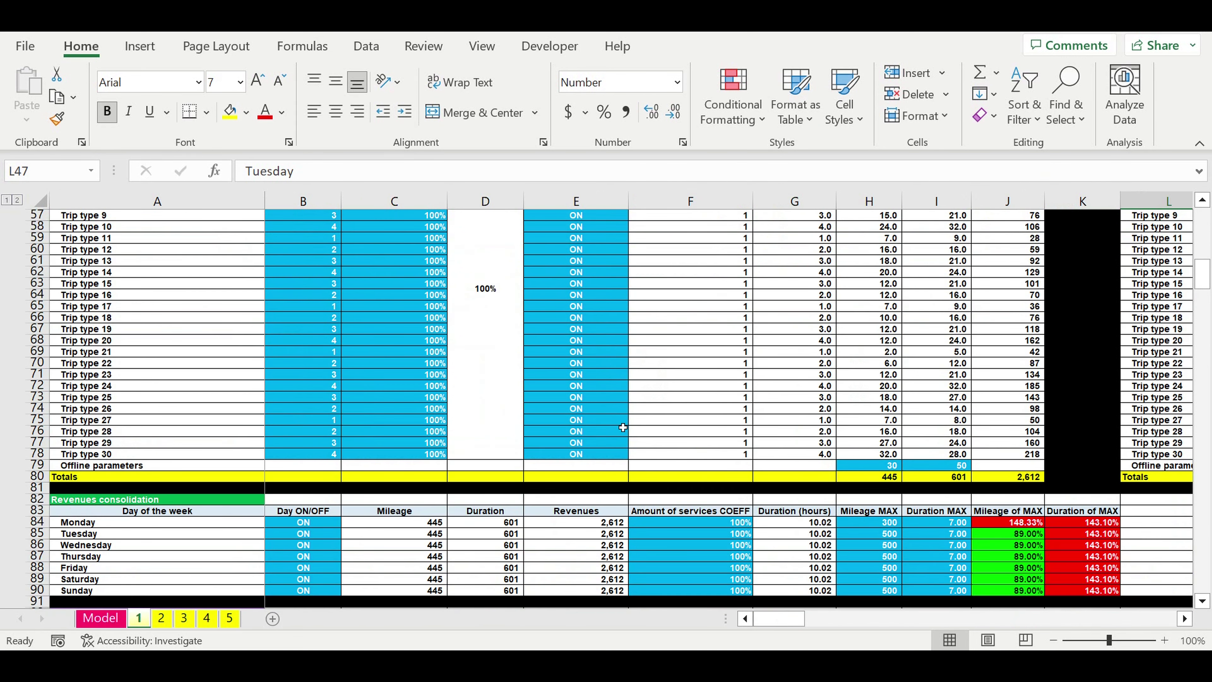
drag(609, 261, 591, 409)
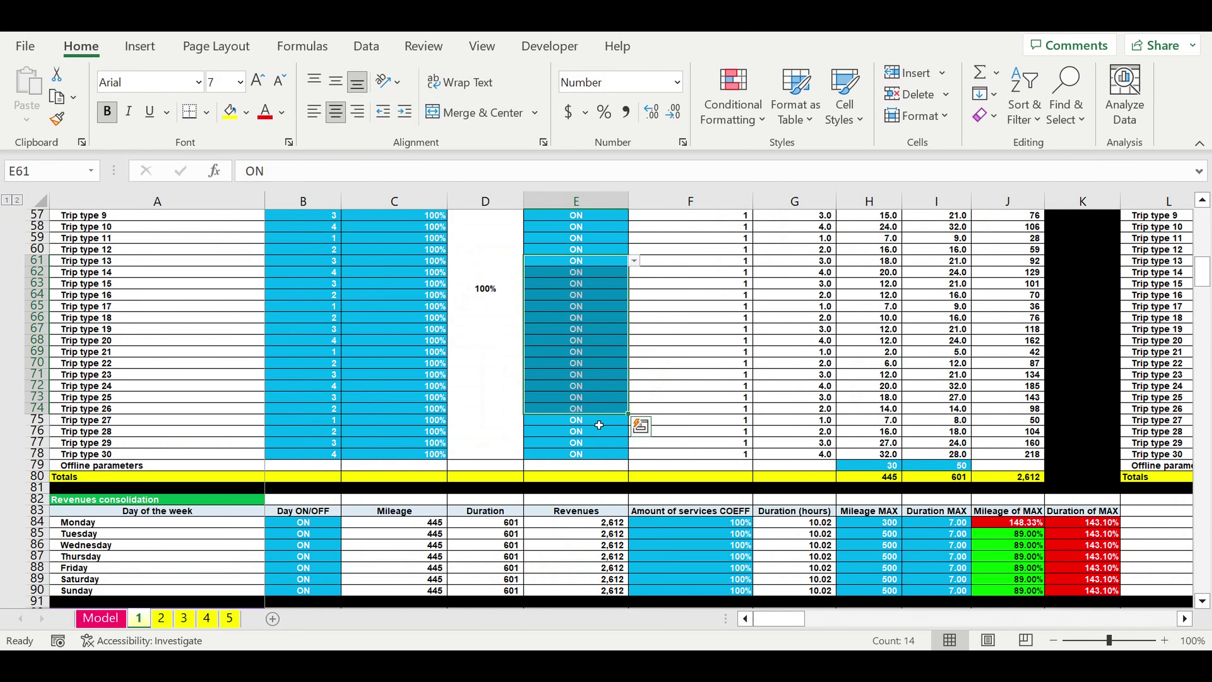
scroll(547, 420, down, 2)
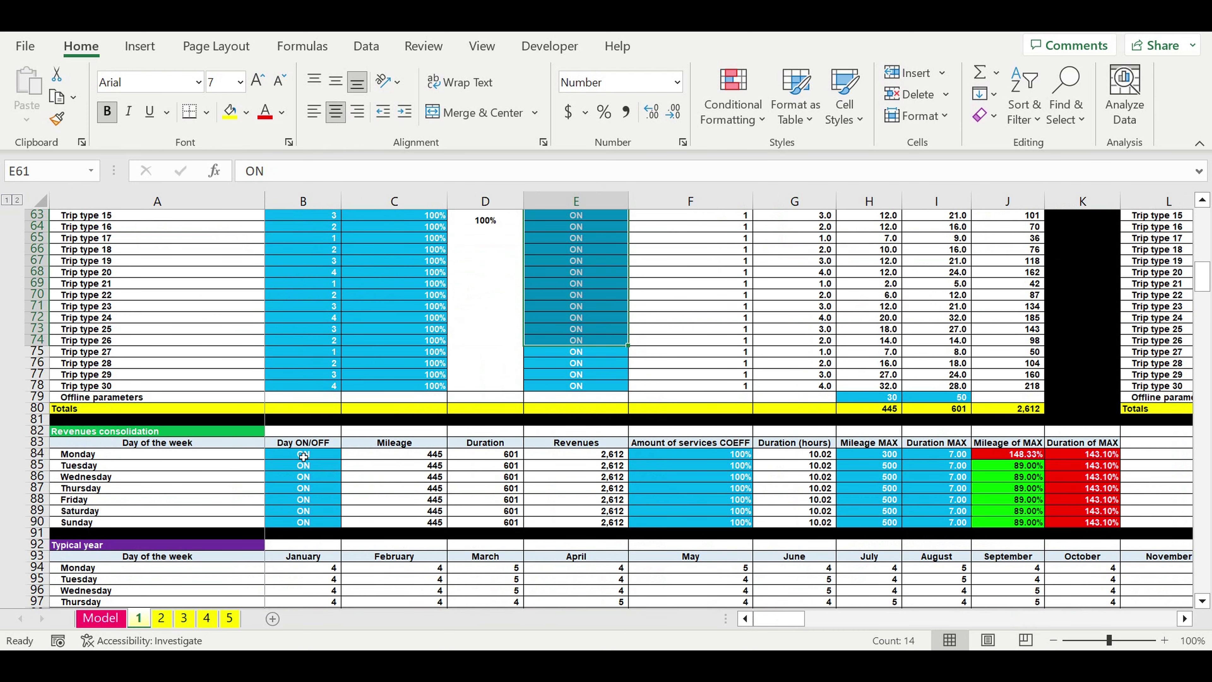
Review the Revenues consolidation table: day switches, Amount of services COEFF, Mileage MAX, Duration MAX and the percentages of maximum
drag(304, 457, 302, 524)
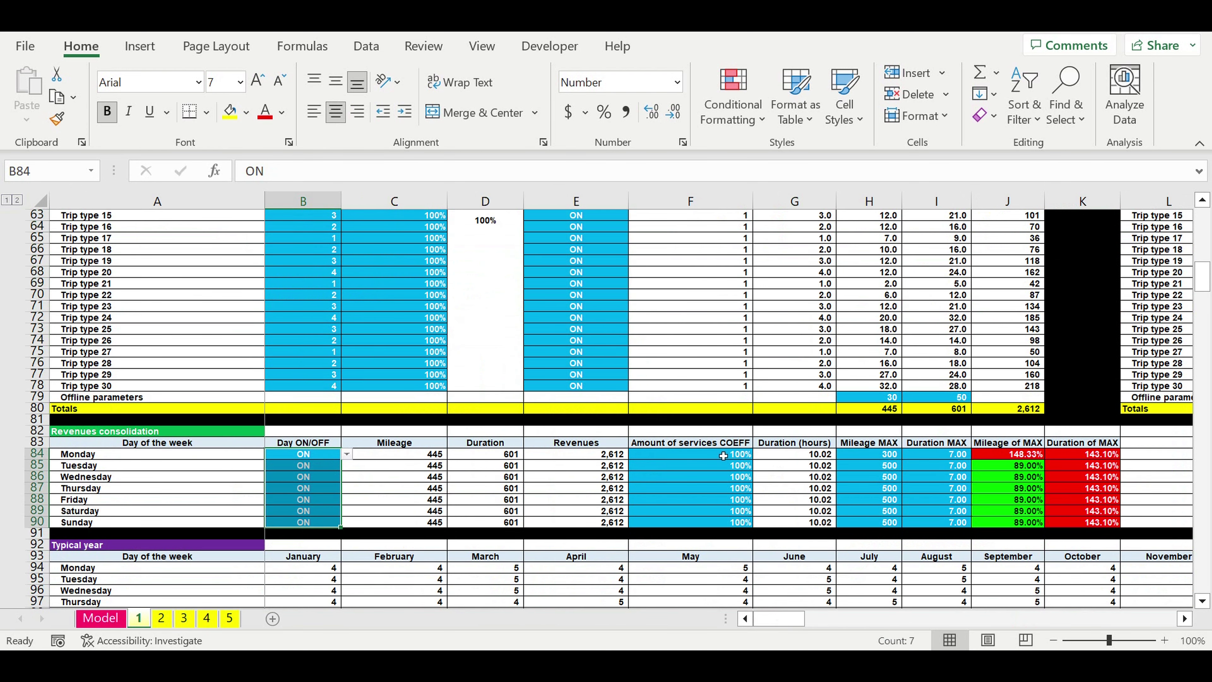
drag(723, 455, 740, 522)
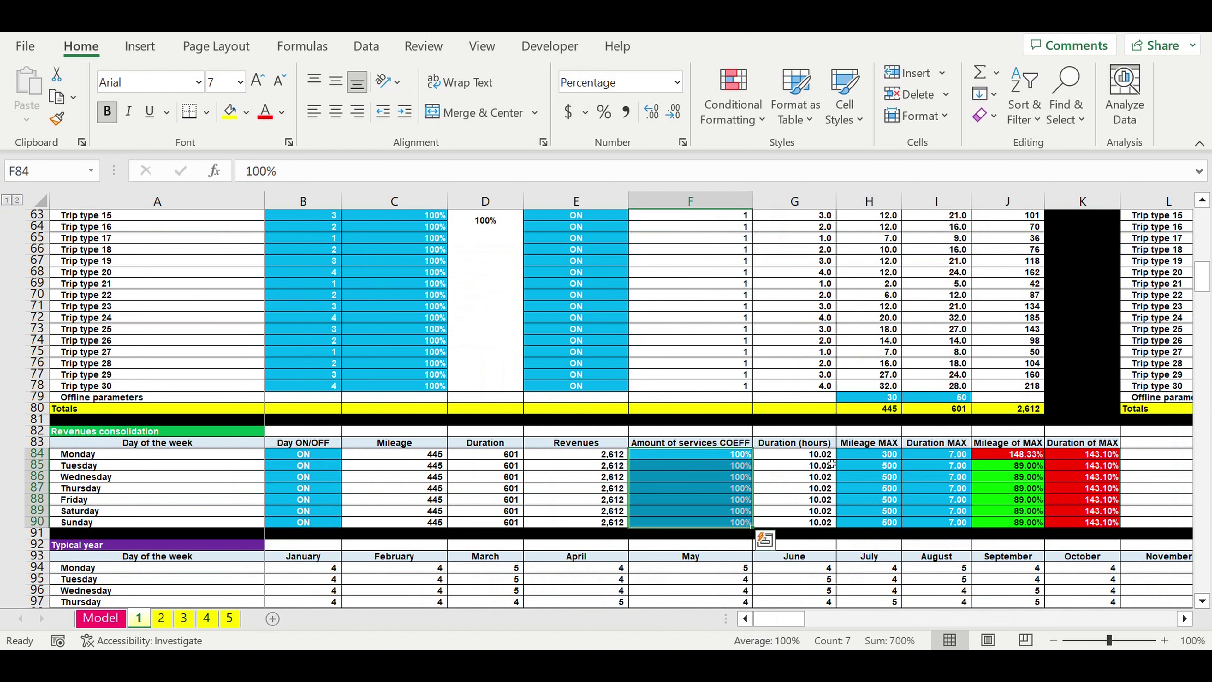
drag(158, 454, 158, 533)
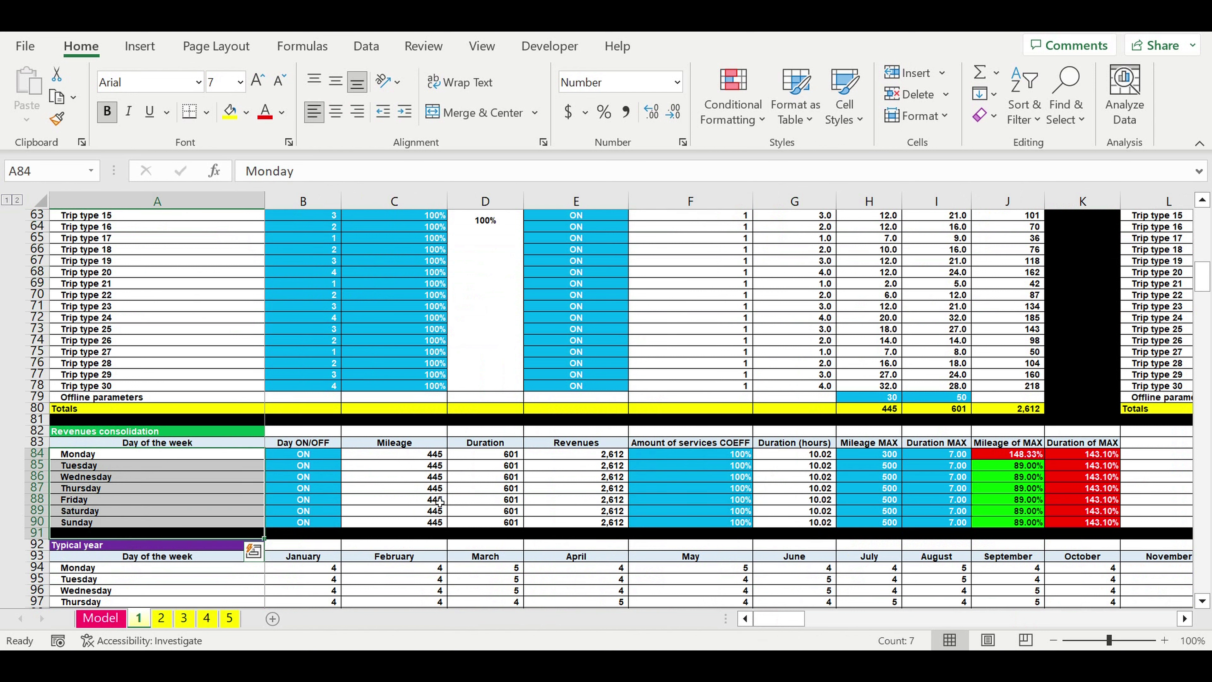
drag(881, 459, 931, 521)
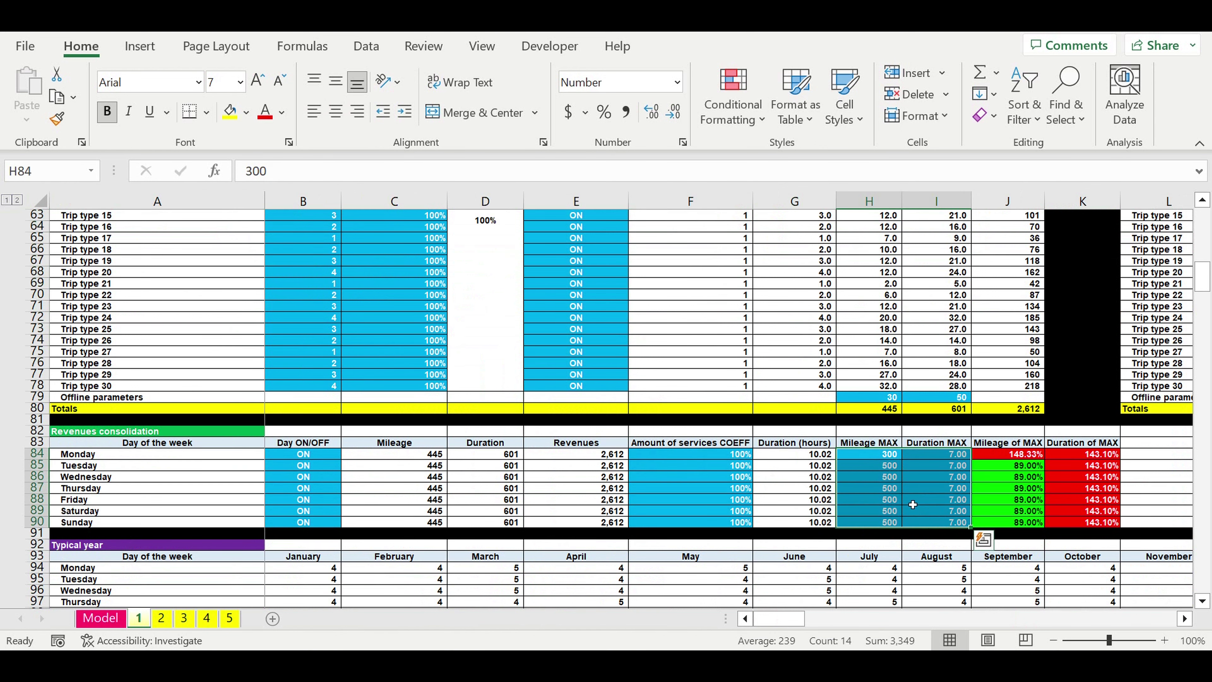
click(892, 489)
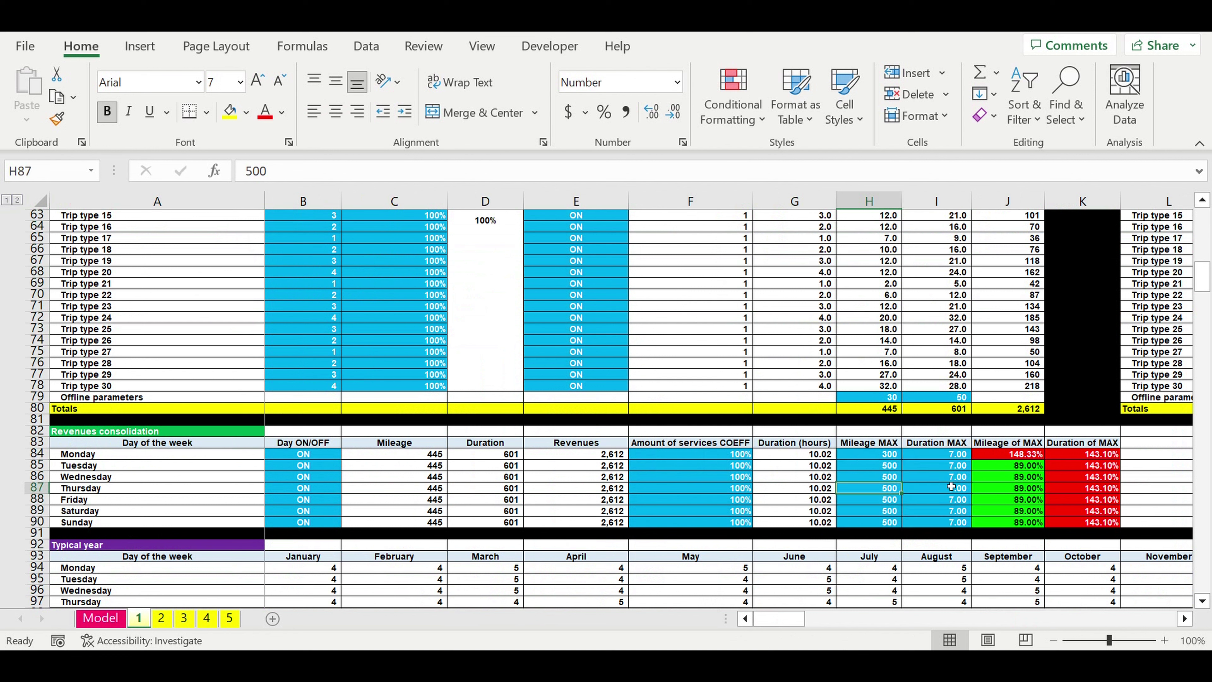
click(951, 478)
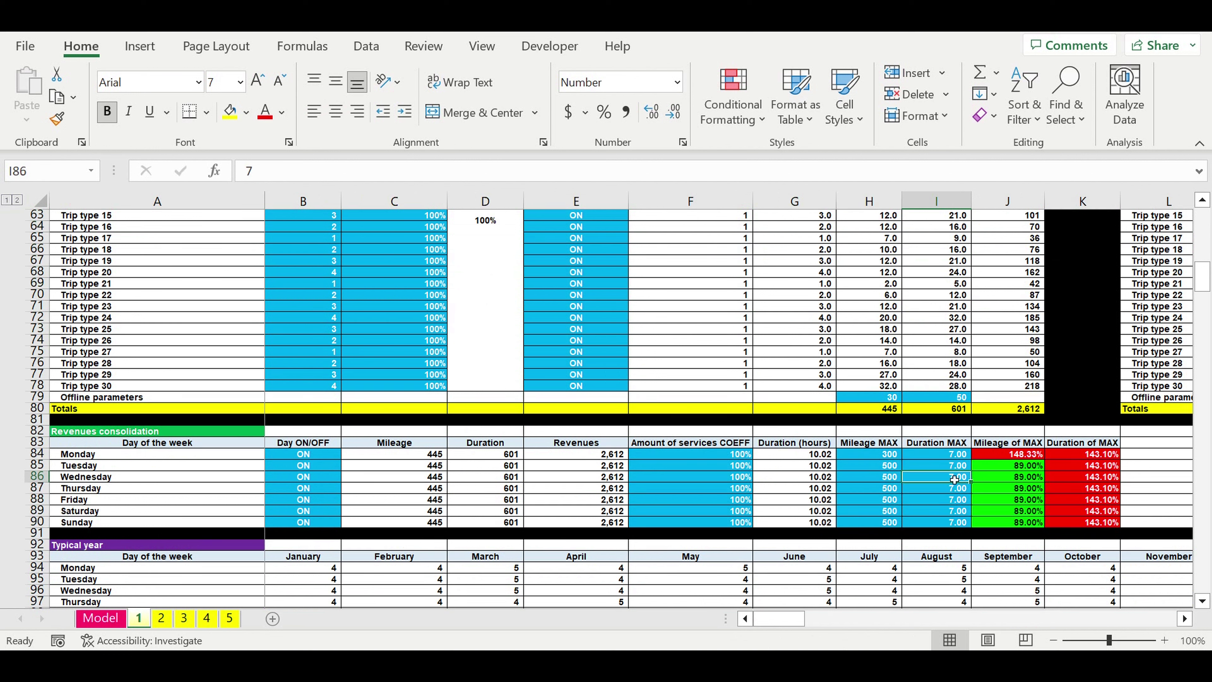
scroll(954, 480, down, 3)
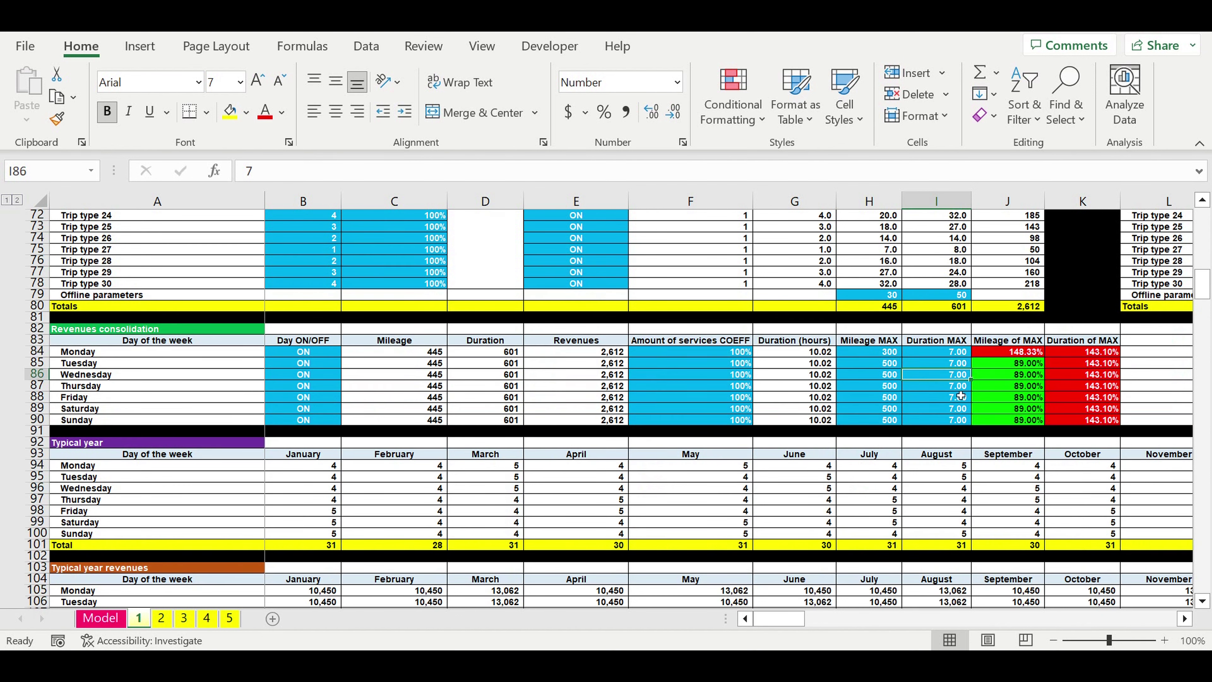
drag(1031, 353, 1068, 421)
Examine the typical year tables and the monthly percentage inputs above the Revenues and Mileage timelines
scroll(606, 481, down, 6)
scroll(606, 481, down, 10)
drag(306, 465, 1007, 465)
scroll(463, 493, down, 8)
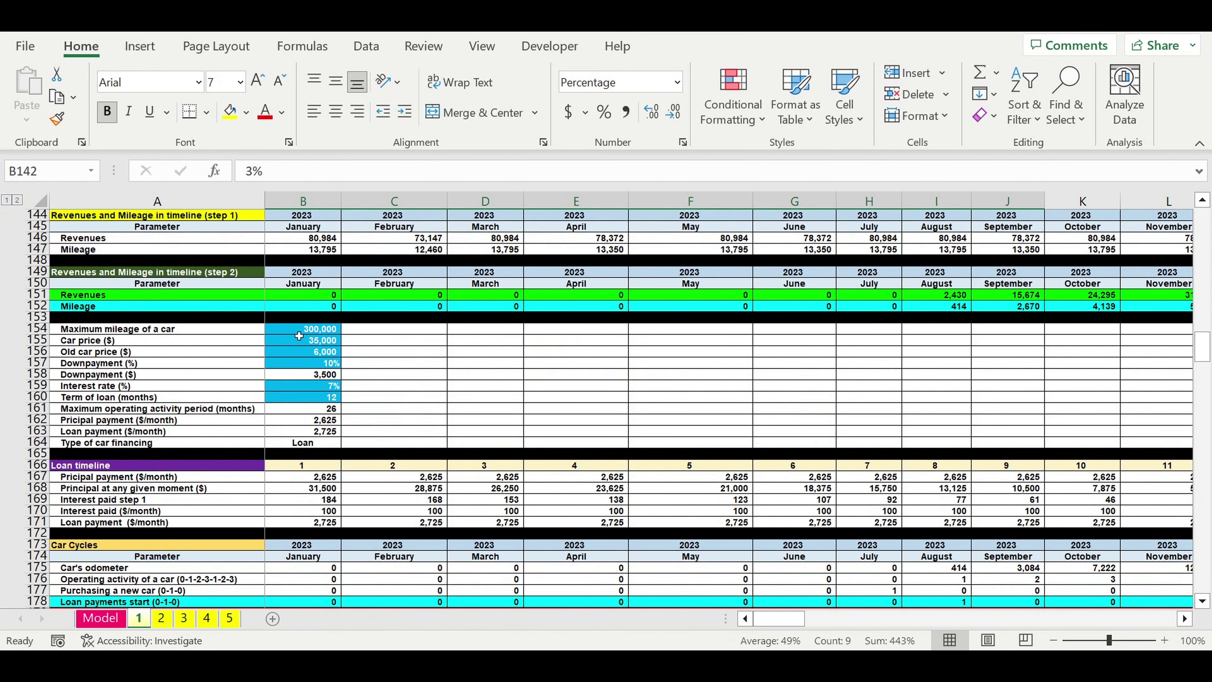
Review the car and loan inputs: maximum mileage, car price, downpayment percentage, interest rate and term of loan
click(296, 335)
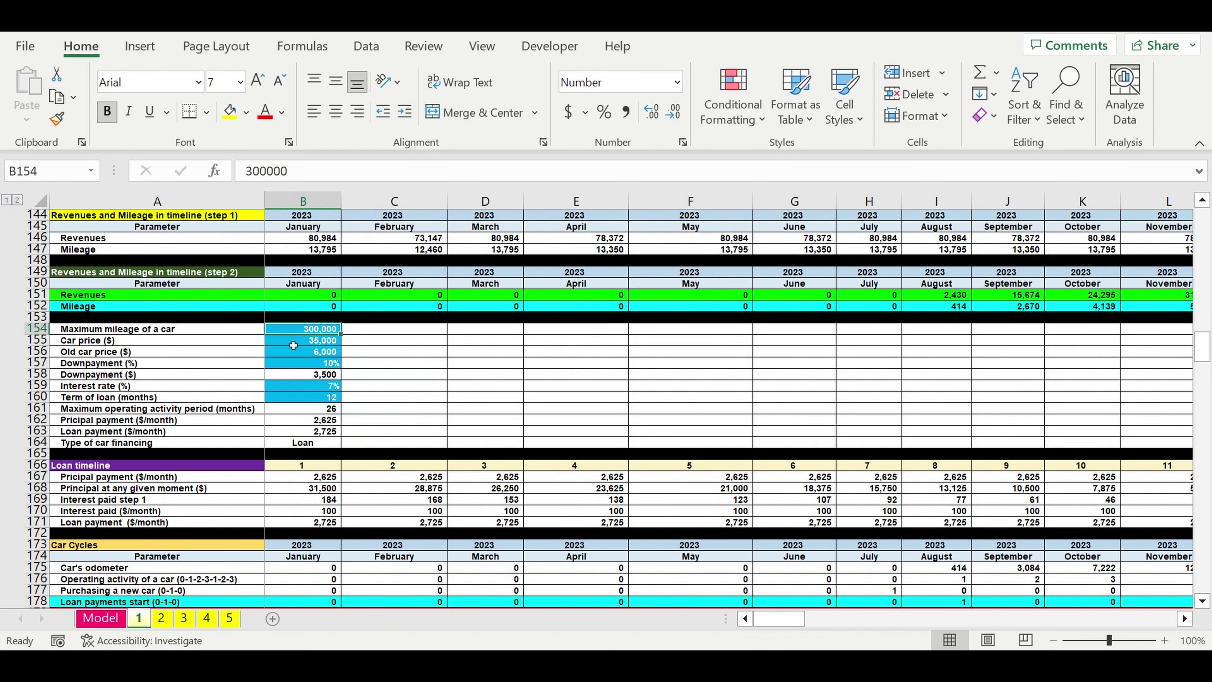
click(294, 344)
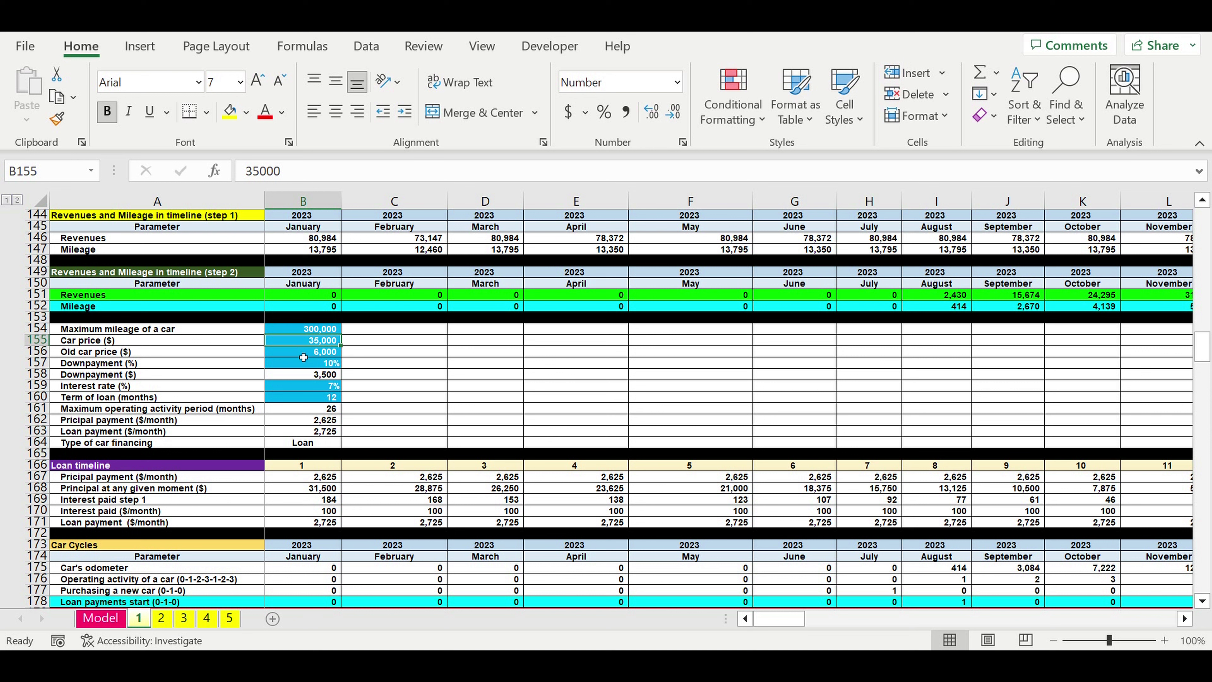
click(305, 331)
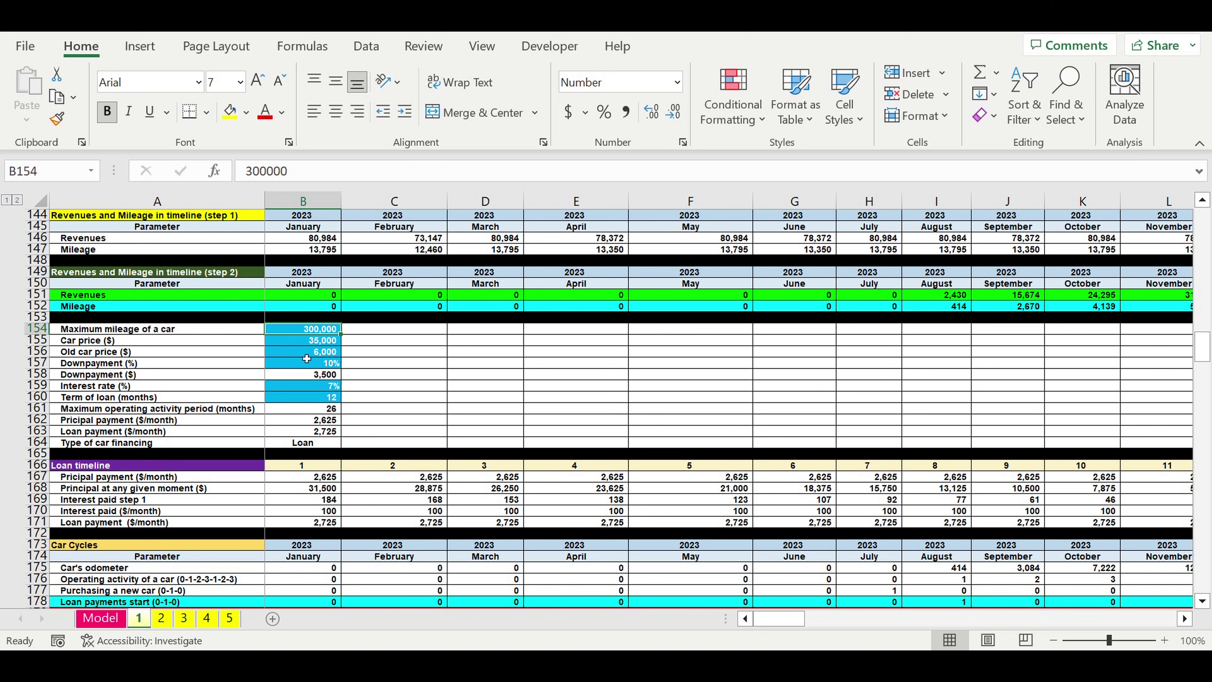
click(305, 368)
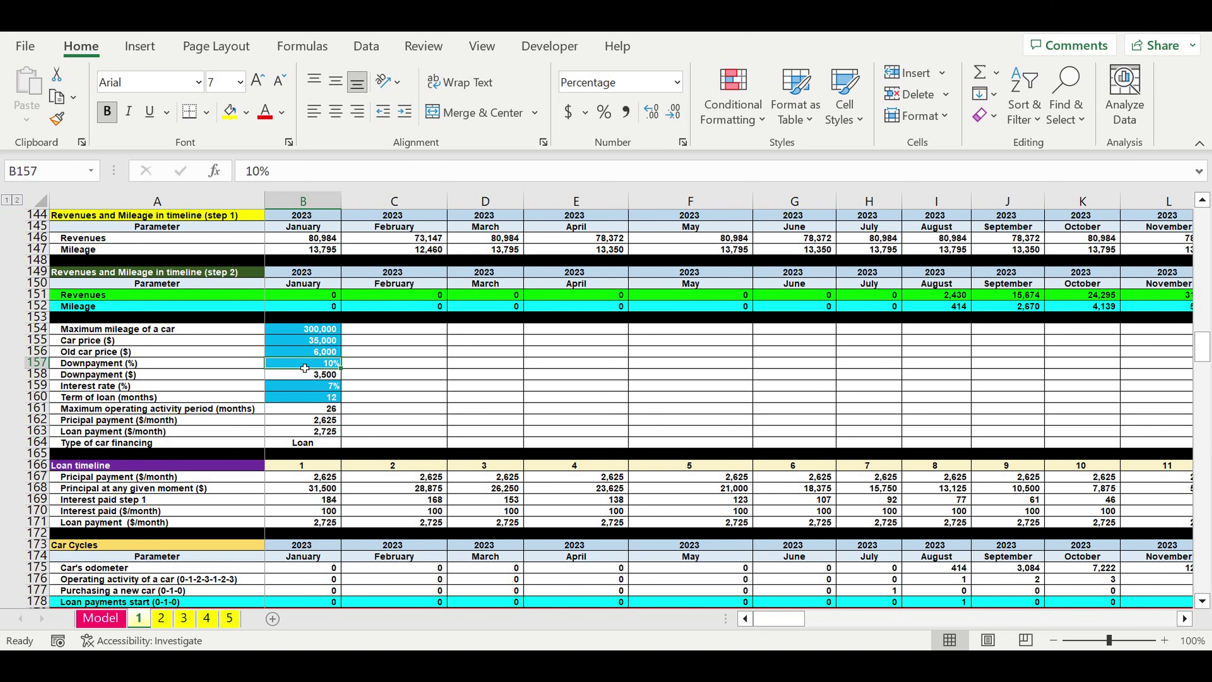
click(304, 389)
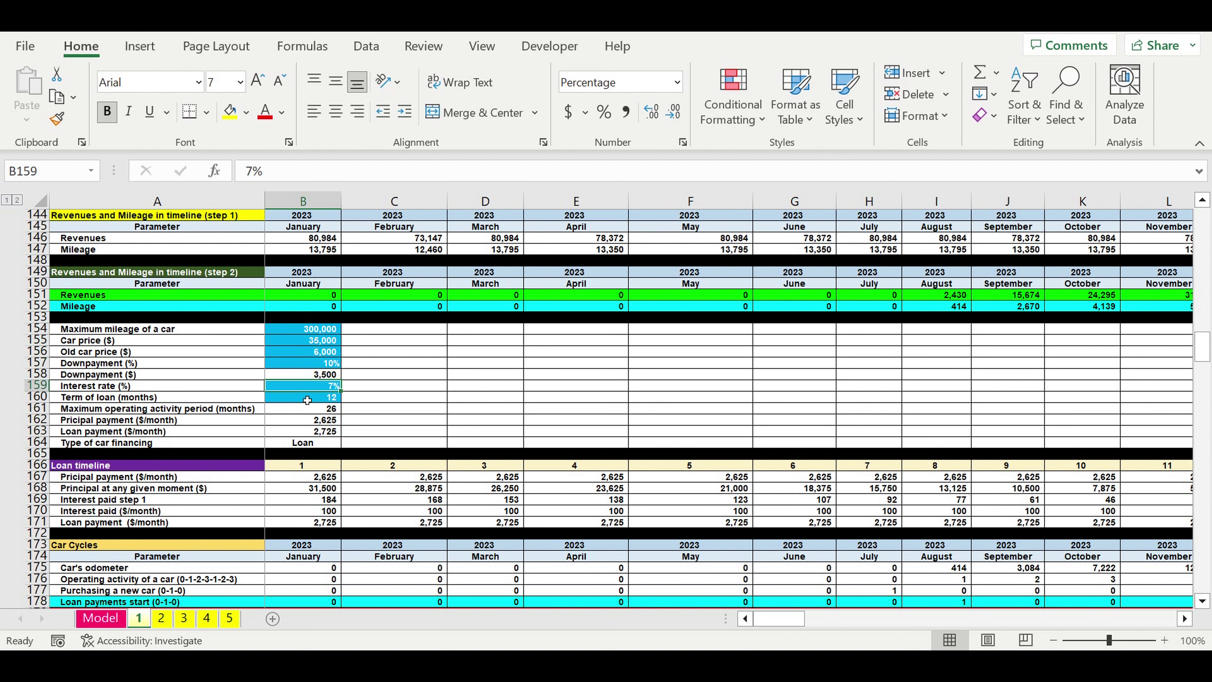
click(307, 398)
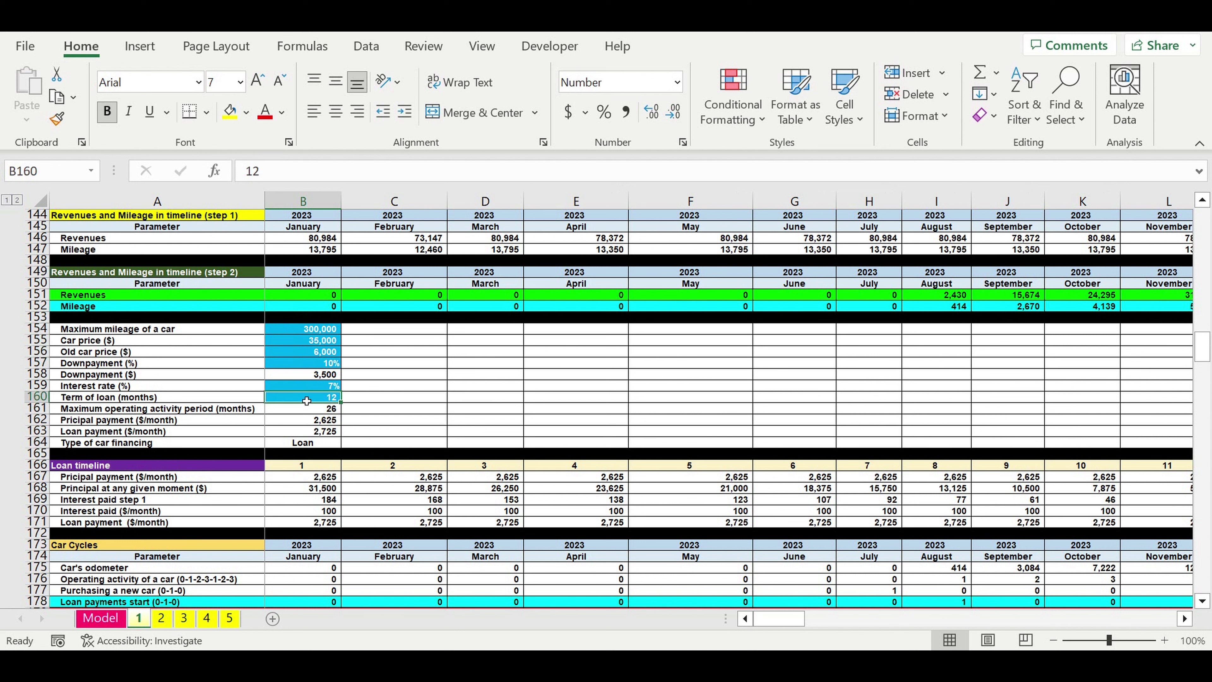
Examine the Periodic dealership maintenance table's mileage and $/service columns and the monthly Parts costs inputs
scroll(307, 400, down, 8)
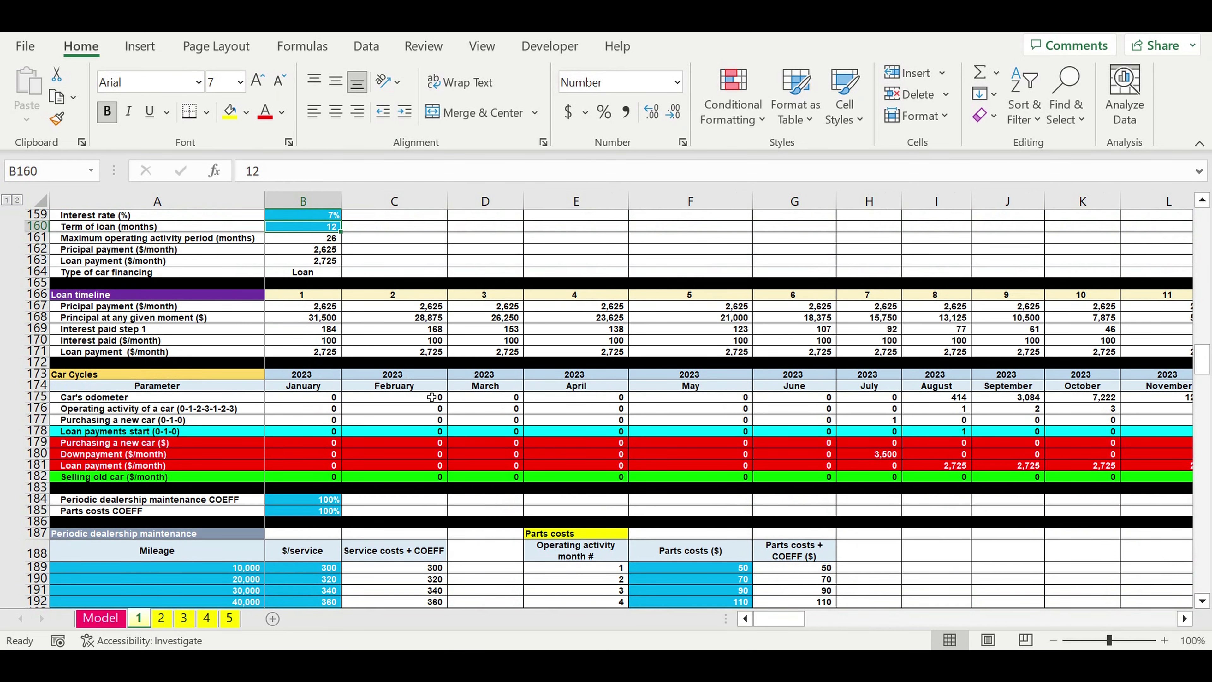
scroll(430, 398, down, 3)
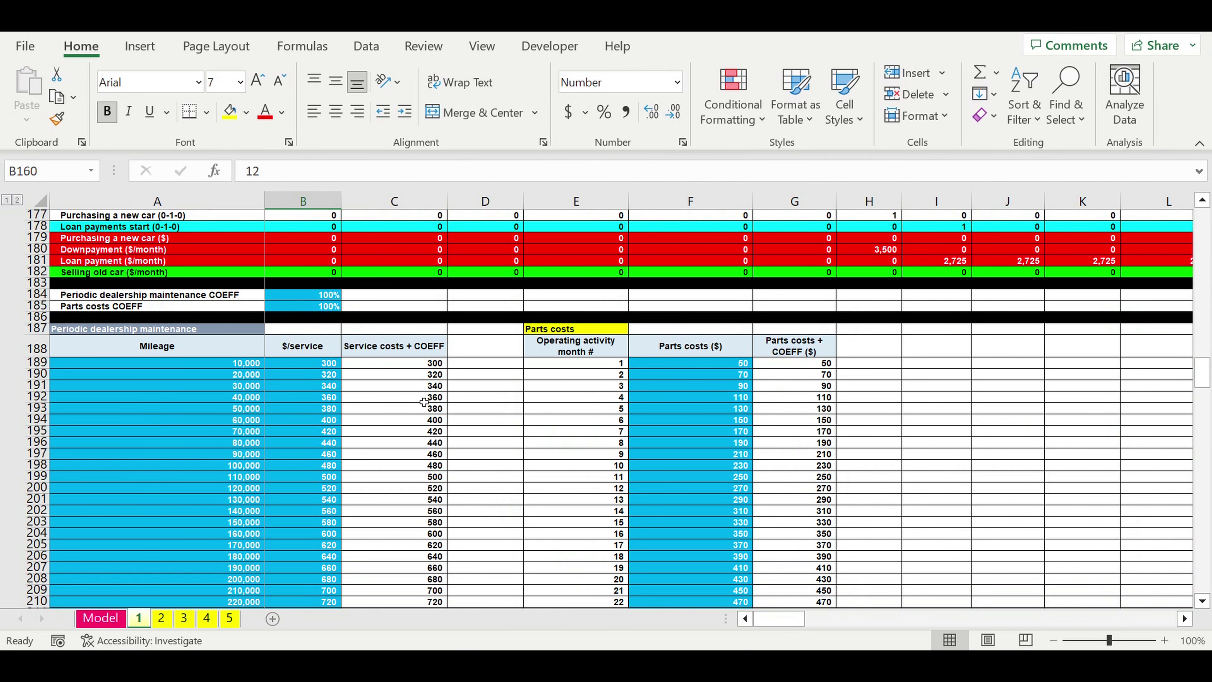
drag(191, 363, 229, 533)
drag(315, 364, 318, 534)
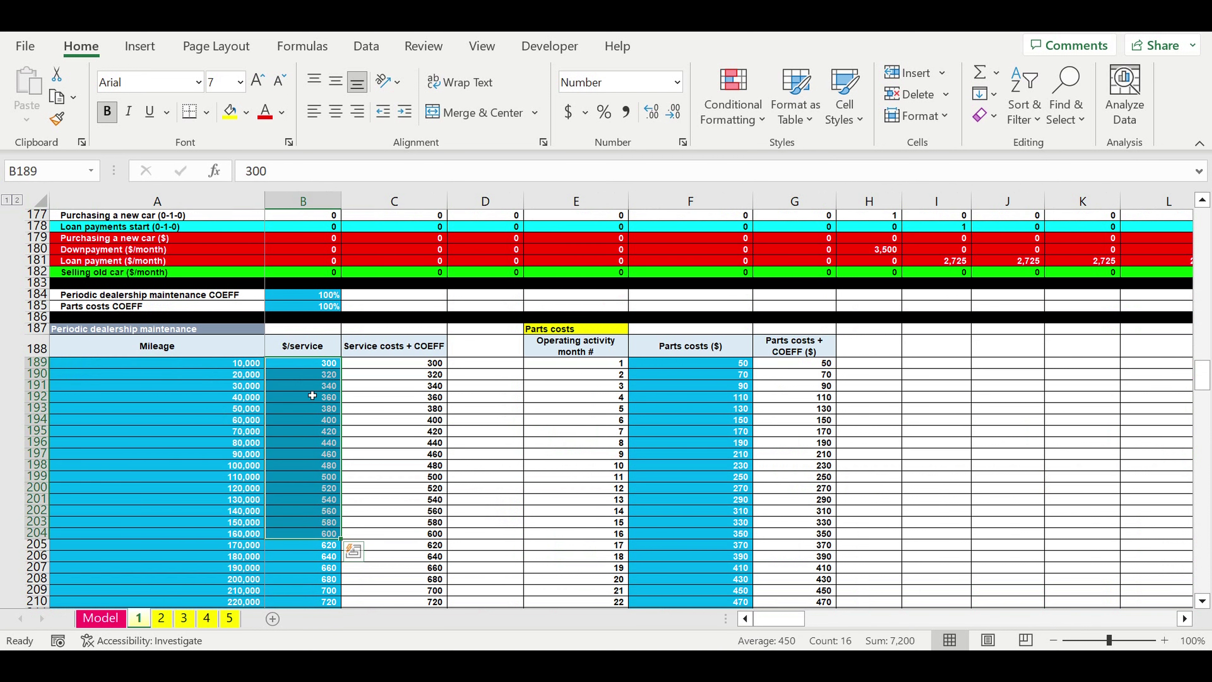
drag(313, 395, 315, 533)
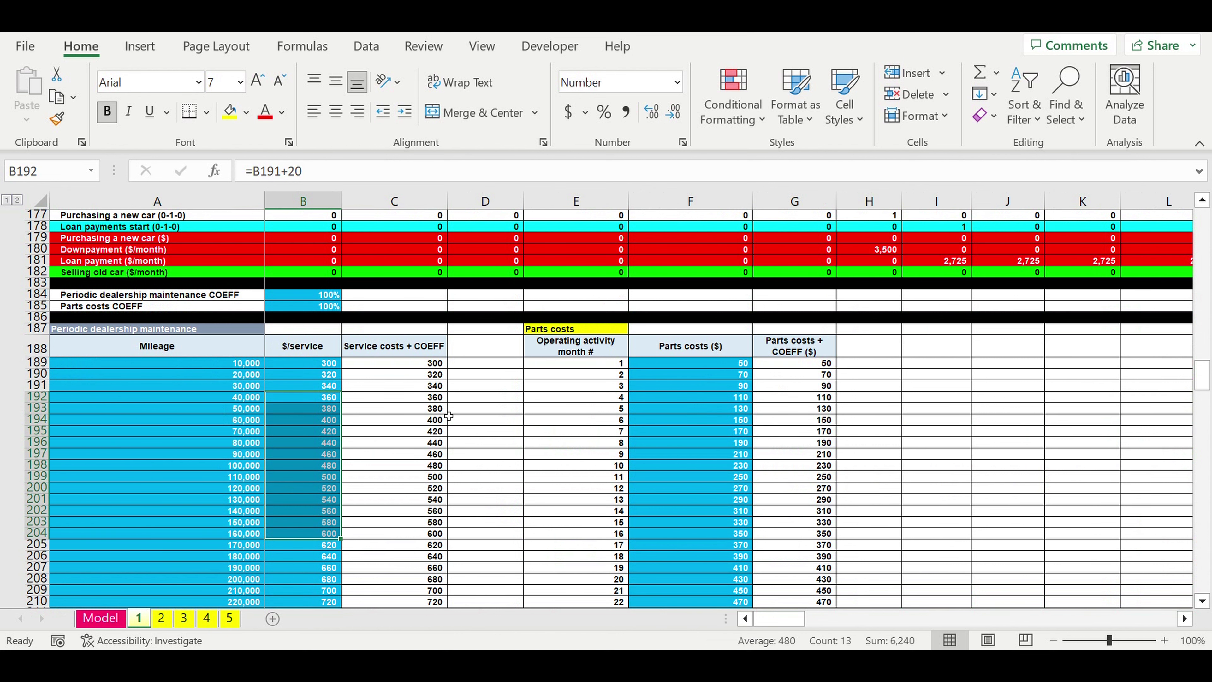
drag(698, 371, 726, 556)
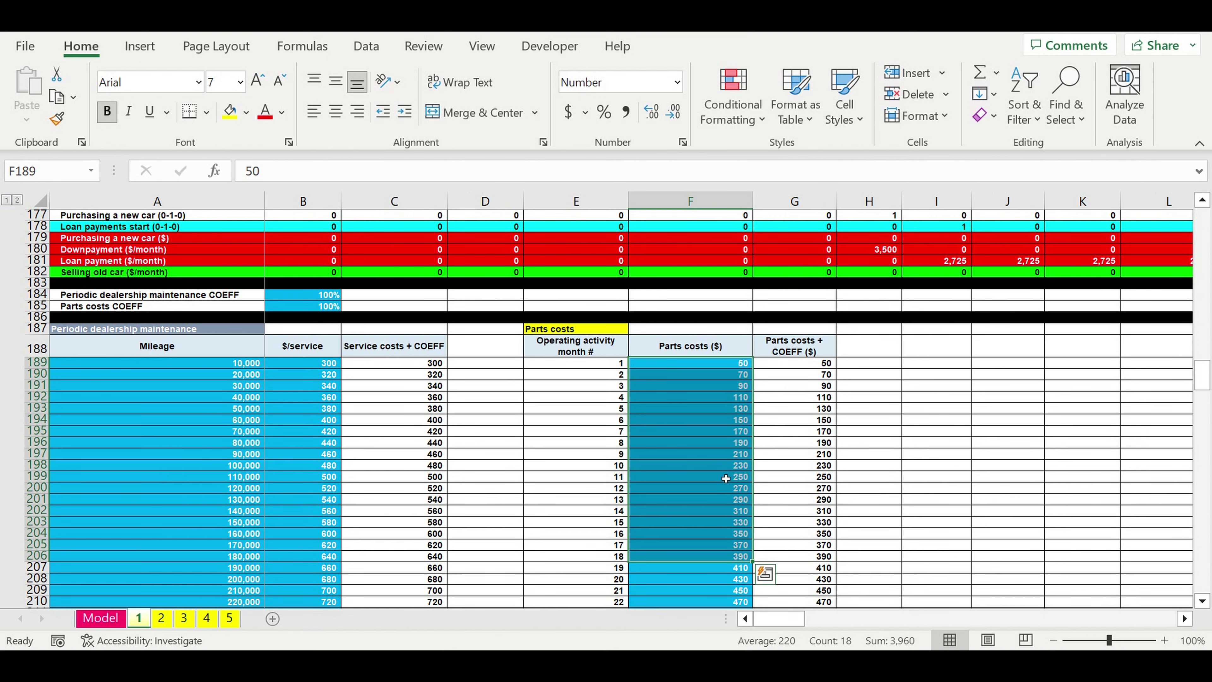
Review the Periodic dealership maintenance COEFF and Parts costs COEFF inputs above the maintenance table
scroll(583, 483, up, 1)
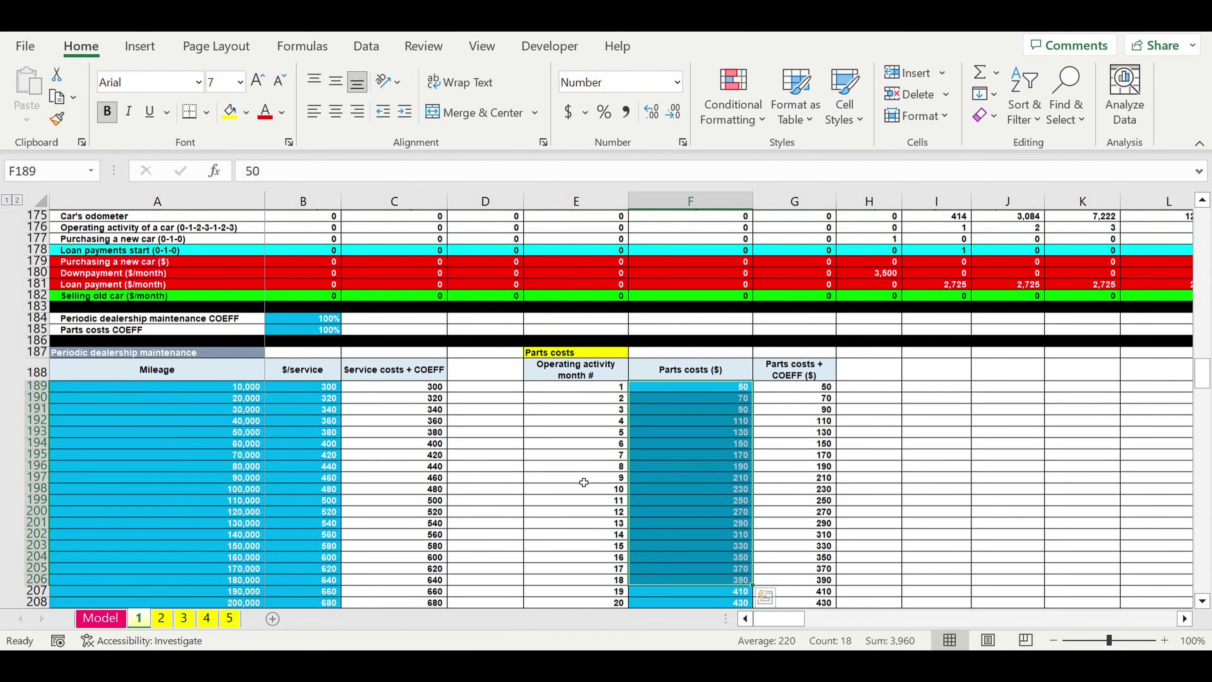
scroll(584, 482, up, 2)
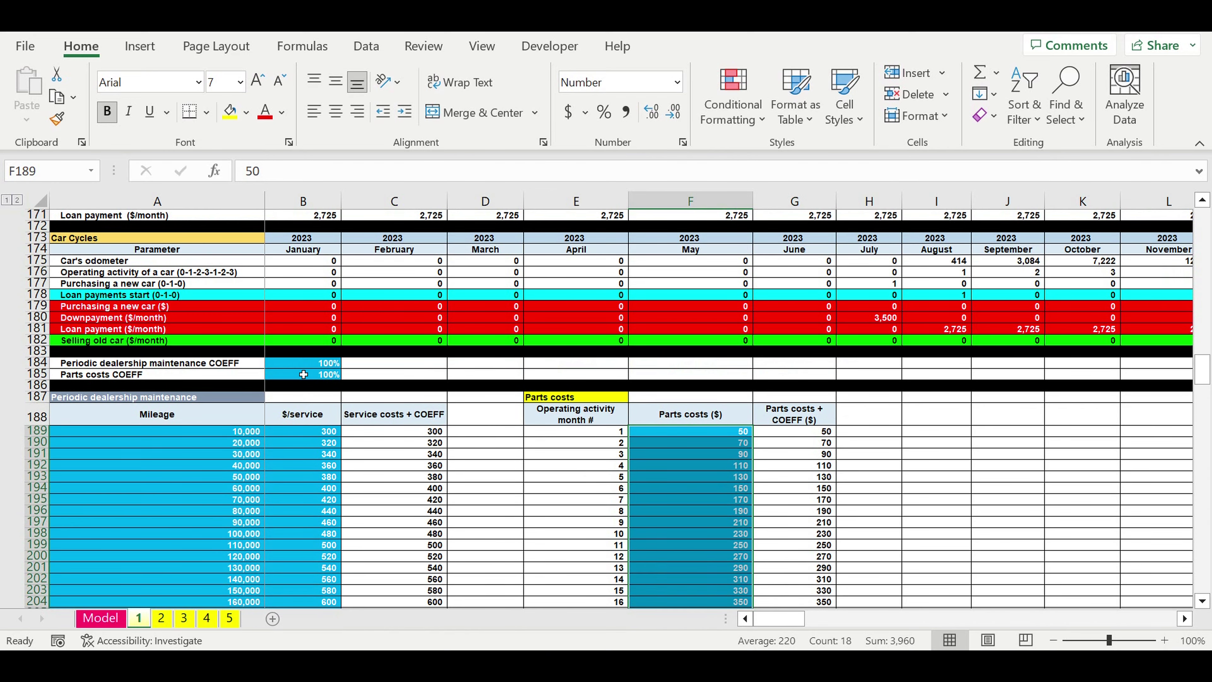
click(304, 364)
key(Down)
click(329, 366)
click(304, 375)
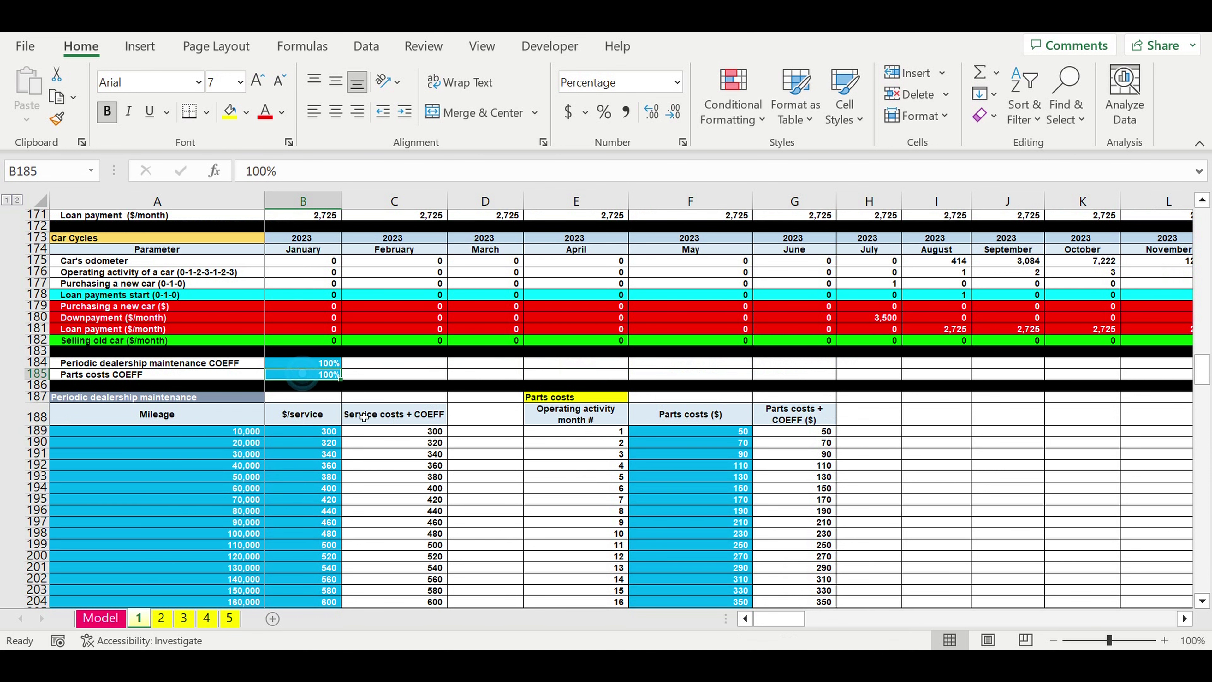
Examine the Primary investment plan's items and their monthly amounts before the operating activity start
scroll(361, 459, down, 6)
scroll(358, 504, down, 20)
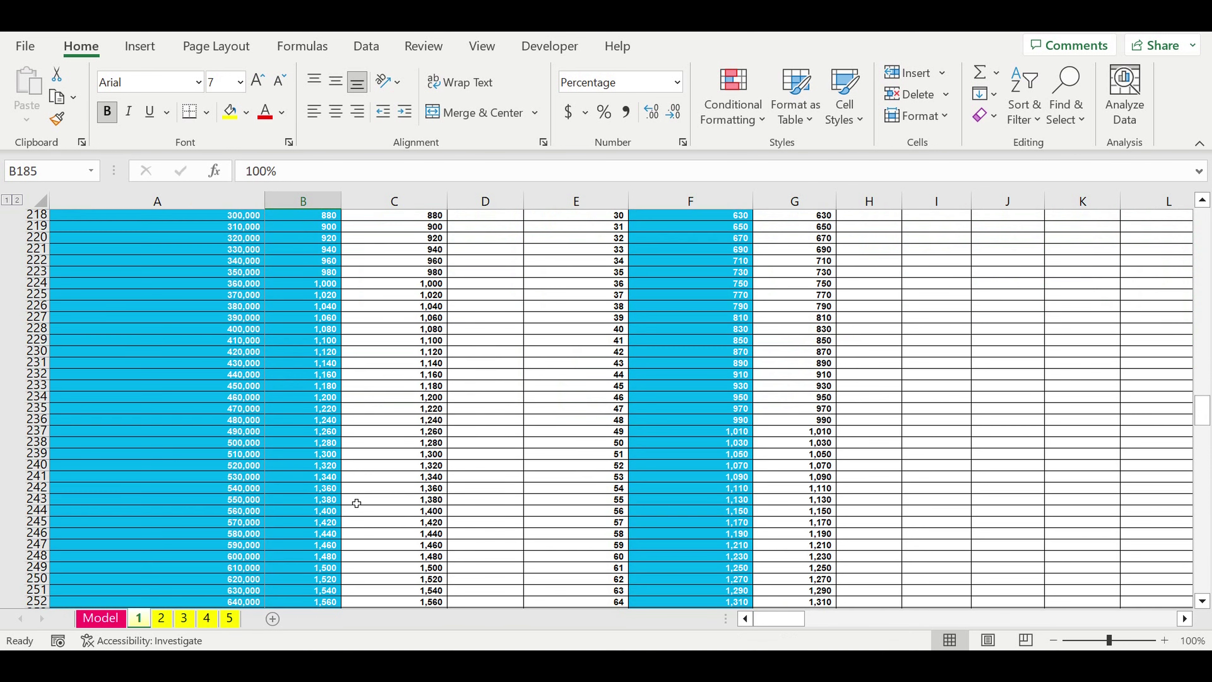
scroll(356, 503, down, 15)
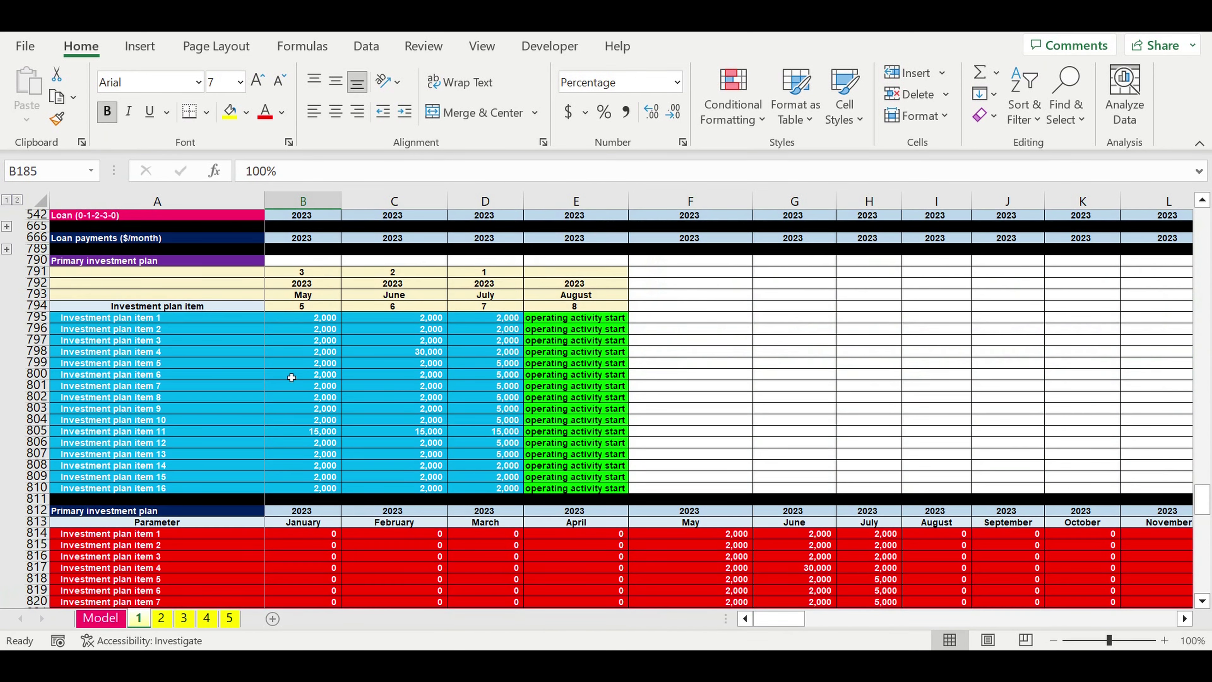
scroll(356, 502, down, 1)
drag(202, 284, 506, 454)
drag(768, 621, 767, 619)
Review the Fixed costs table: typical-year monthly amounts, ON/OFF switches, Local COEFF and Global COEFF
scroll(678, 591, down, 11)
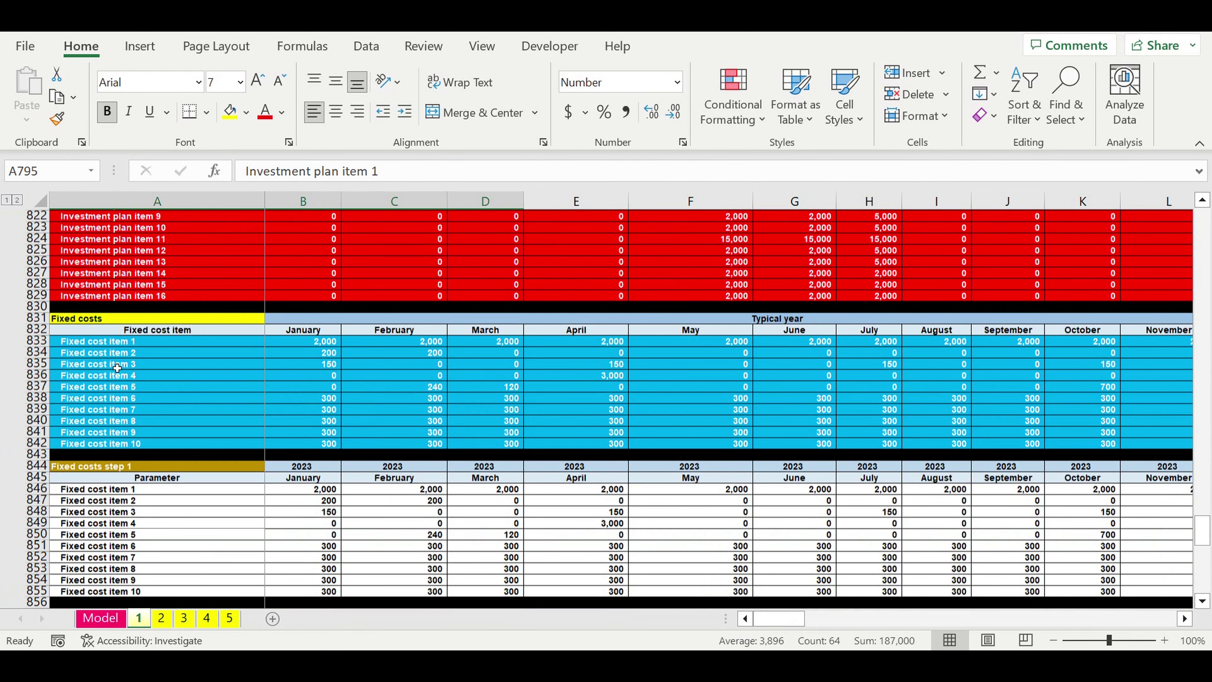
drag(116, 341, 1038, 419)
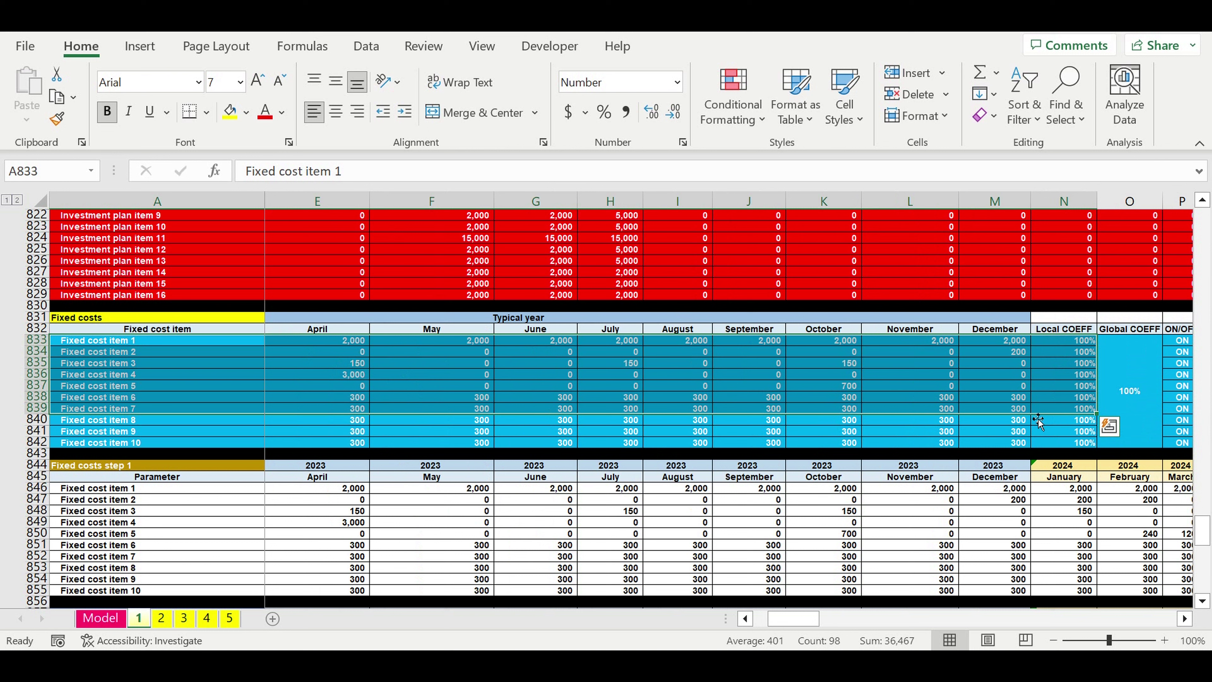
drag(1179, 340, 1187, 443)
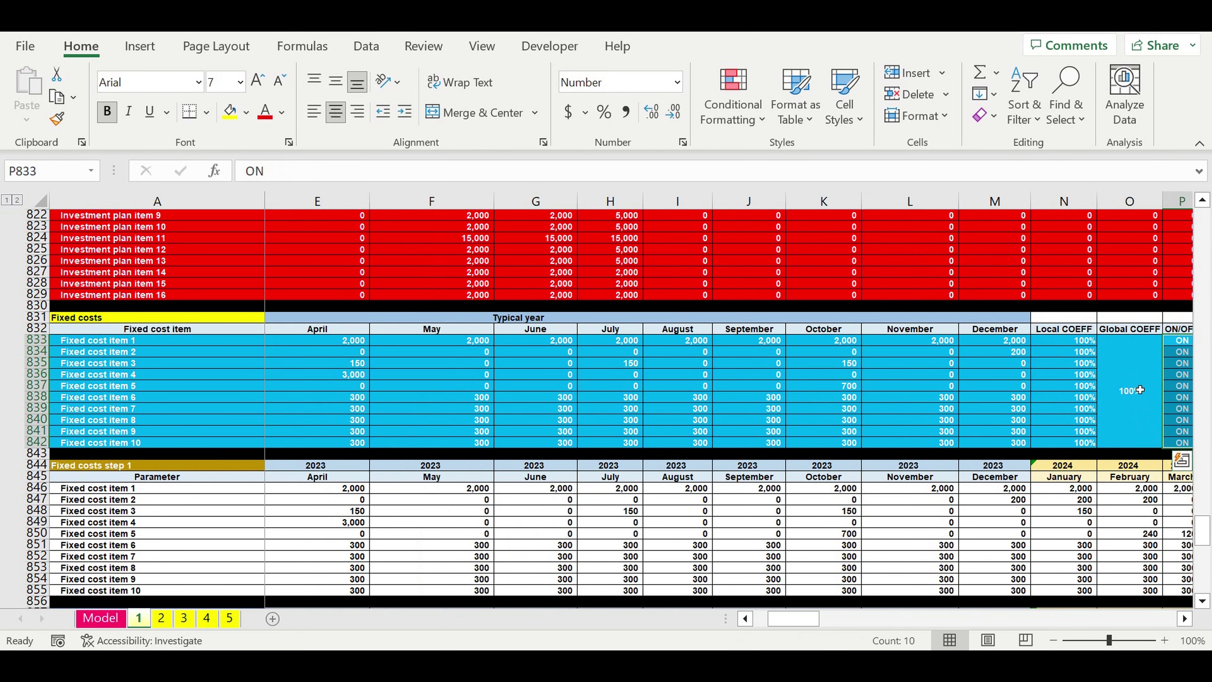
click(1140, 391)
drag(1069, 351, 1145, 378)
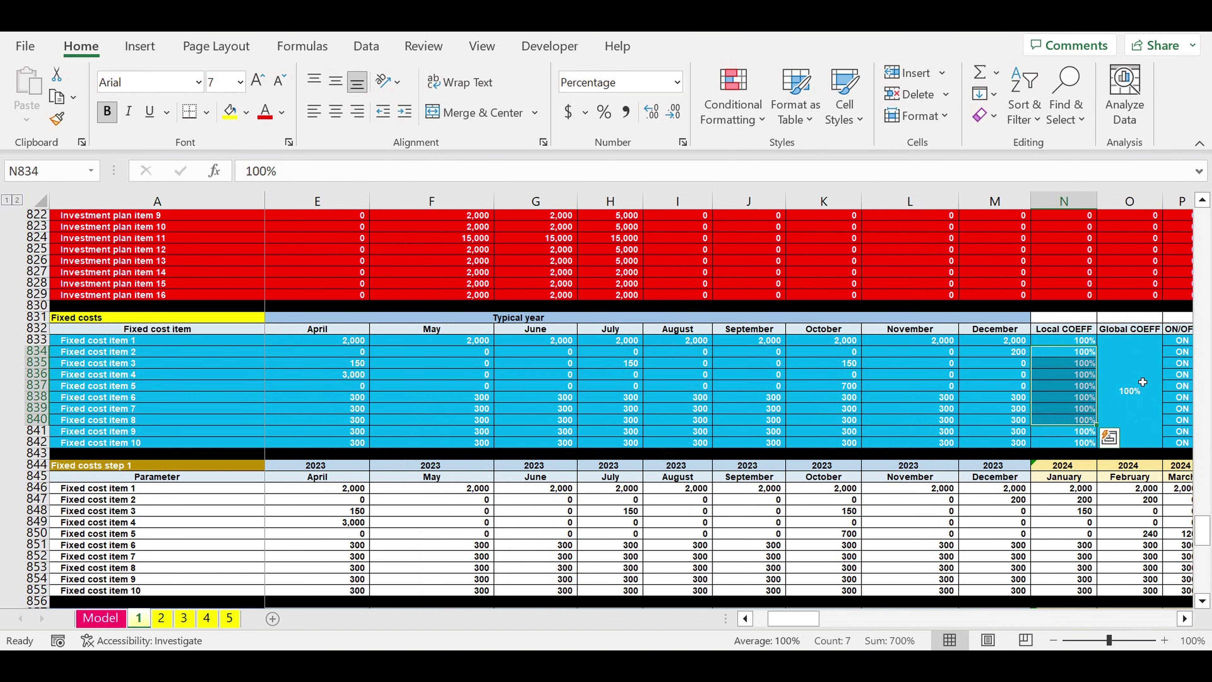
click(1145, 378)
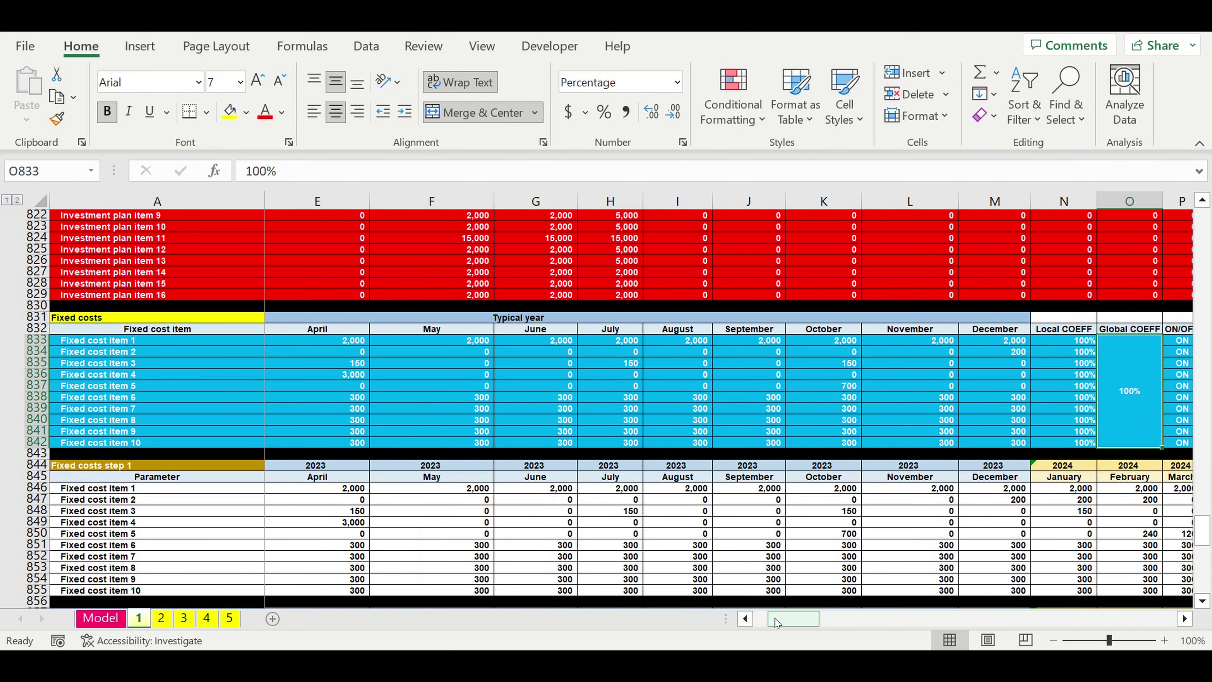
Review the gasoline price, miles per gallon, Uber / Lyft commission percentage and drivers' monthly payroll inputs
drag(776, 623, 717, 620)
scroll(480, 504, down, 11)
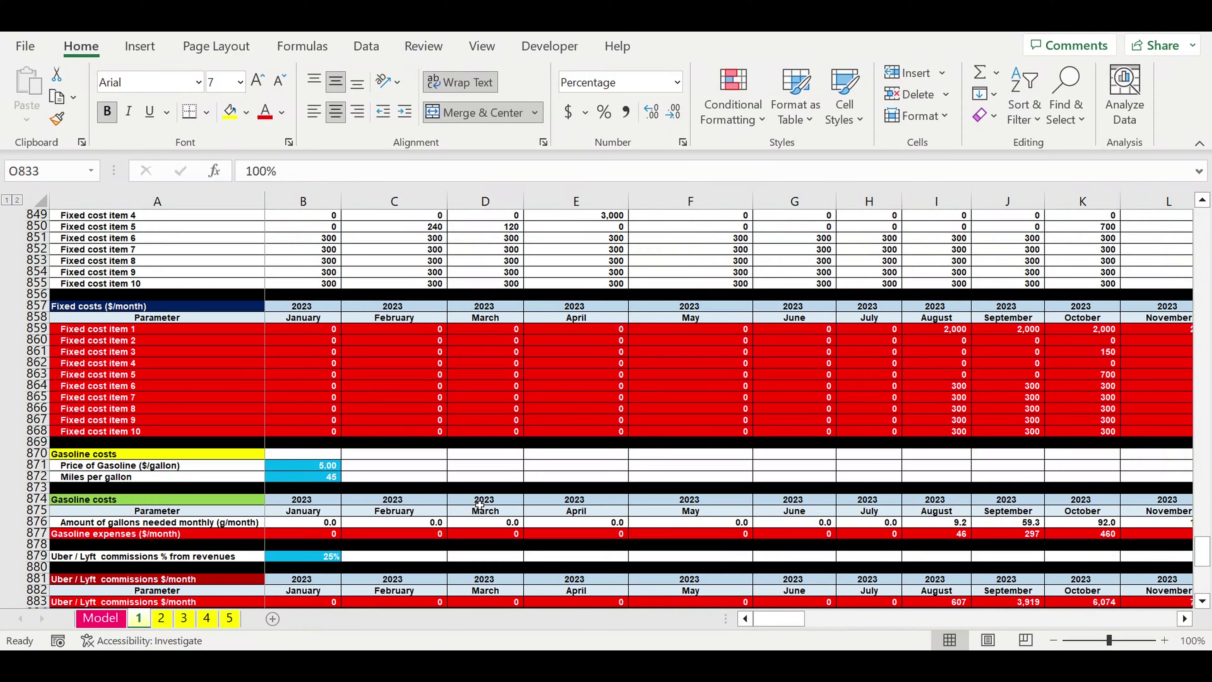
scroll(480, 505, down, 2)
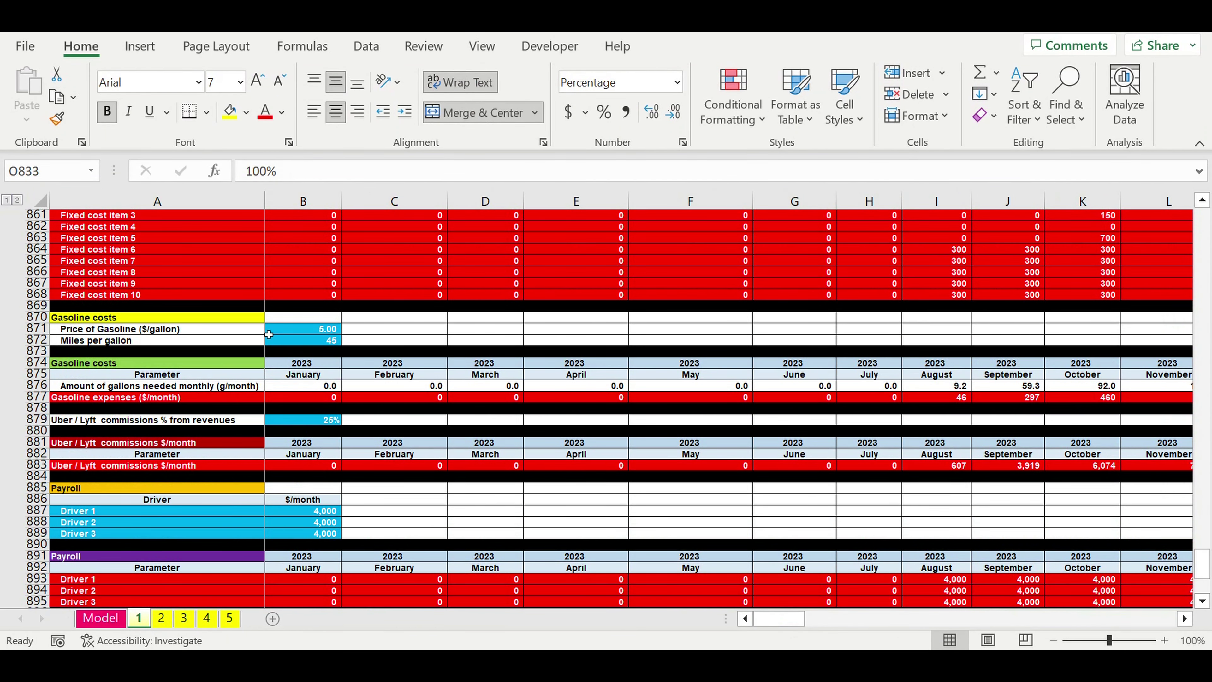
drag(304, 333, 304, 341)
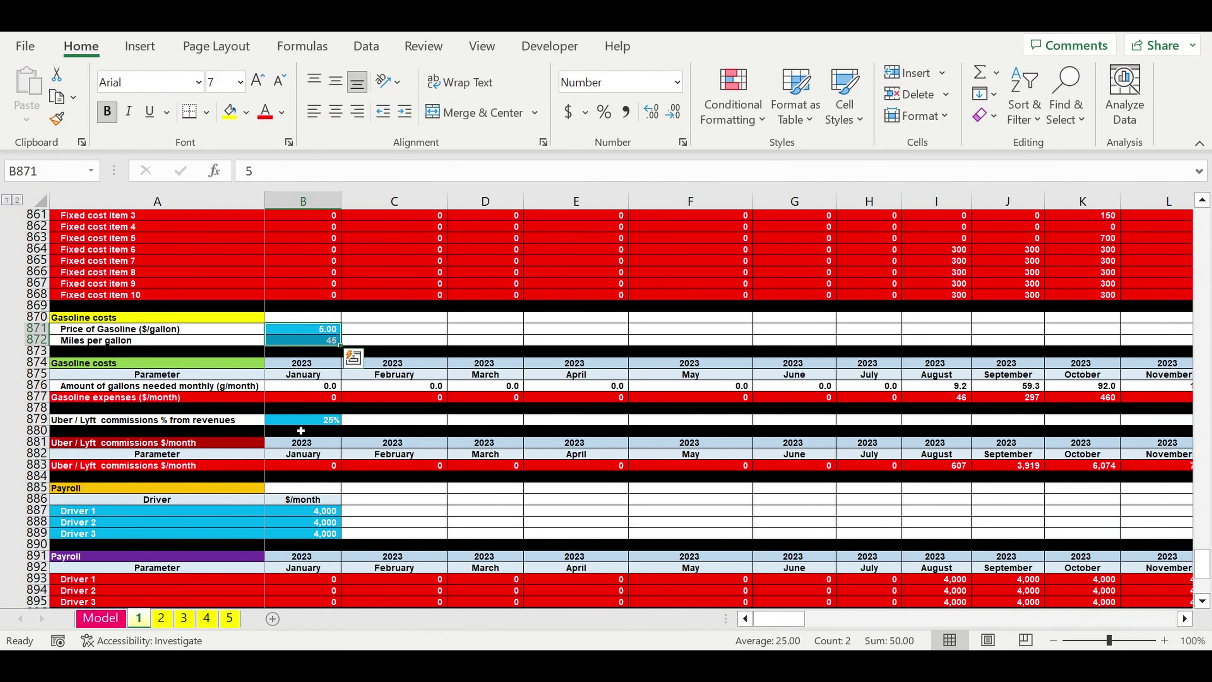
click(302, 421)
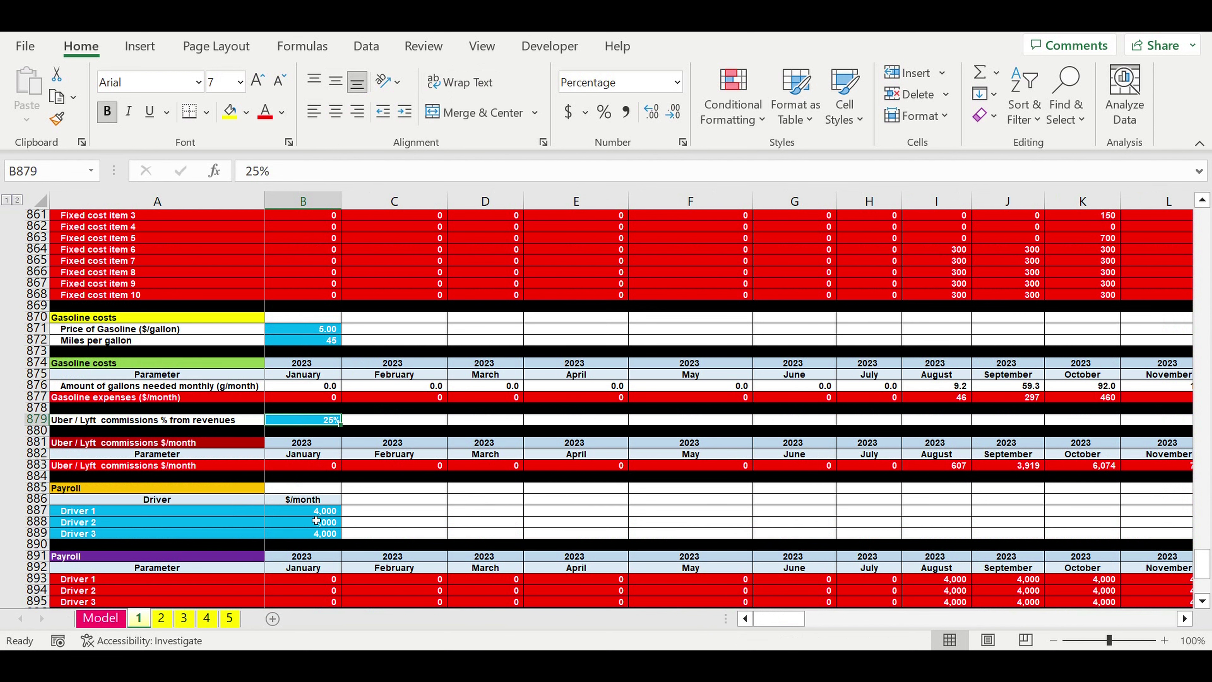
drag(316, 514, 243, 534)
Examine the Data consolidation table of the car's revenues and costs at the end of sheet 1
scroll(240, 505, down, 12)
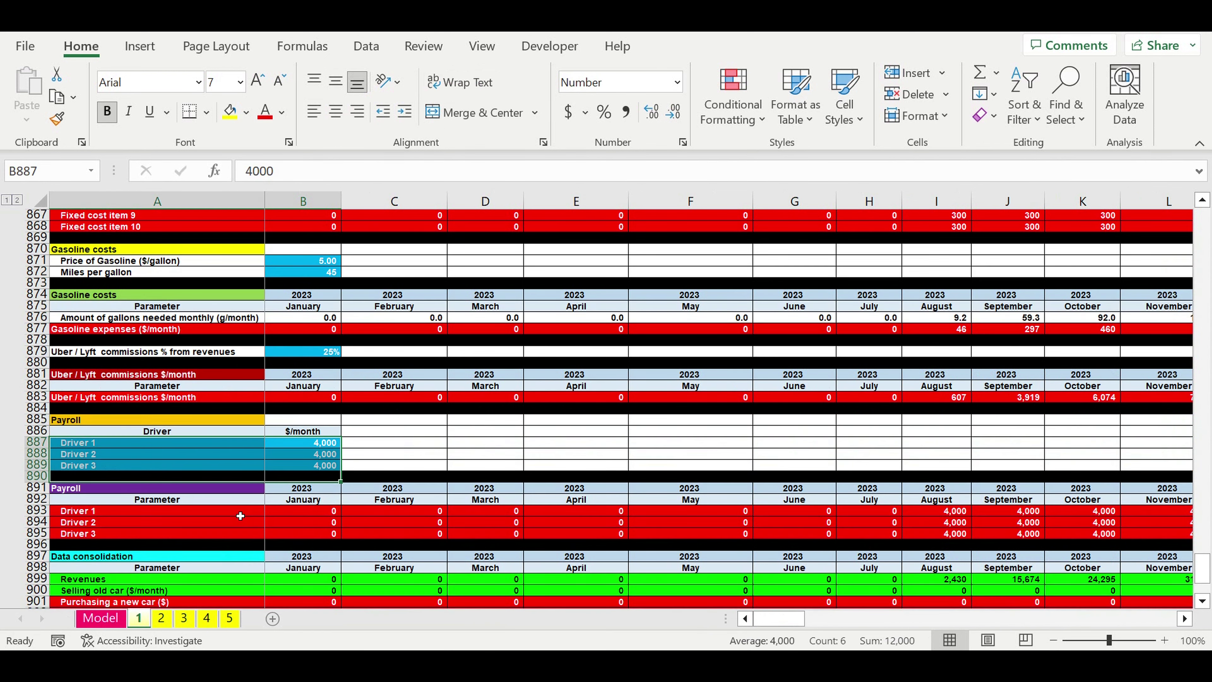
scroll(239, 505, up, 2)
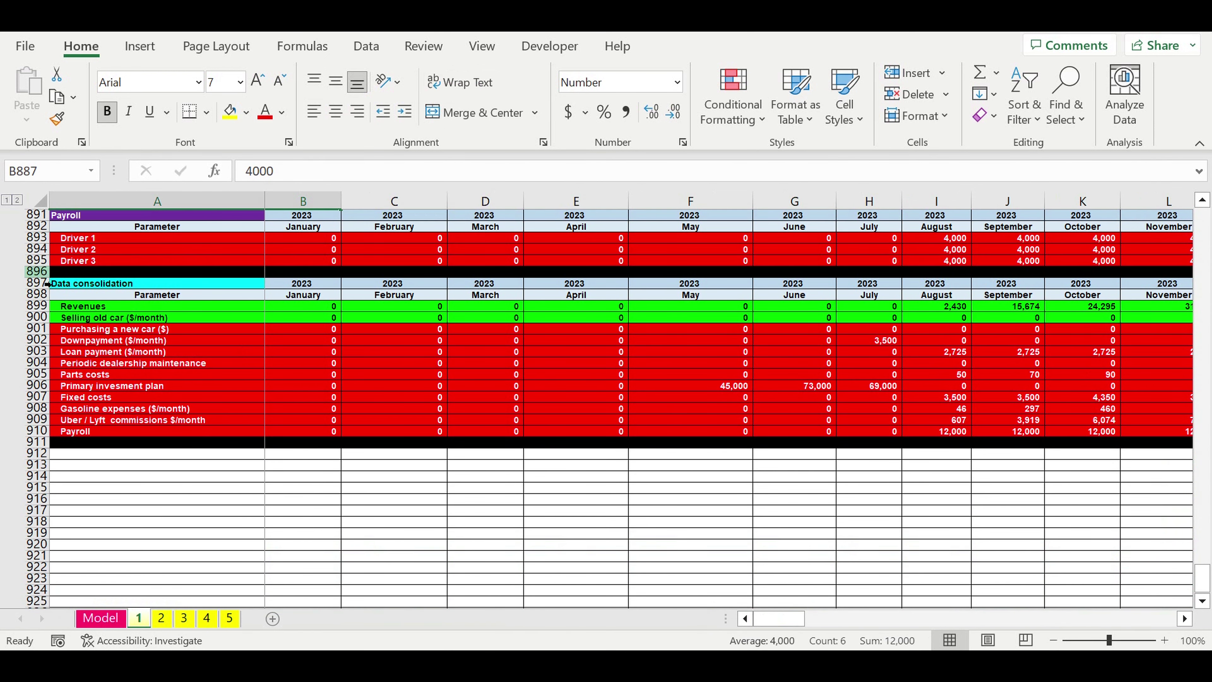
drag(36, 287, 40, 452)
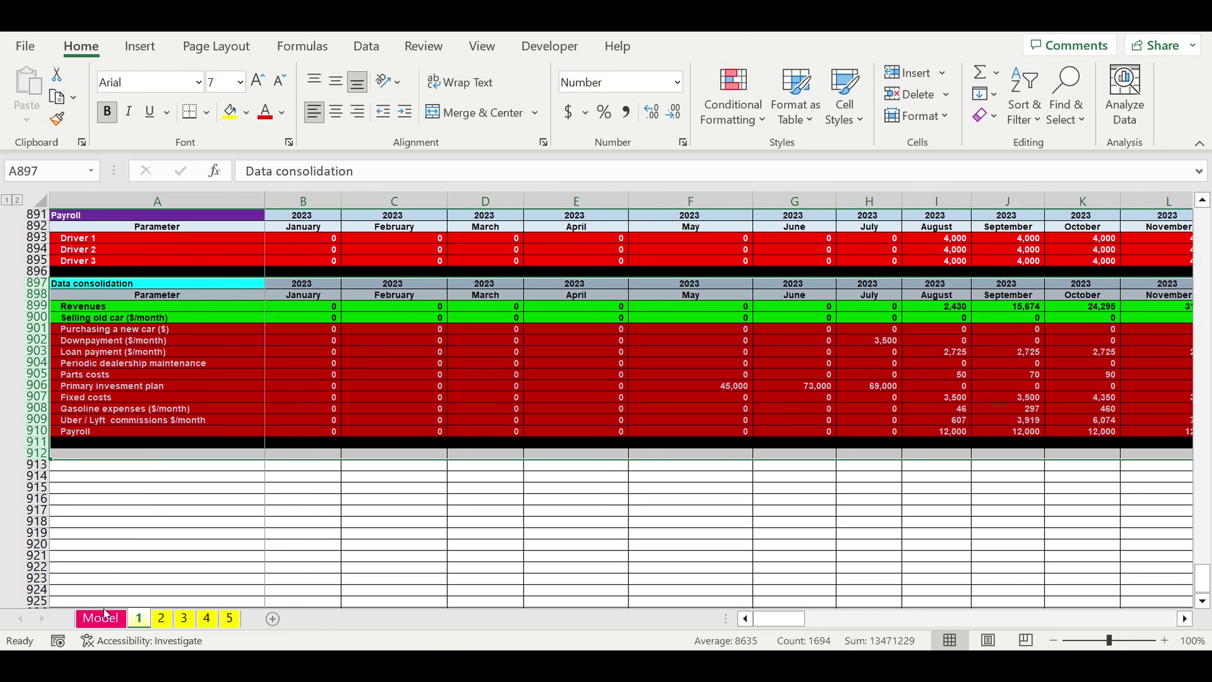
Review the Model sheet's Cars table: the names of the five cars and their ON/OFF switches
click(102, 618)
scroll(1095, 335, up, 5)
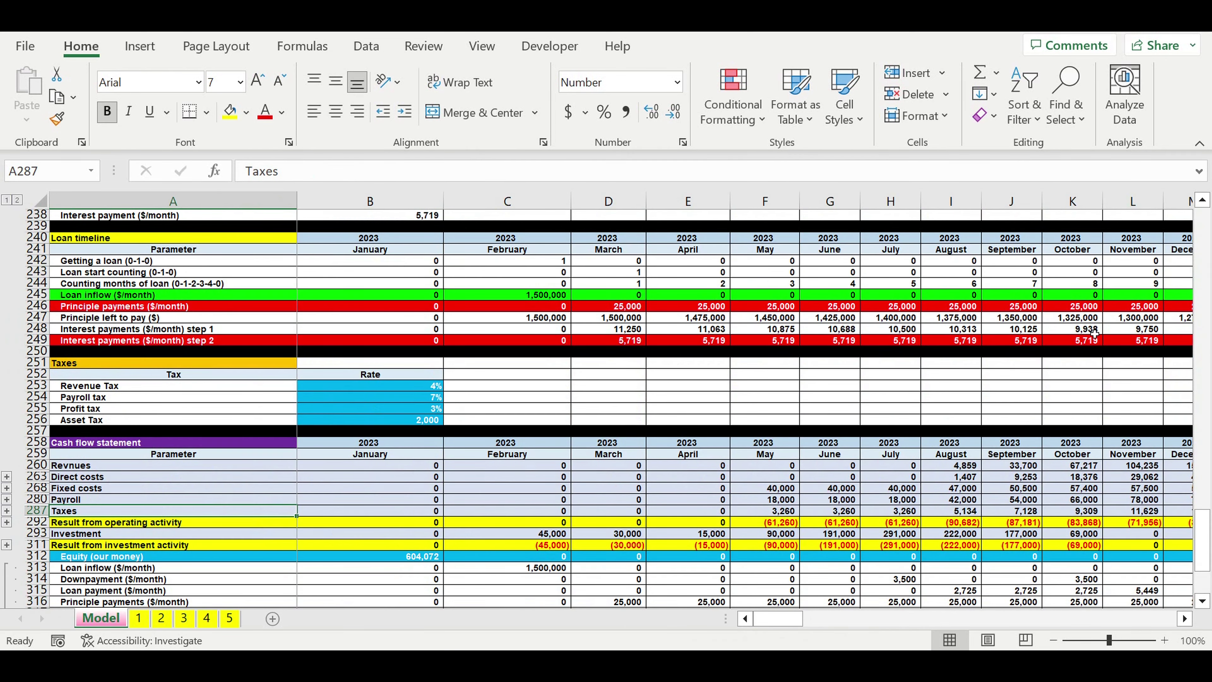
drag(1205, 555, 1203, 260)
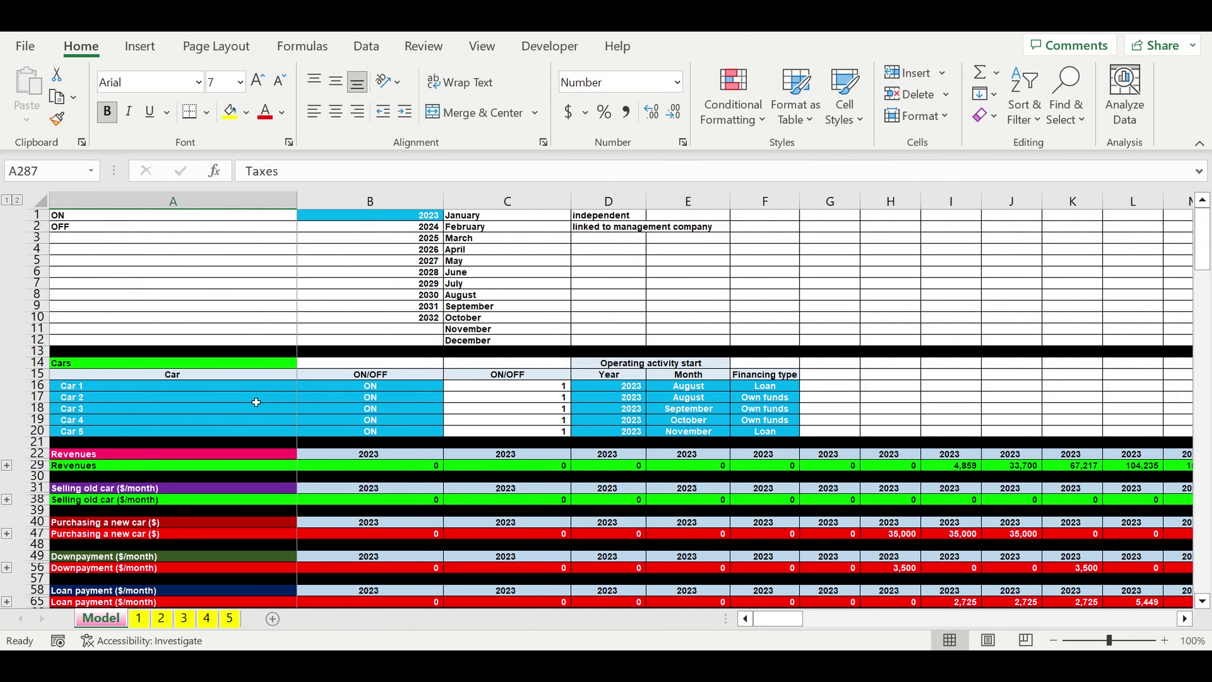
scroll(341, 337, down, 3)
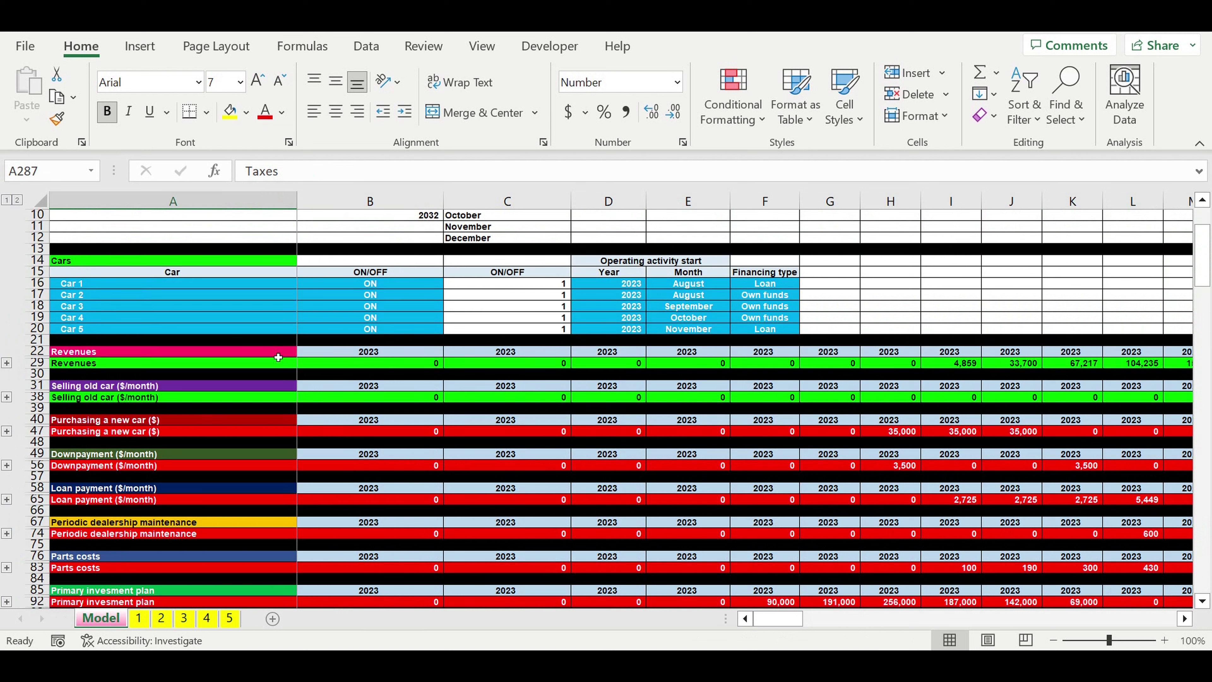
click(98, 296)
drag(93, 286, 89, 328)
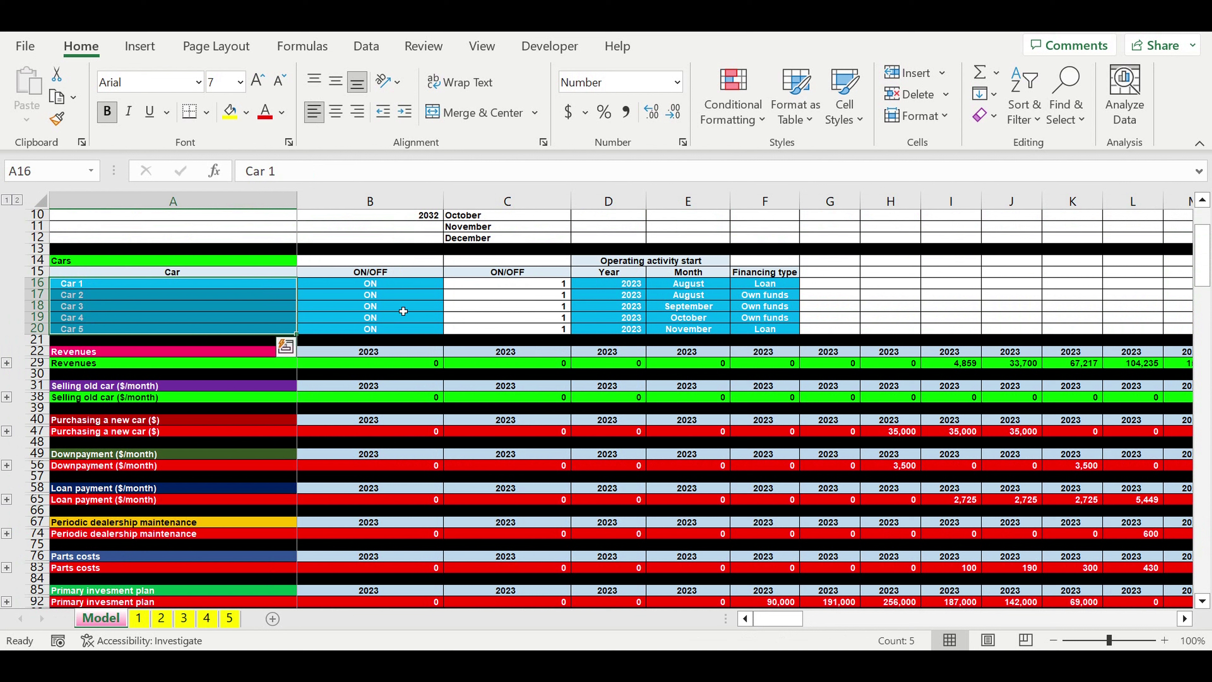
drag(389, 283, 379, 328)
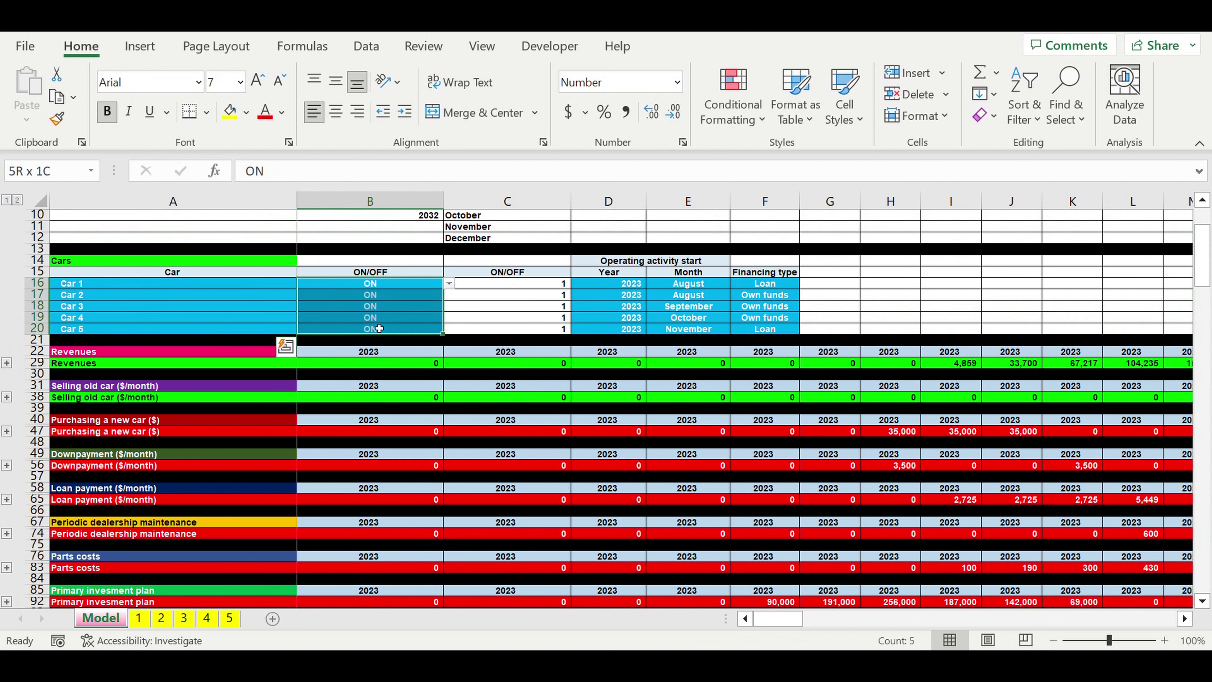
Examine the Cars table's operating activity start years and months and each car's financing type
click(625, 287)
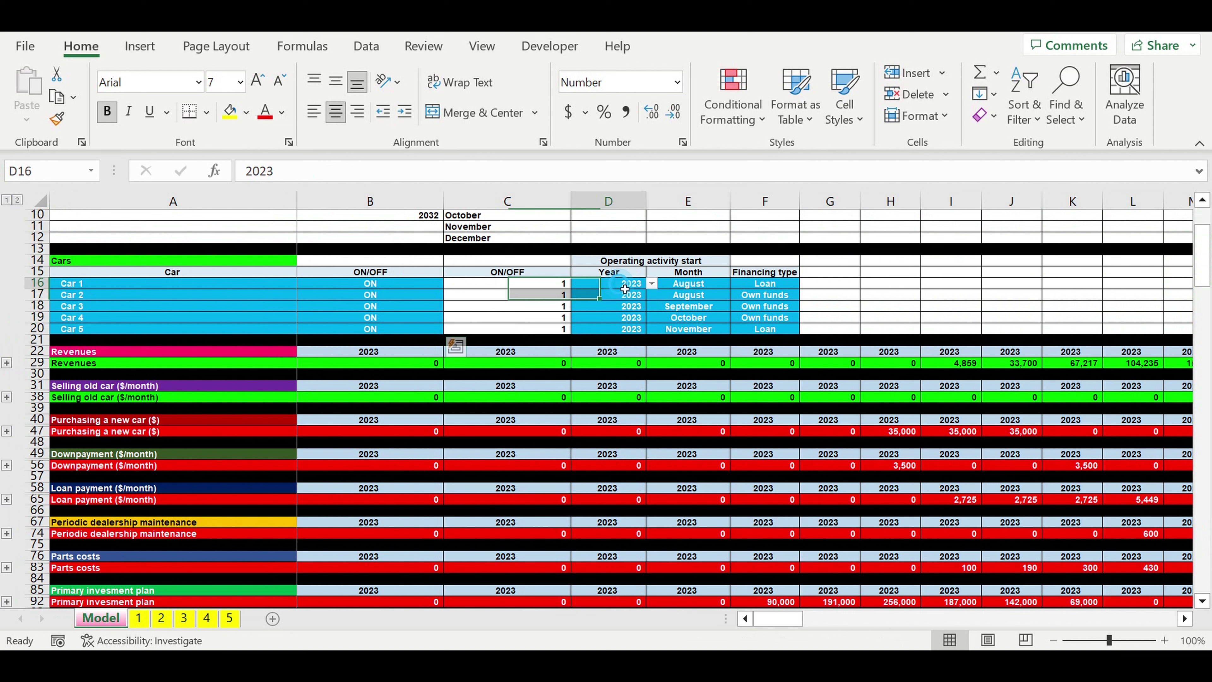
drag(624, 289, 705, 330)
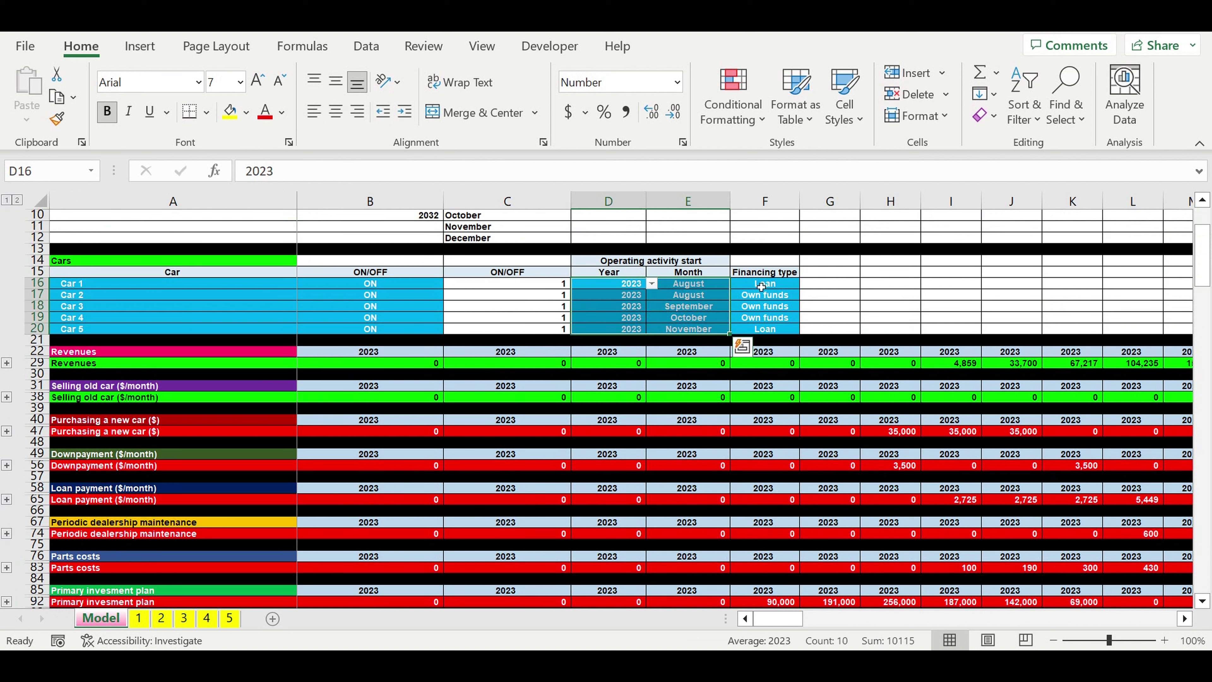
drag(761, 287, 765, 329)
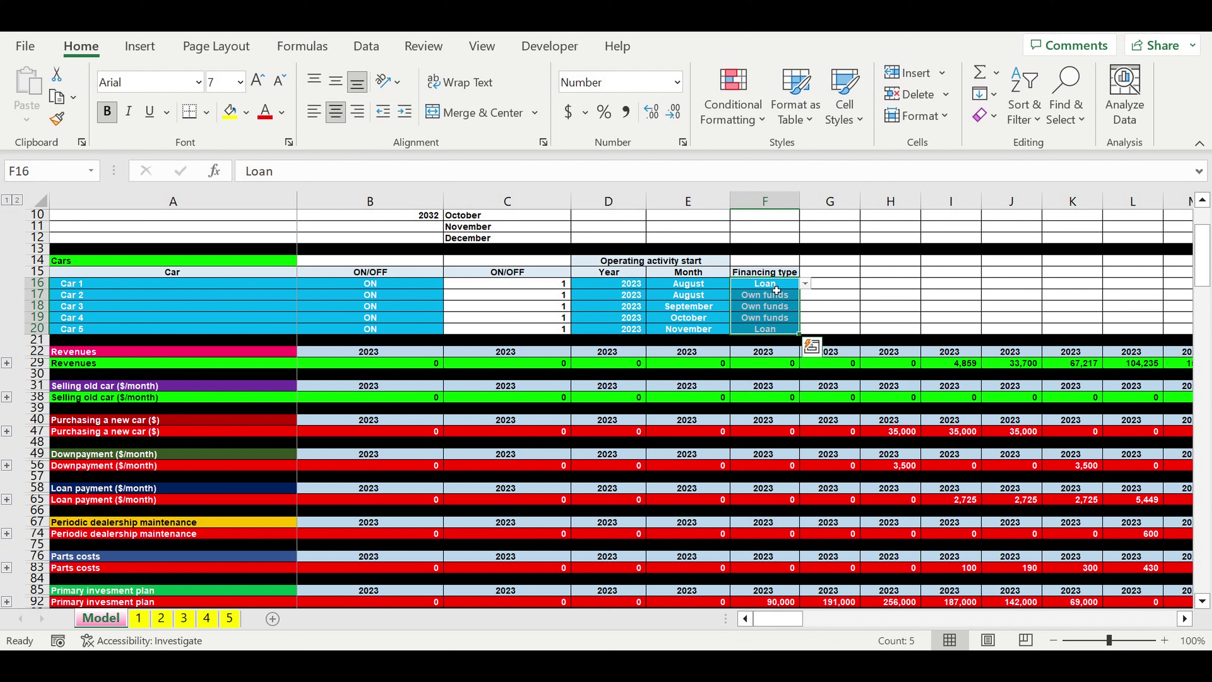
click(794, 287)
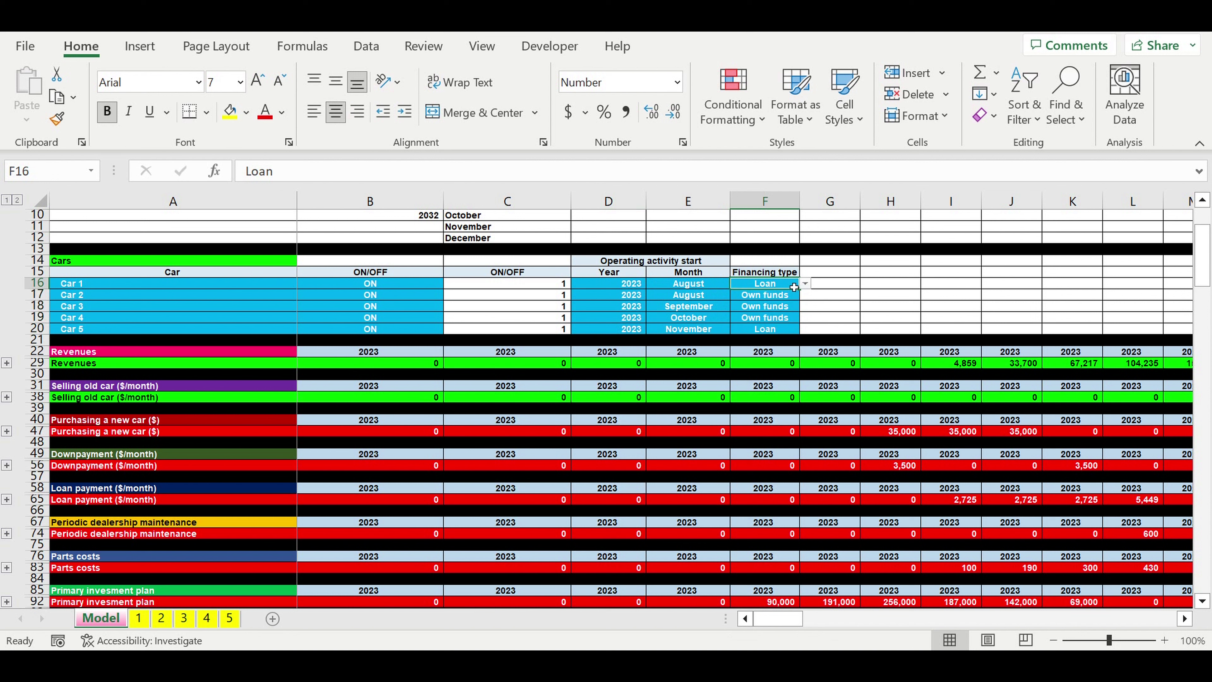
click(743, 297)
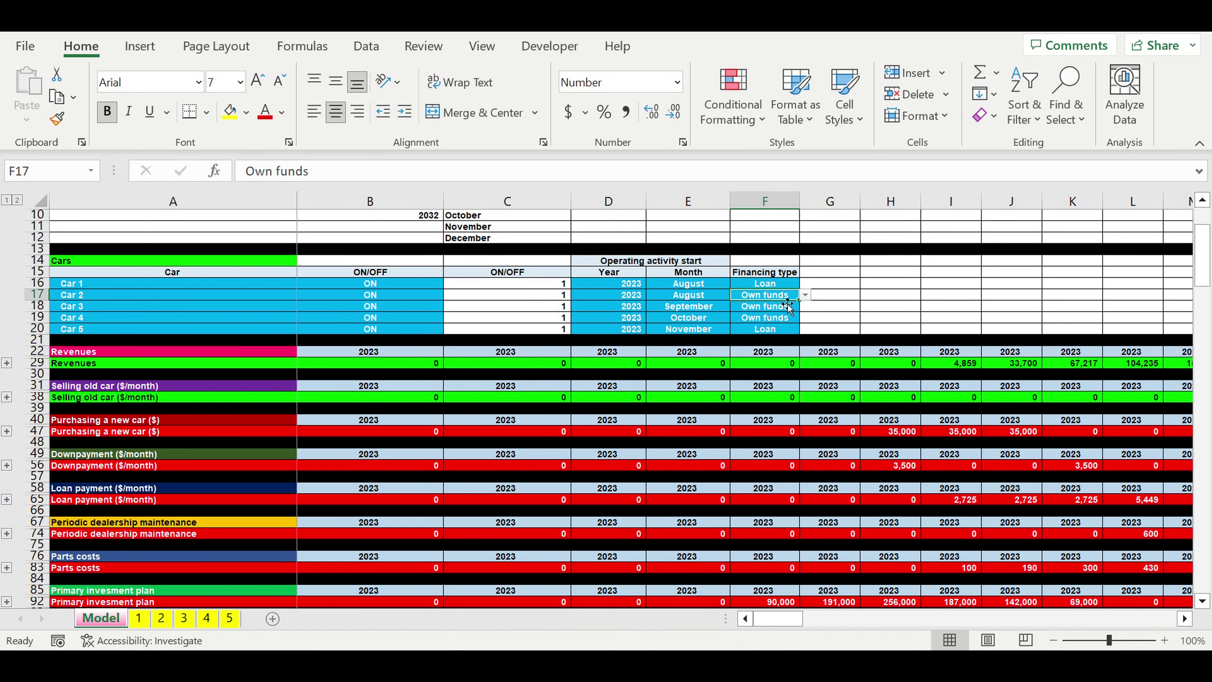
Review the management company's ON/OFF switch, payroll positions with salaries and headcount, and fixed cost items
scroll(787, 306, down, 15)
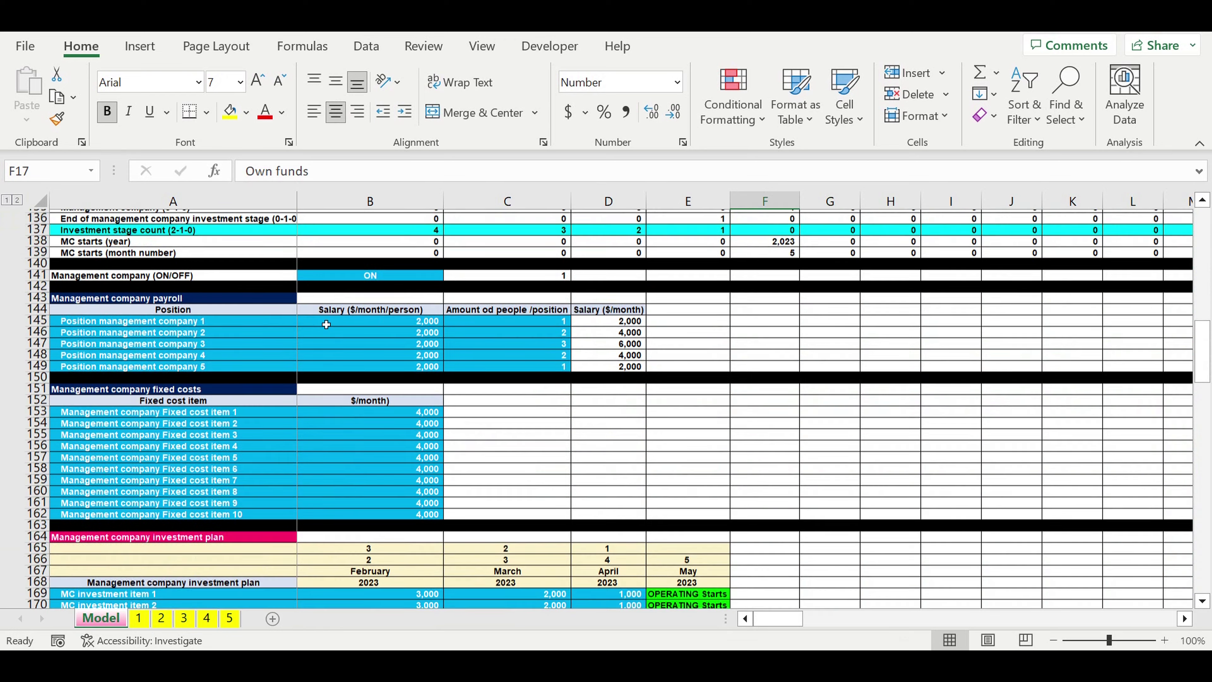
click(358, 273)
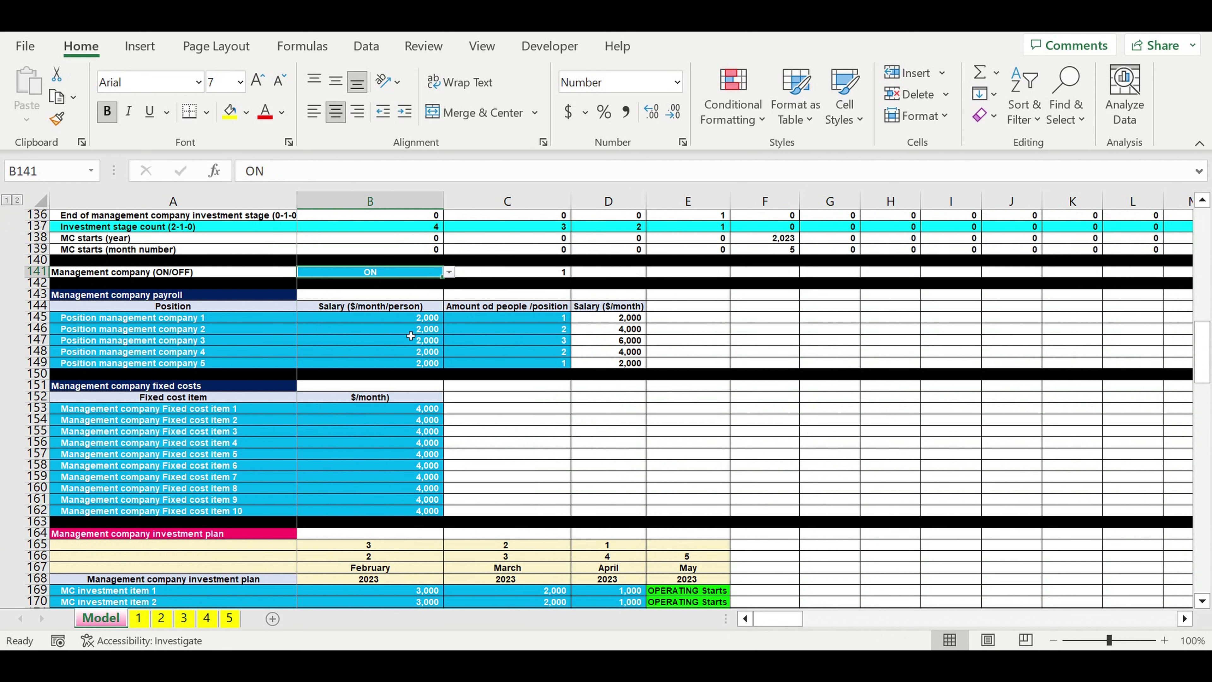
drag(234, 323, 554, 364)
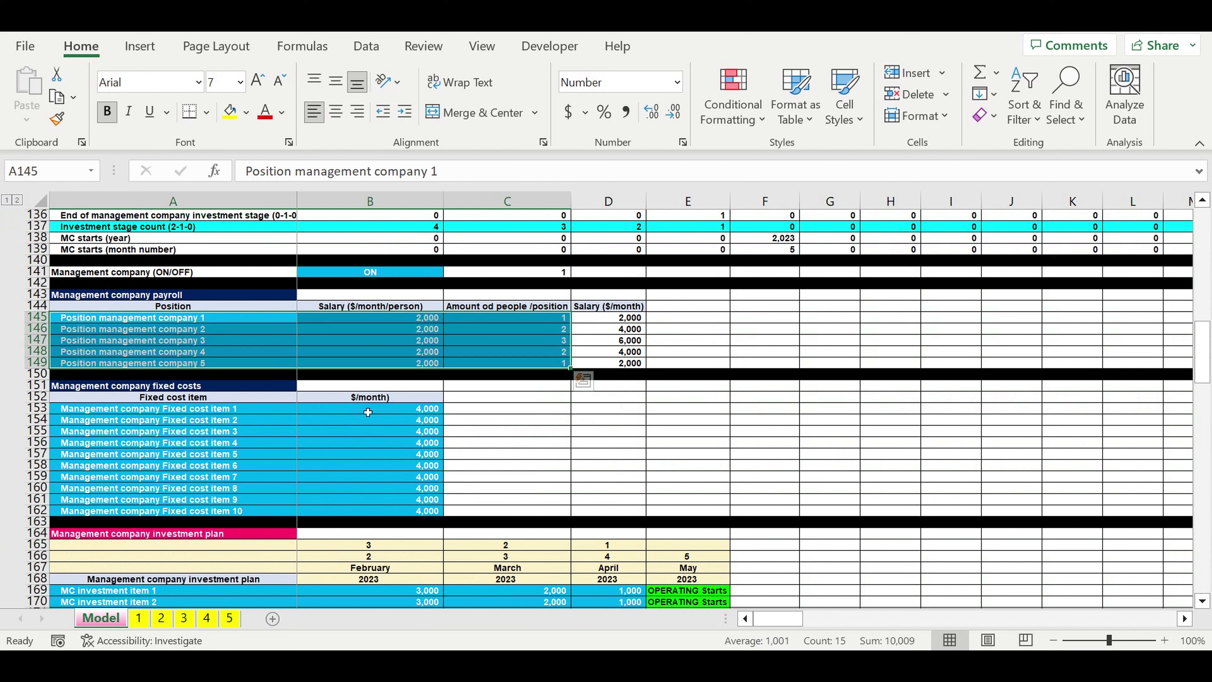
click(276, 412)
key(ctrl+shift+Down)
key(ctrl+shift+Right)
Examine the management company investment plan's items and their monthly amounts before operations start
scroll(258, 420, down, 6)
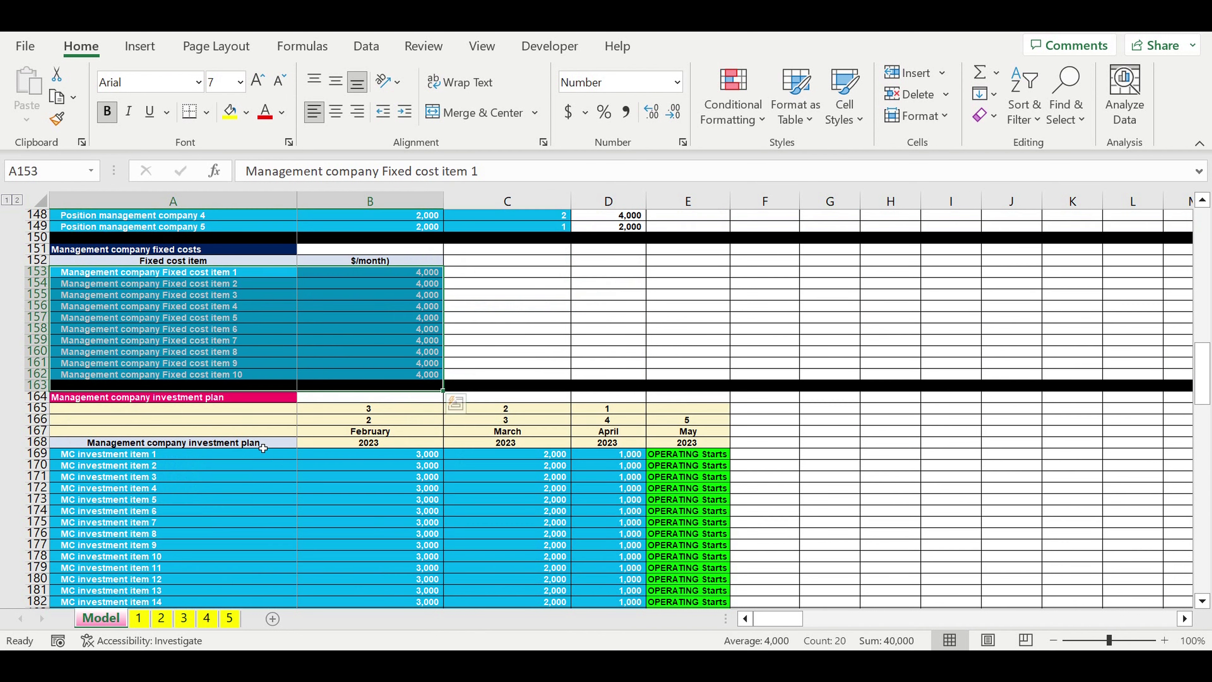
drag(242, 389, 597, 545)
scroll(561, 489, down, 20)
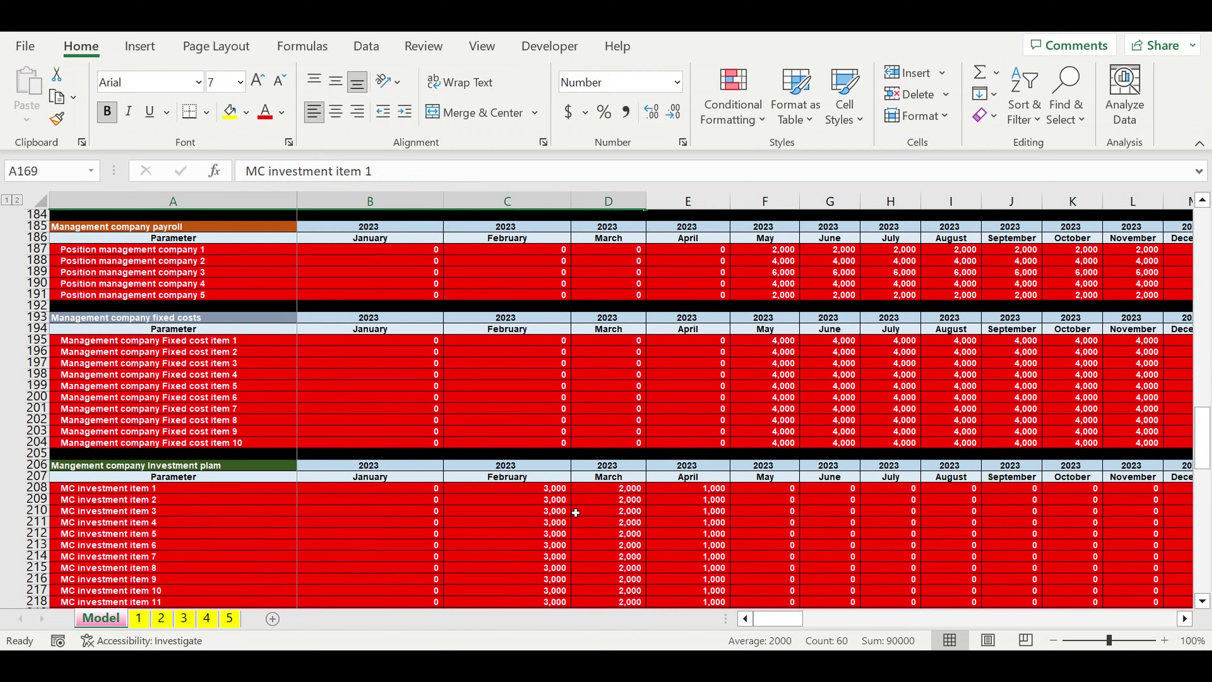
Review the Loan block's input cells and the options available for Type of loan, without changing the selection
scroll(561, 489, down, 2)
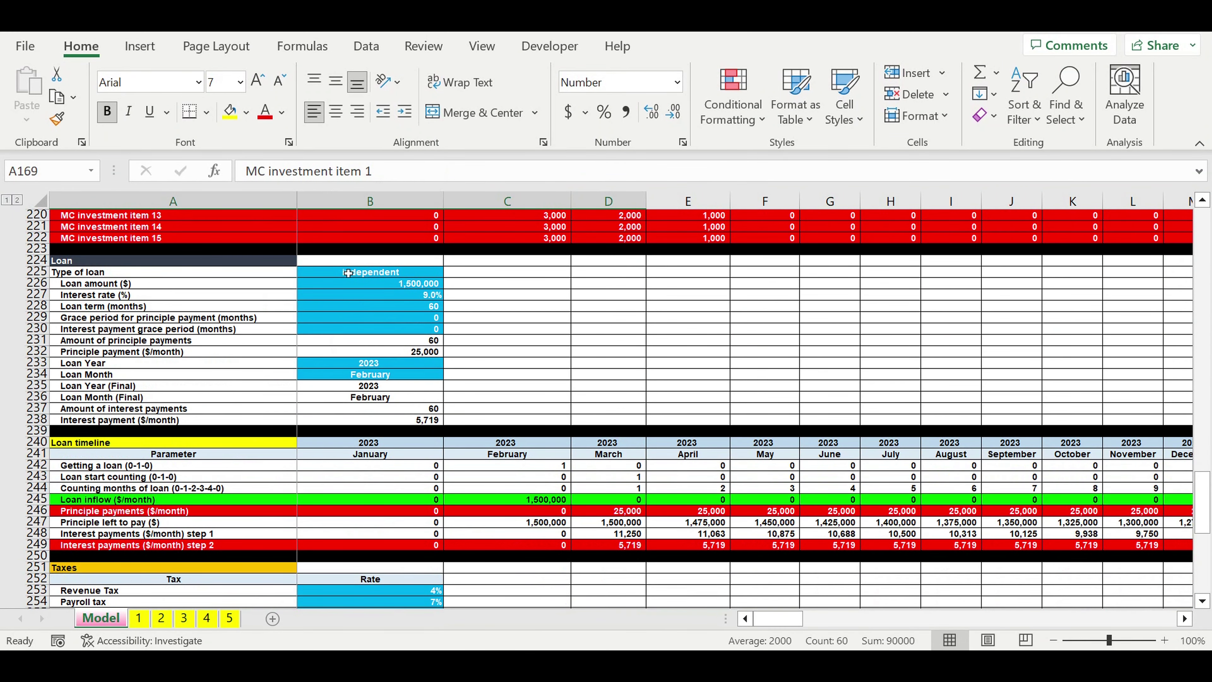
drag(347, 272, 357, 375)
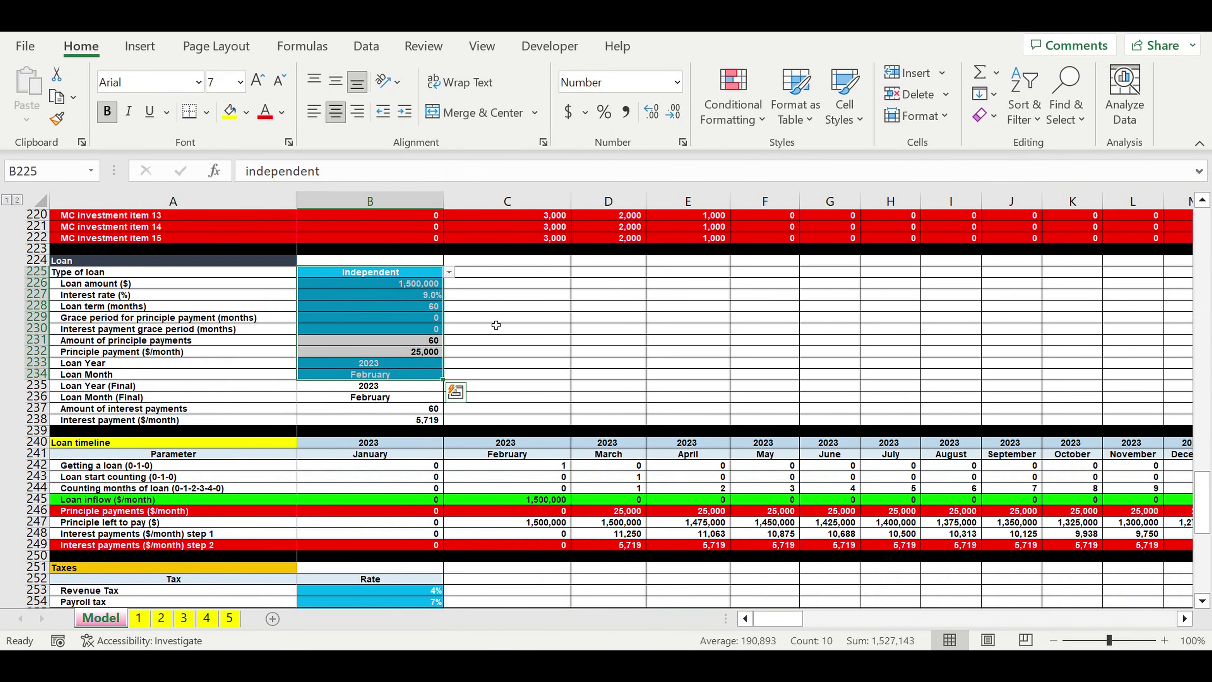
click(496, 325)
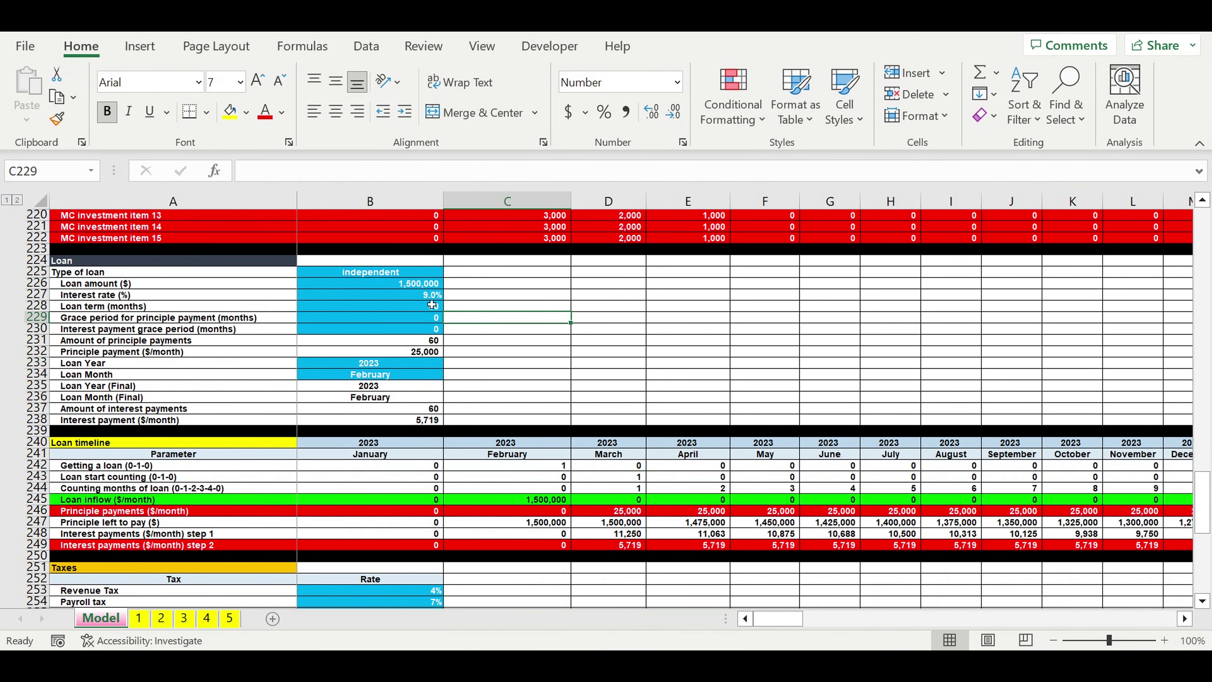
click(349, 277)
click(450, 272)
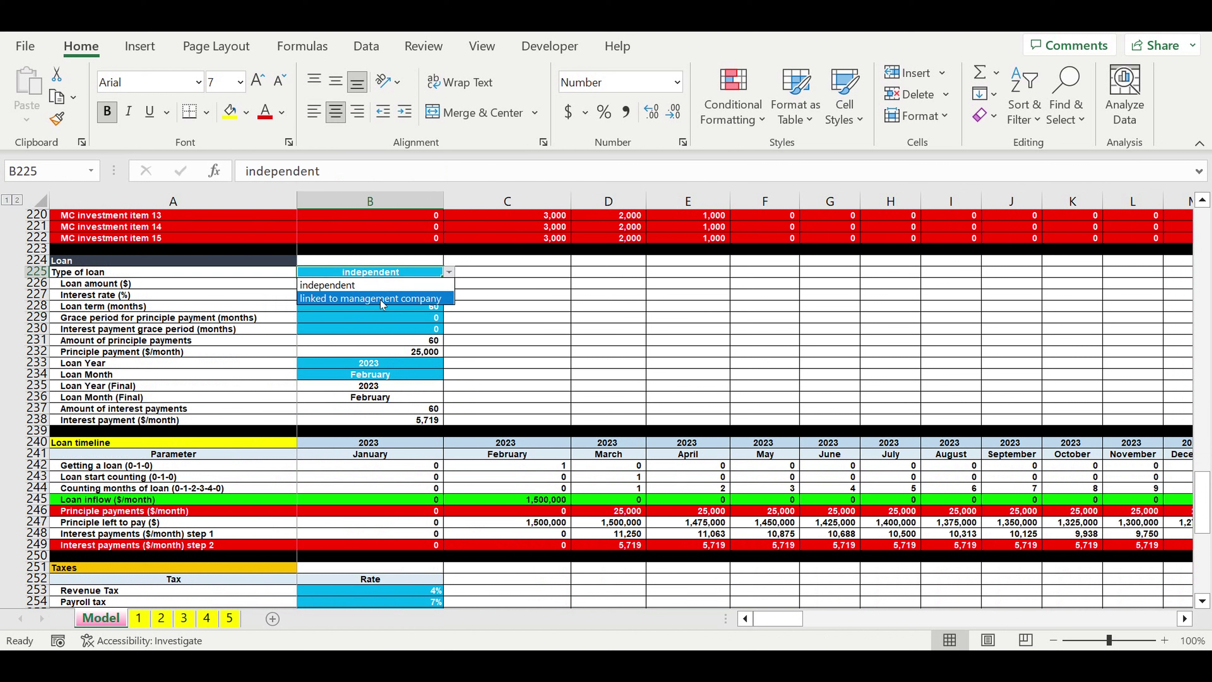
click(482, 300)
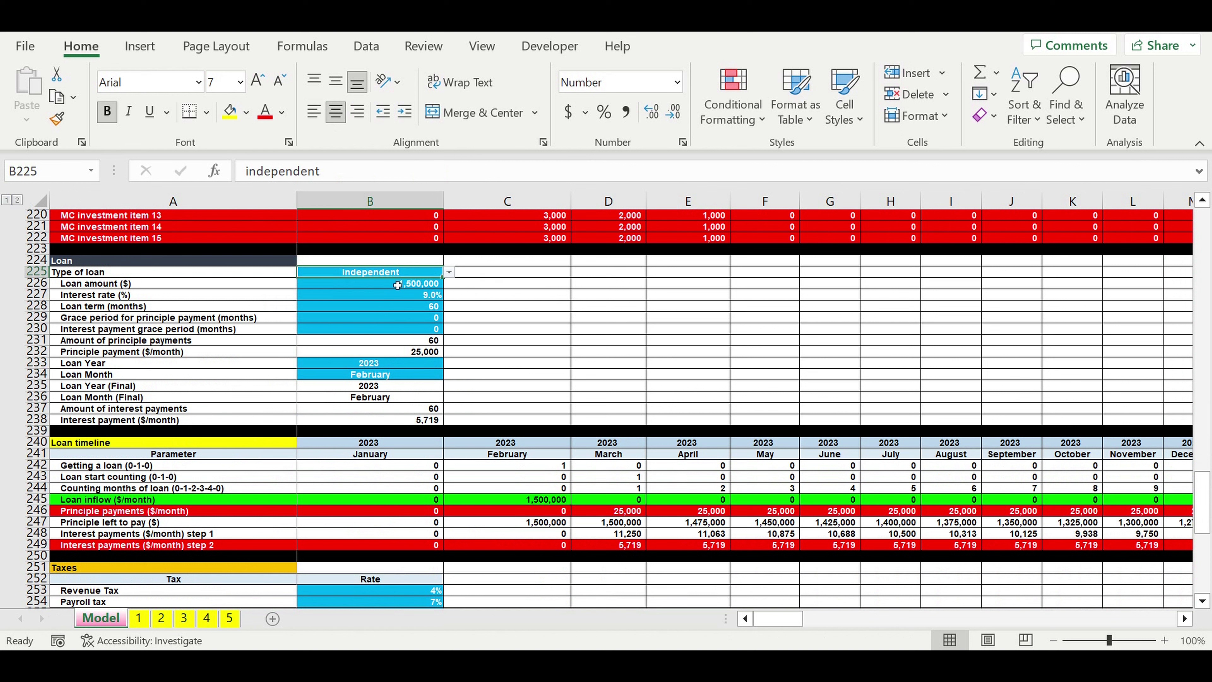
Examine the loan's interest rate, term, grace periods, loan year and month, and the Loan timeline
click(411, 294)
click(424, 310)
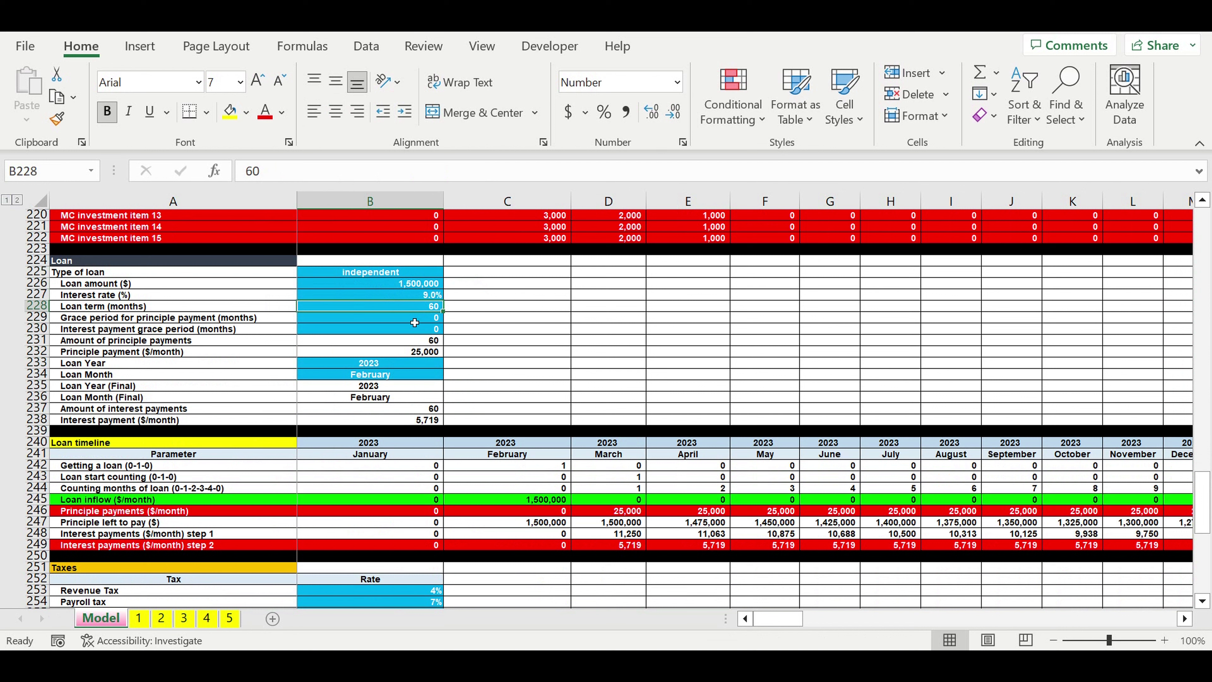
drag(414, 323, 416, 329)
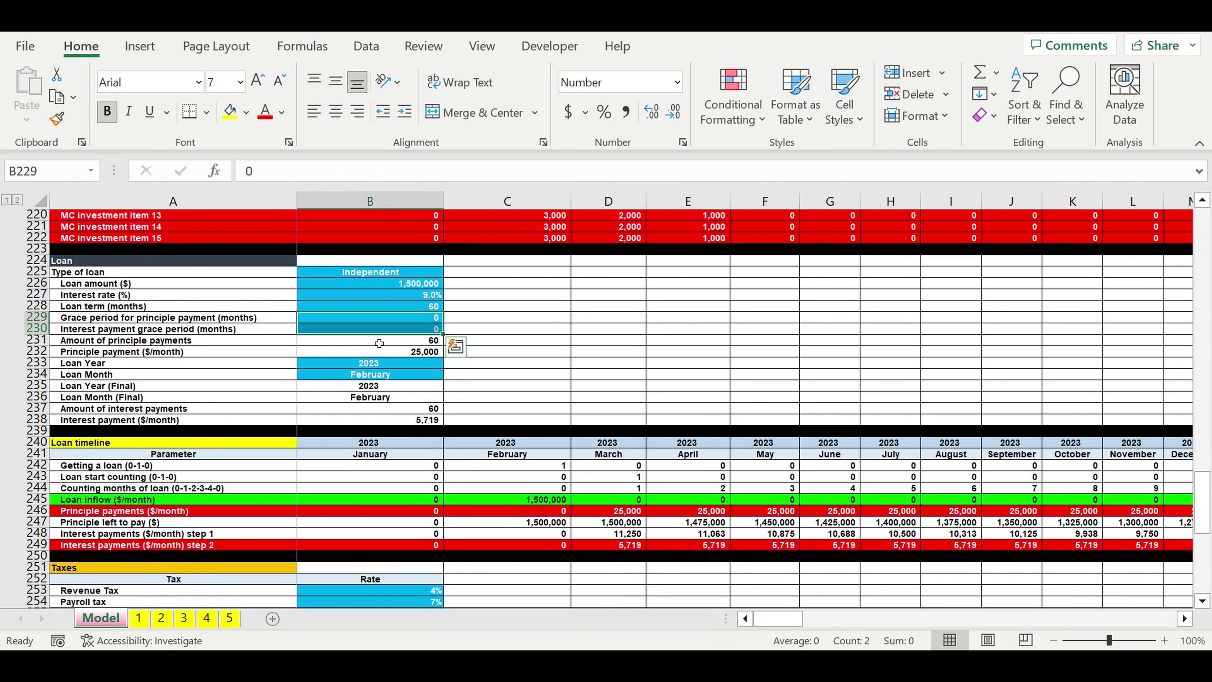
click(369, 365)
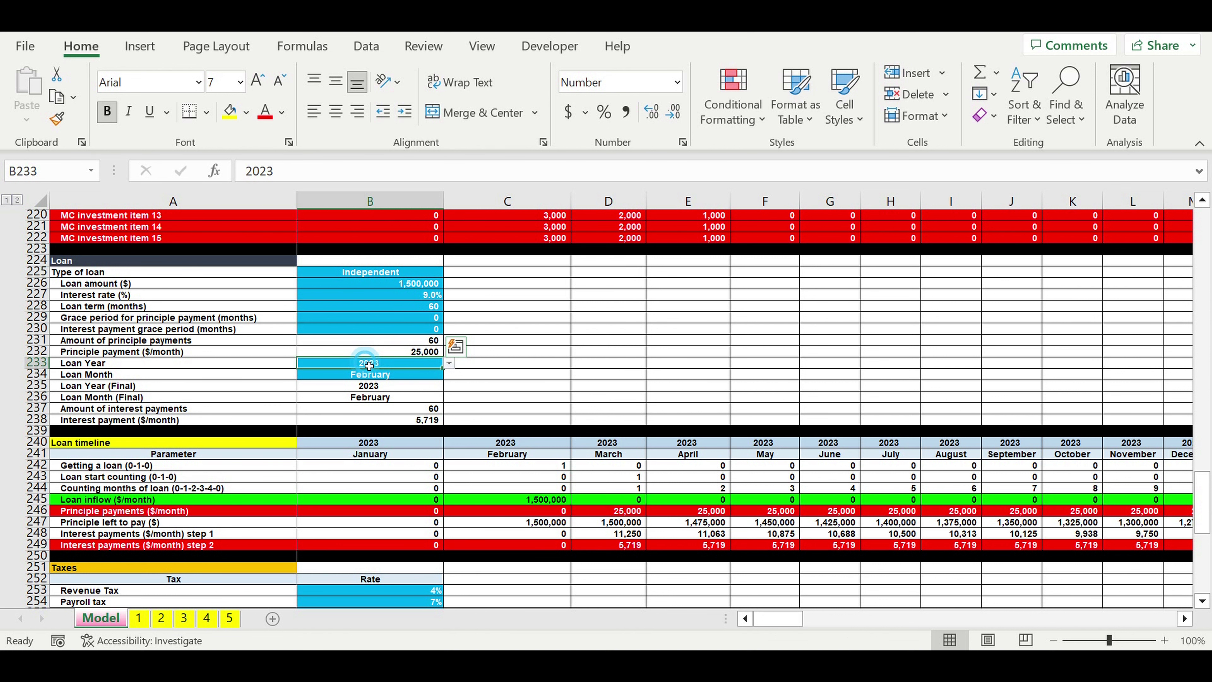
drag(370, 365, 420, 375)
scroll(495, 375, down, 3)
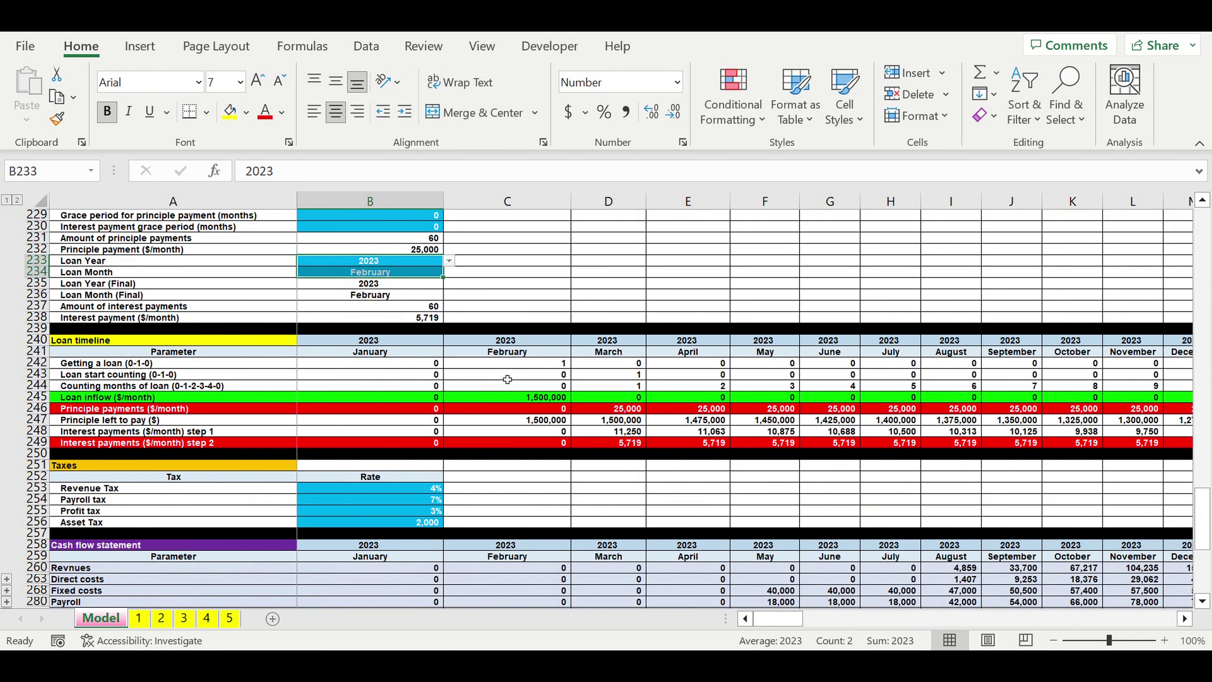
scroll(495, 373, up, 2)
click(587, 342)
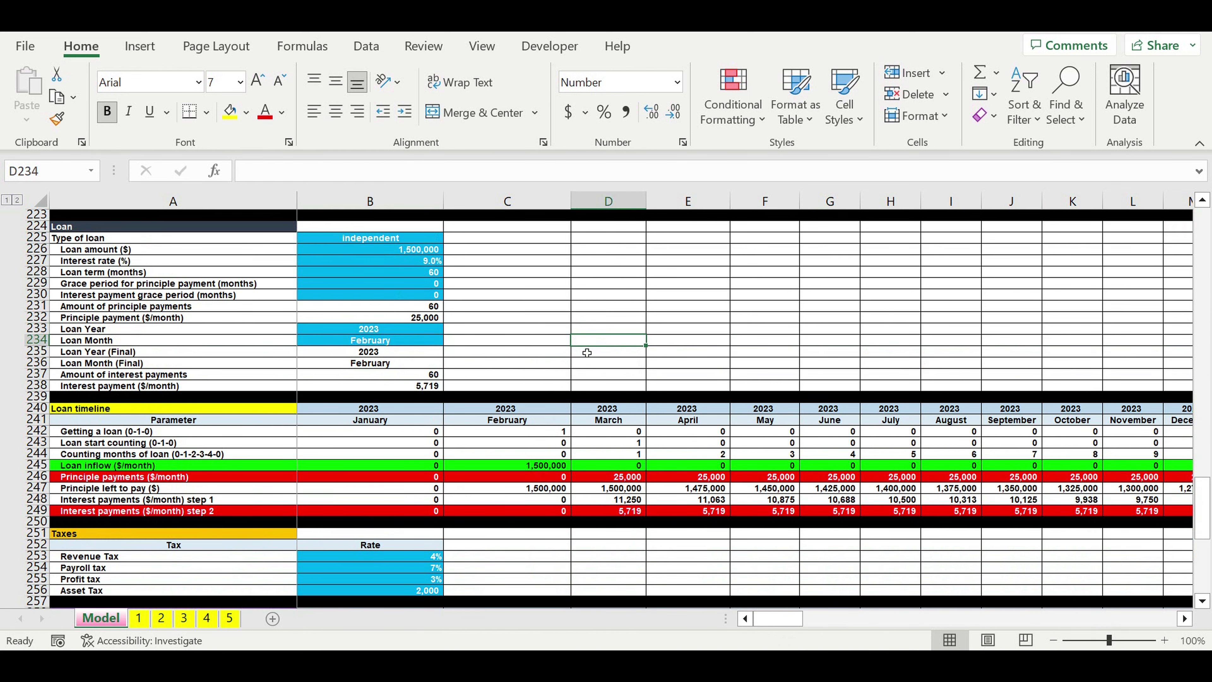
Review the revenue, payroll, profit and asset tax inputs and the whole Cash flow statement
scroll(587, 352, down, 6)
drag(406, 353, 411, 399)
scroll(273, 383, down, 3)
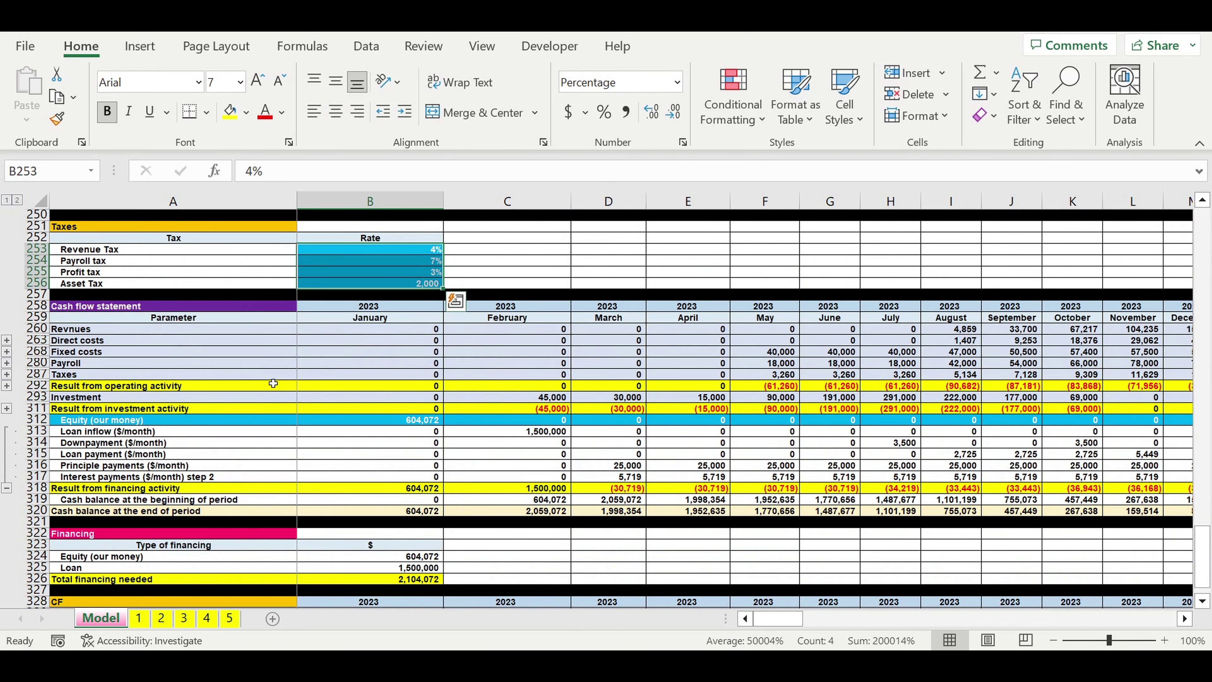
click(35, 306)
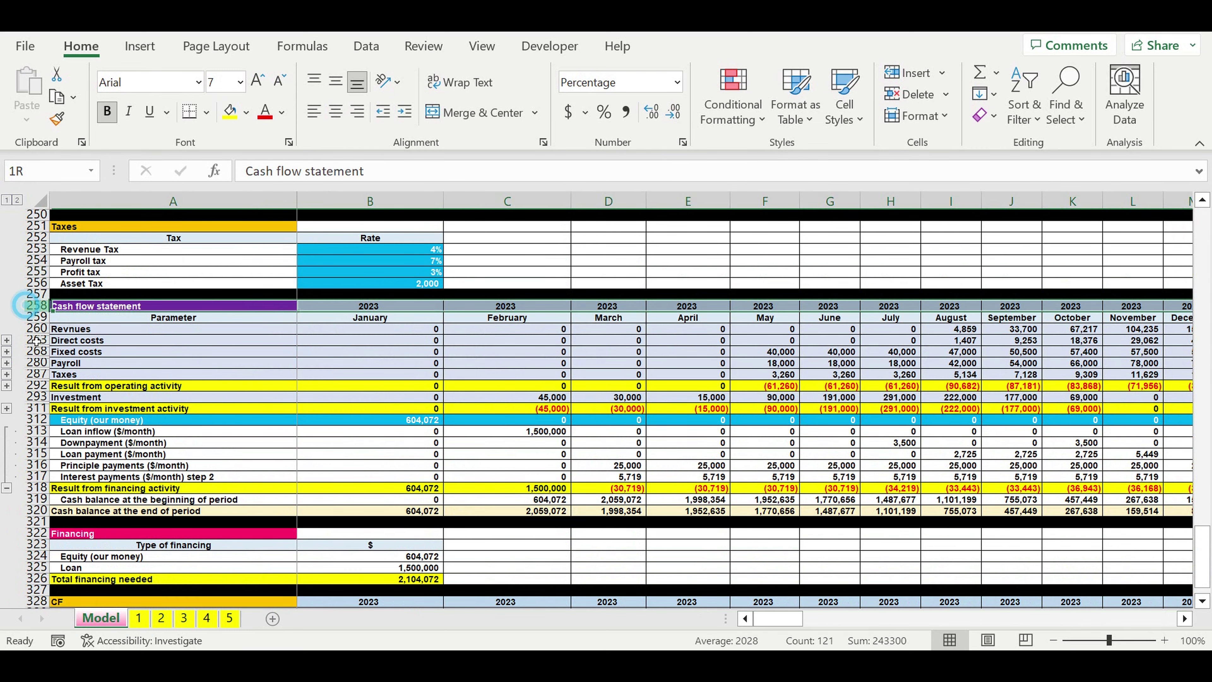
drag(36, 342, 35, 545)
scroll(398, 443, down, 4)
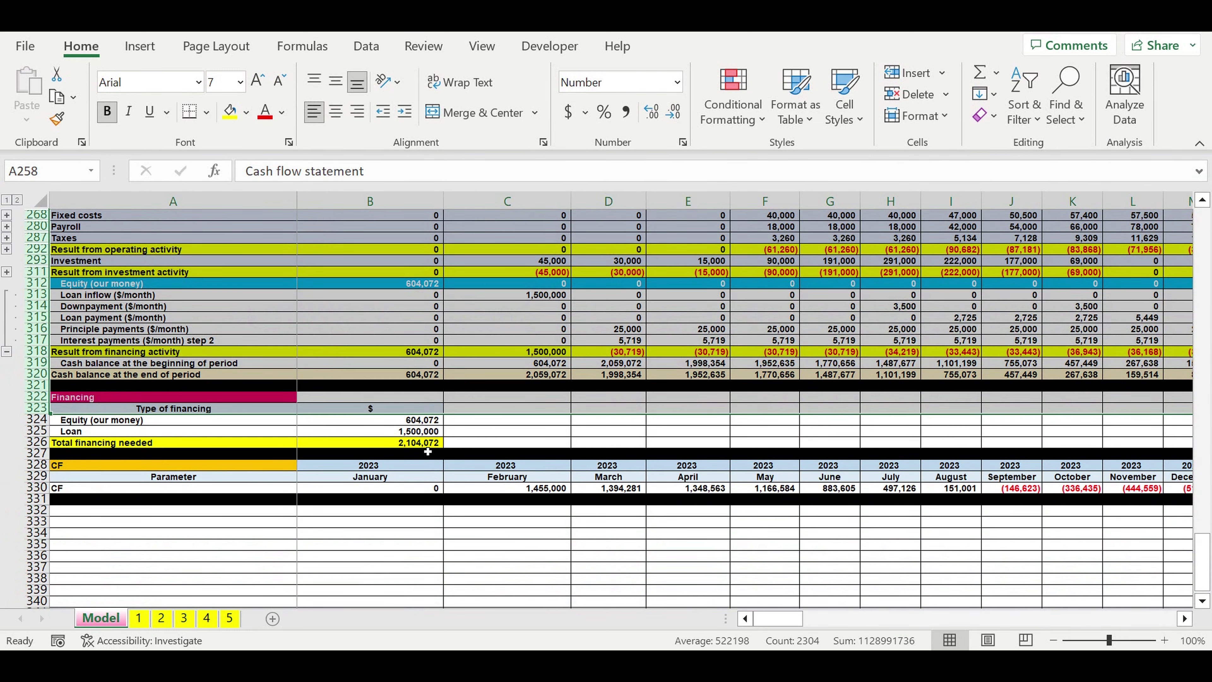
Check the Total financing needed formula in the Financing table against the Cash flow statement
click(396, 445)
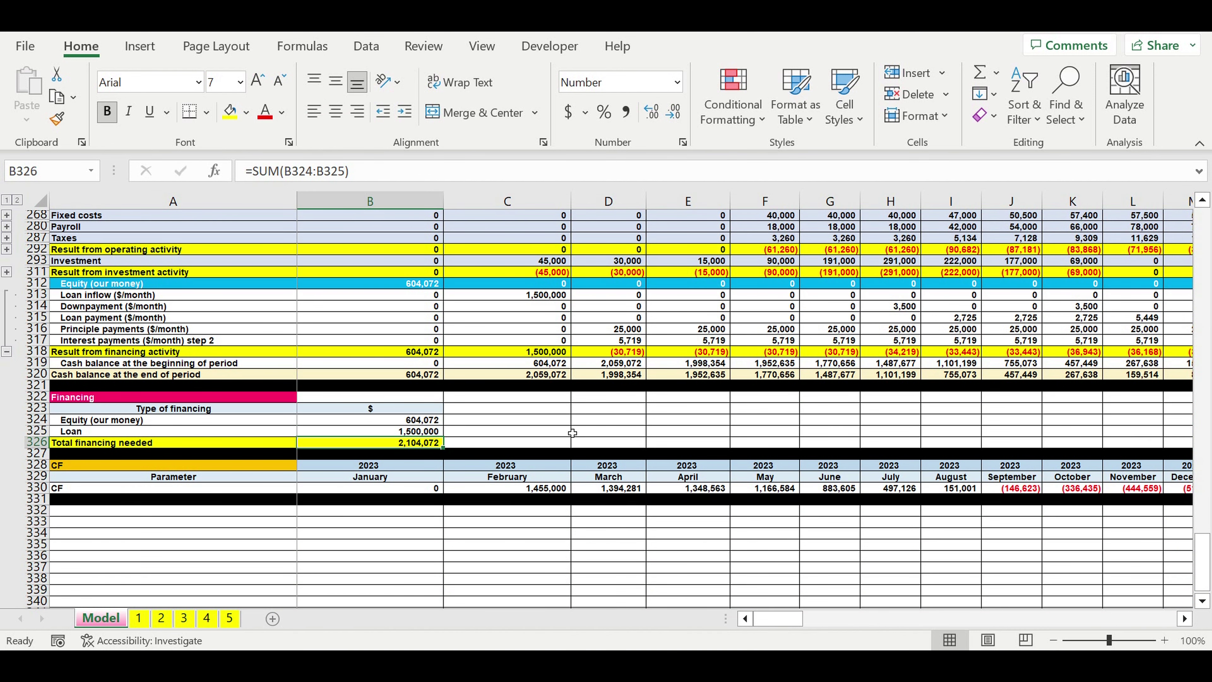
scroll(590, 418, up, 3)
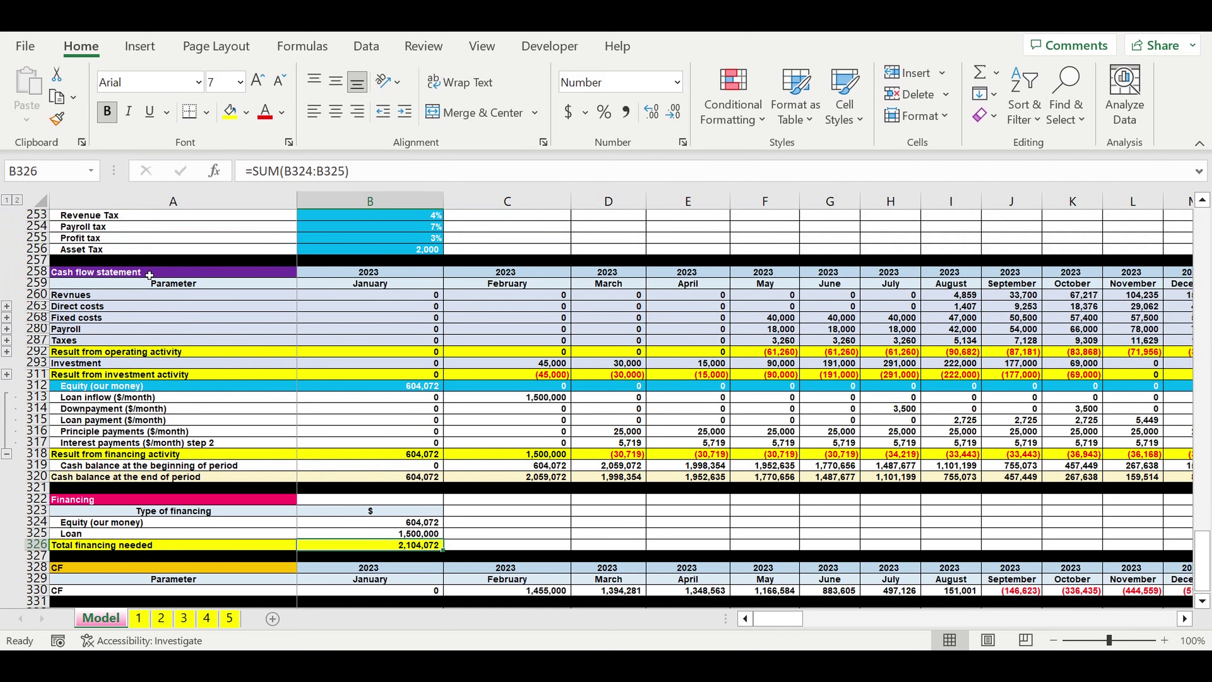
scroll(146, 424, down, 3)
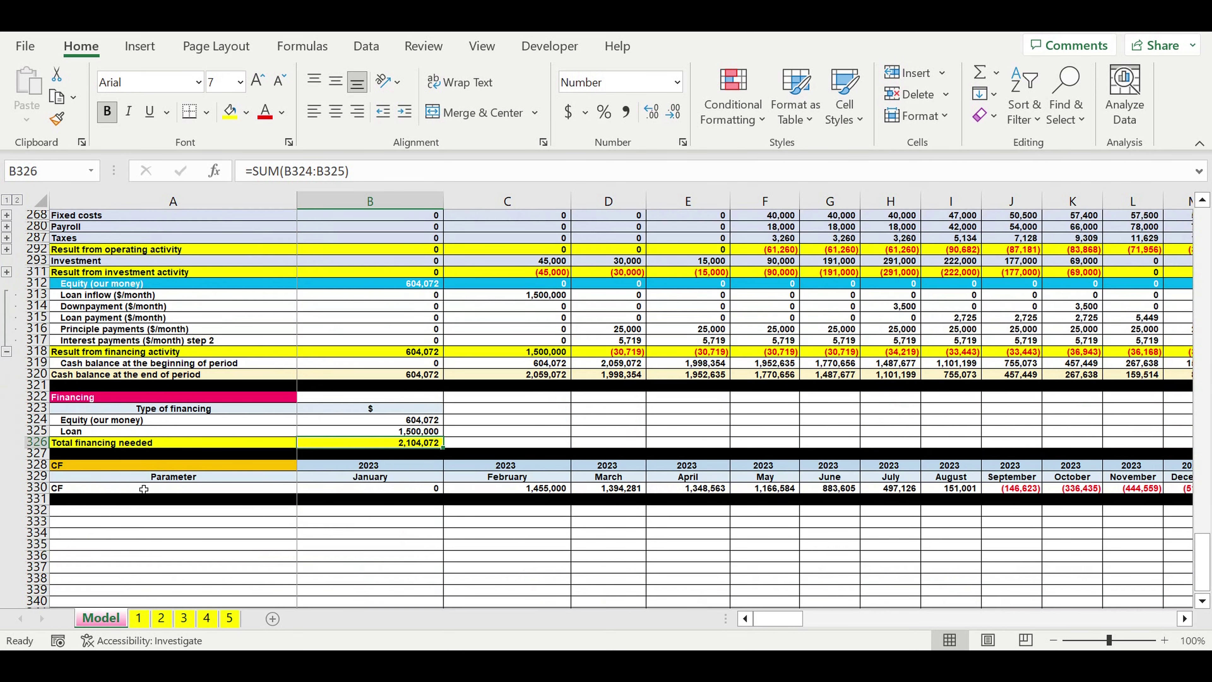
Copy the CF table's two header rows, 328 and 329, to row 332 below the table
drag(37, 464, 40, 482)
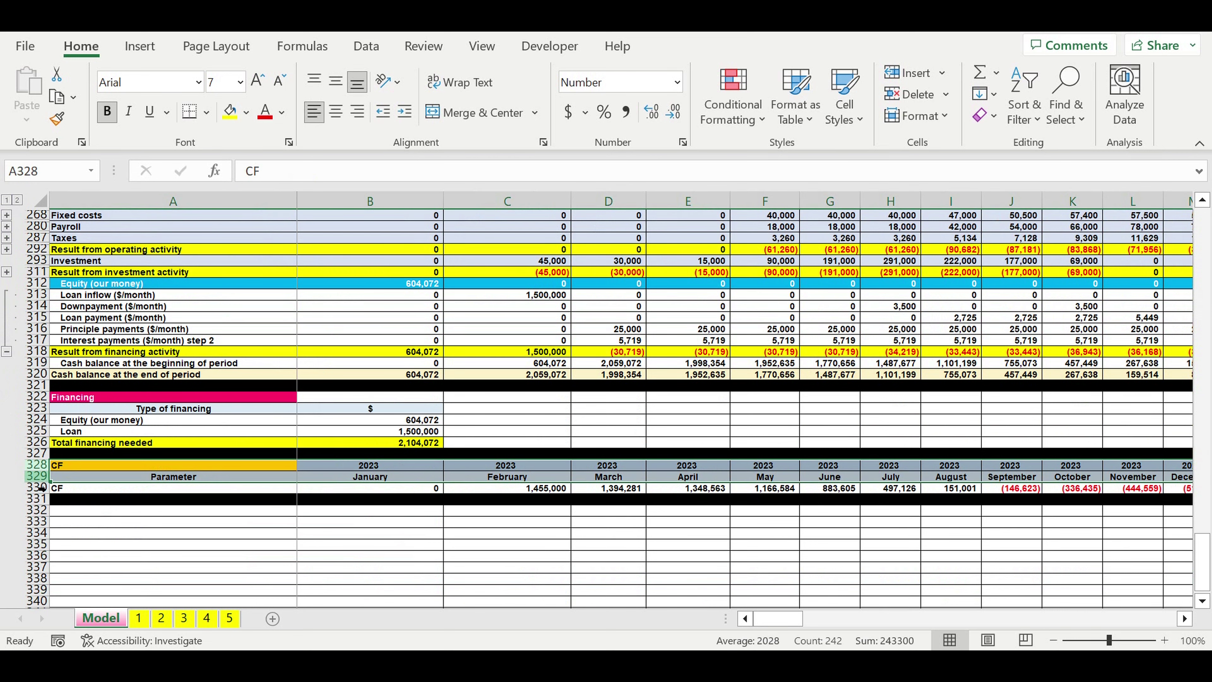
key(ctrl+c)
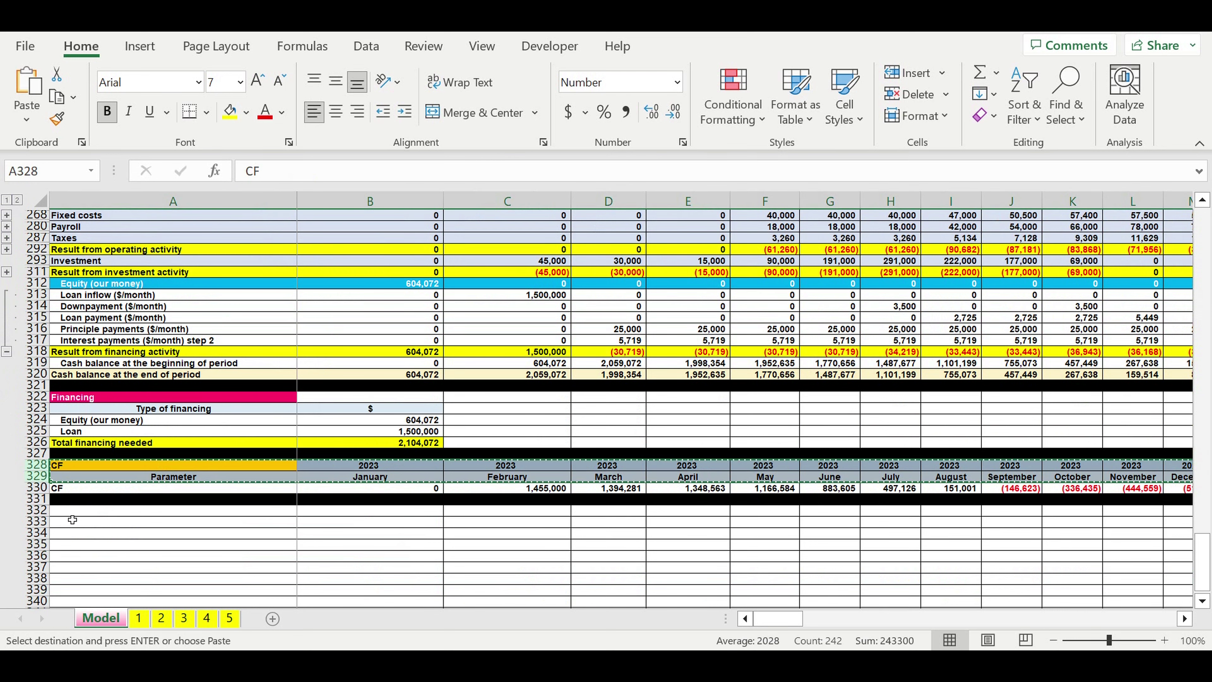
click(72, 515)
key(Return)
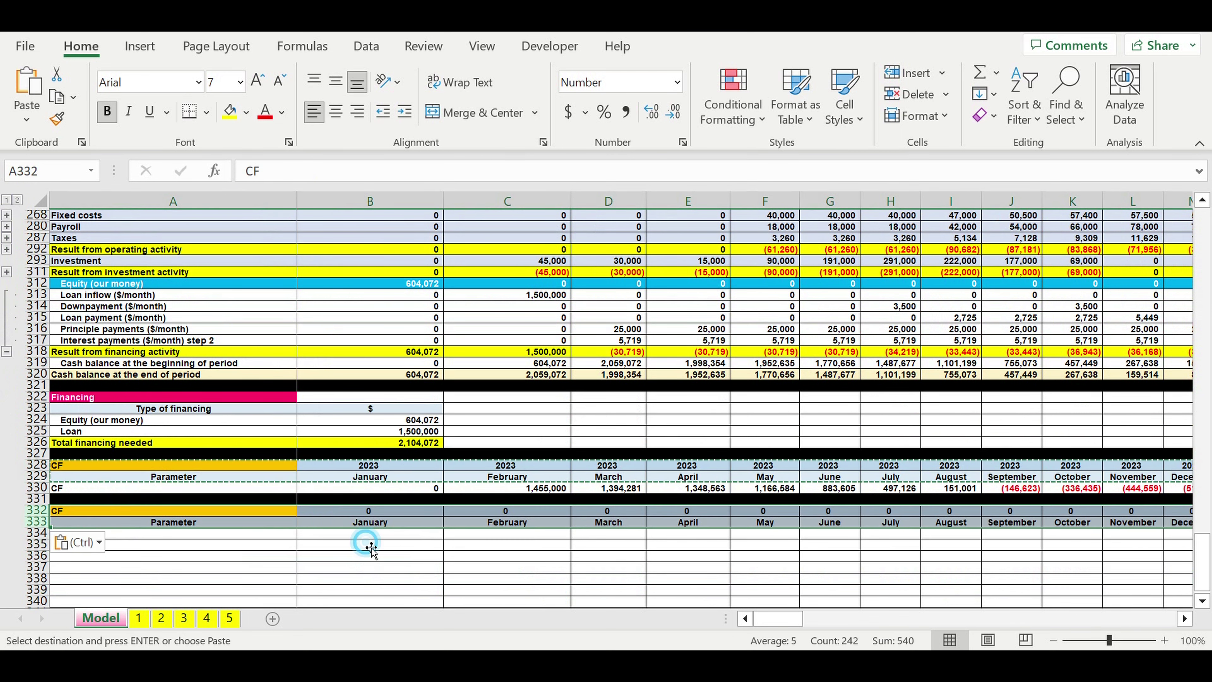
Link the January year header in B332 of the copied table to the Cash flow statement's year in B258
click(365, 544)
click(369, 512)
text(=)
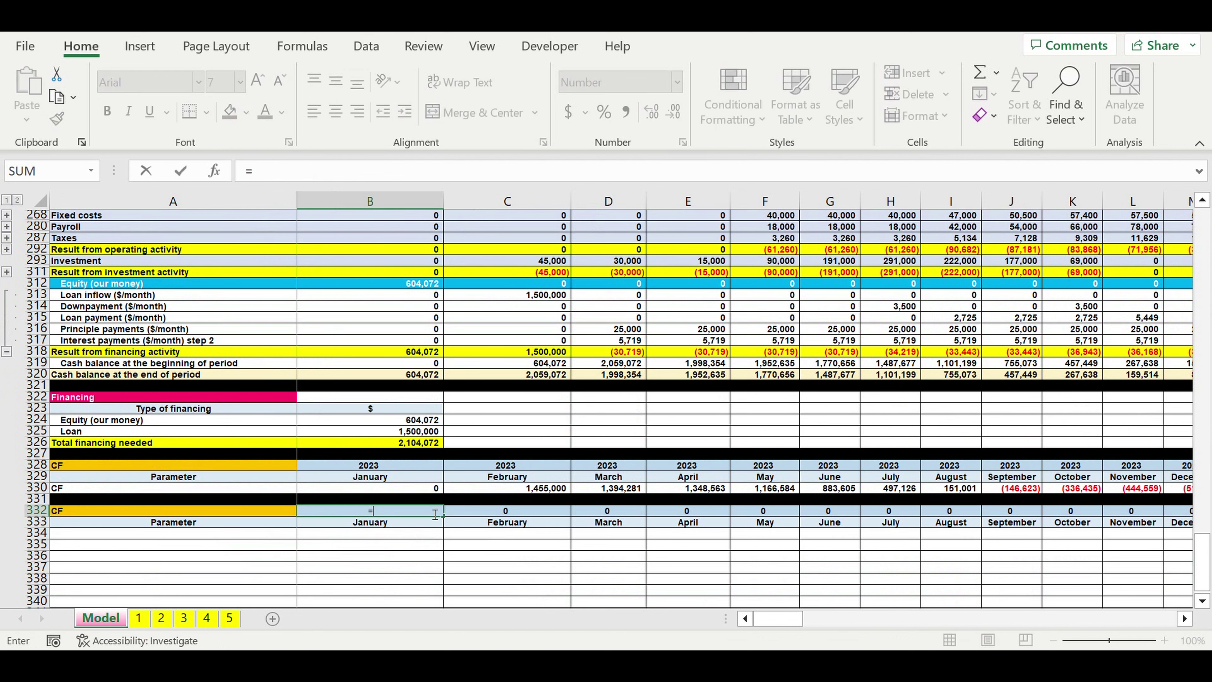
scroll(372, 220, up, 2)
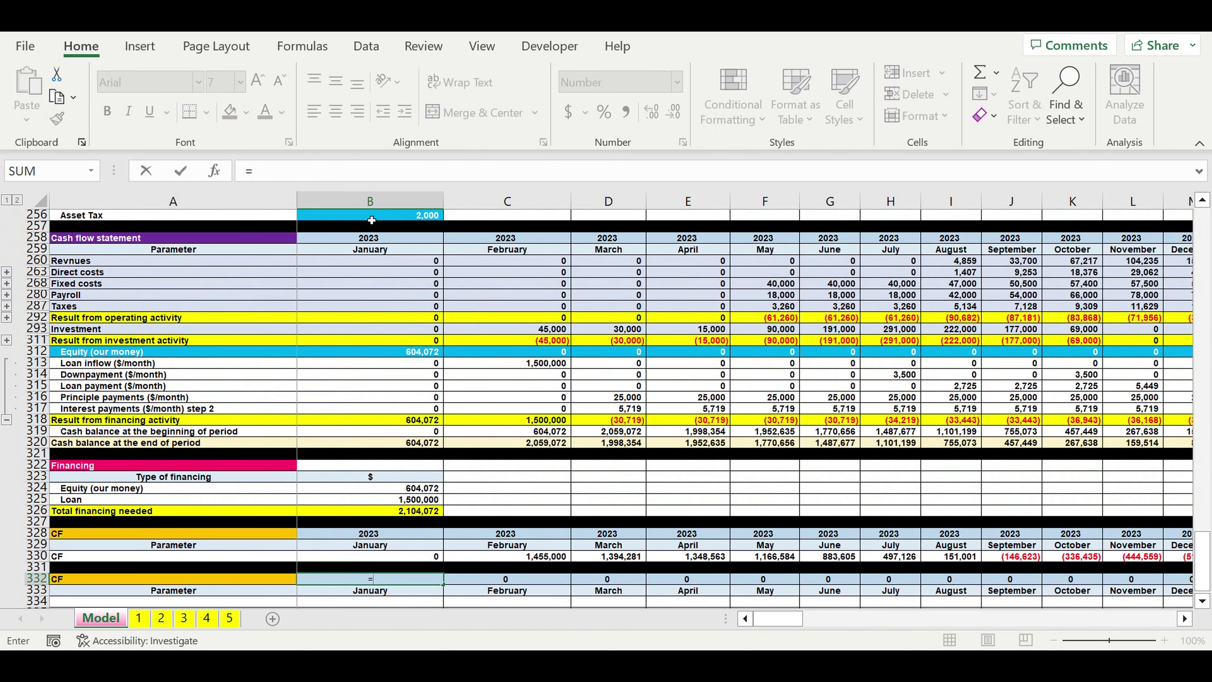
click(345, 241)
key(Return)
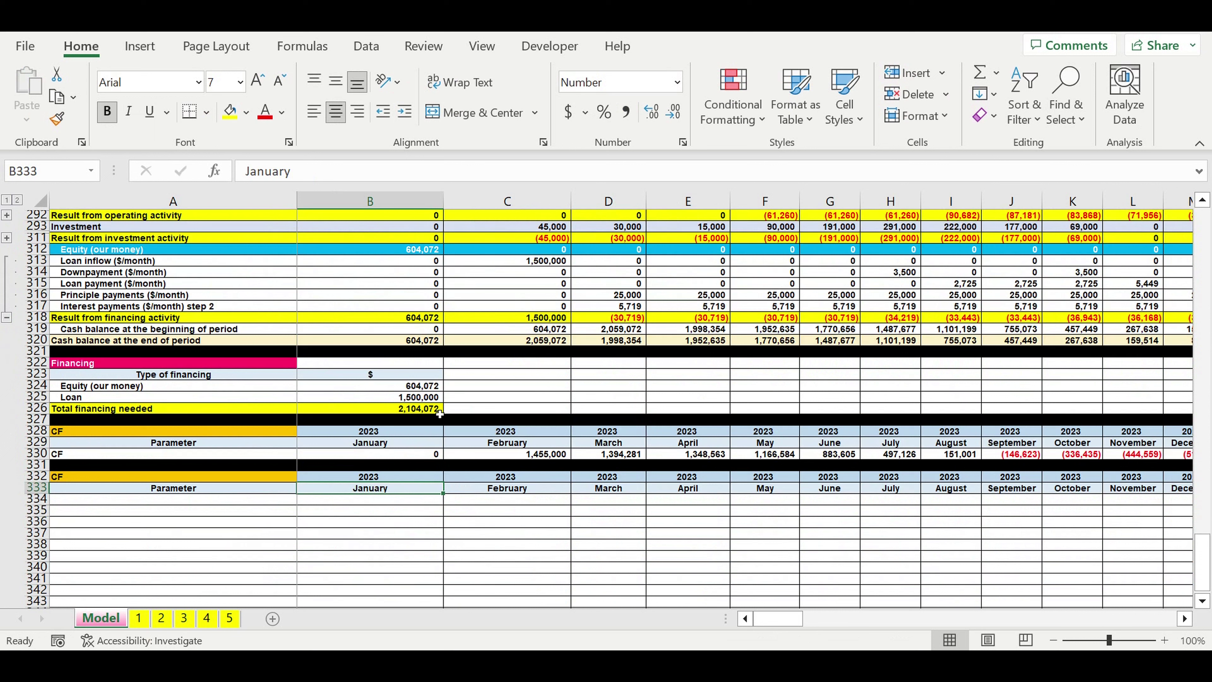
Retitle the new table in A332 as PP calculation
click(173, 476)
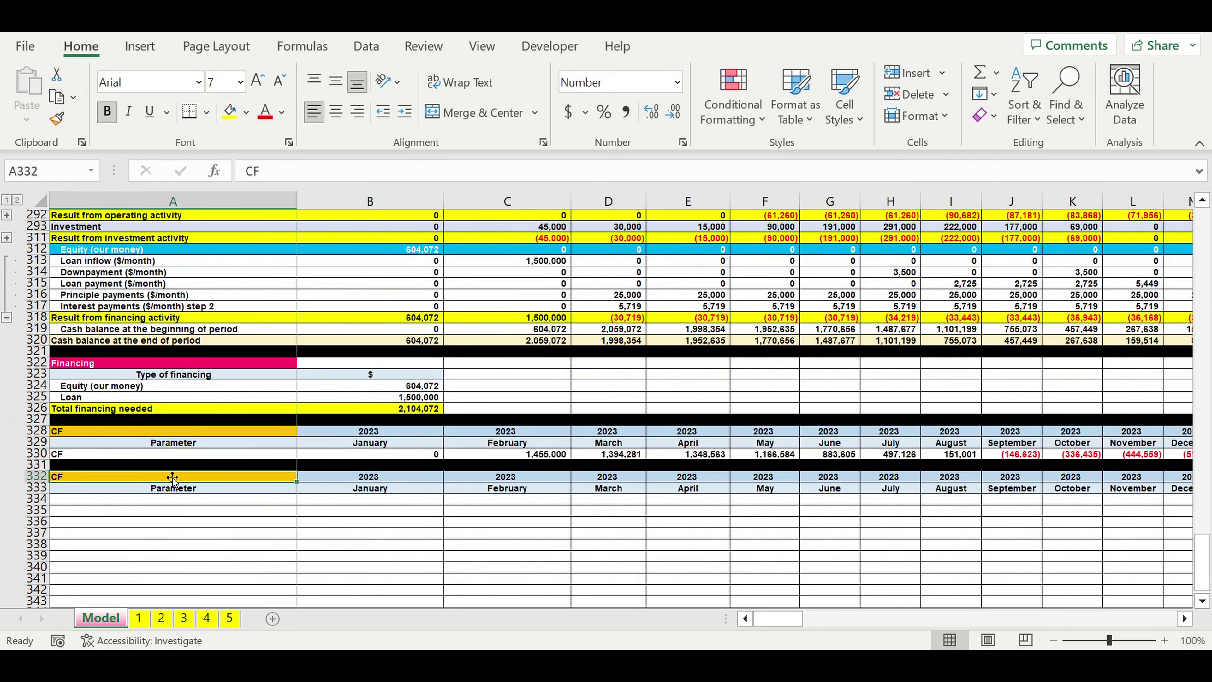
text(P)
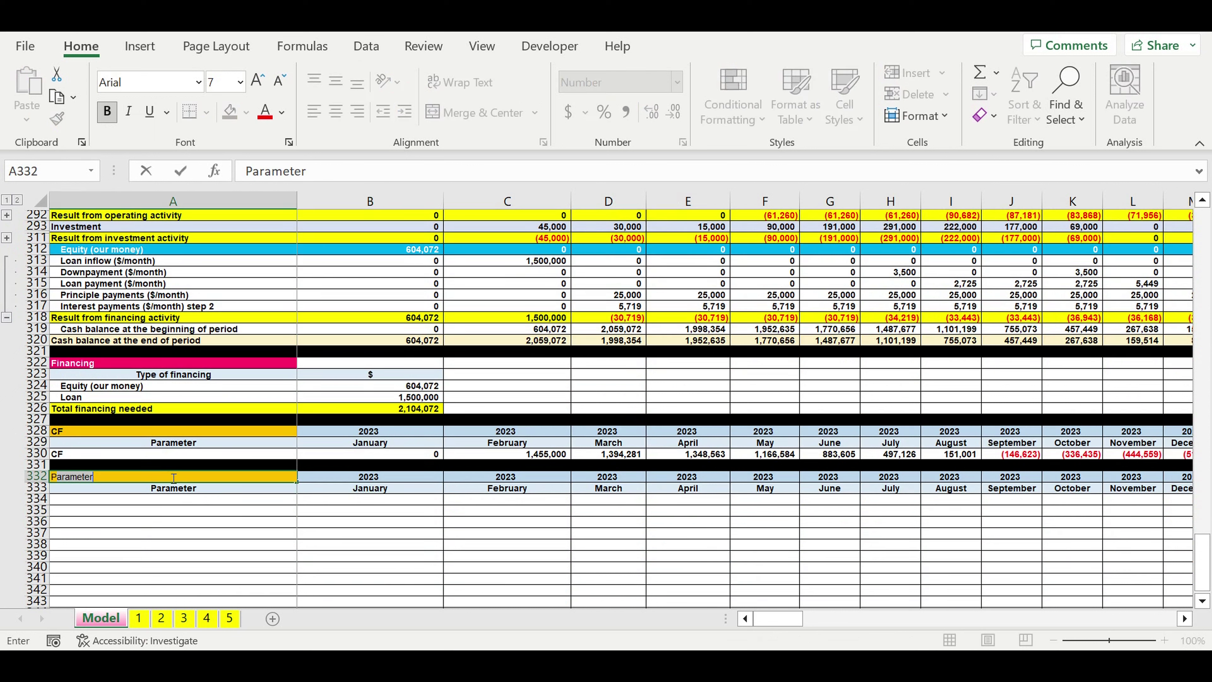
text(P calculation)
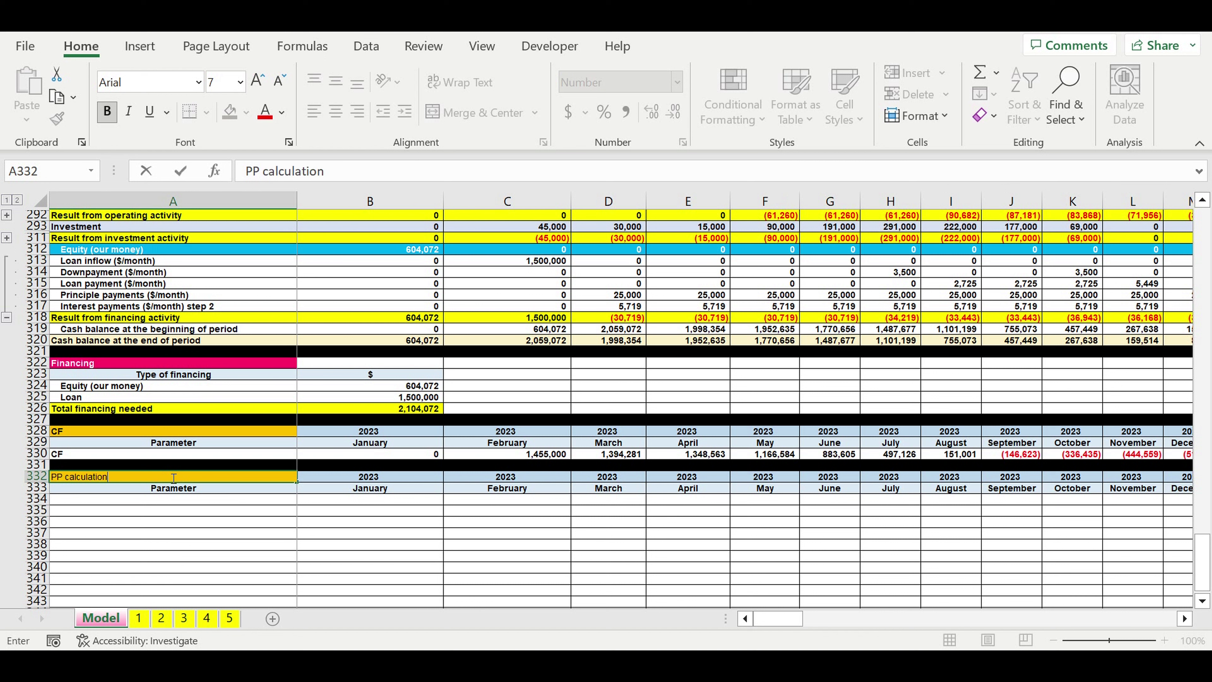
key(Return)
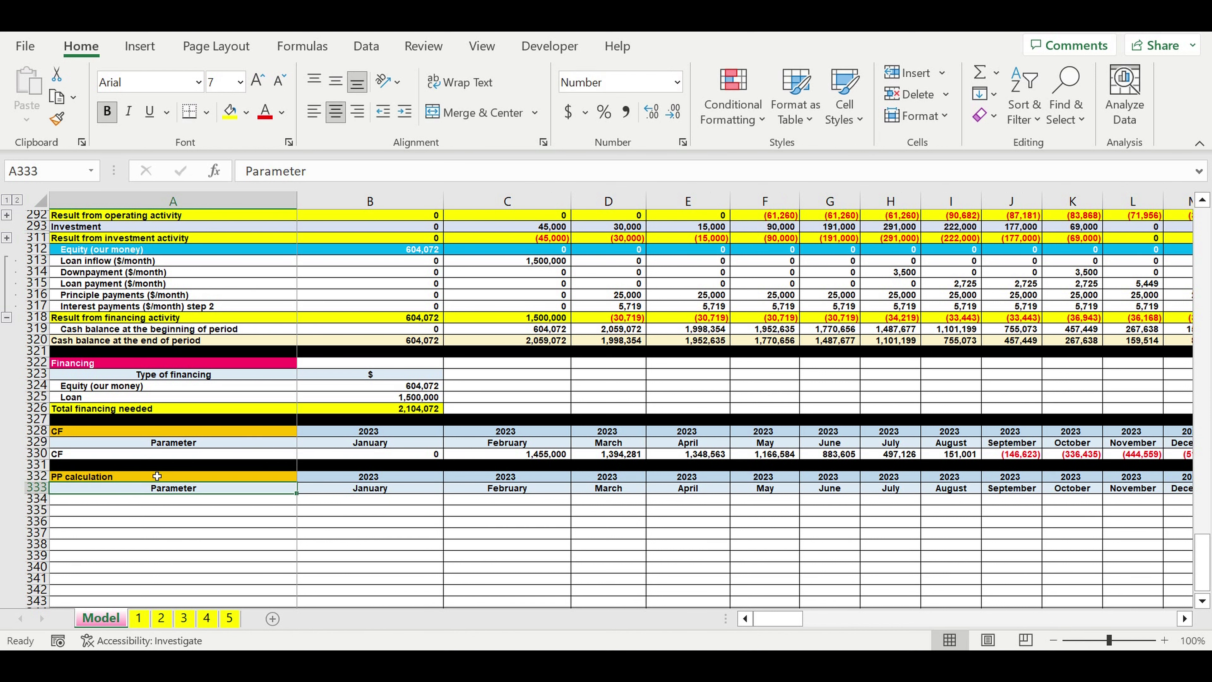
Format the PP calculation title cell with a white font and a dark magenta fill
click(157, 477)
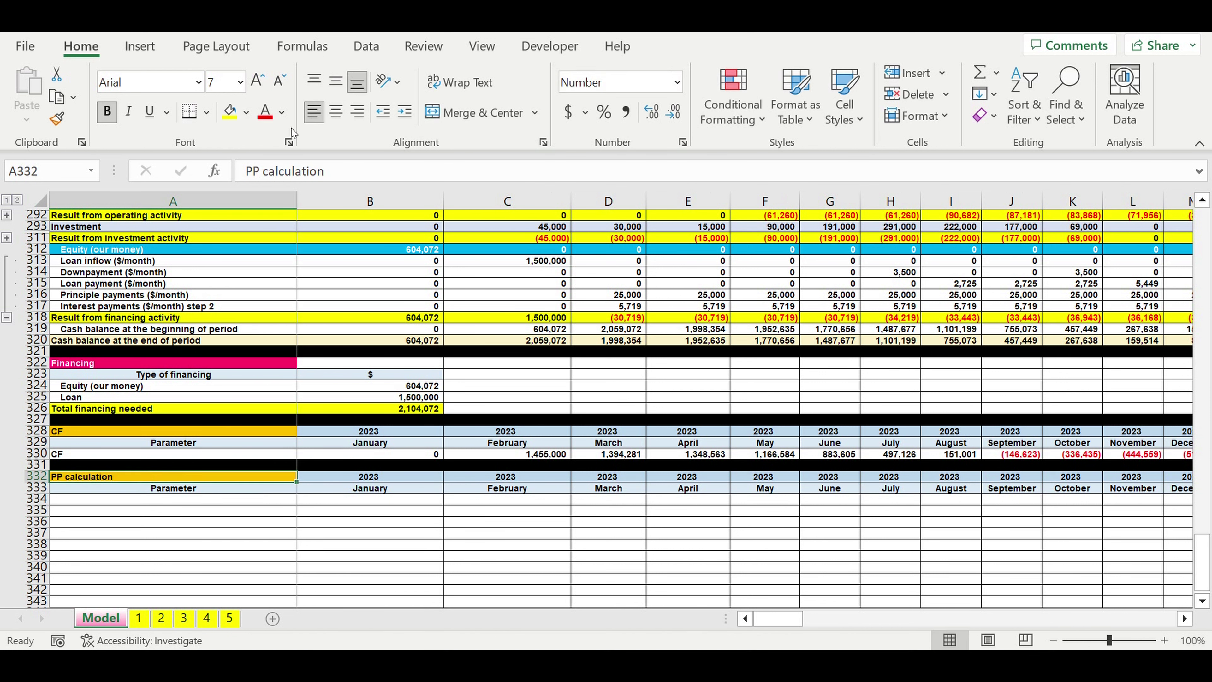
click(283, 113)
click(315, 404)
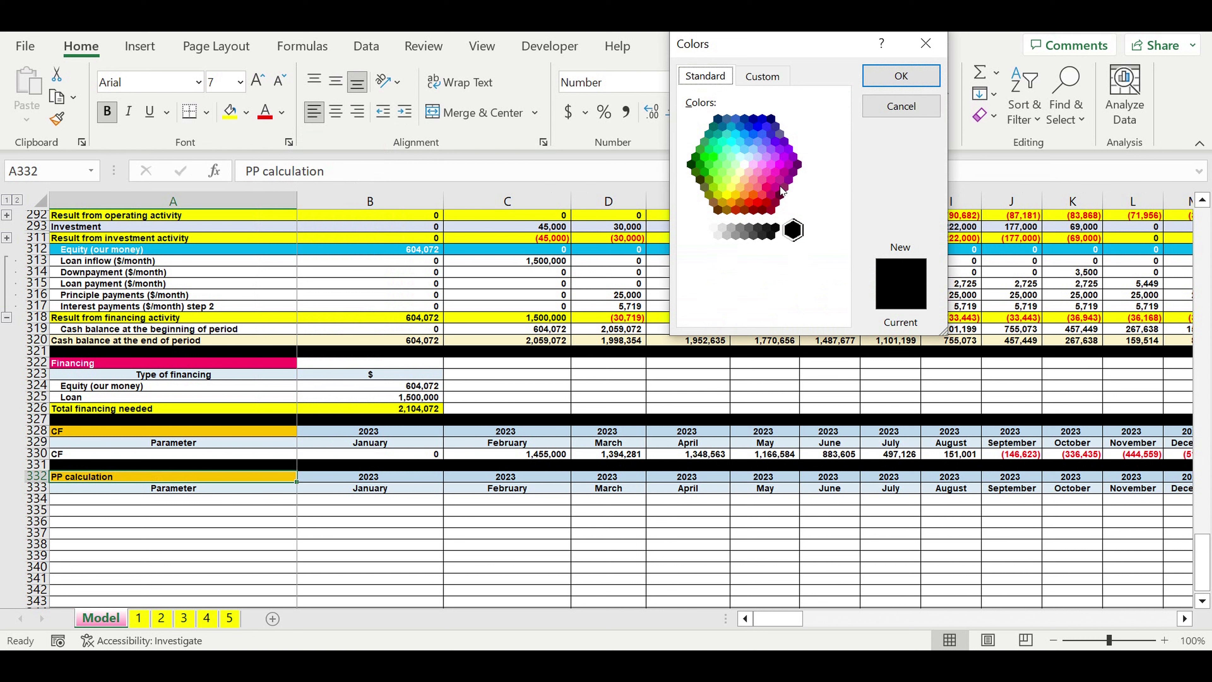
click(897, 76)
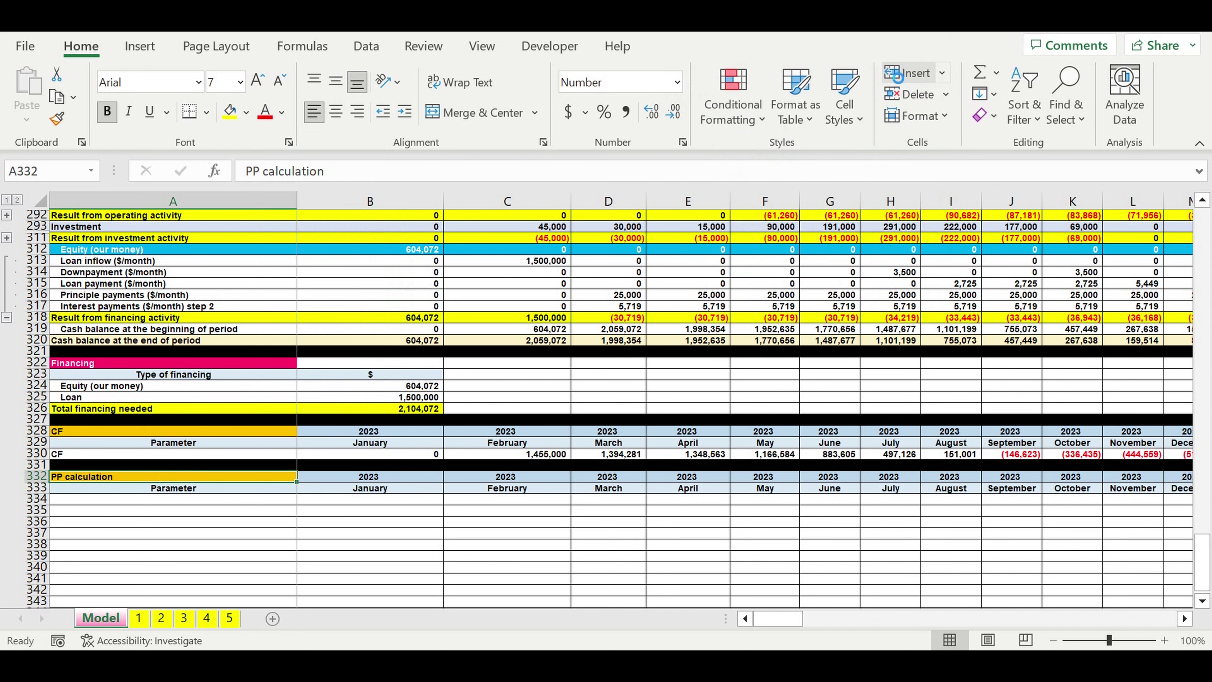
click(282, 113)
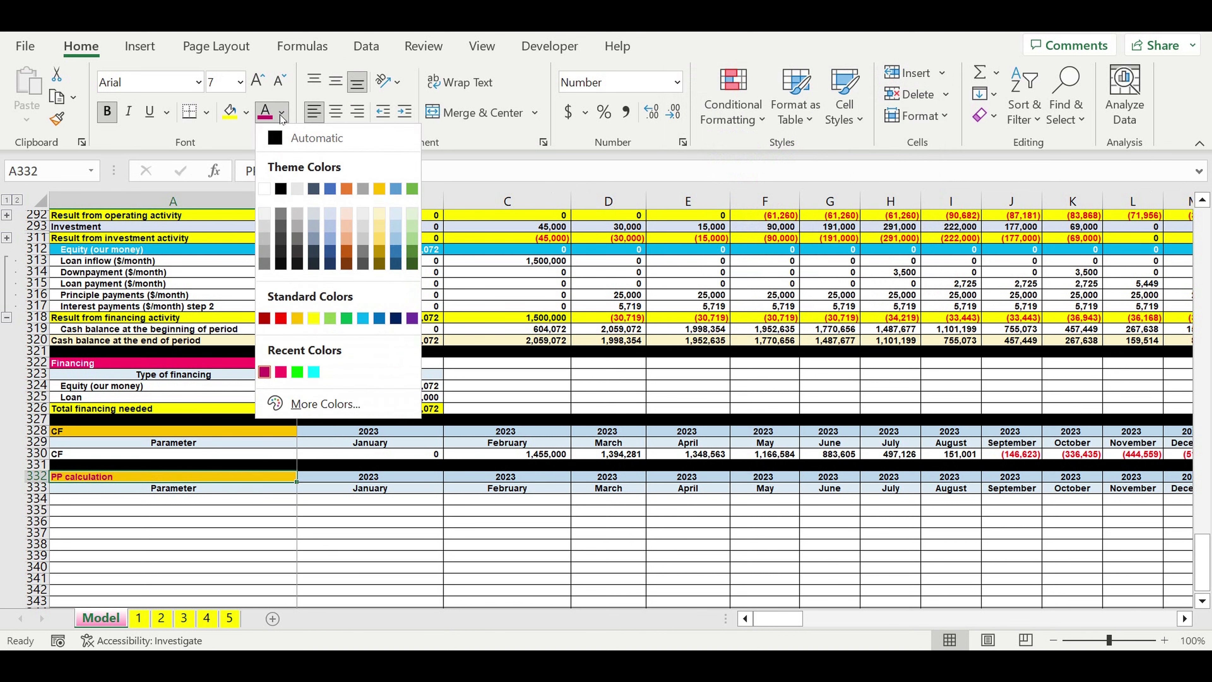
click(282, 115)
click(246, 112)
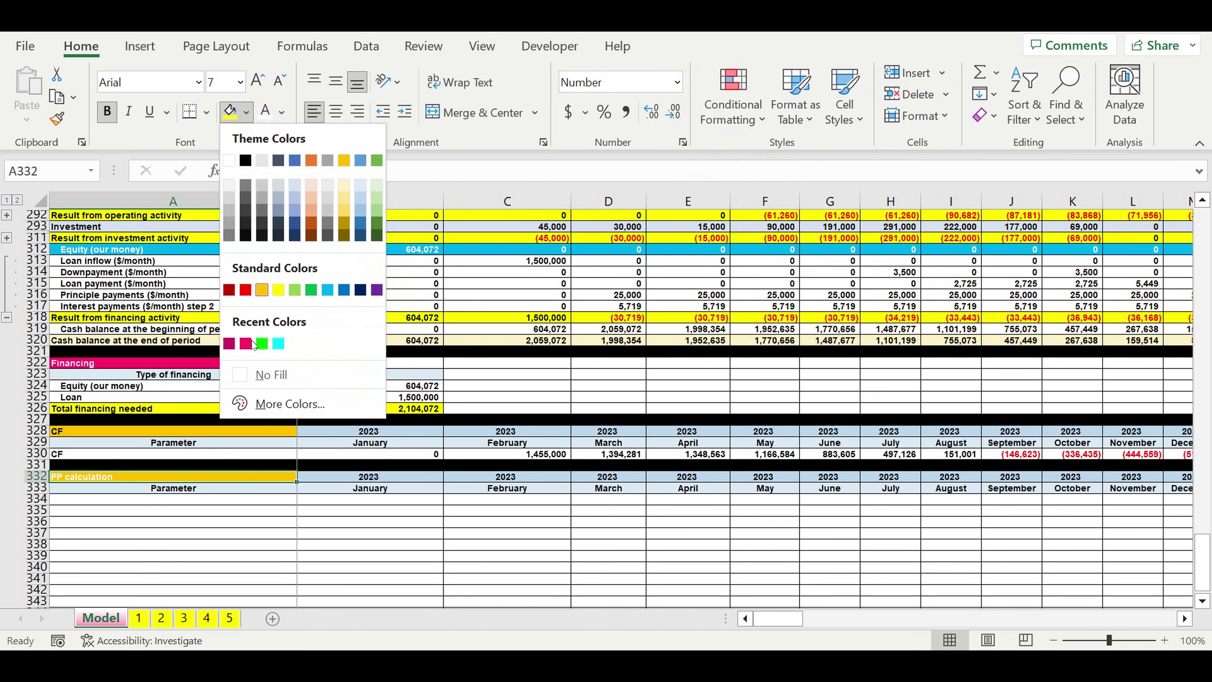
click(229, 344)
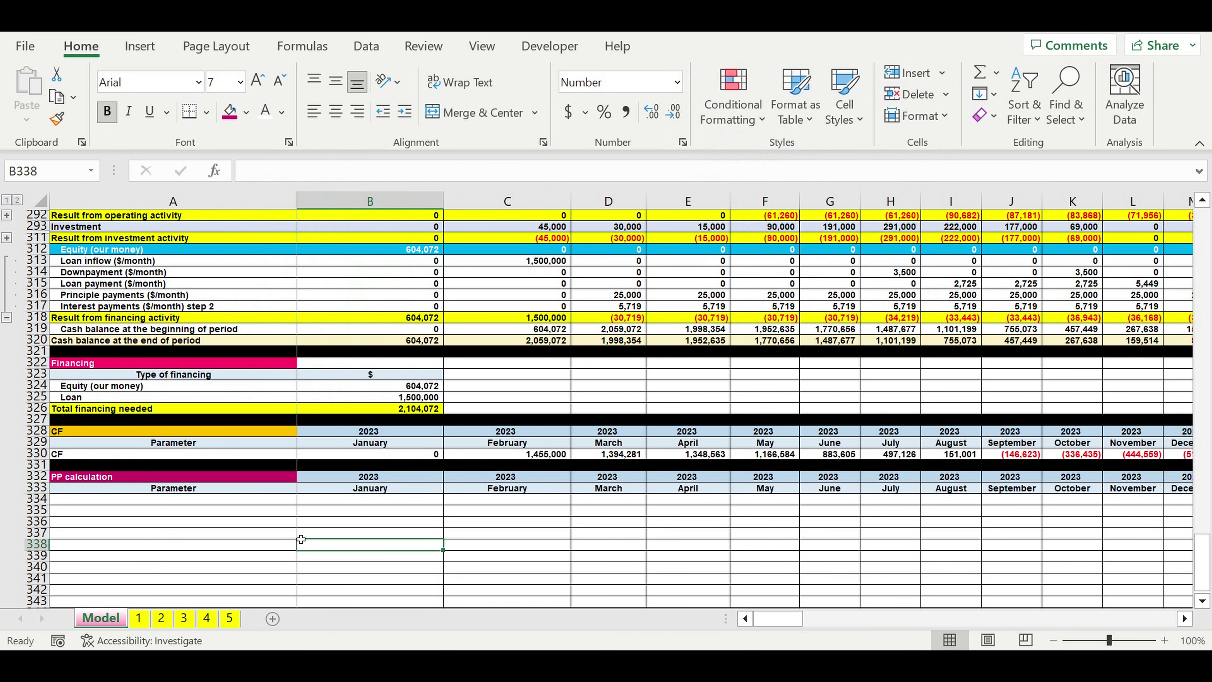
Label the first row of the new table, A334, as PP step 1
click(271, 501)
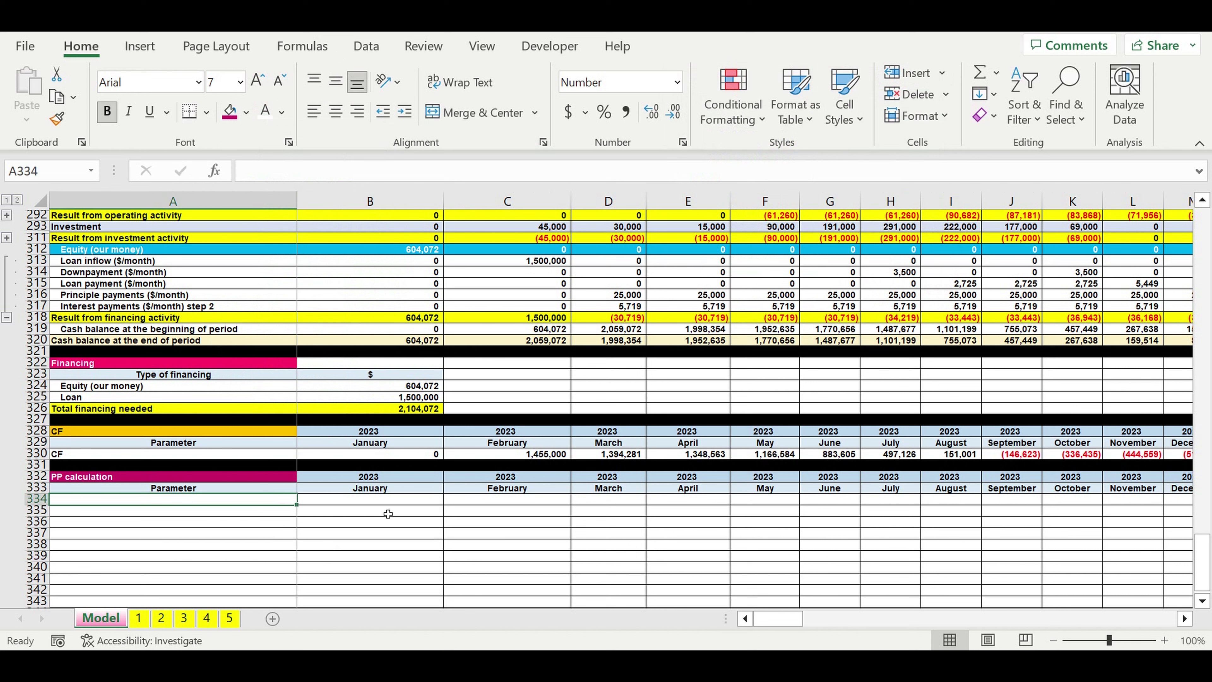
text(PP step )
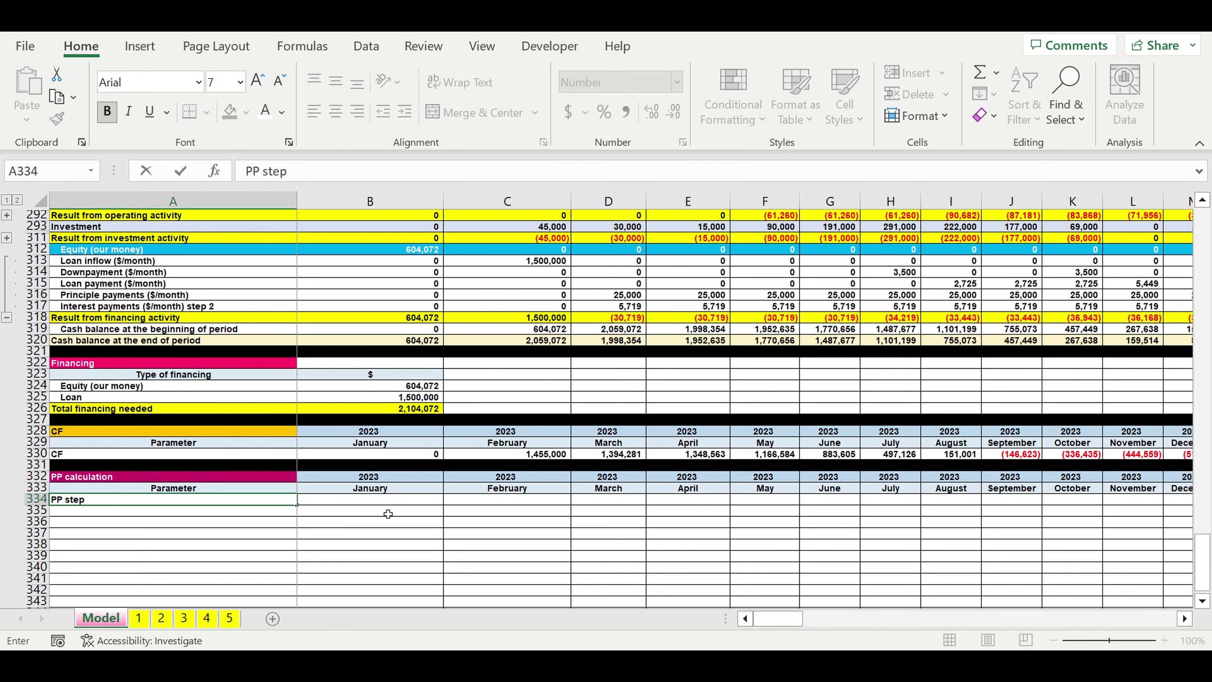
text(1)
key(Return)
Begin the January PP step 1 formula in B334 with operating result B292 plus investment result B311
click(348, 504)
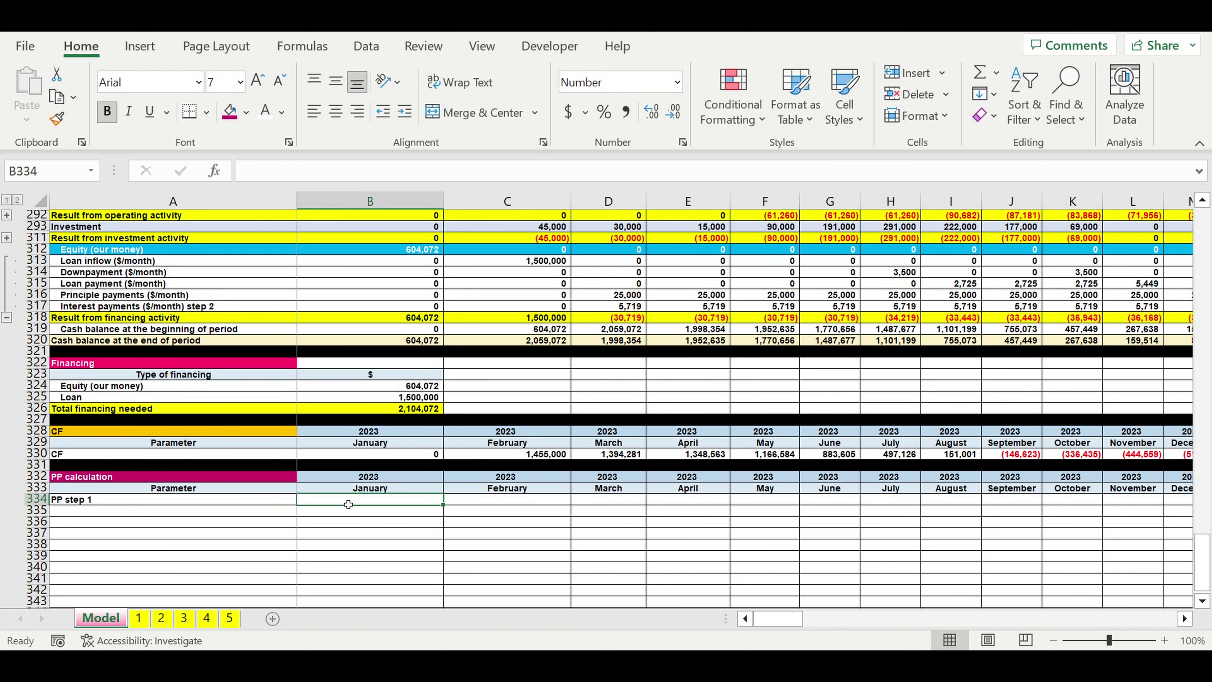
text(=)
scroll(349, 505, up, 4)
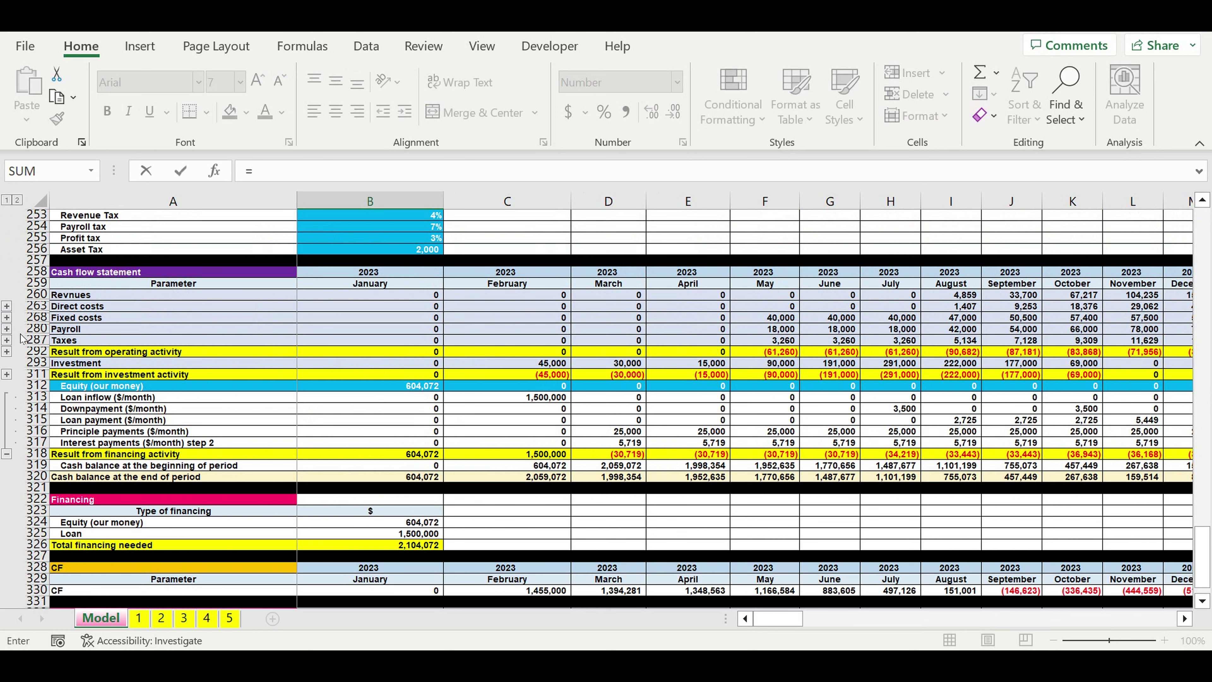
click(354, 354)
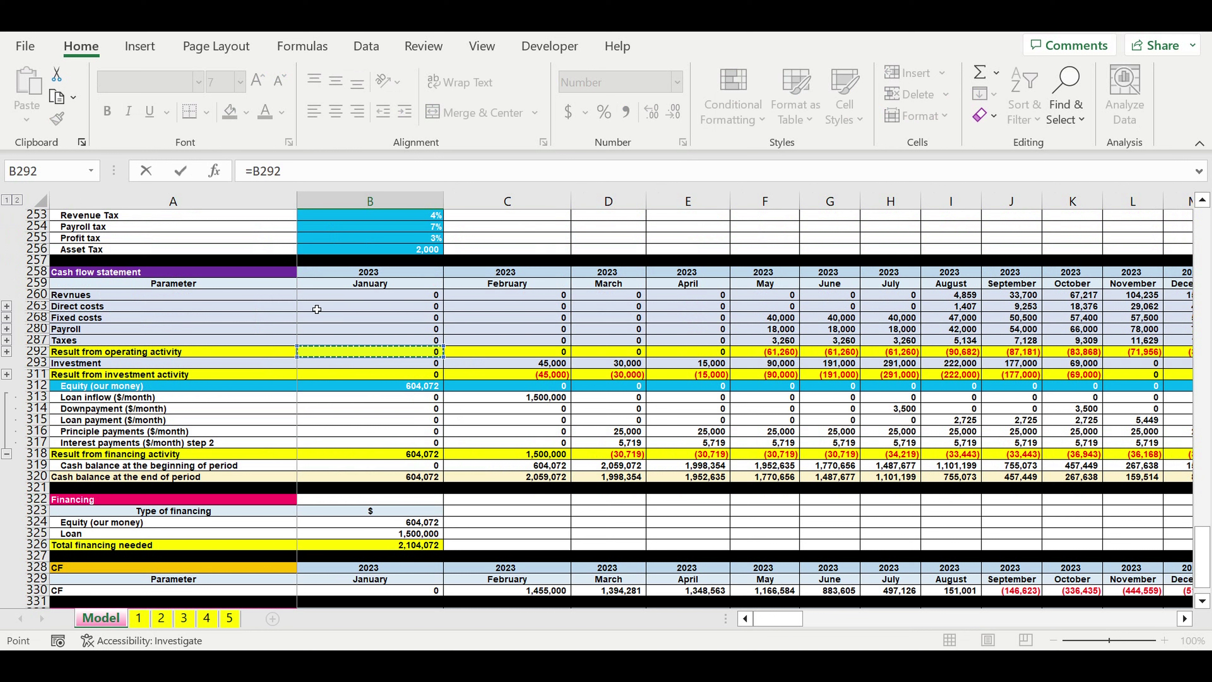
click(321, 175)
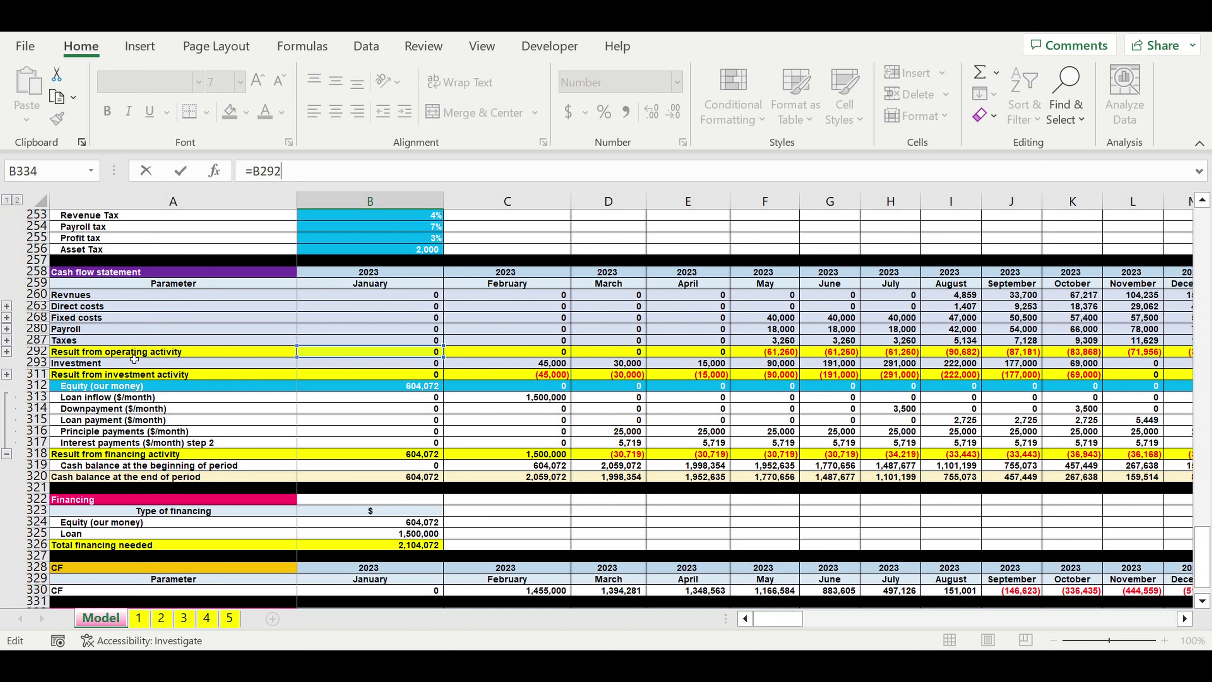
text(+)
click(372, 374)
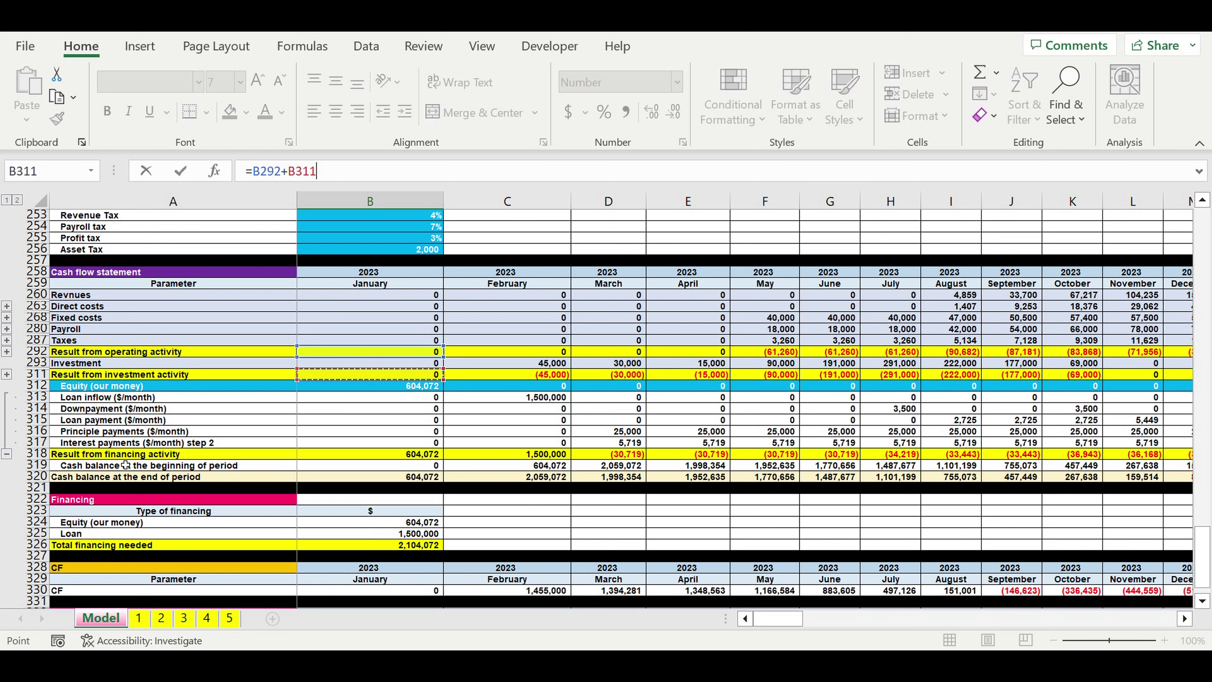
Complete the B334 formula by subtracting the downpayment, loan, principle and interest payments in B314, B315, B316 and B317
click(340, 176)
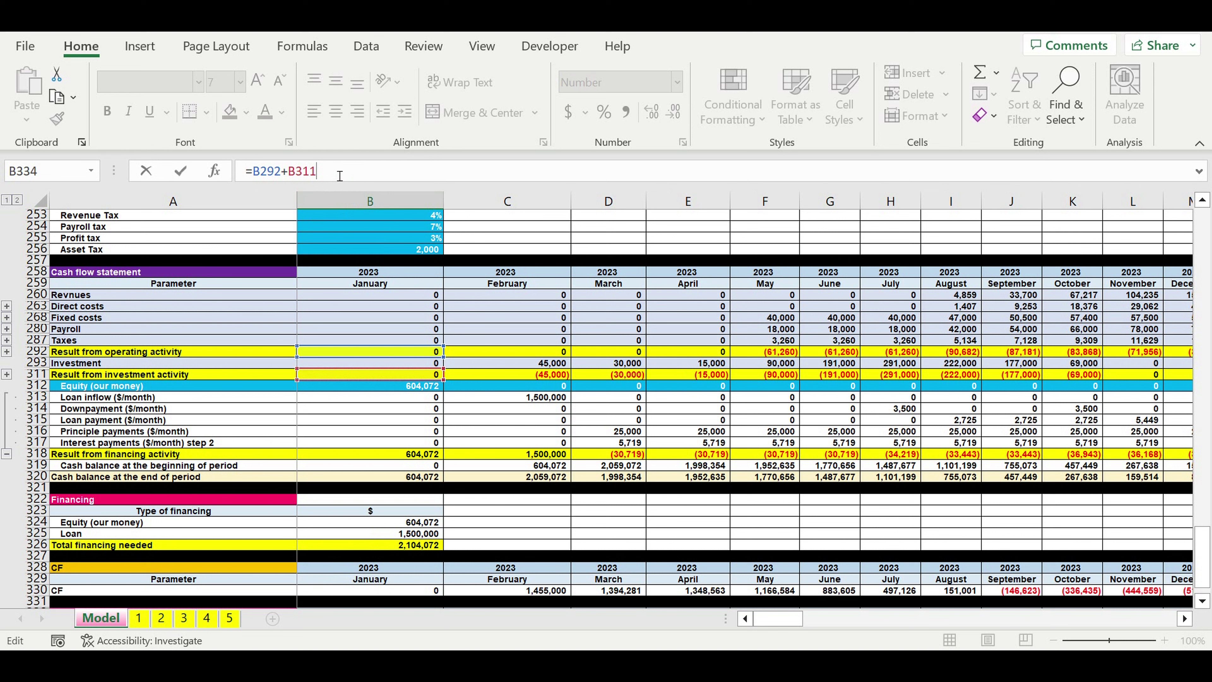
text(-)
click(344, 170)
click(378, 413)
text(-)
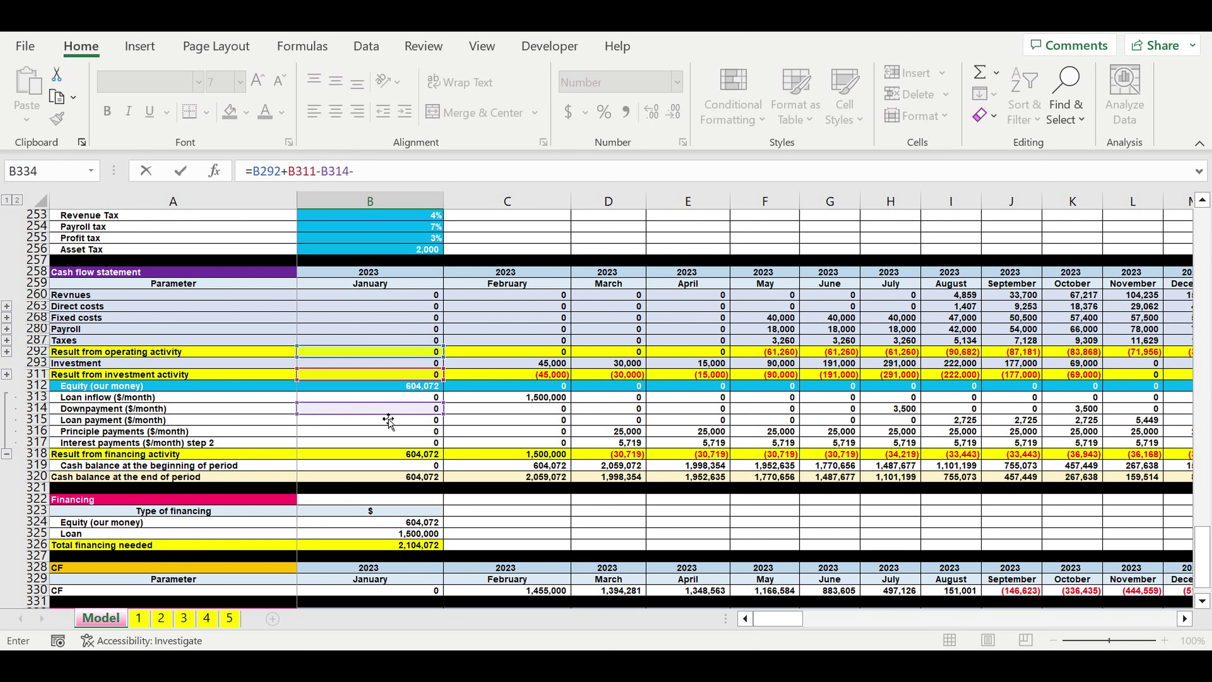
click(333, 424)
text(-)
click(322, 433)
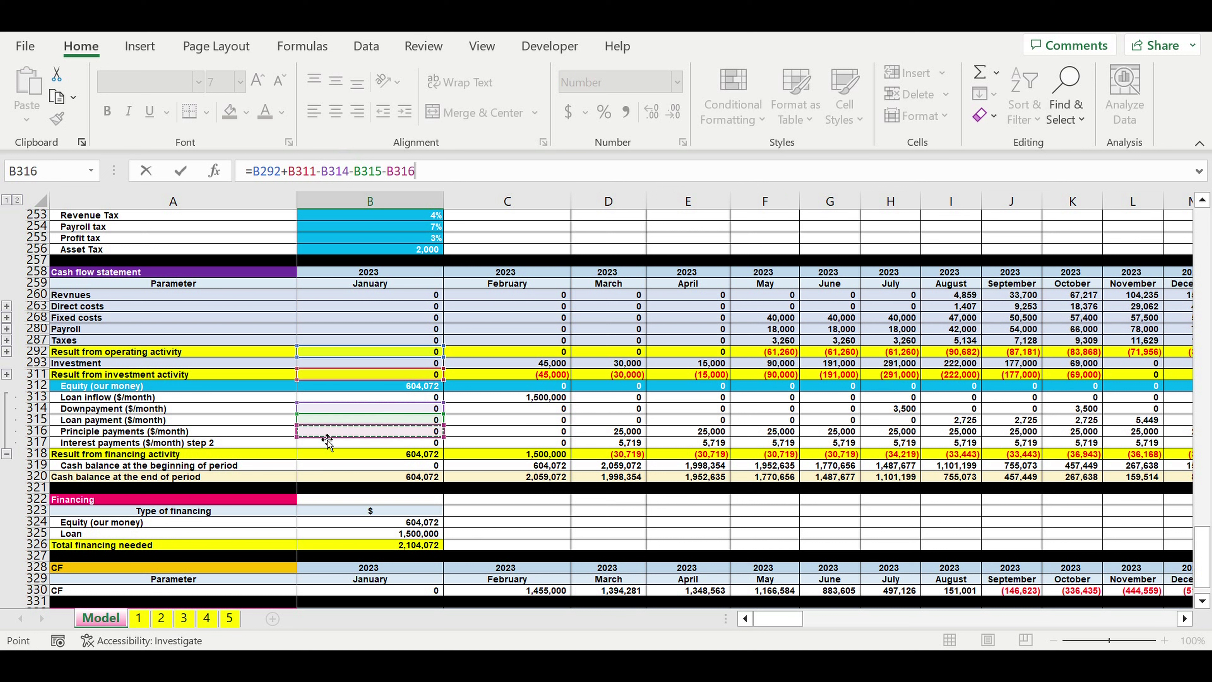
text(-)
click(330, 443)
key(Return)
Copy the January formula to February and add the previous month's PP step 1 value, +B334, to C334
click(430, 488)
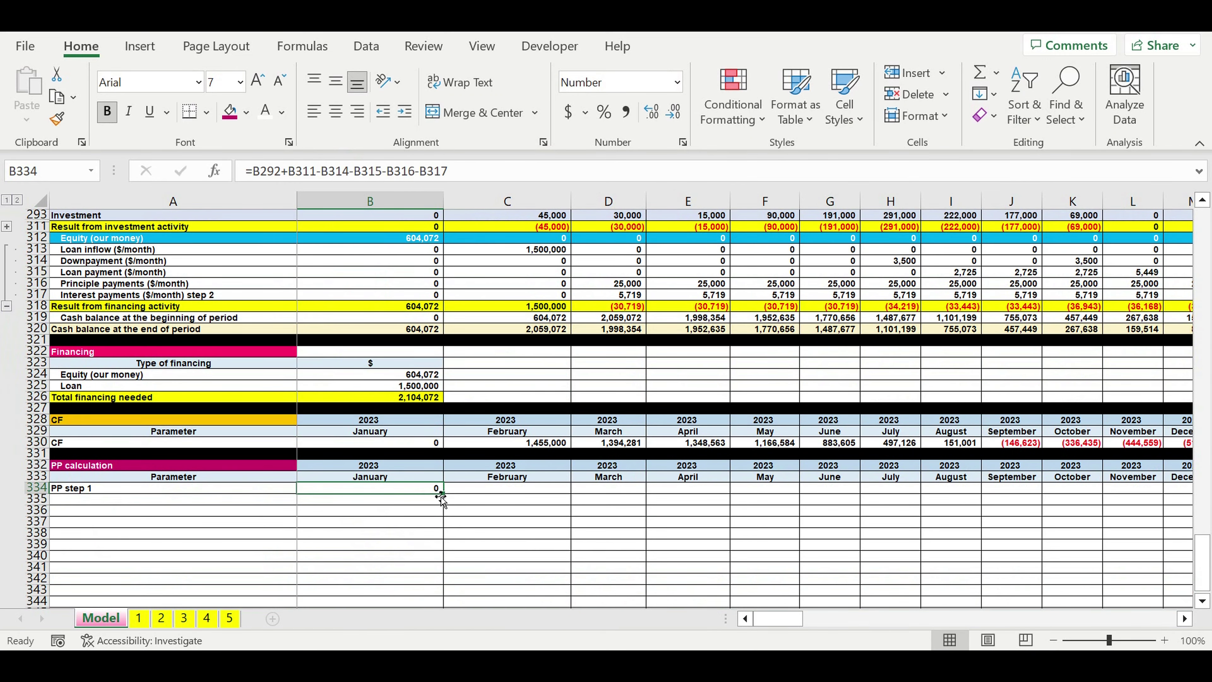
drag(442, 497, 537, 497)
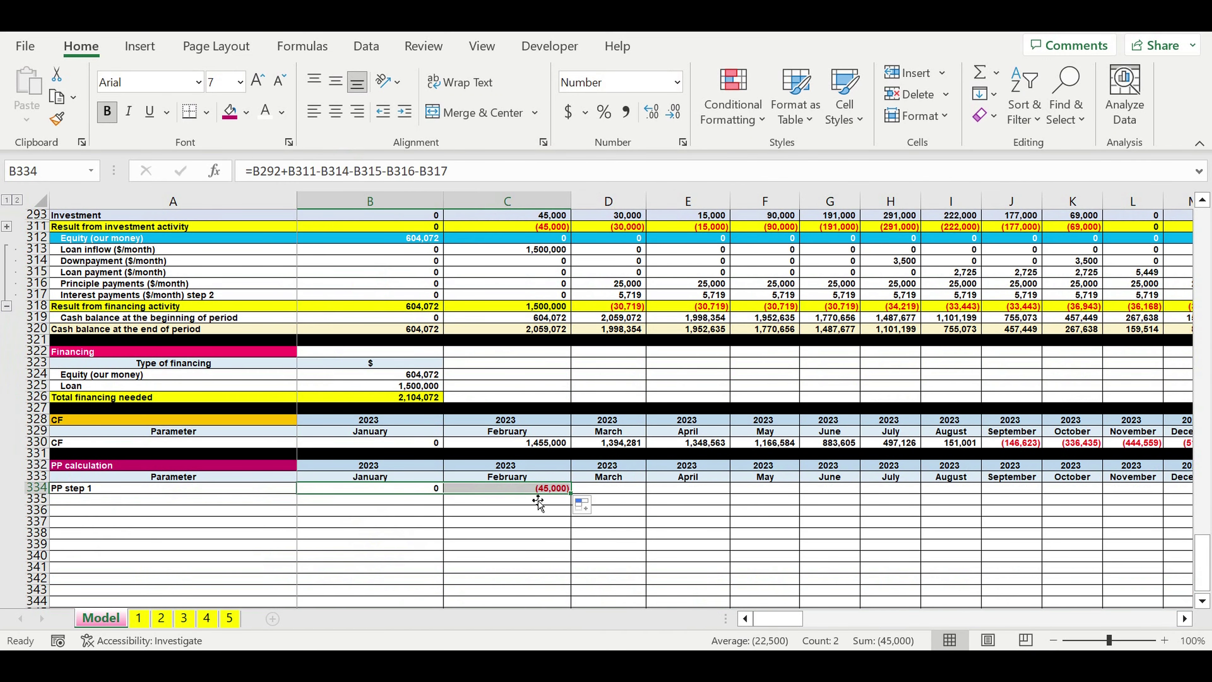
click(530, 491)
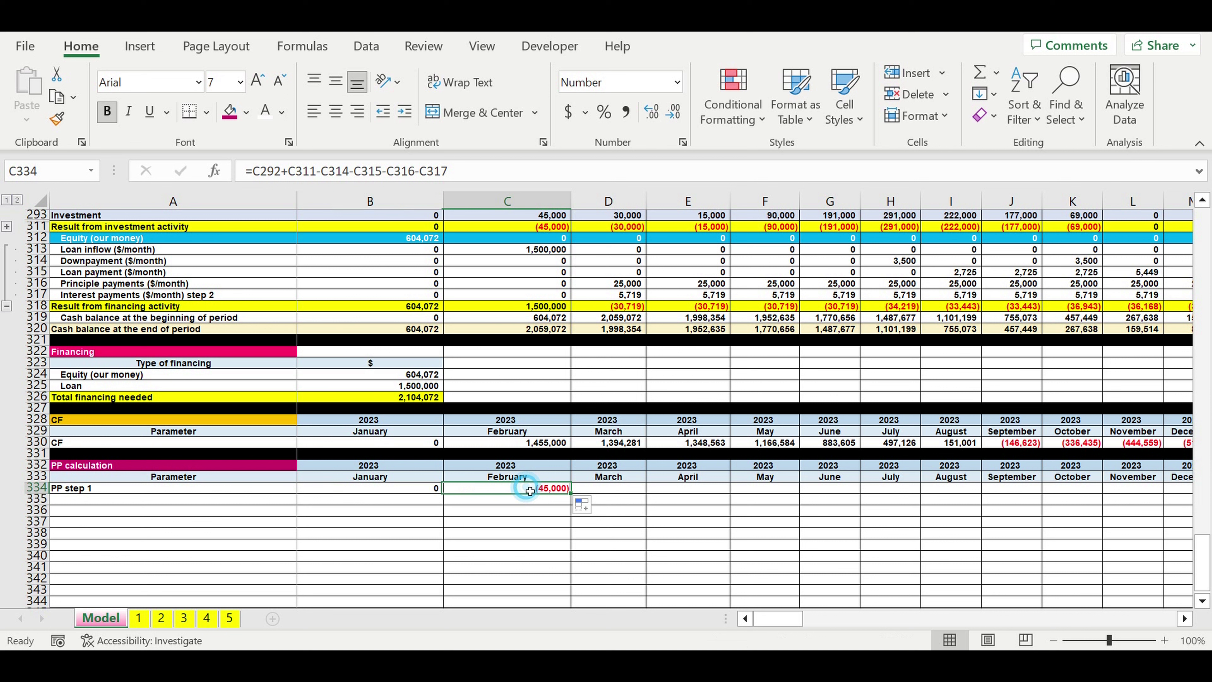
click(471, 175)
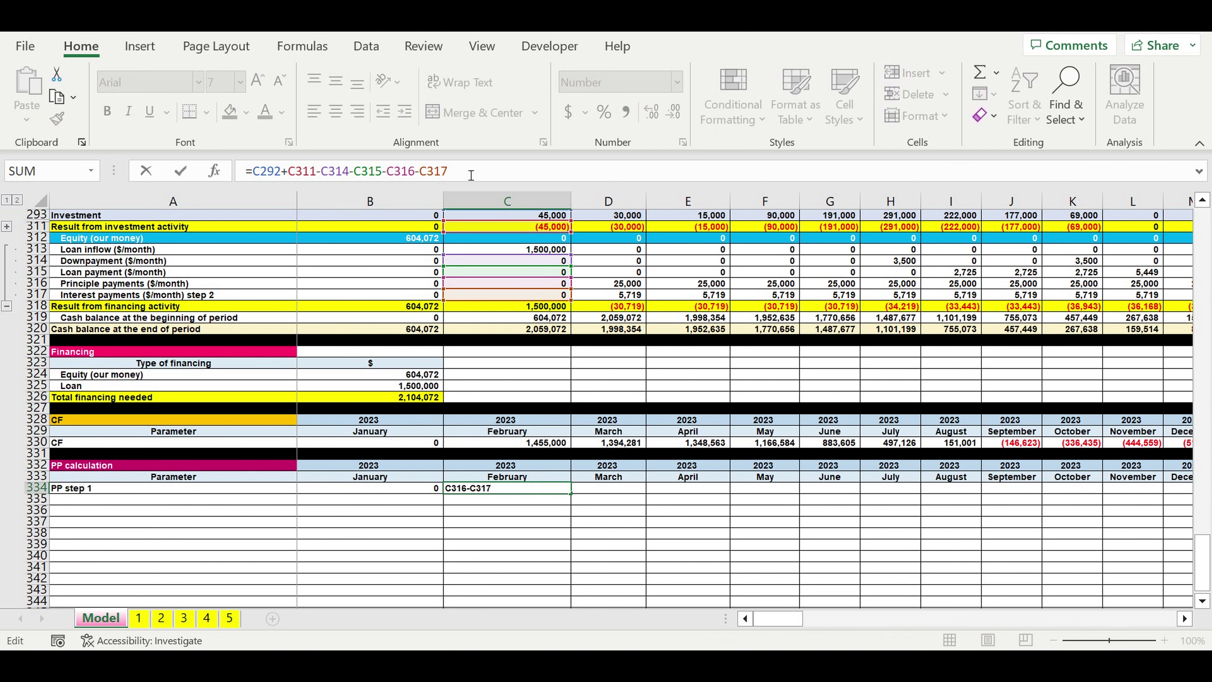
text(+)
click(415, 492)
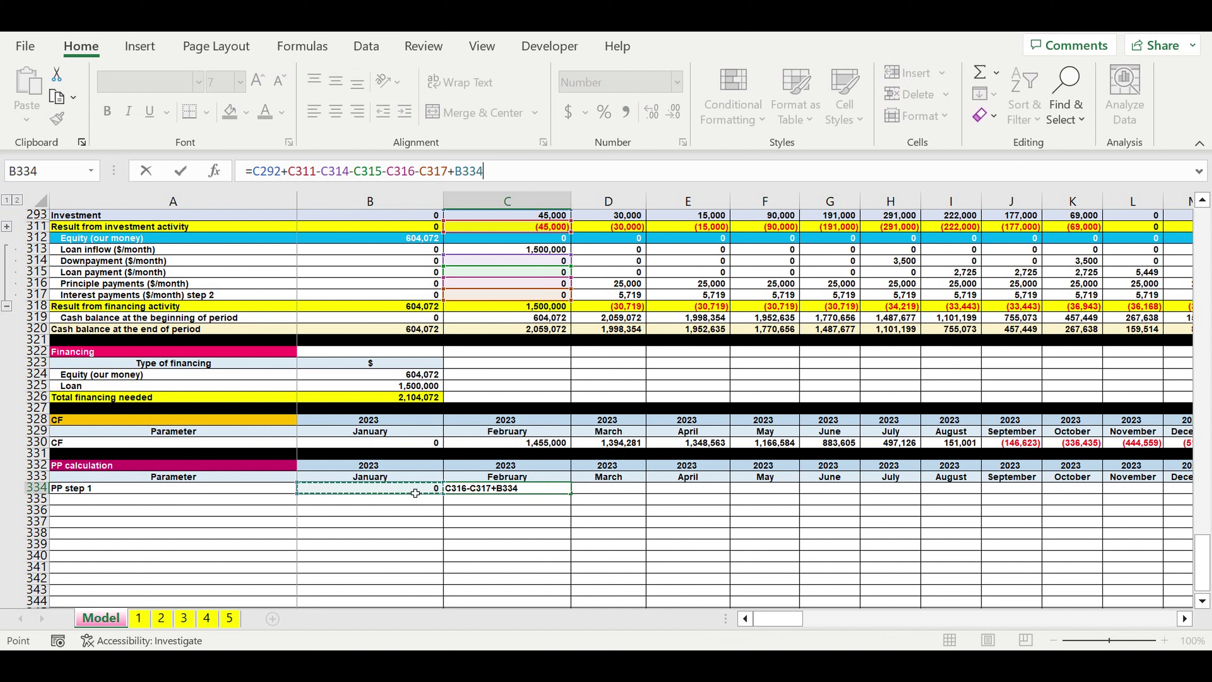
key(ctrl+Return)
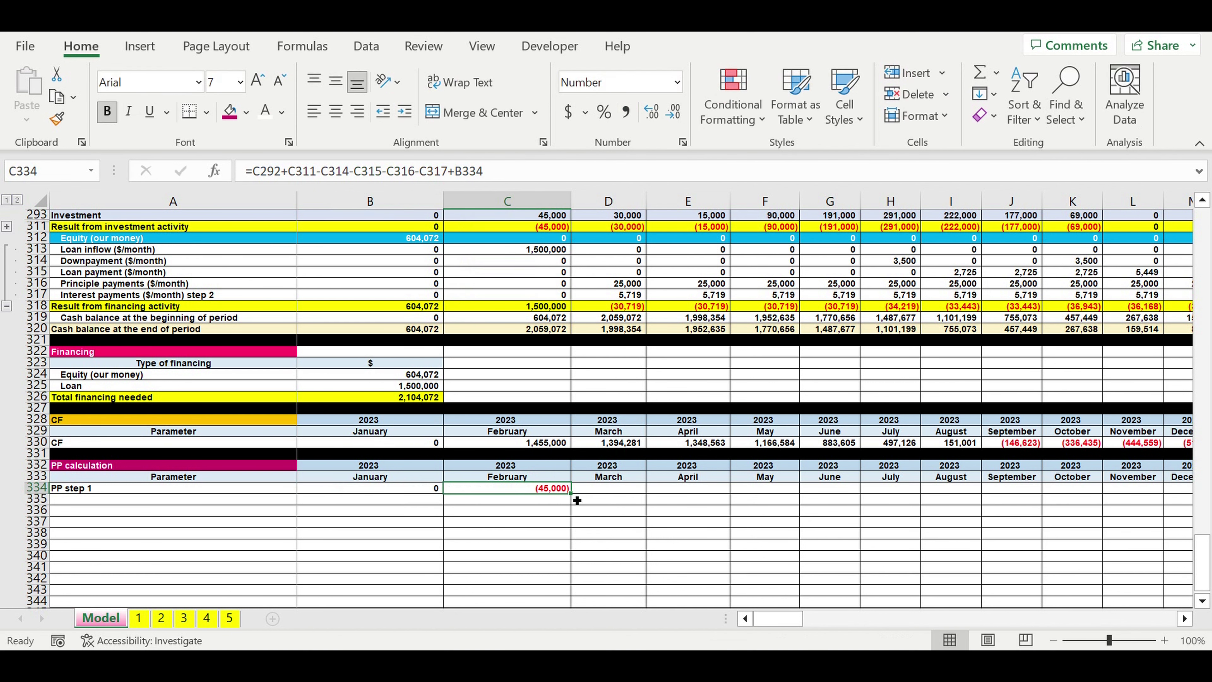
Fill the February PP step 1 formula across the remaining months through December 2032
drag(577, 500, 1073, 487)
click(953, 546)
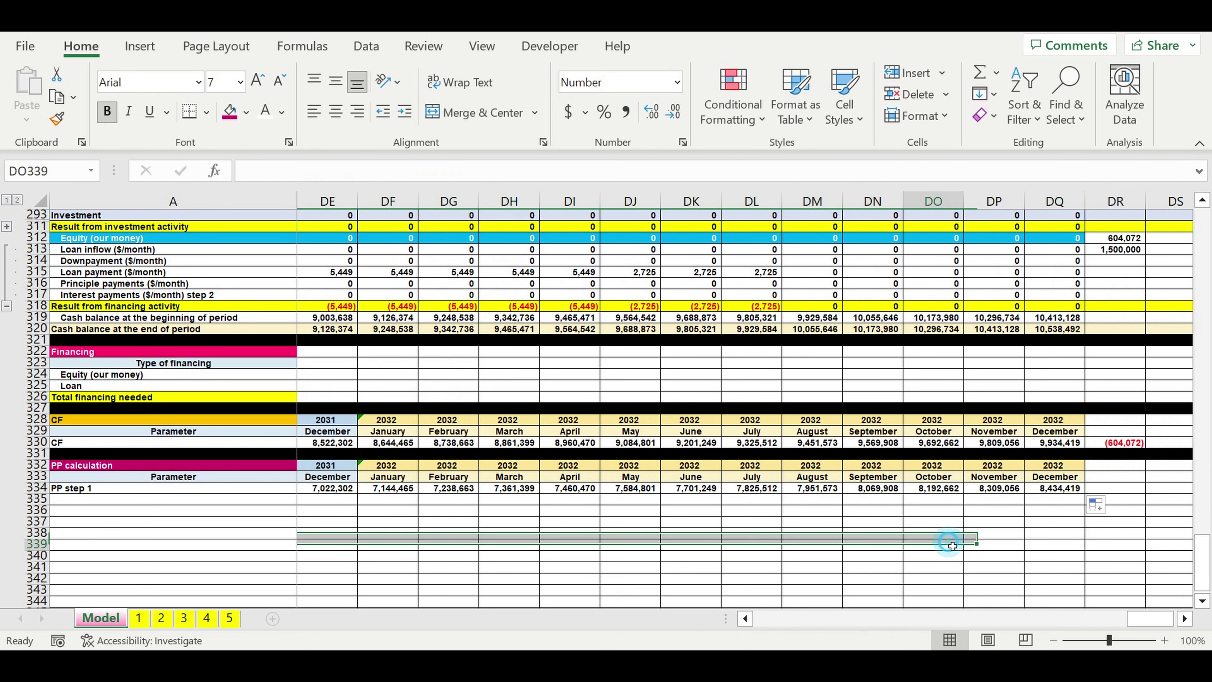
drag(1143, 627, 770, 621)
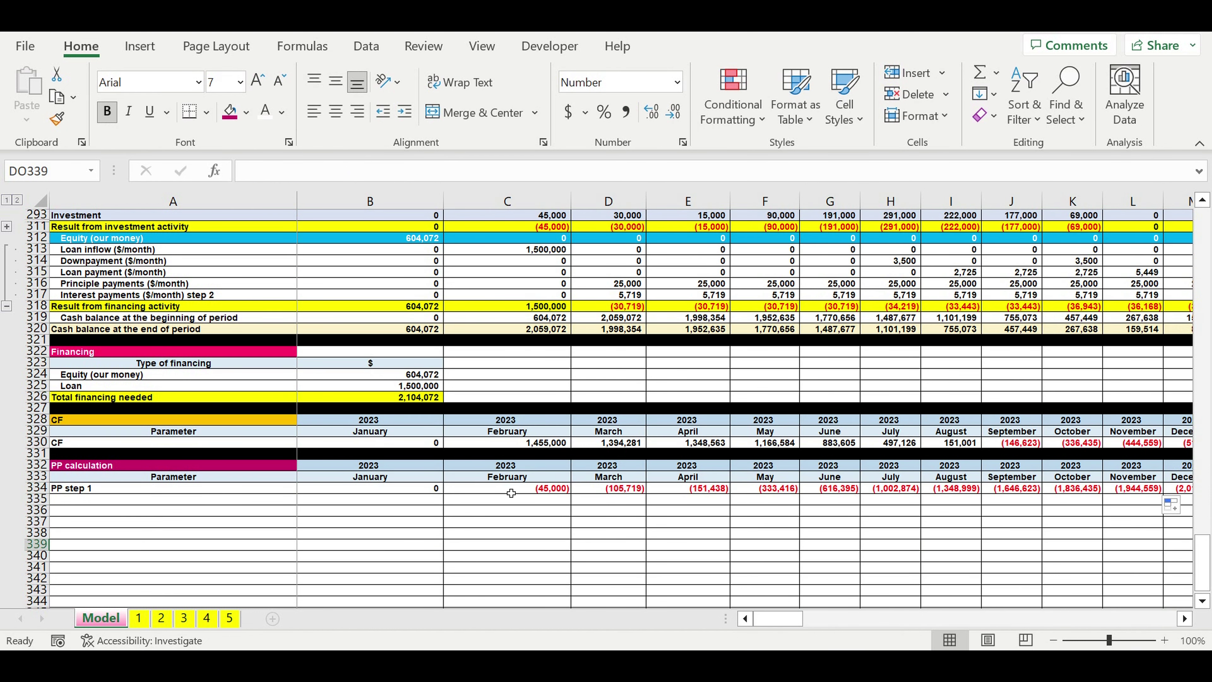
Examine the PP step 1 row from February 2023 onward and compare the May and June 2026 values
click(565, 494)
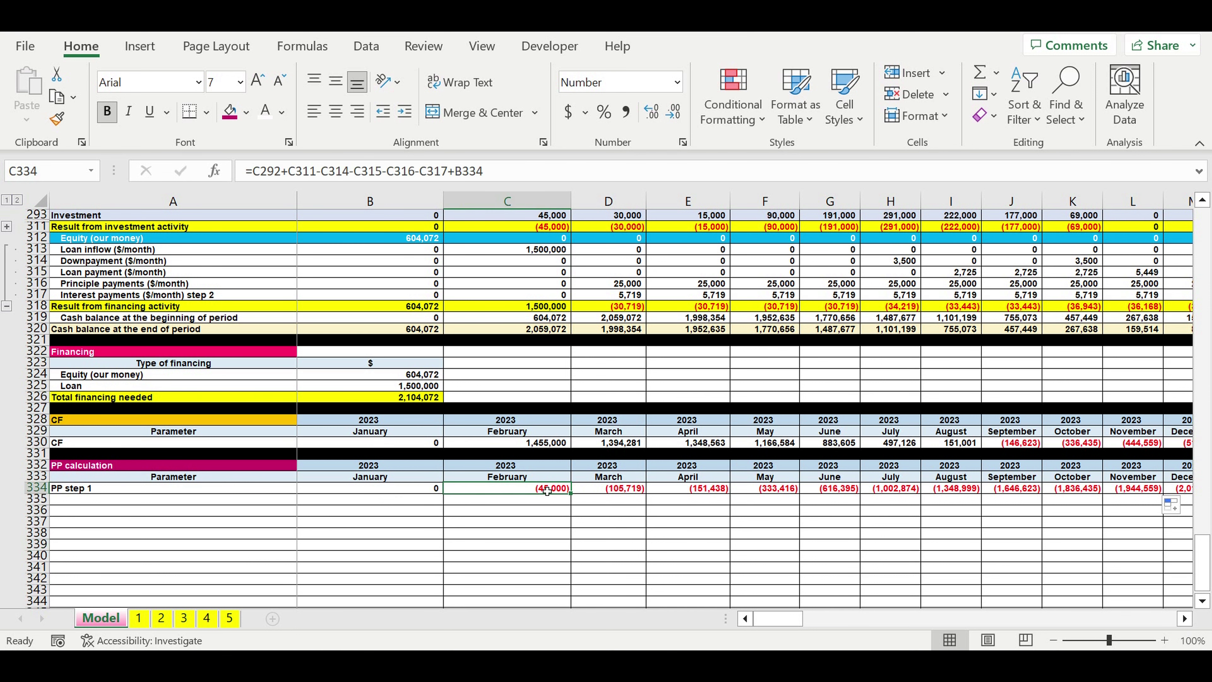
drag(547, 491, 1202, 492)
click(752, 533)
click(695, 491)
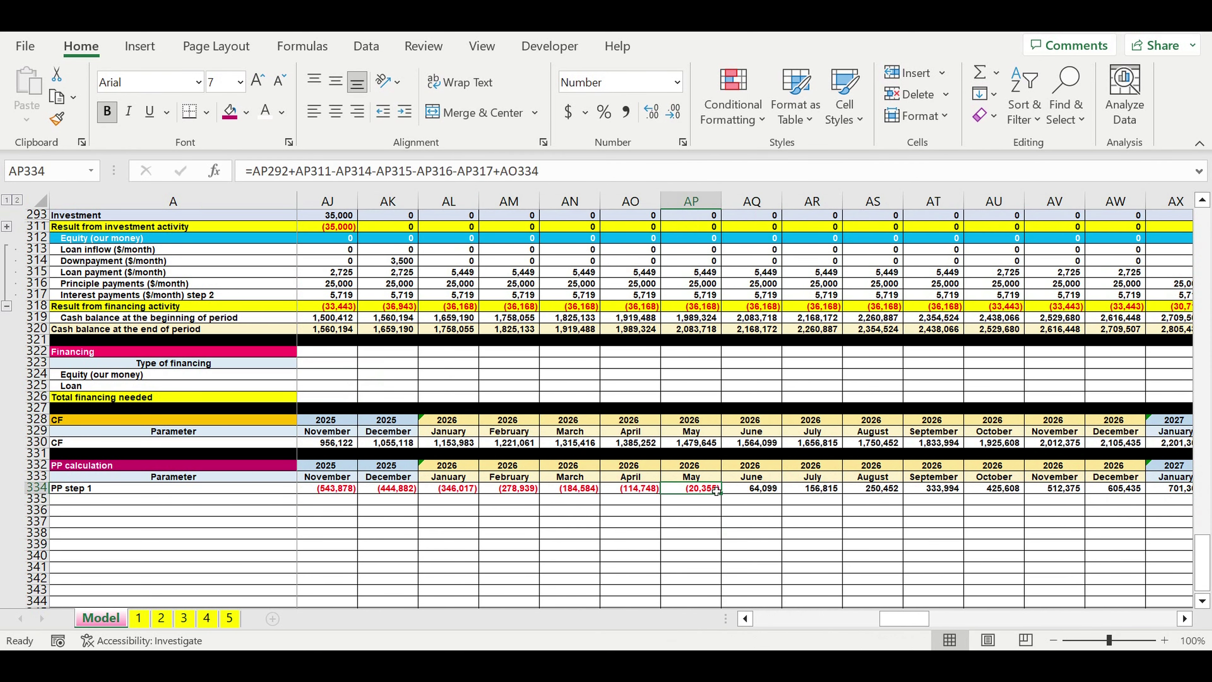
click(776, 490)
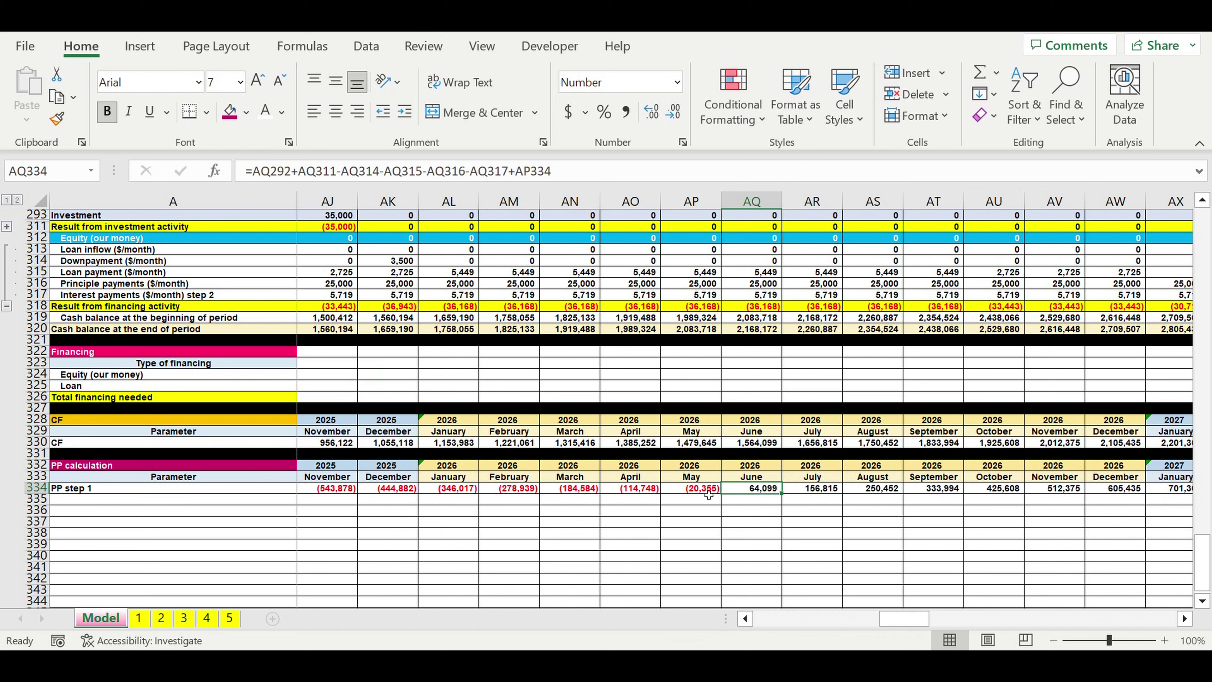
drag(709, 495, 774, 499)
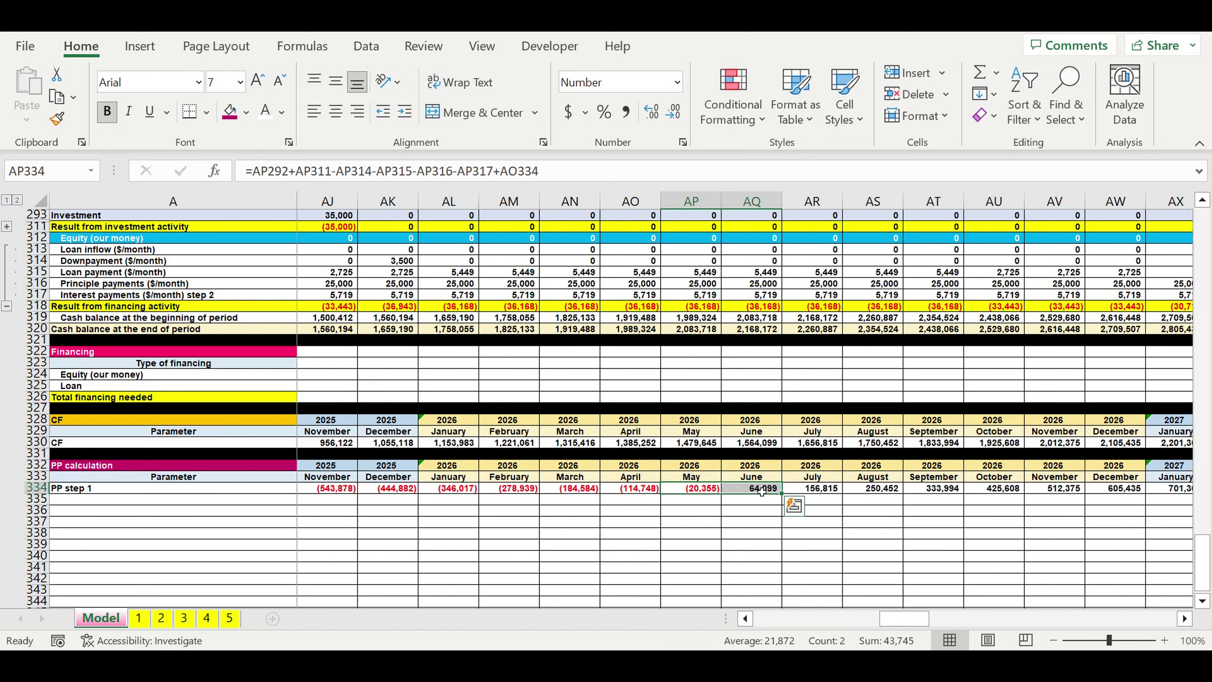
Label cell A335, directly below the PP step 1 row, as PP step 2
click(762, 491)
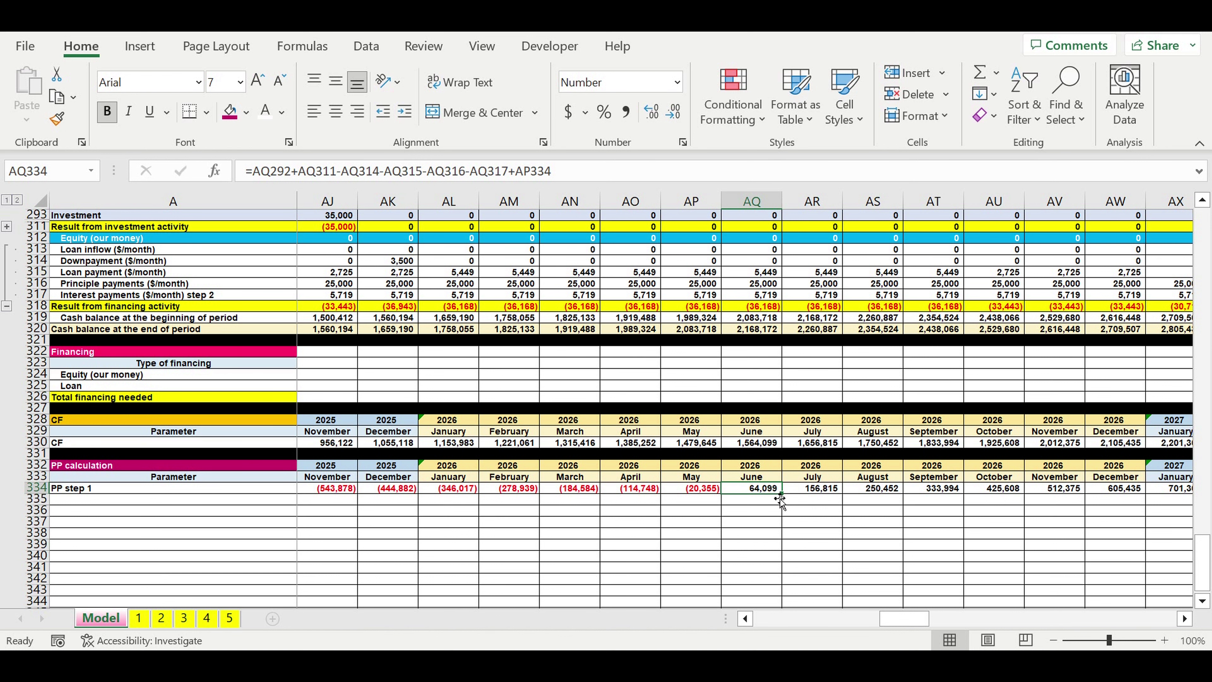
drag(894, 620, 731, 620)
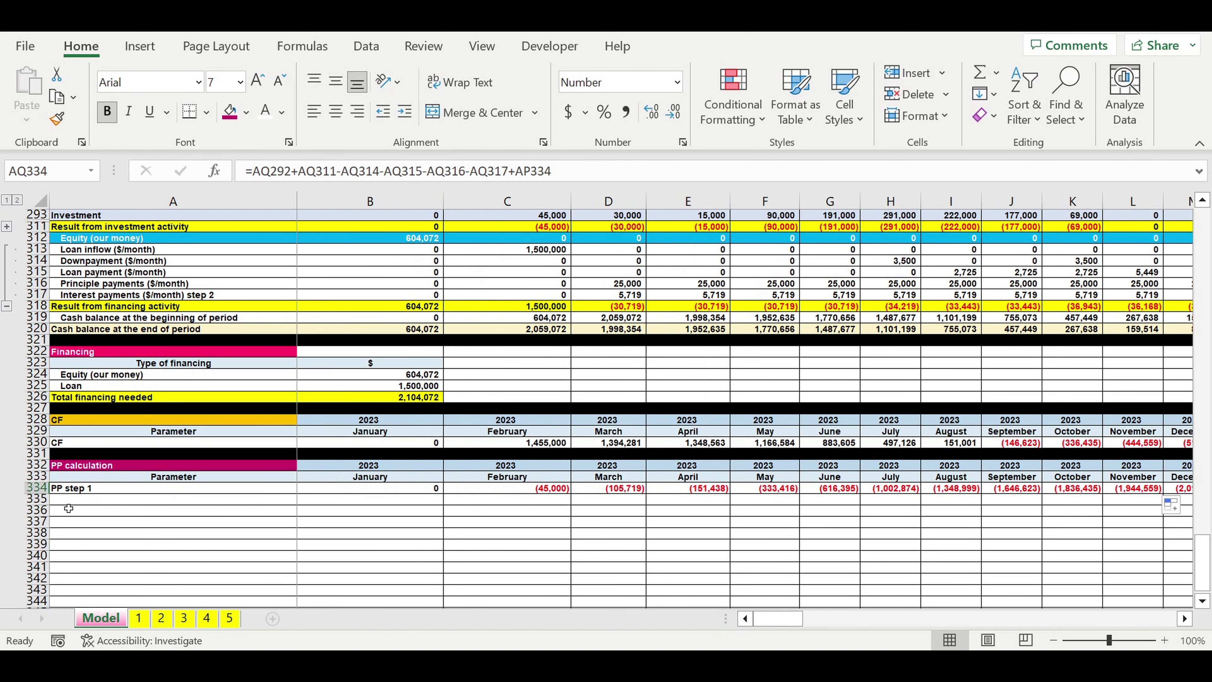
click(76, 503)
text(PP s)
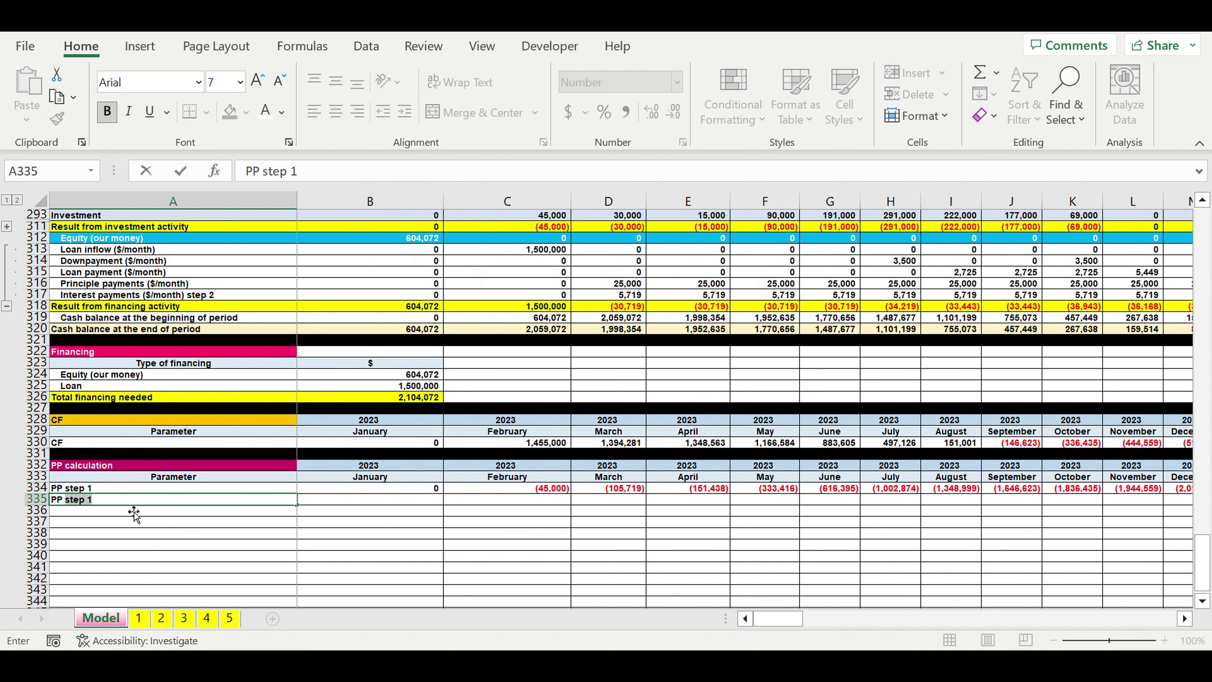
text(tep 2)
key(Return)
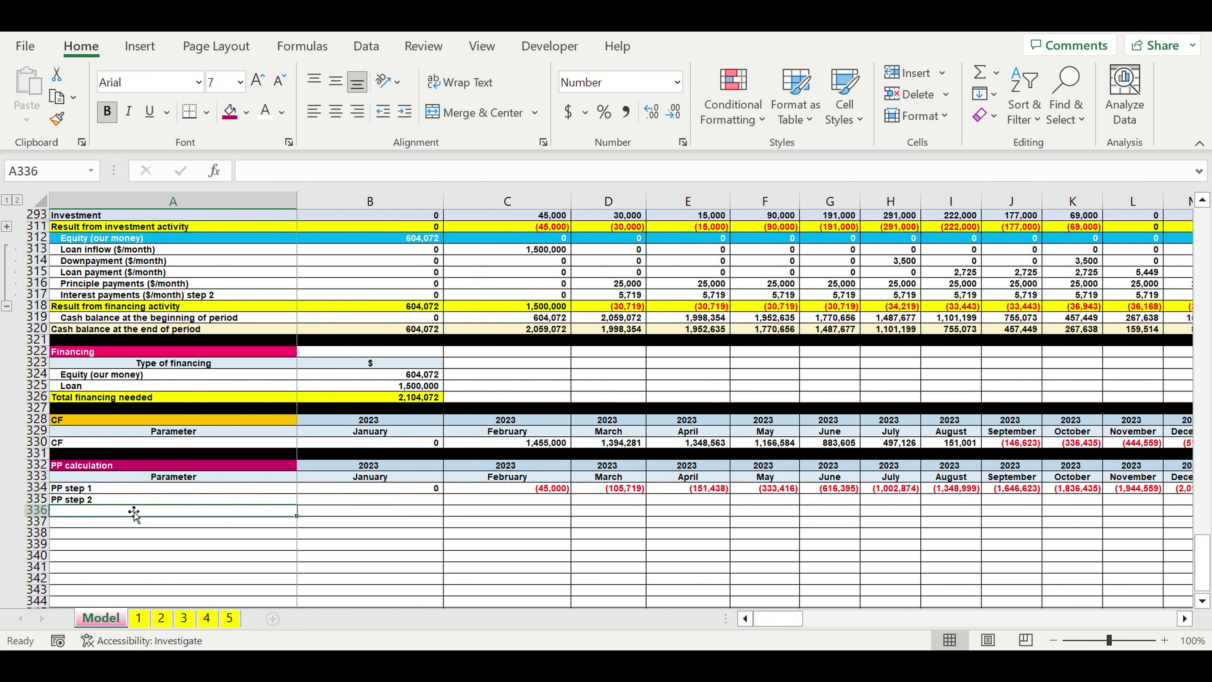
Enter =IF(B334<0,1,0) in B335 to flag January 2023 with 1 when its PP step 1 value is negative
click(370, 499)
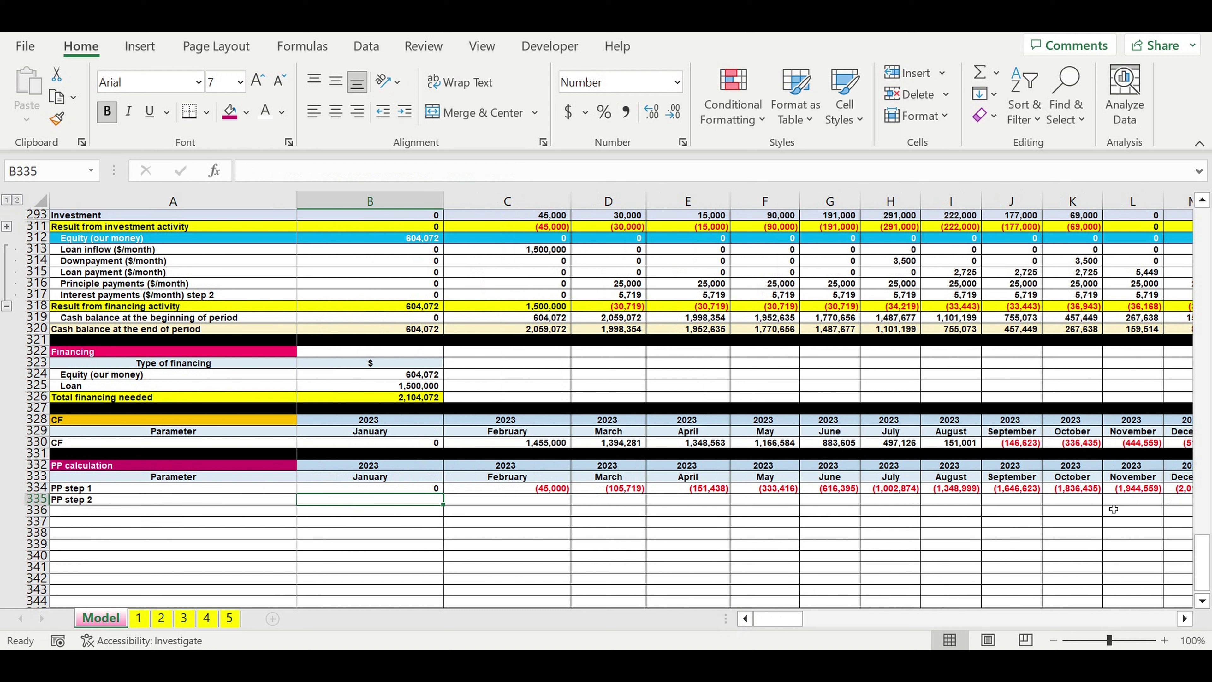
text(if)
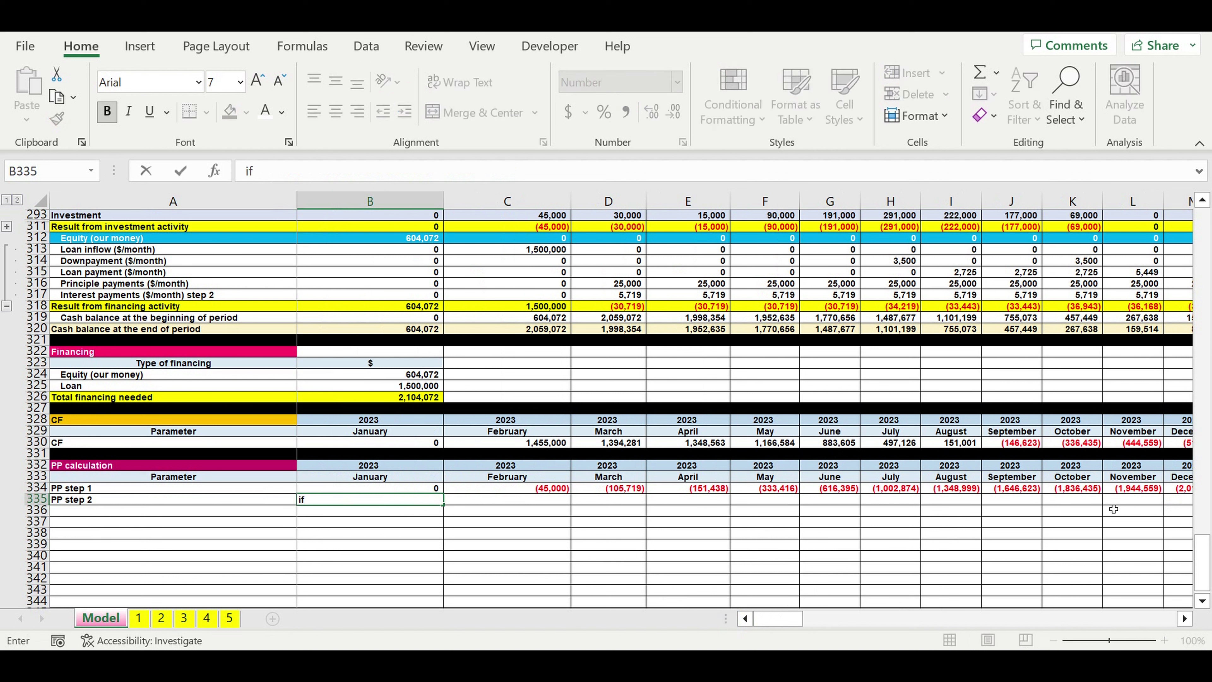
text(()
key(Home)
text(=)
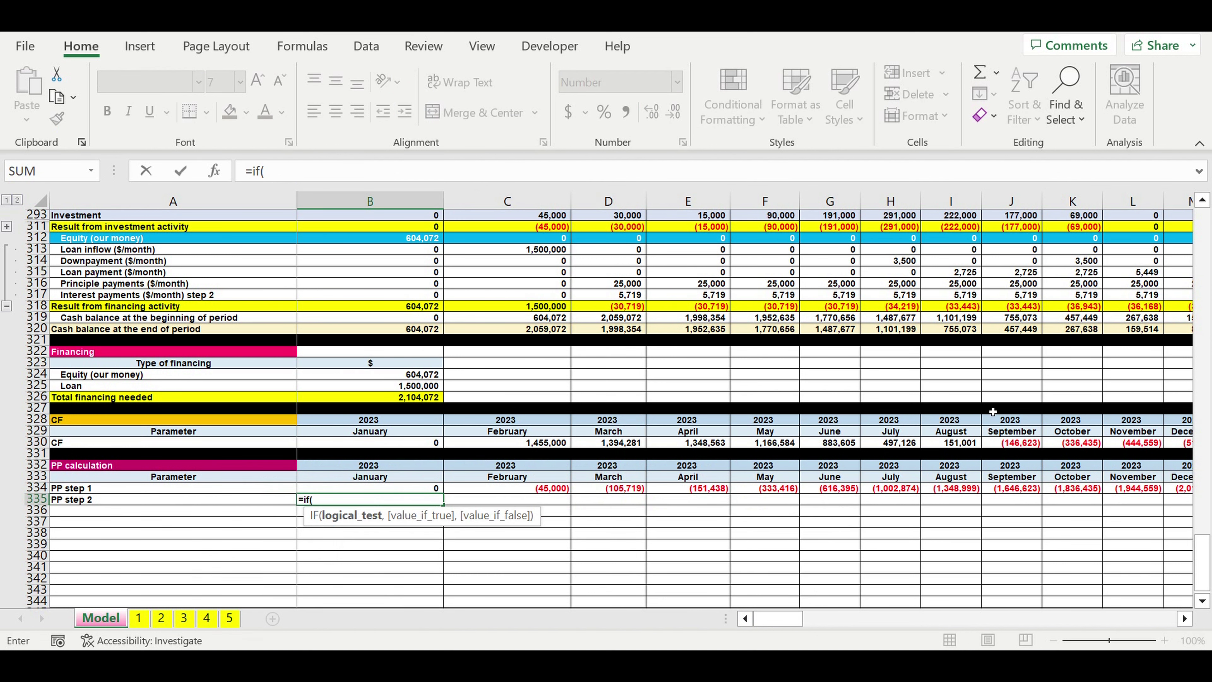
click(420, 483)
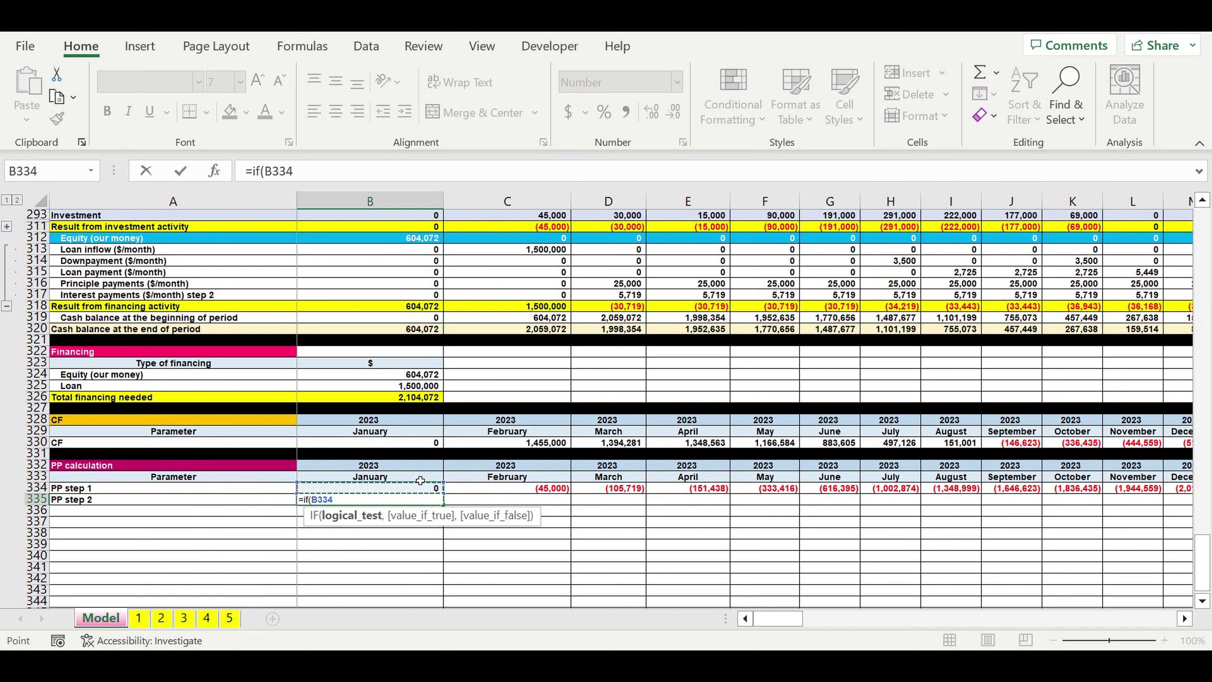
text(<0,1,0)
key(Return)
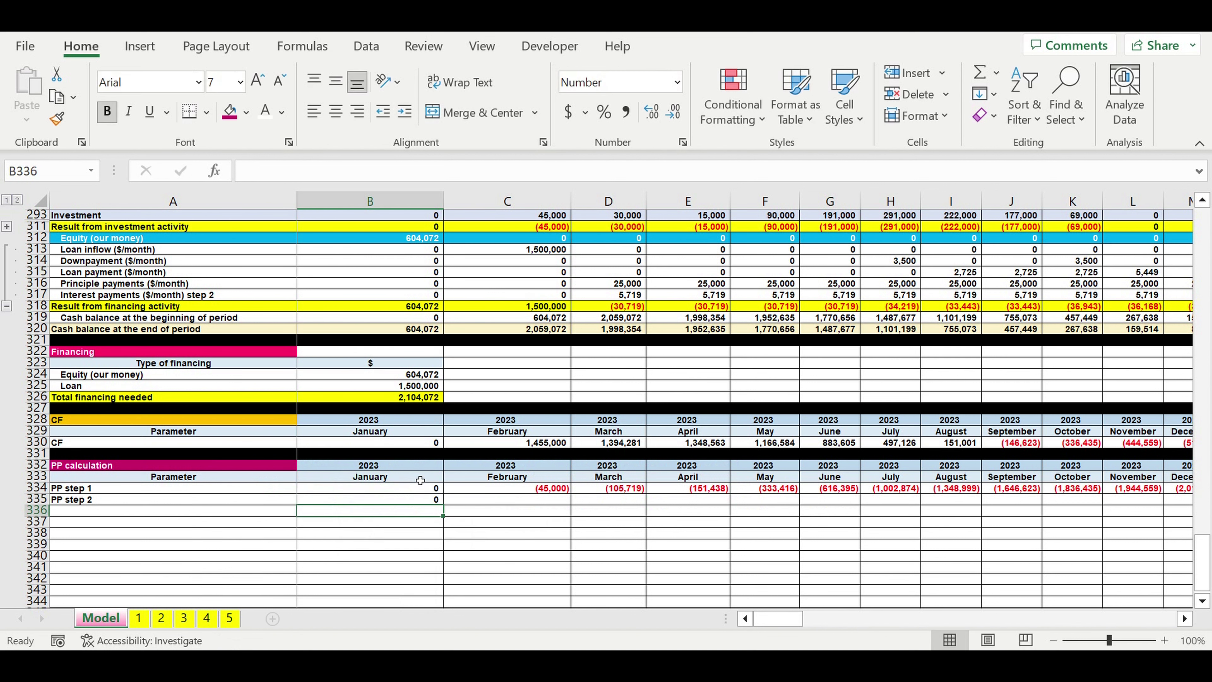
Fill the PP step 2 formula from January 2023 through December 2032 and total the row in DR335 with =SUM(B335:DQ335)
click(420, 498)
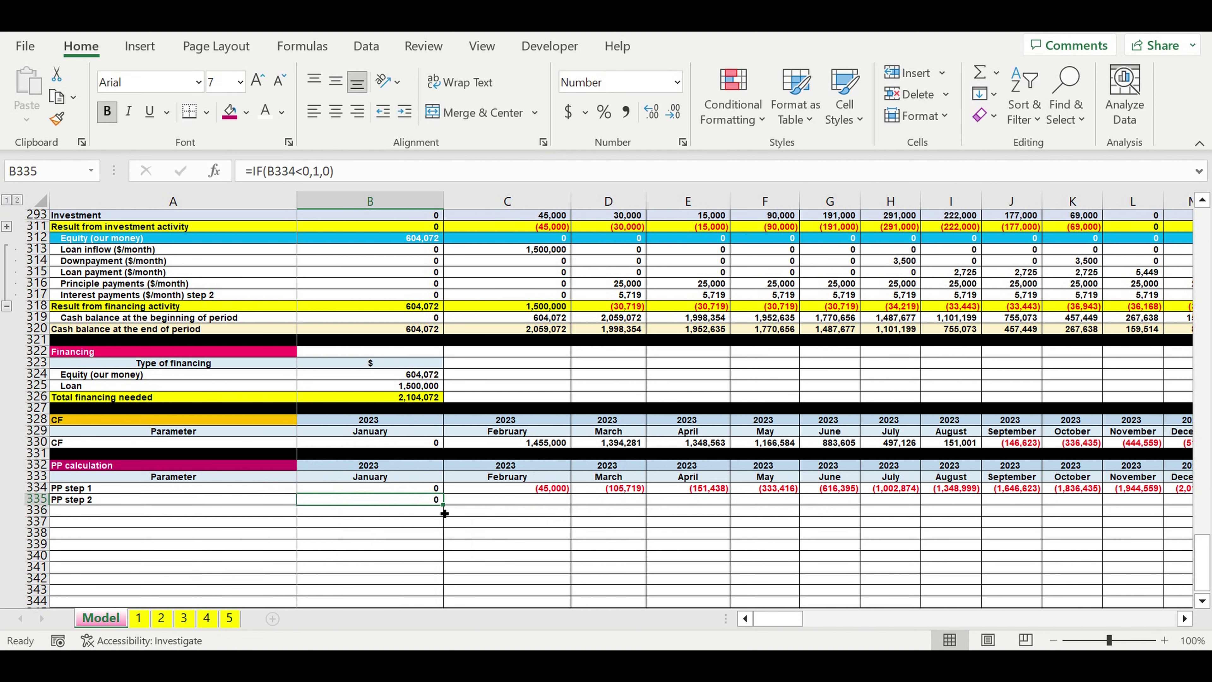
drag(444, 513, 1112, 505)
click(1122, 499)
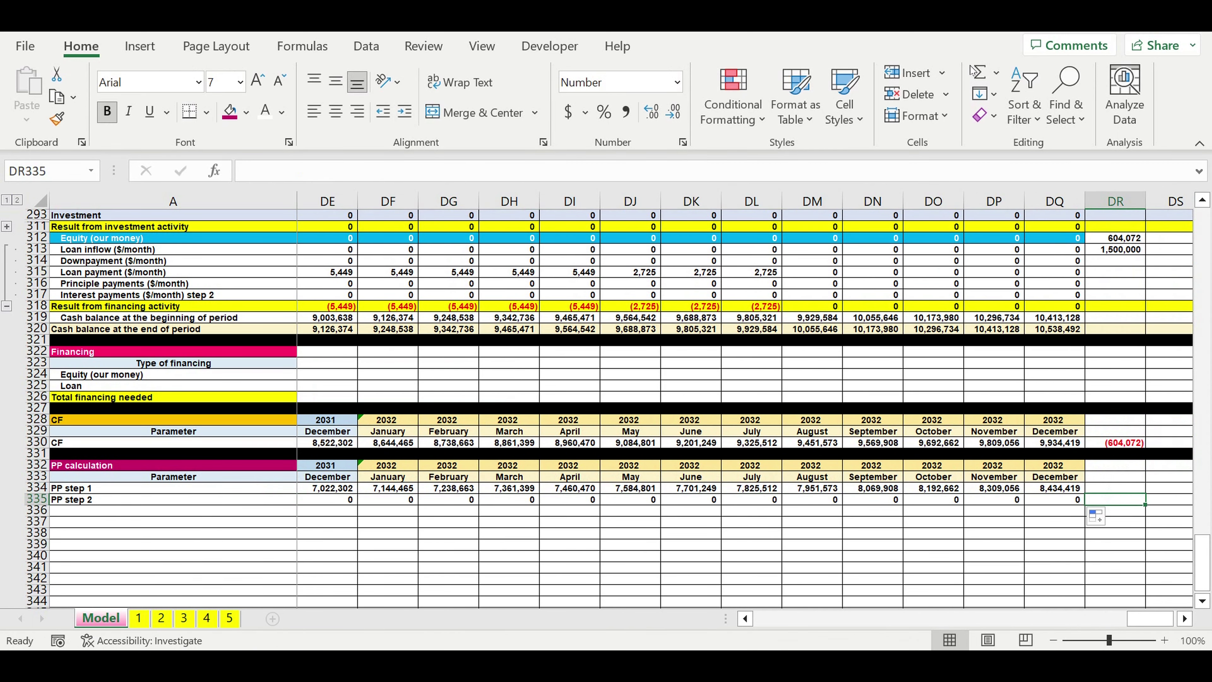
click(980, 73)
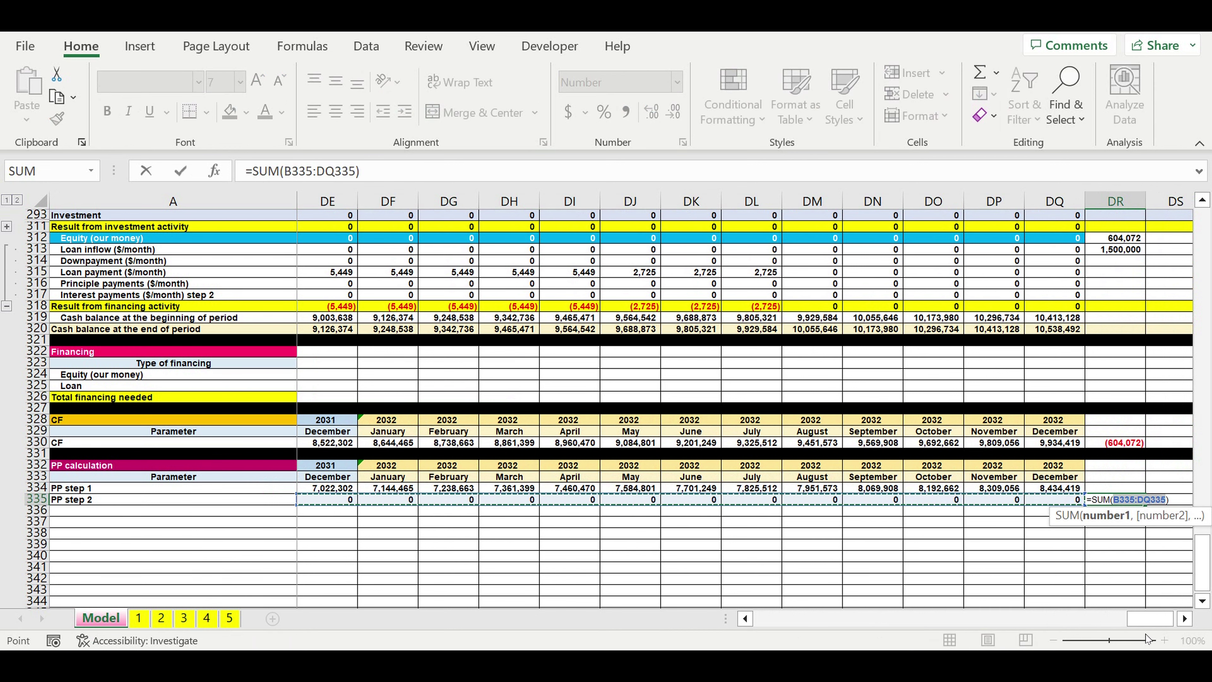
drag(1150, 623, 778, 621)
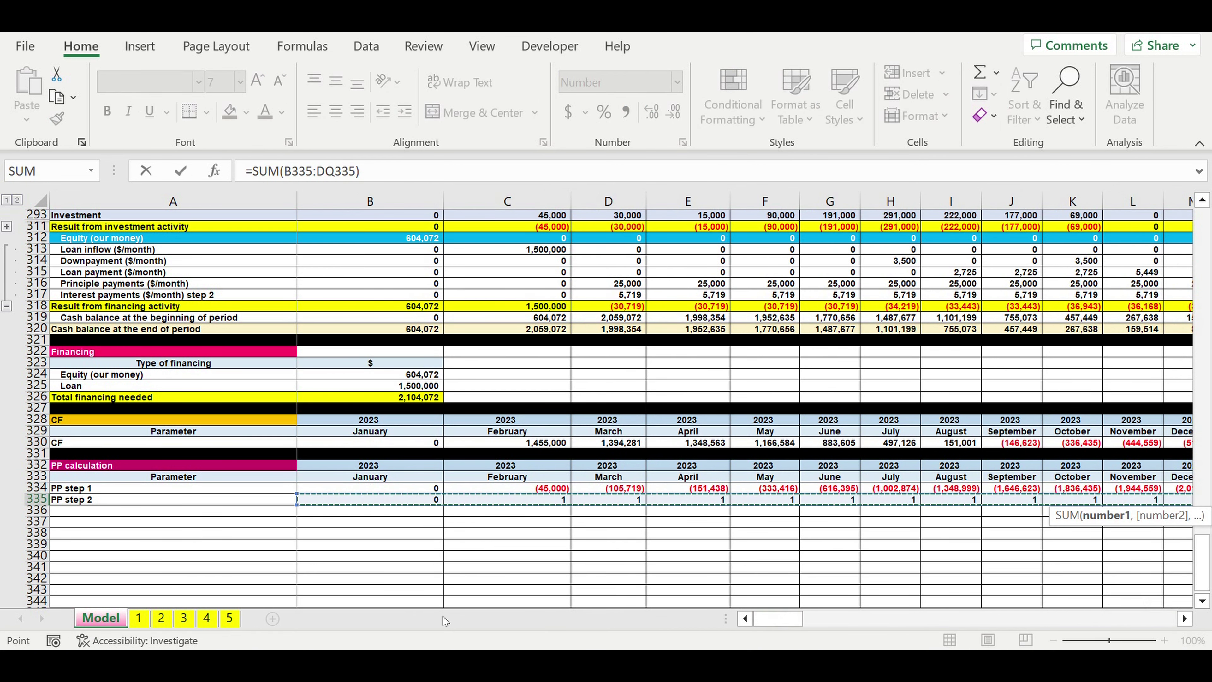
key(Return)
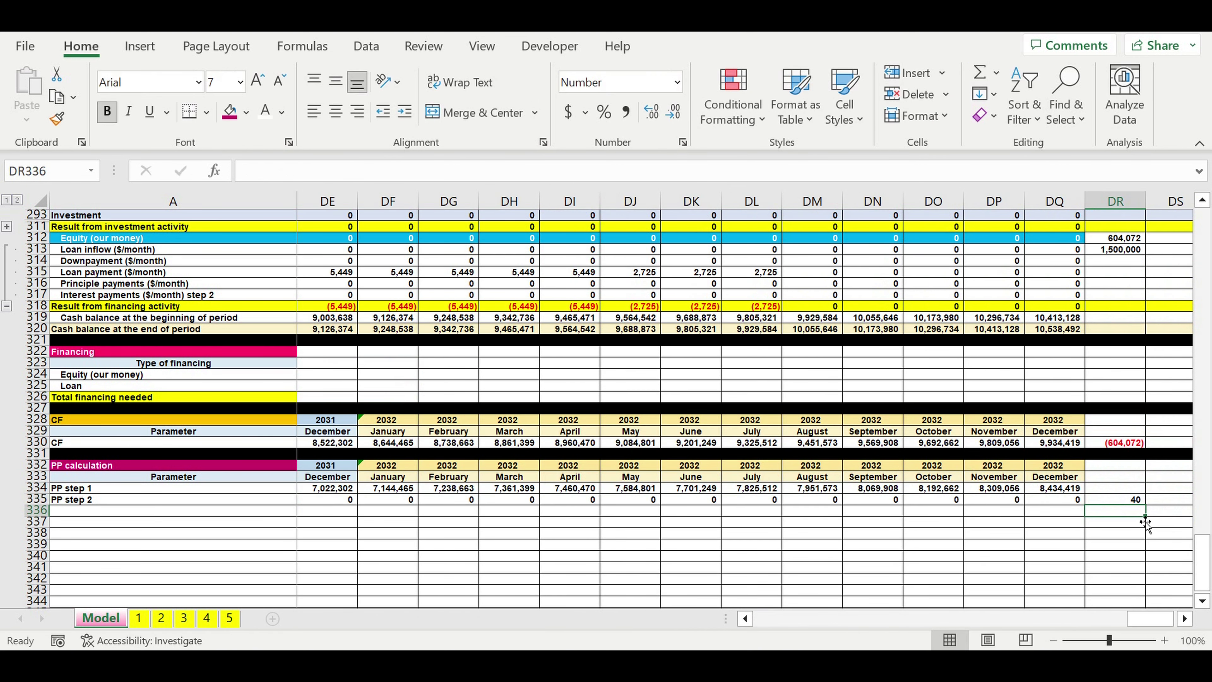
click(1110, 502)
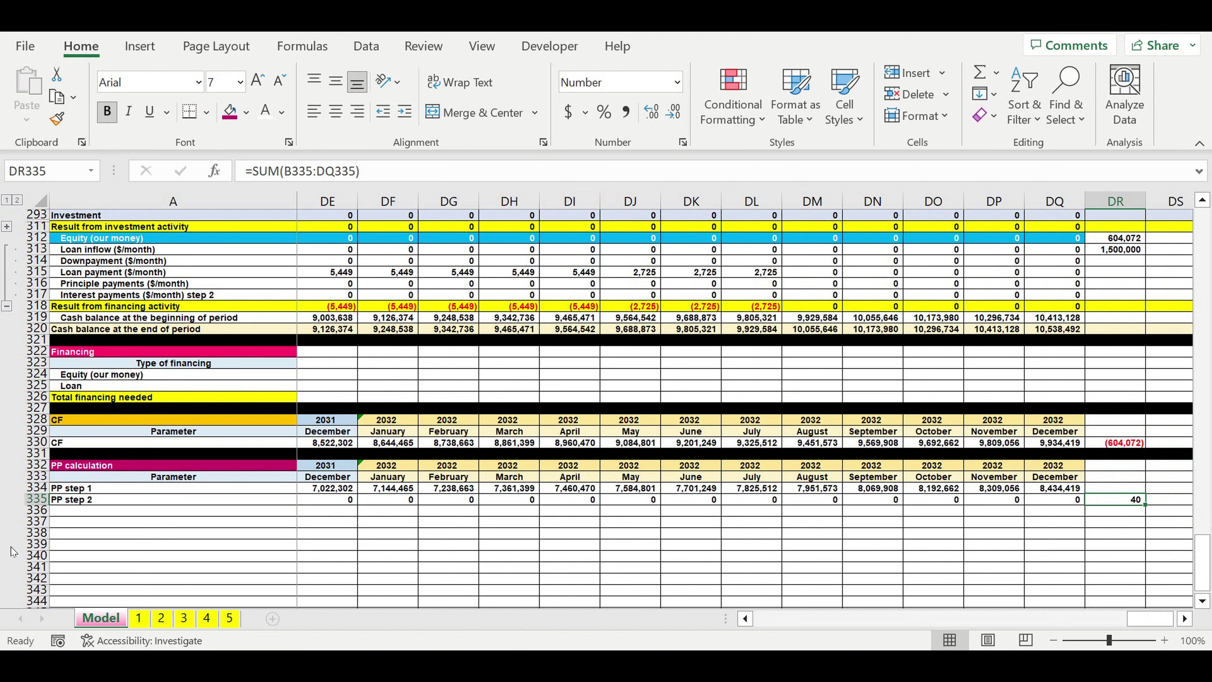
Fill the whole of row 336 with black as a divider below the PP calculation table
click(37, 510)
click(247, 112)
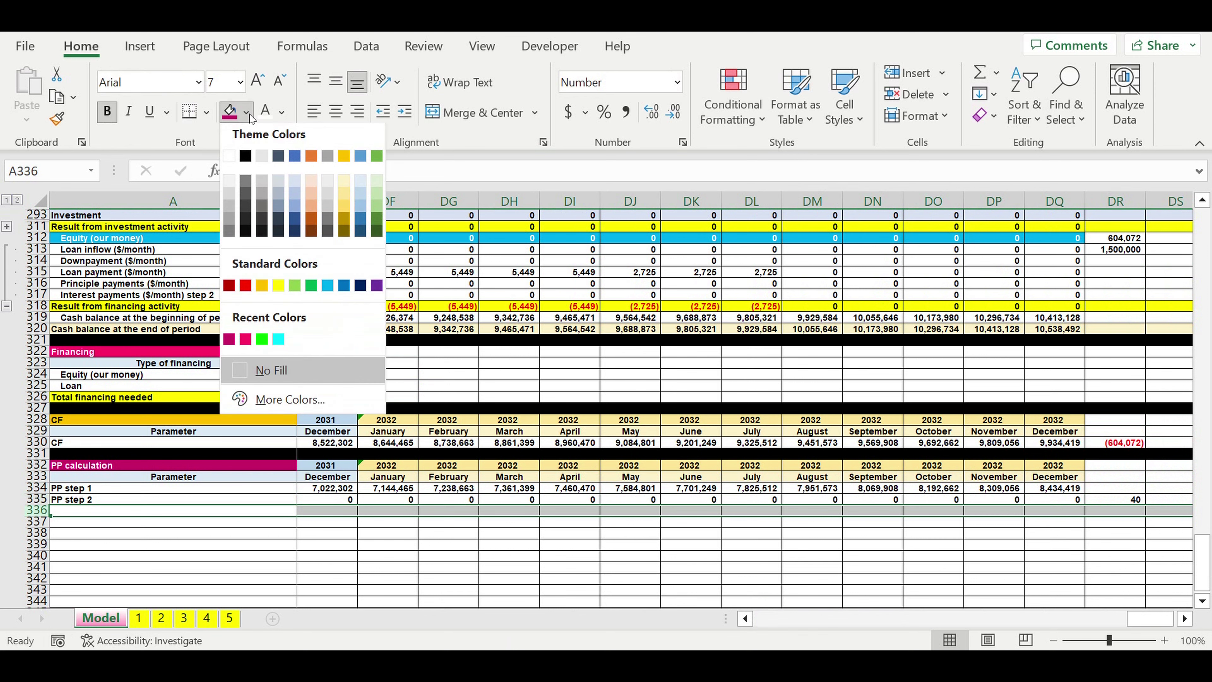
click(249, 149)
click(980, 593)
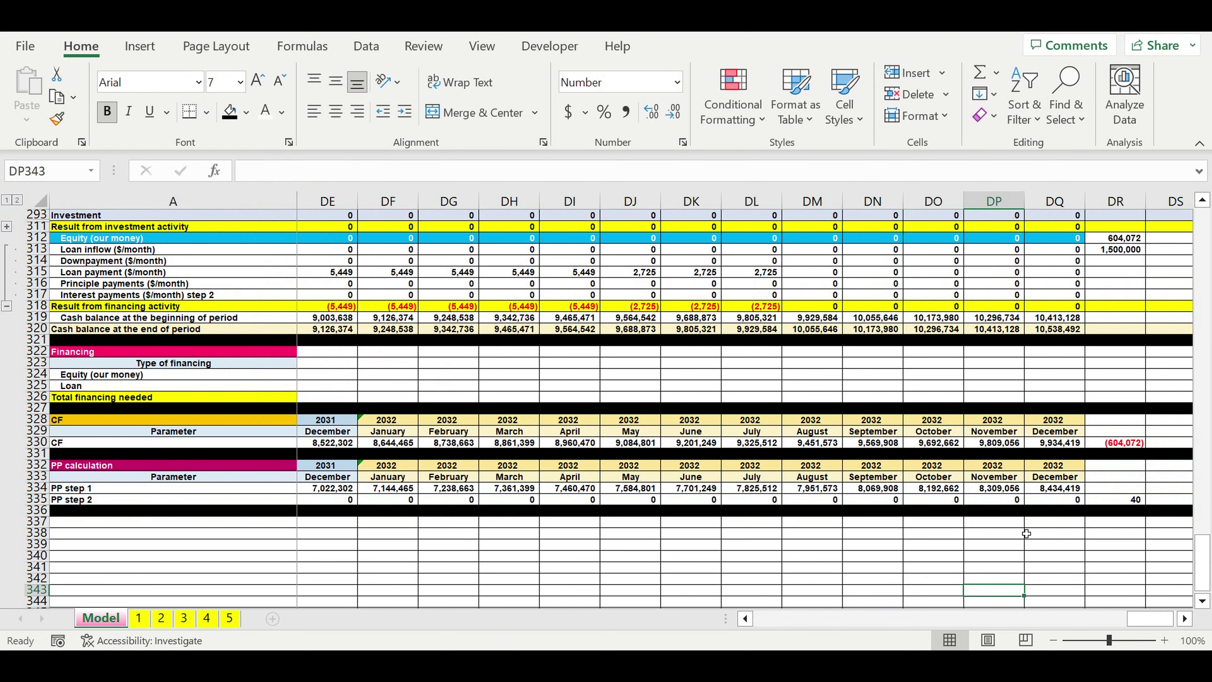
Shorten the PP step 1 label in A334 to PP
click(1064, 490)
drag(1063, 490, 101, 492)
click(101, 492)
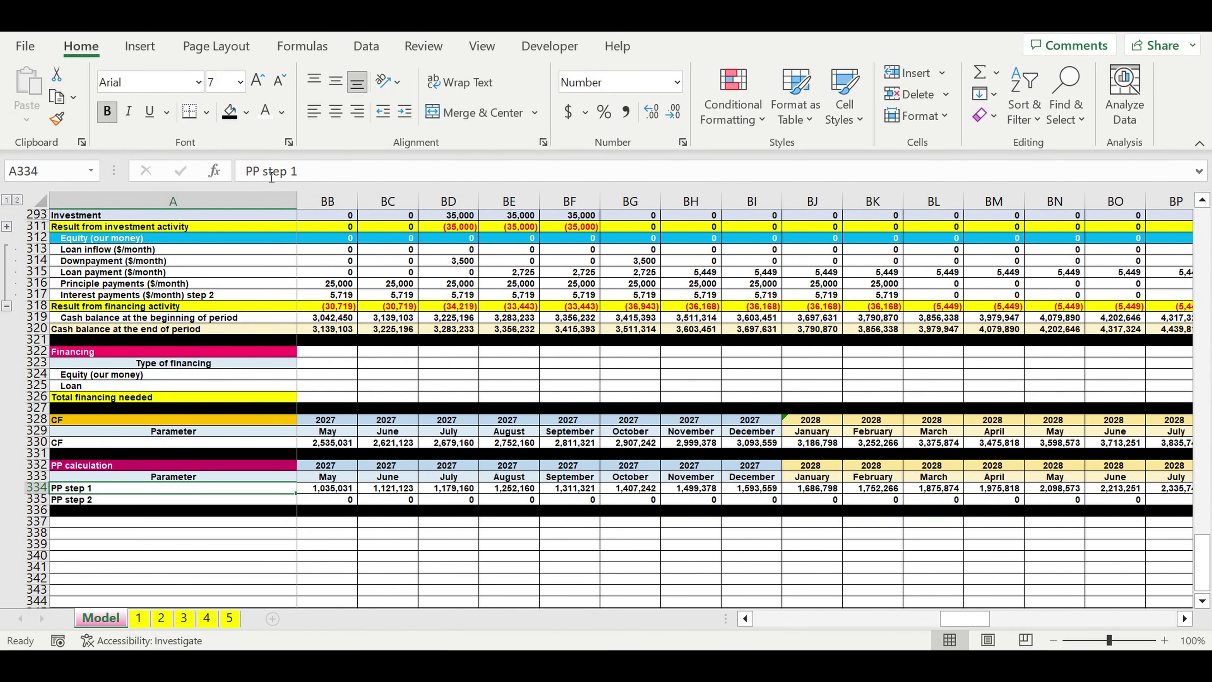
drag(260, 171, 406, 176)
key(BackSpace)
click(123, 534)
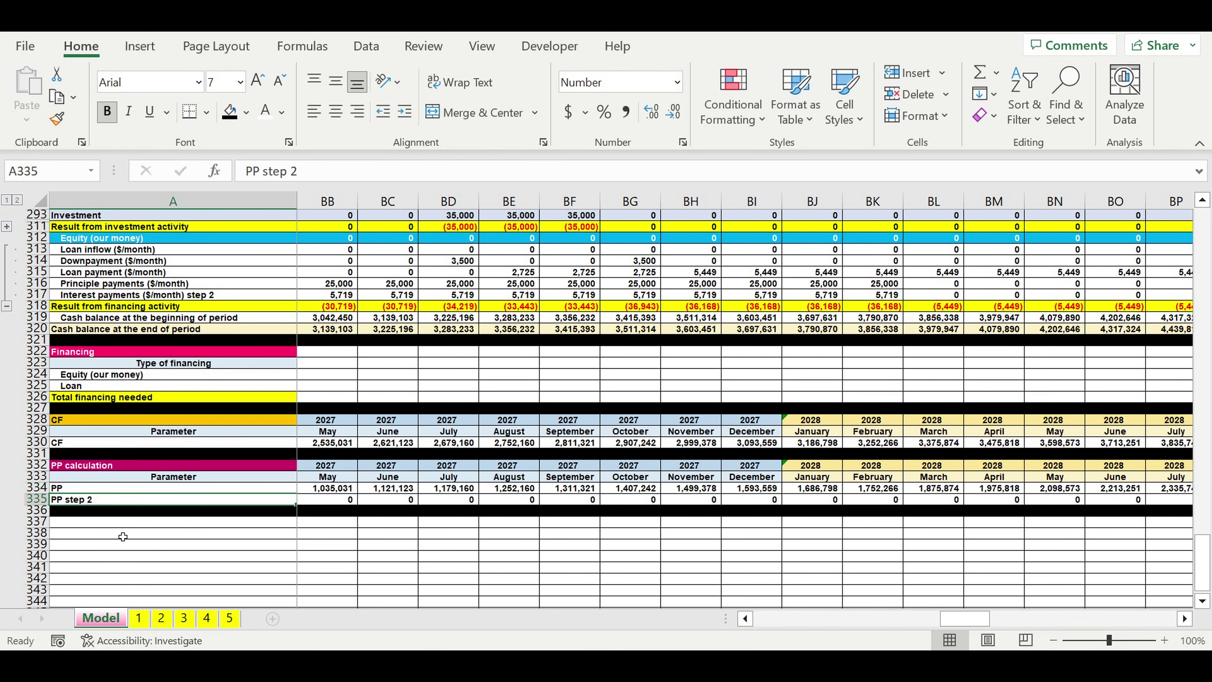
click(113, 489)
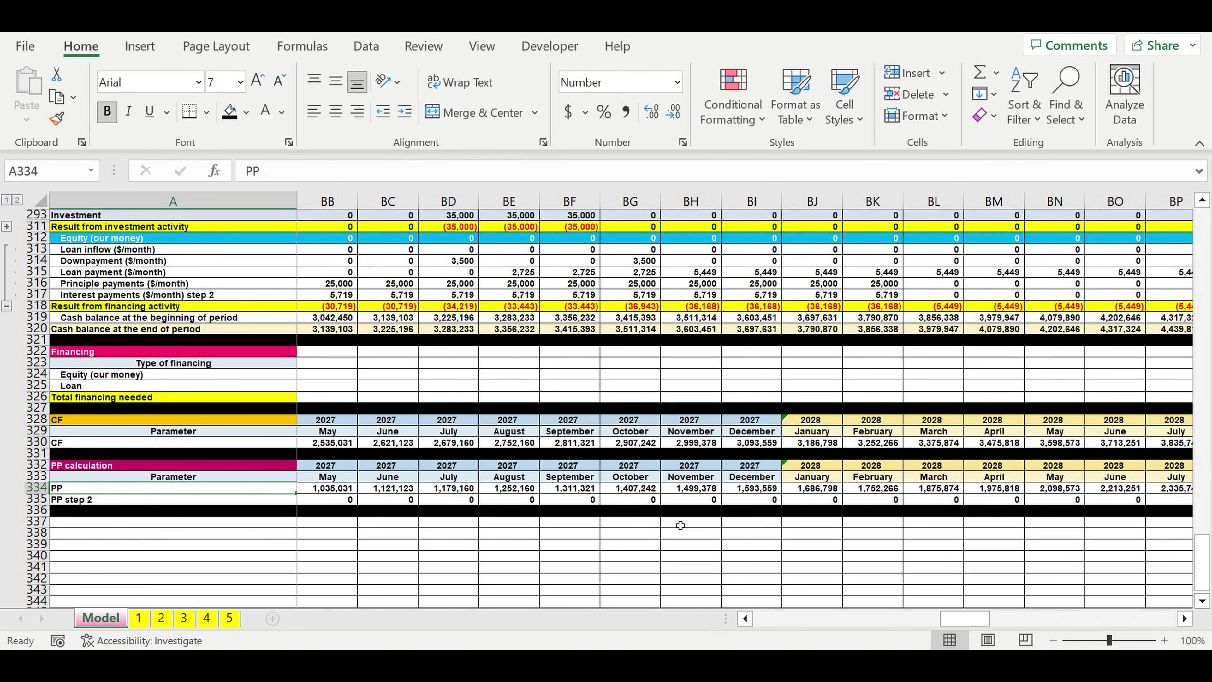
Merge and center the twelve 2023 year cells in header row 332 of the PP calculation table
drag(977, 618, 790, 618)
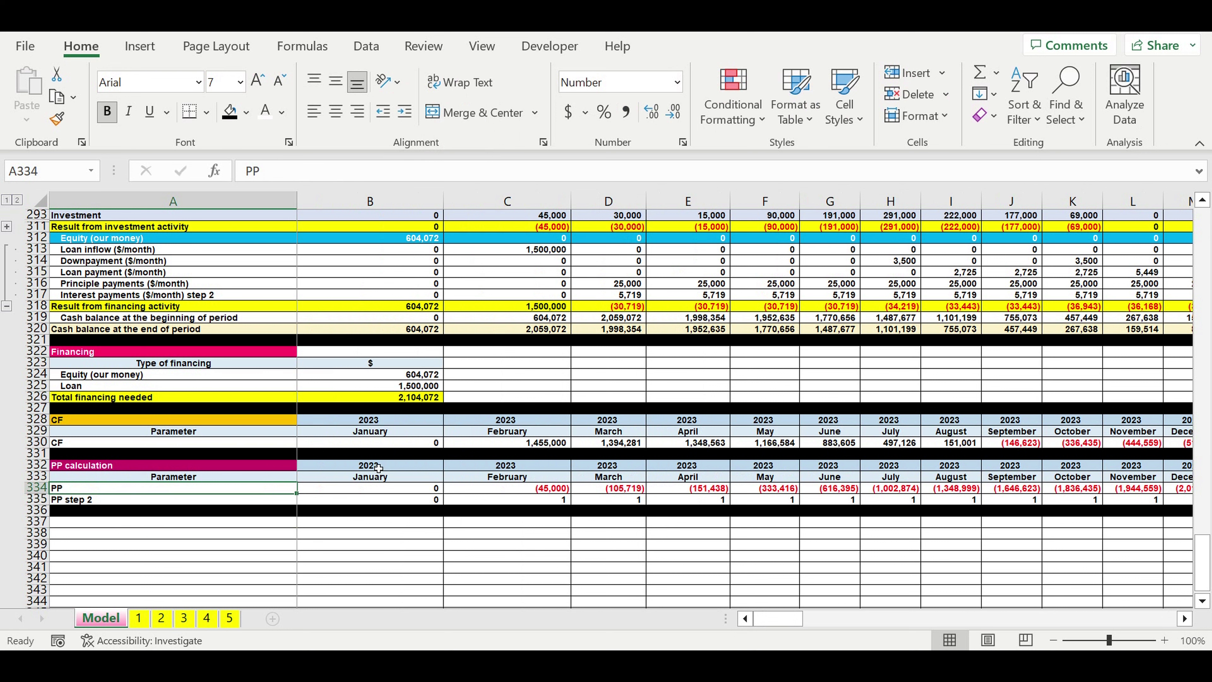
drag(379, 469, 931, 466)
click(441, 112)
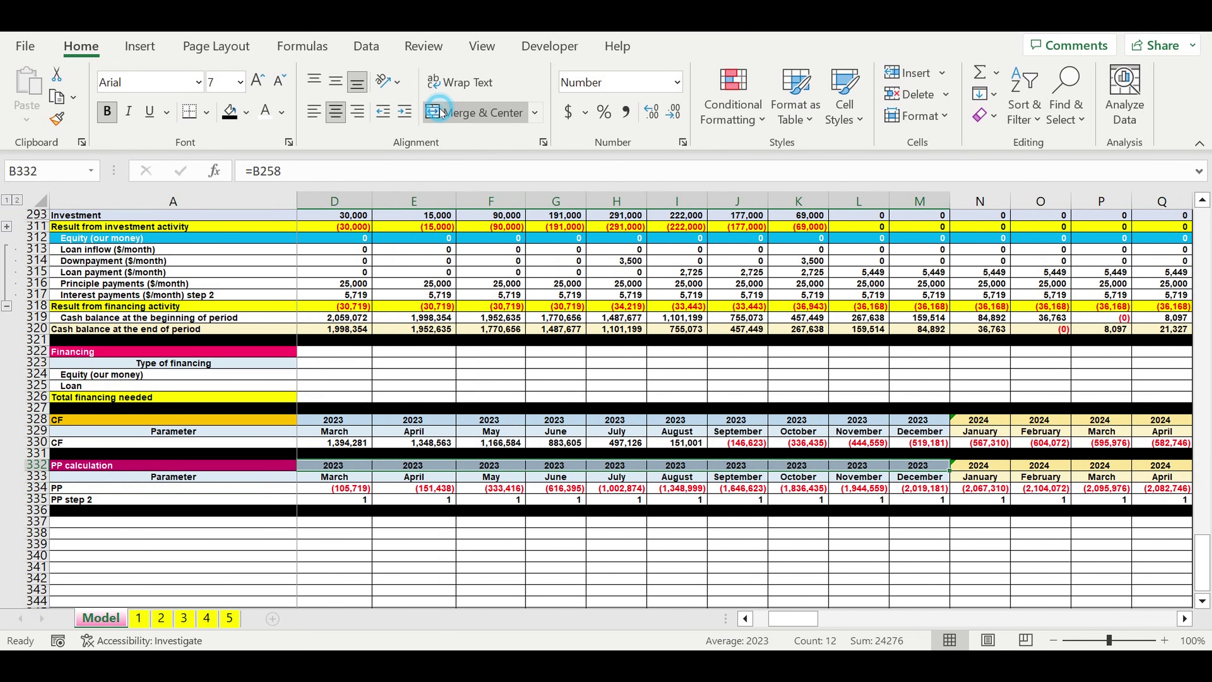
click(576, 393)
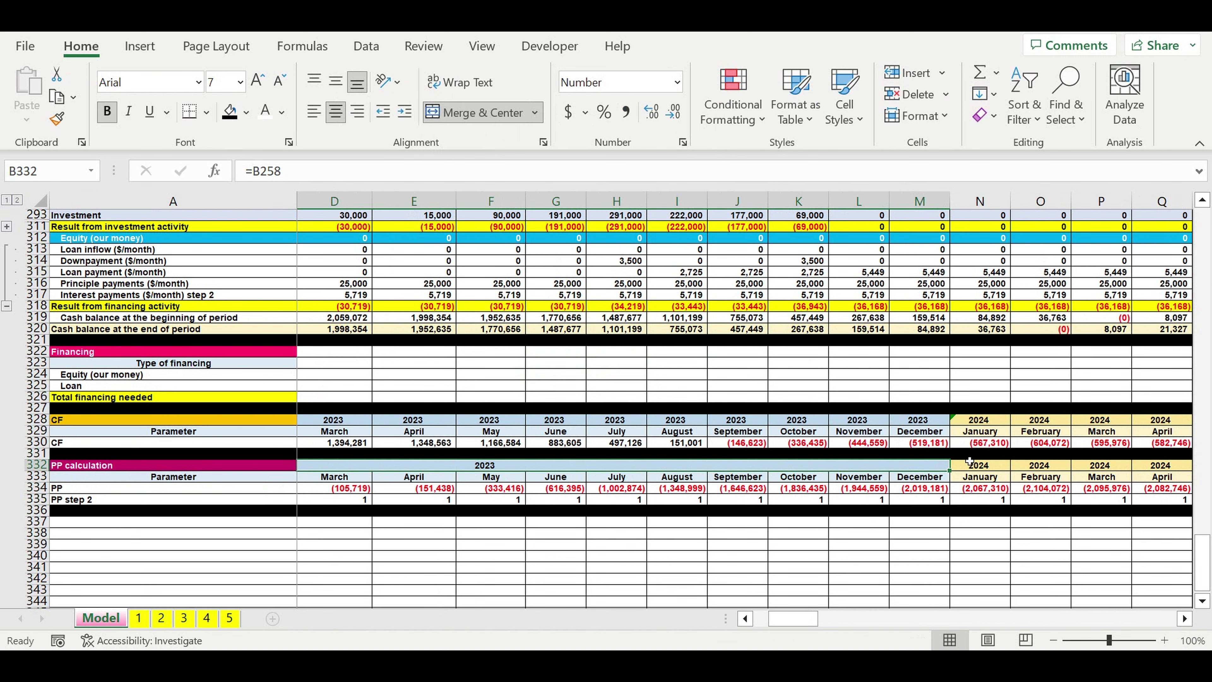
Merge and center the 2024 year cells and the 2025 year cells in row 332 as two separate headers
drag(978, 467, 1054, 466)
click(446, 115)
key(Return)
drag(1115, 465, 1062, 471)
click(436, 113)
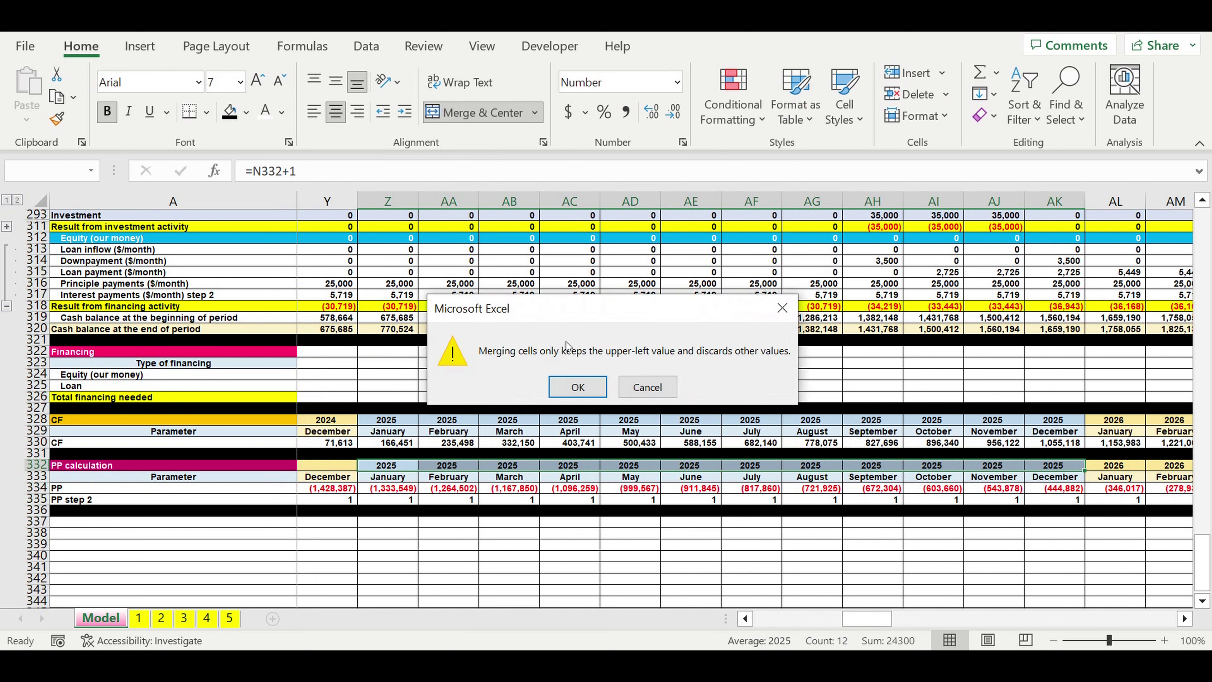
click(578, 385)
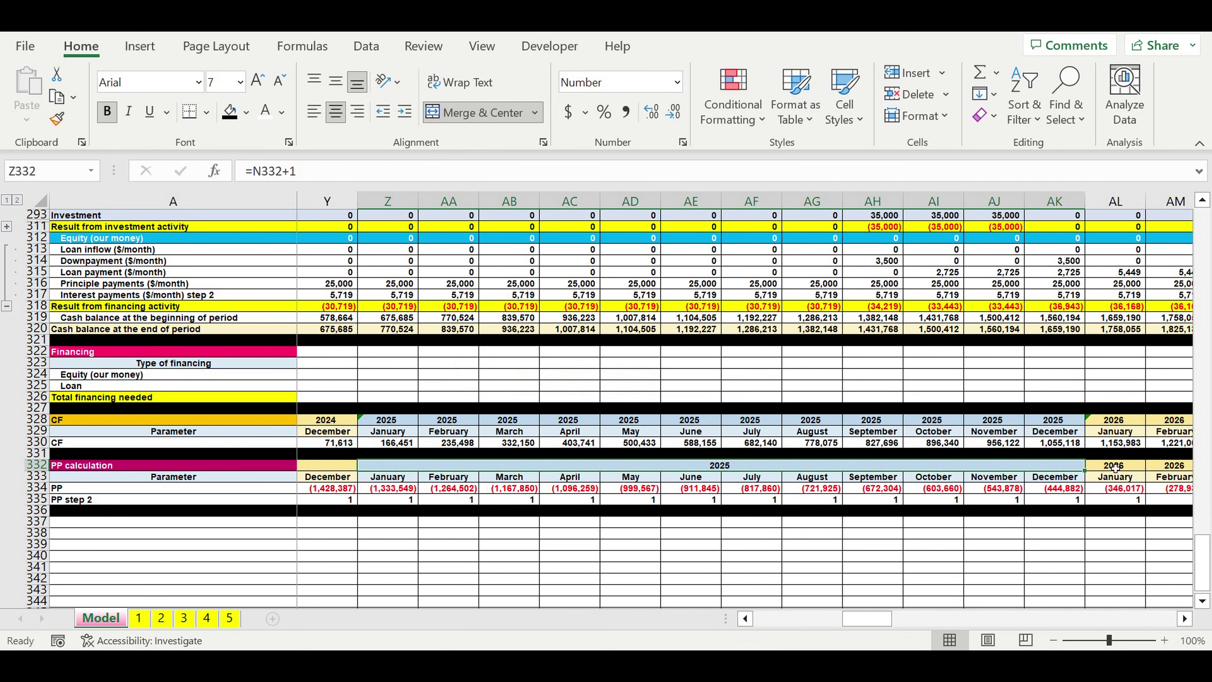
Merge and center the 2026 year cells and the 2027 year cells in row 332 as two separate headers
drag(1115, 468, 1055, 471)
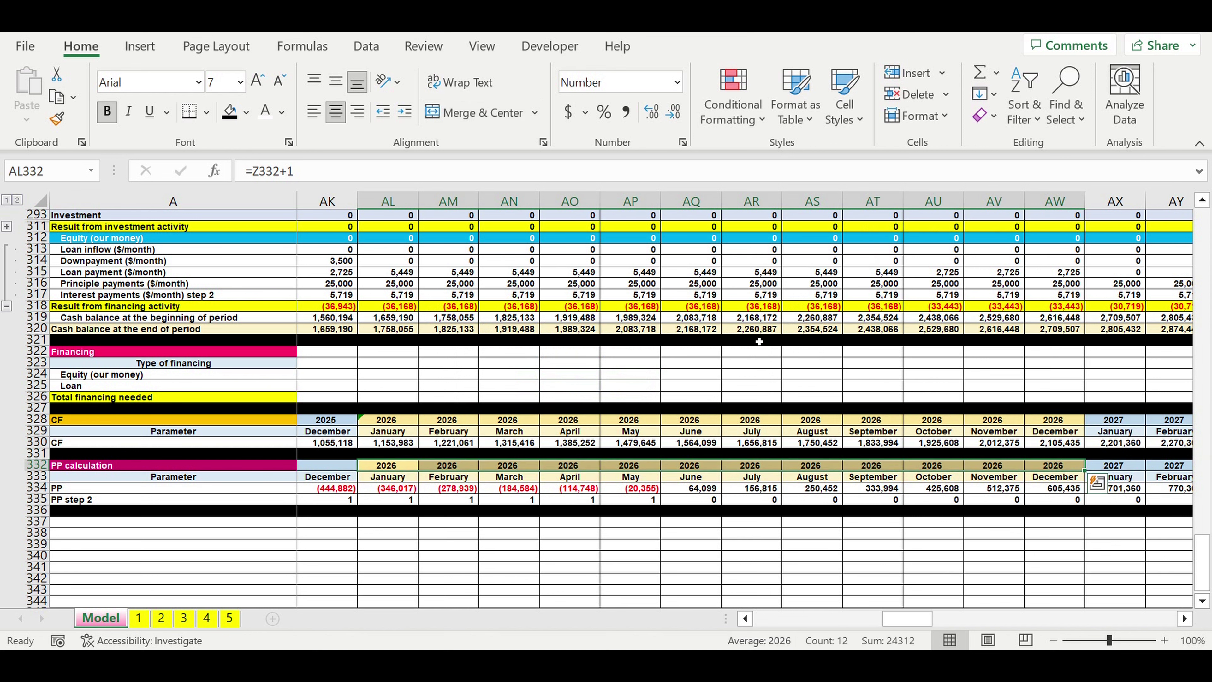
click(431, 114)
click(579, 387)
click(1112, 566)
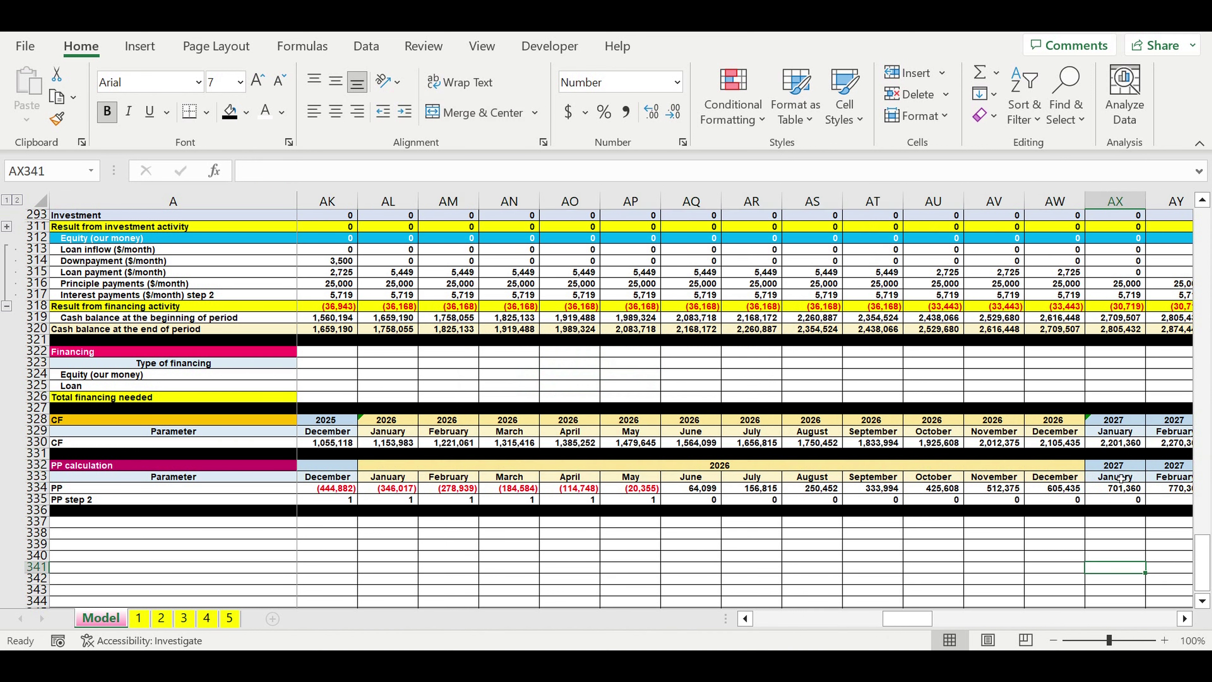
drag(1117, 467, 1068, 468)
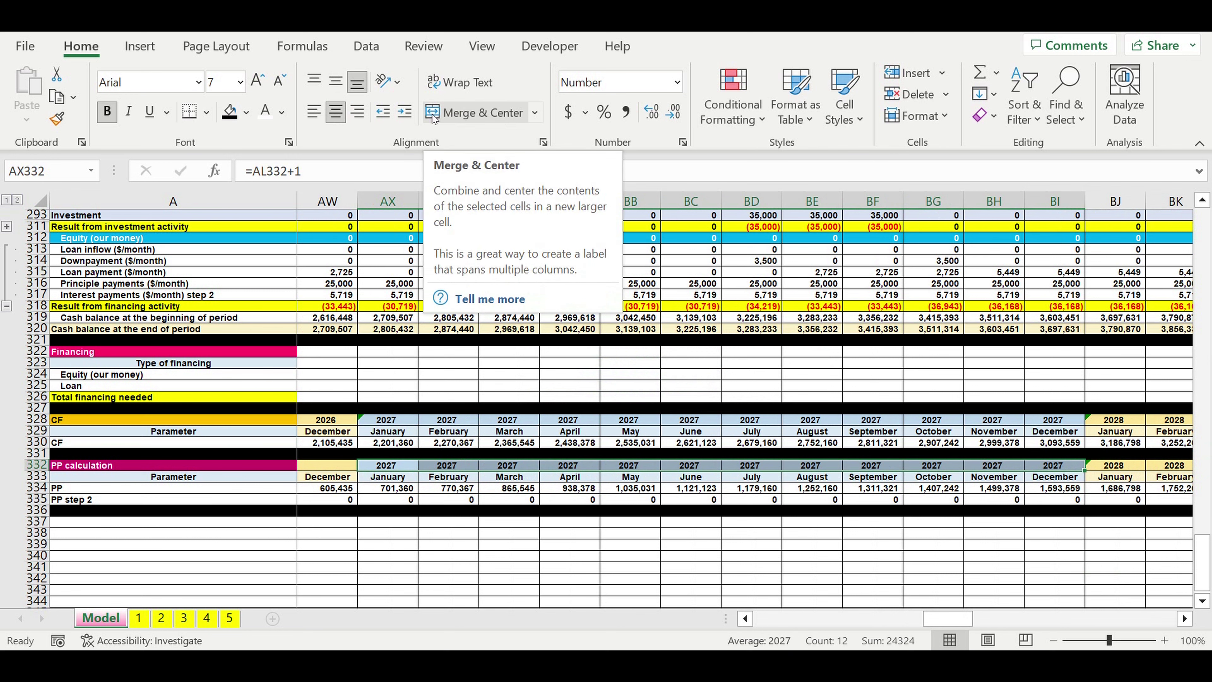
click(458, 113)
click(577, 387)
Merge and center the 2028 year cells and the 2029 year cells in row 332 as two separate headers
drag(1112, 466, 883, 468)
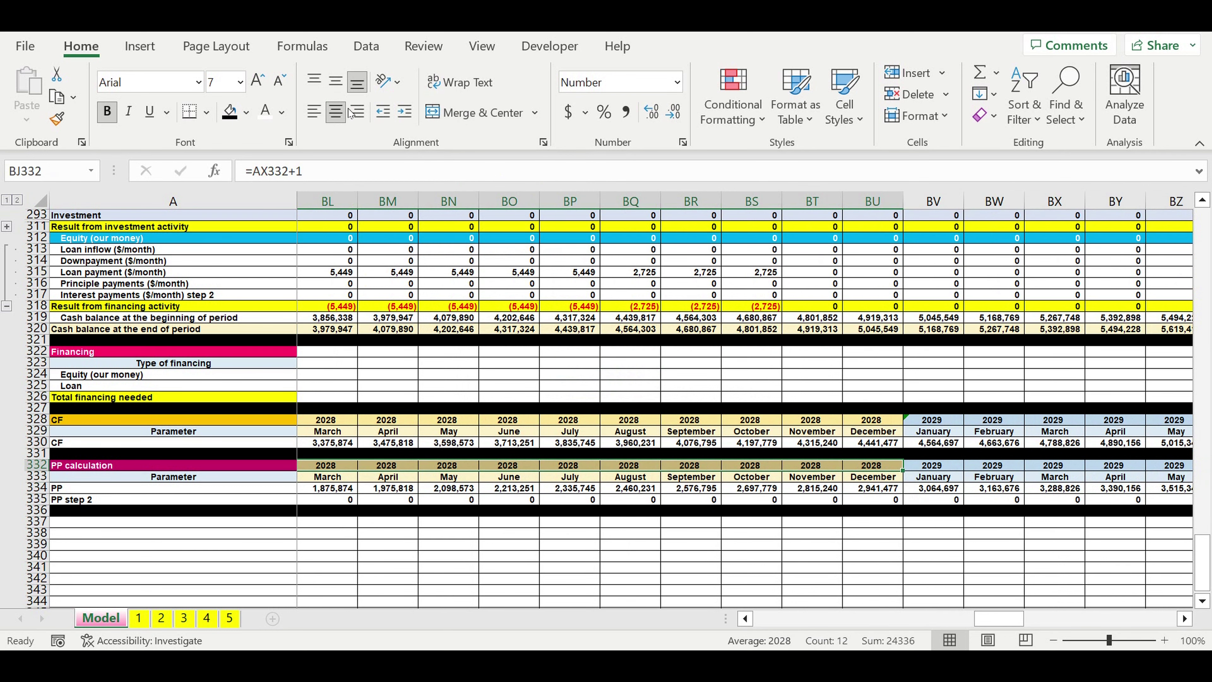
click(435, 113)
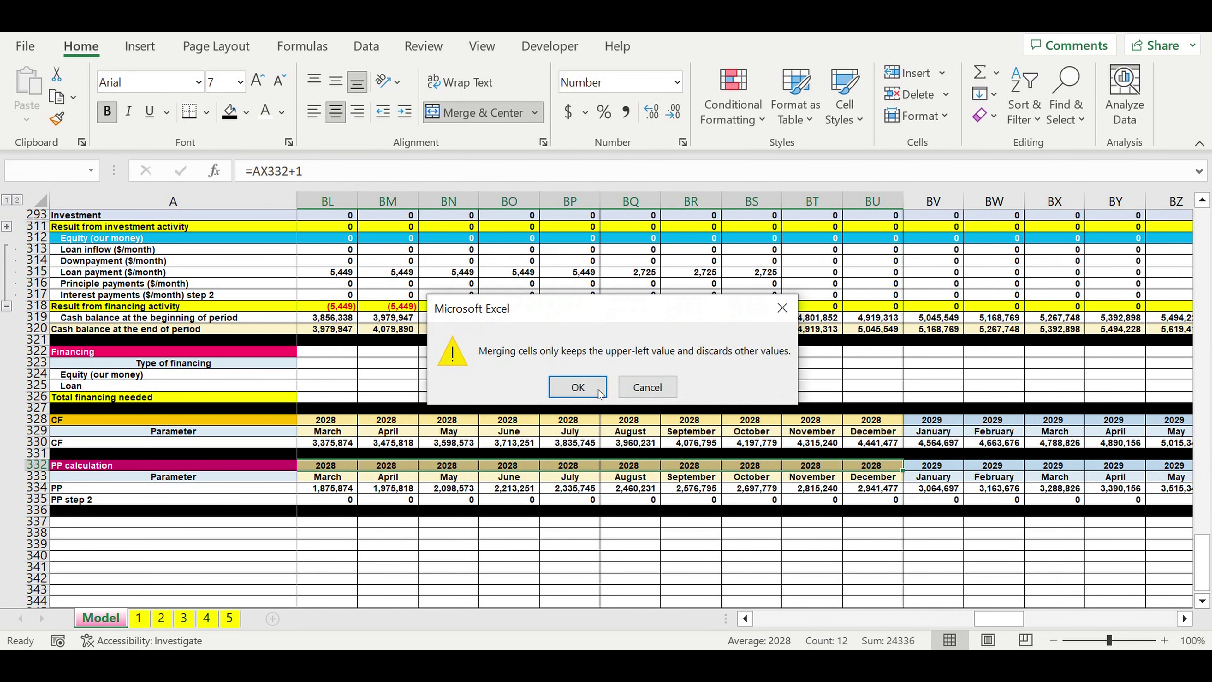
click(577, 387)
mouse_move(935, 466)
mouse_down()
mouse_move(1206, 466)
mouse_move(956, 467)
mouse_up()
click(434, 111)
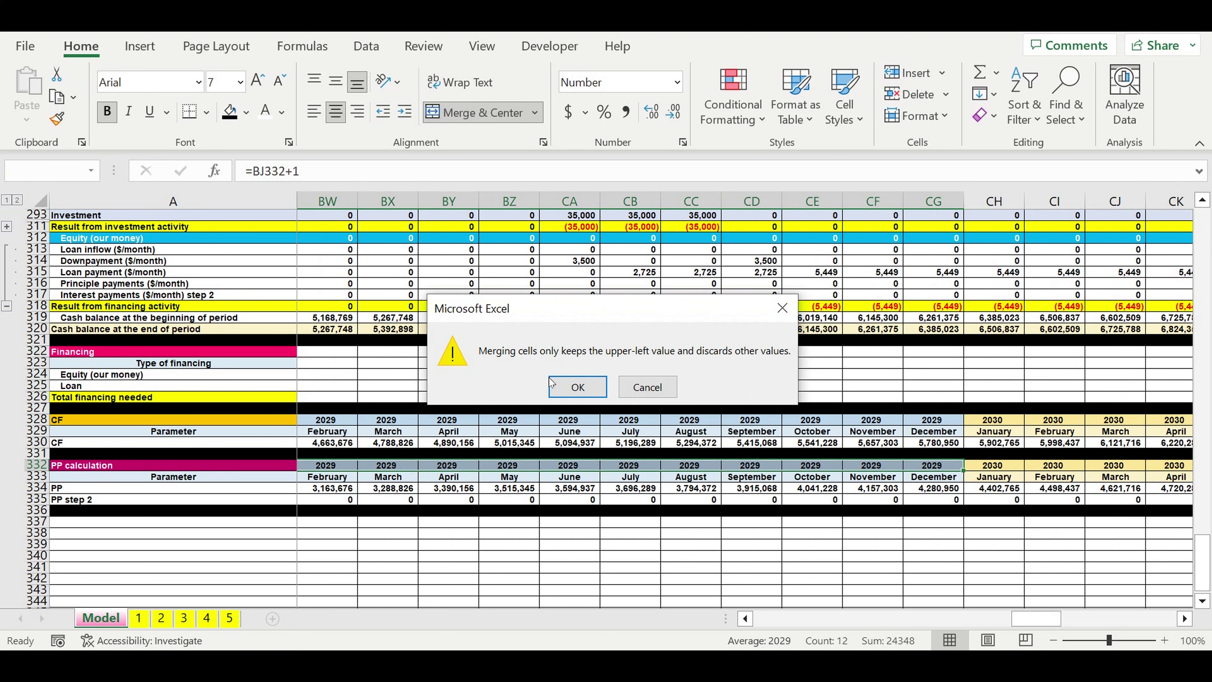
click(551, 382)
Merge and center the 2030 year cells and the 2031 year cells in row 332 as two separate headers
drag(986, 466, 1069, 466)
click(475, 113)
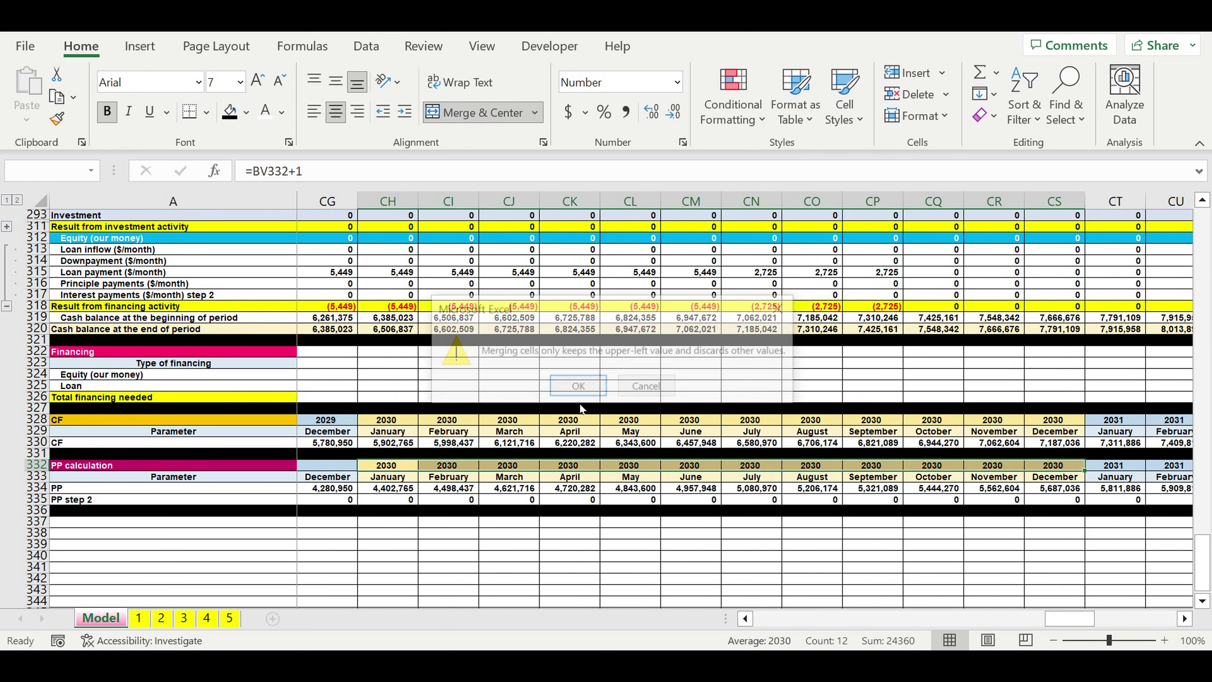
click(577, 385)
click(1117, 466)
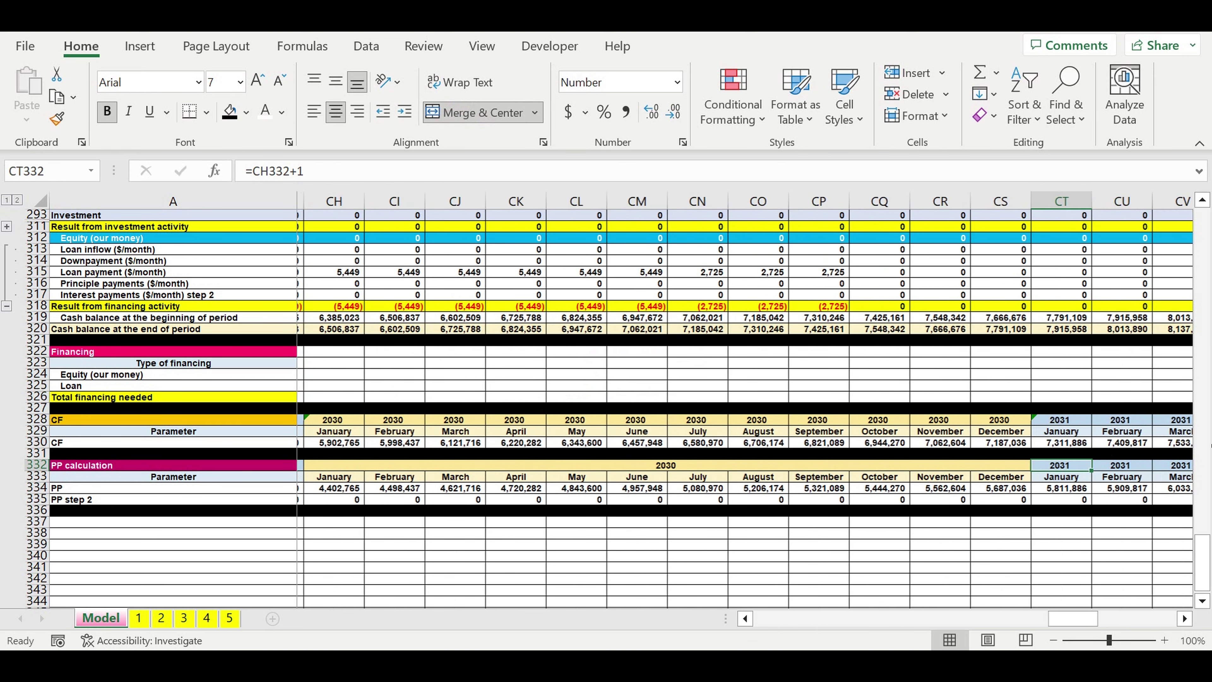
drag(1061, 466, 1010, 471)
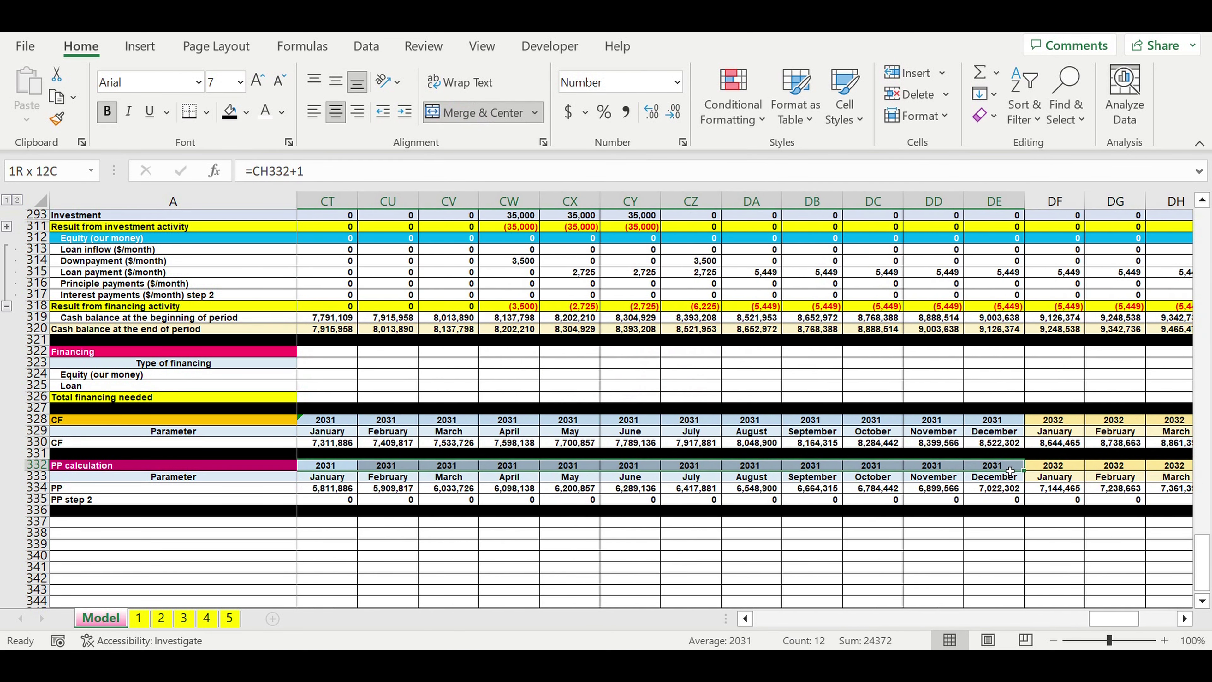
click(478, 113)
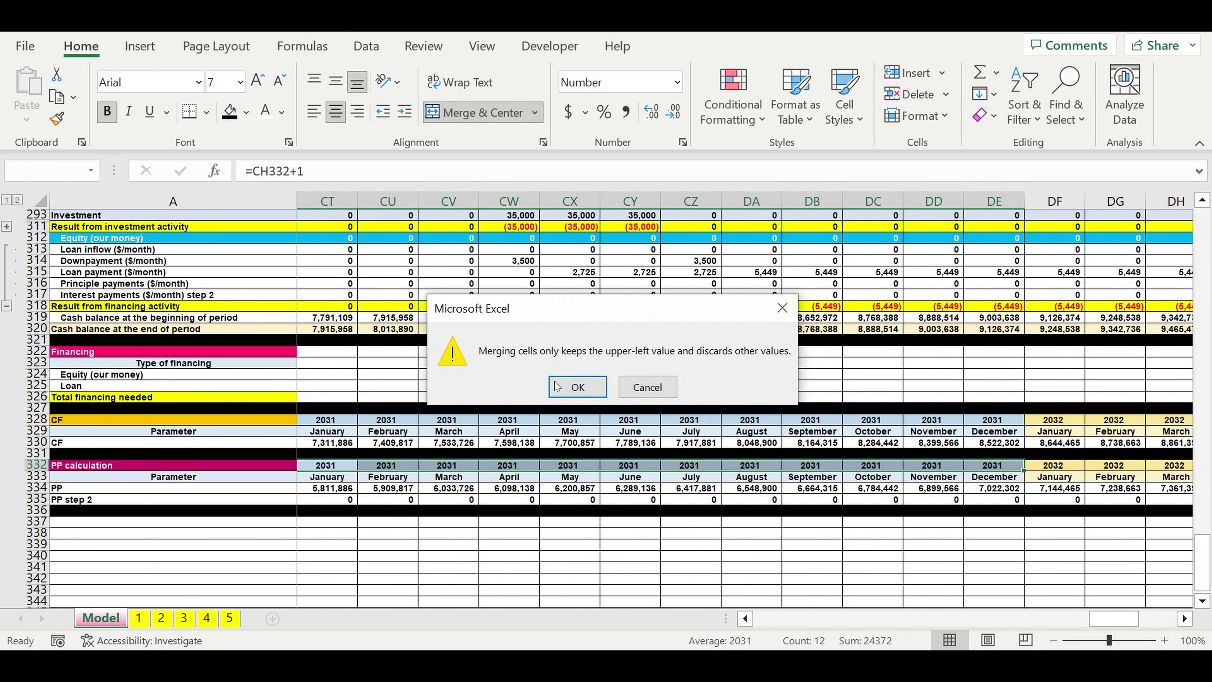
click(557, 386)
Merge and center the twelve 2032 year cells in header row 332 of the PP calculation table
mouse_move(1050, 466)
mouse_down()
mouse_move(1207, 467)
mouse_move(1055, 467)
mouse_up()
click(478, 113)
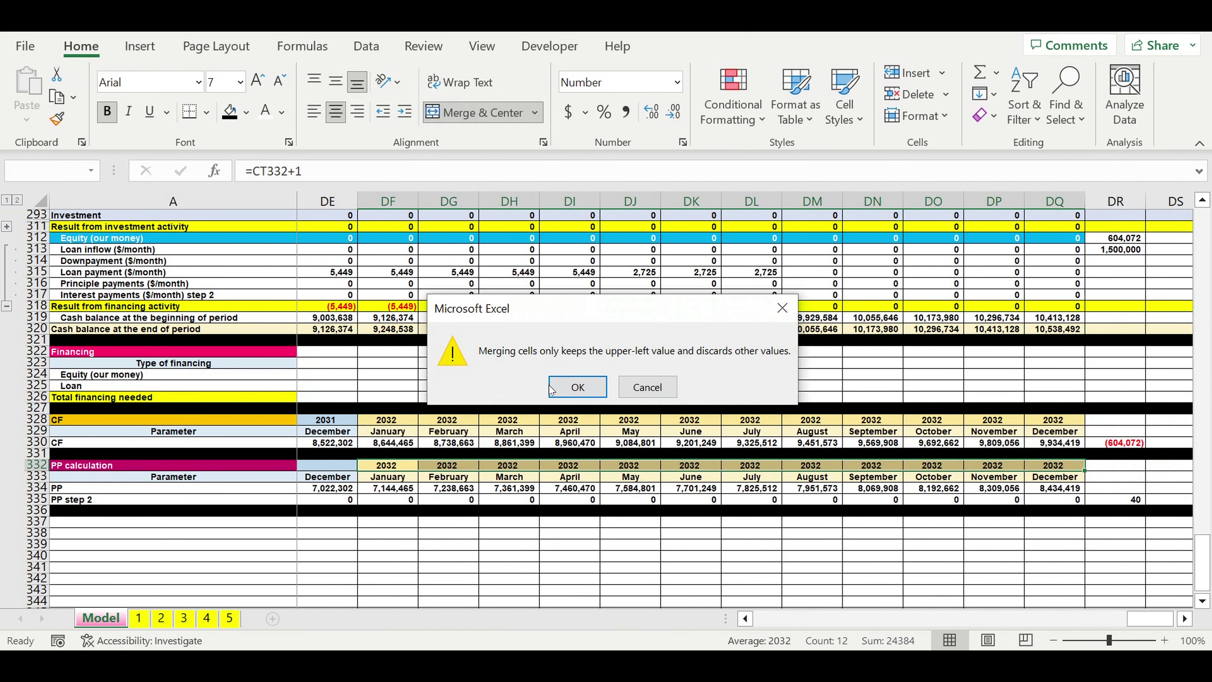
click(575, 387)
click(916, 592)
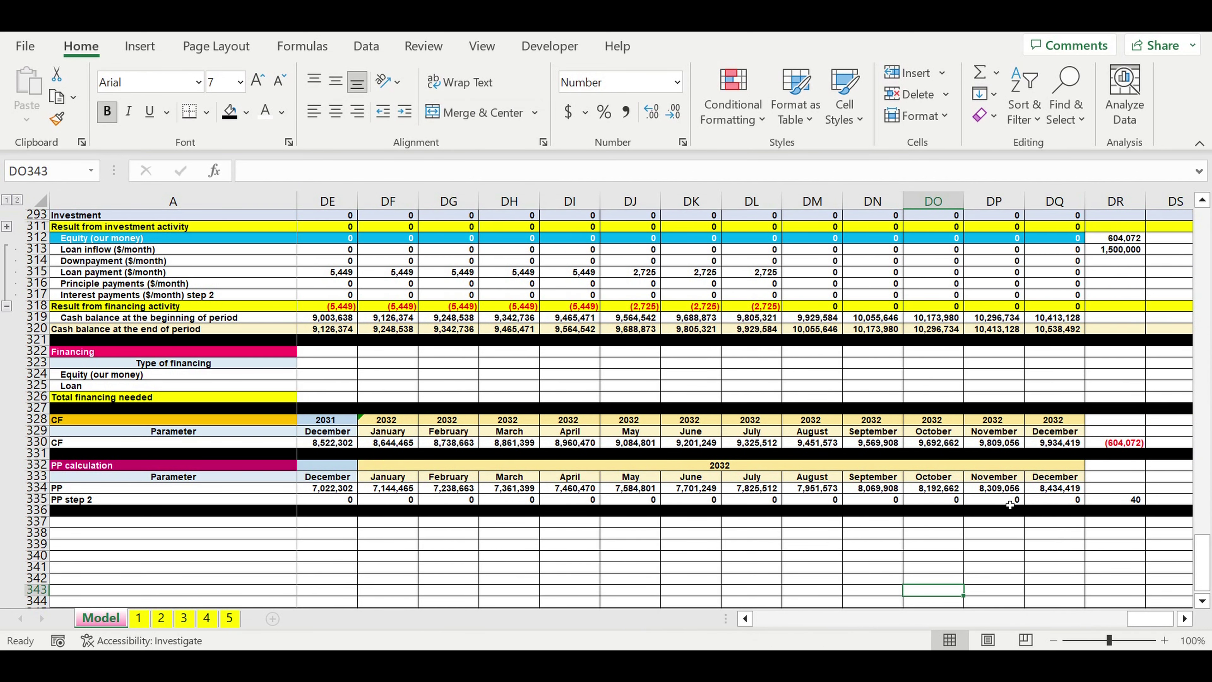
Insert a 2-D line chart of the PP row (A334:DQ334) and place it below the PP calculation table, starting at row 339
click(1068, 490)
drag(1068, 490, 69, 489)
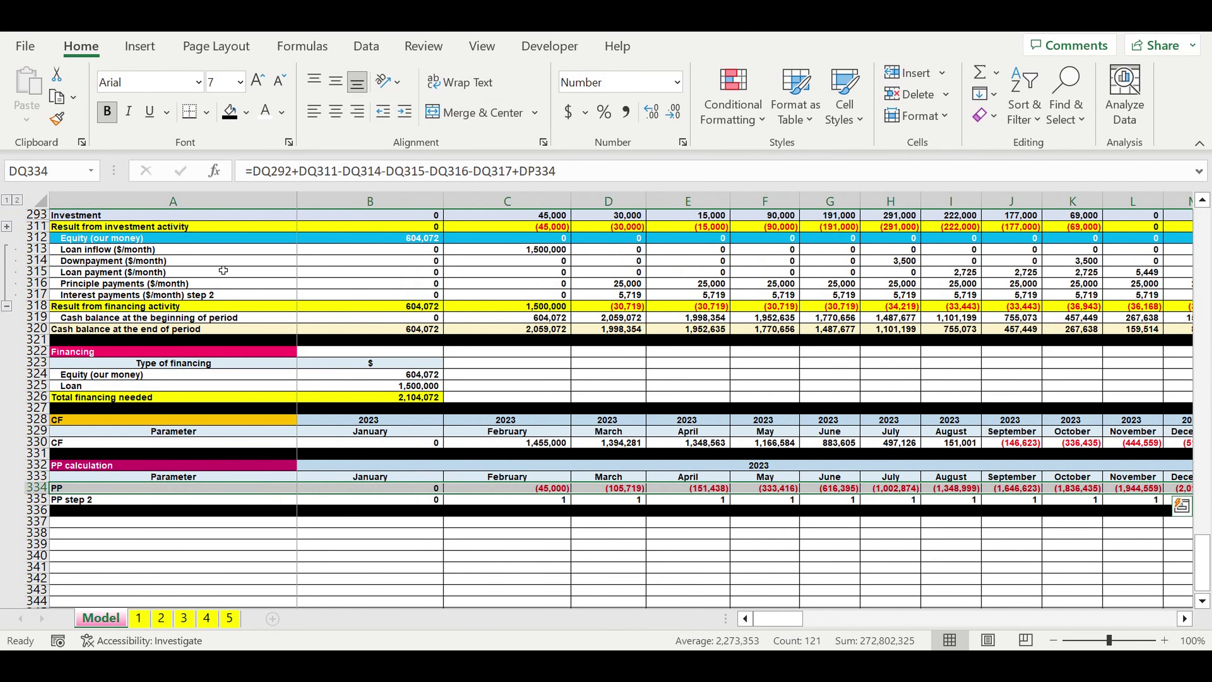
click(144, 47)
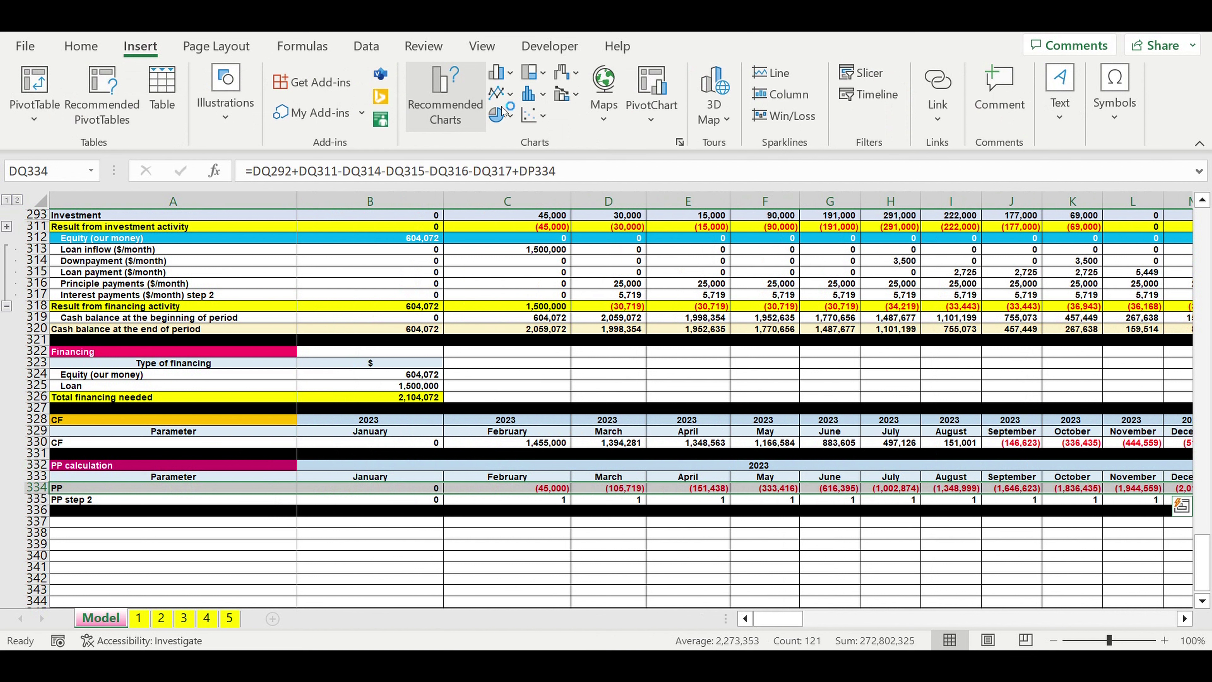
click(499, 93)
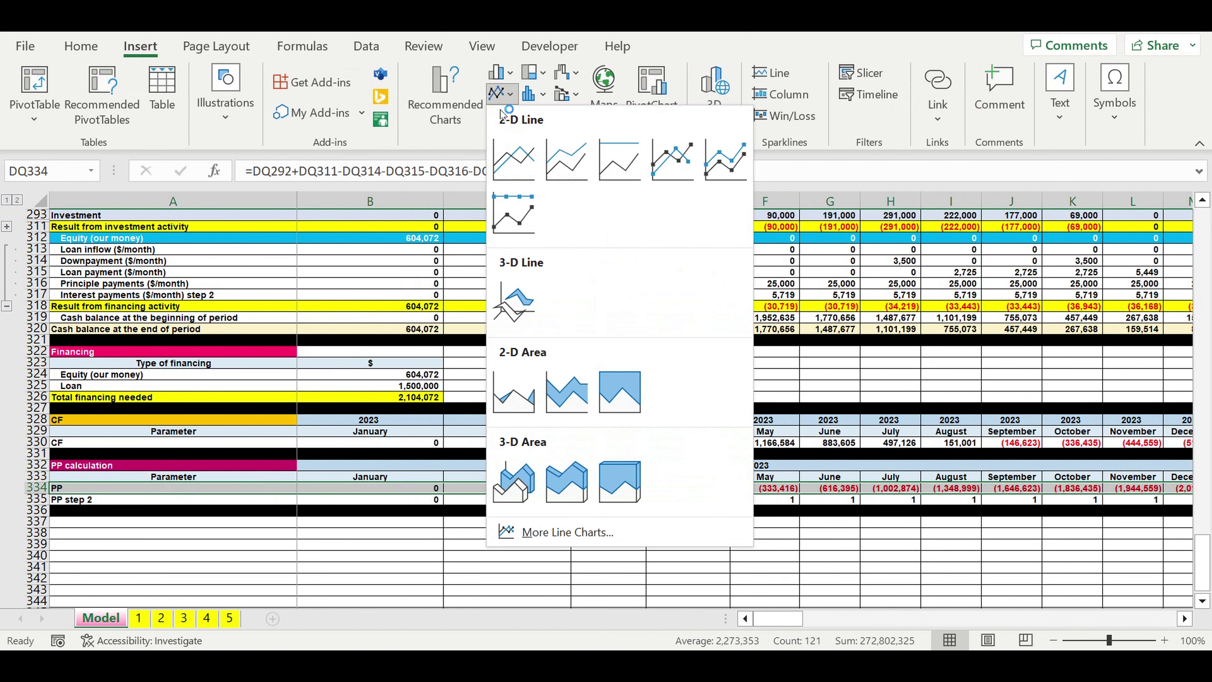
click(506, 160)
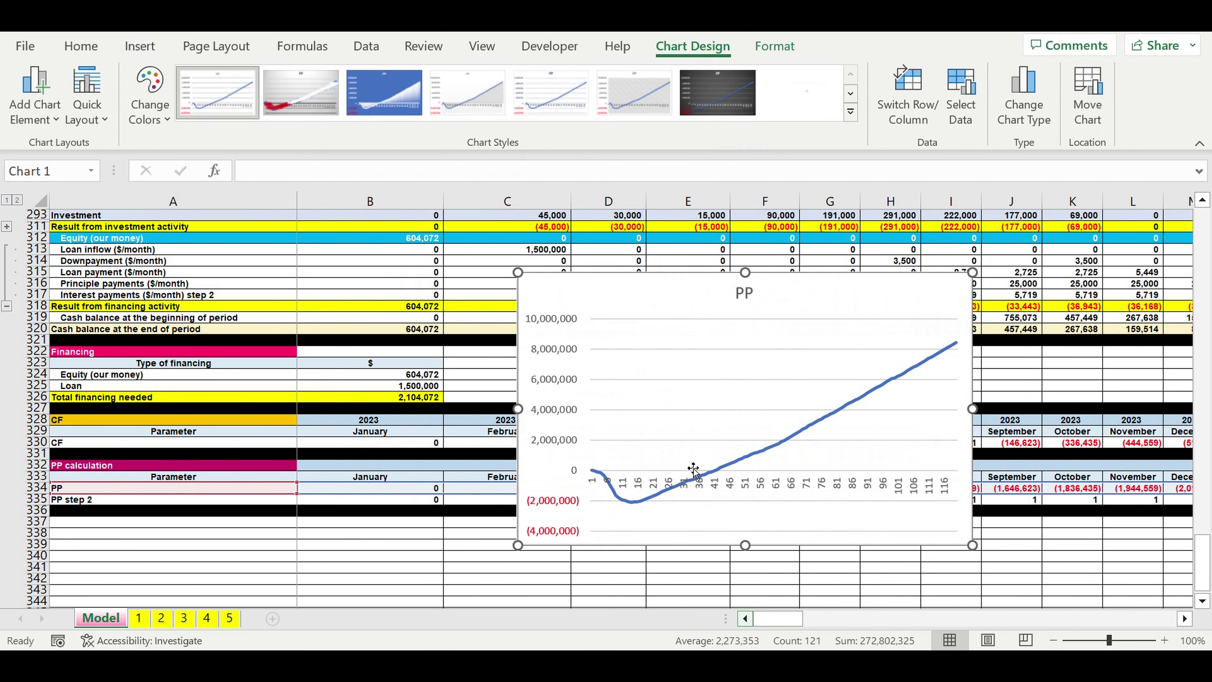
drag(665, 298, 221, 566)
Set the PP chart's horizontal axis labels to the year and month headers in Model range B332:DQ333
scroll(455, 420, down, 4)
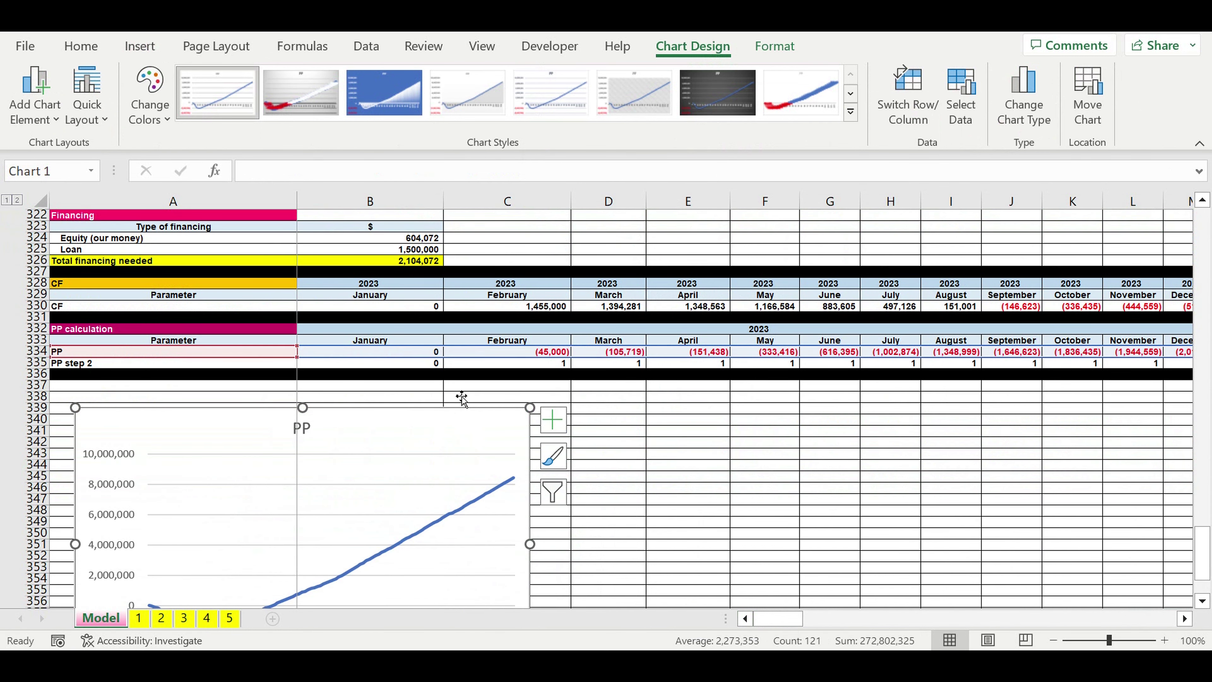
scroll(460, 398, down, 4)
scroll(461, 399, down, 1)
click(436, 451)
right_click(436, 451)
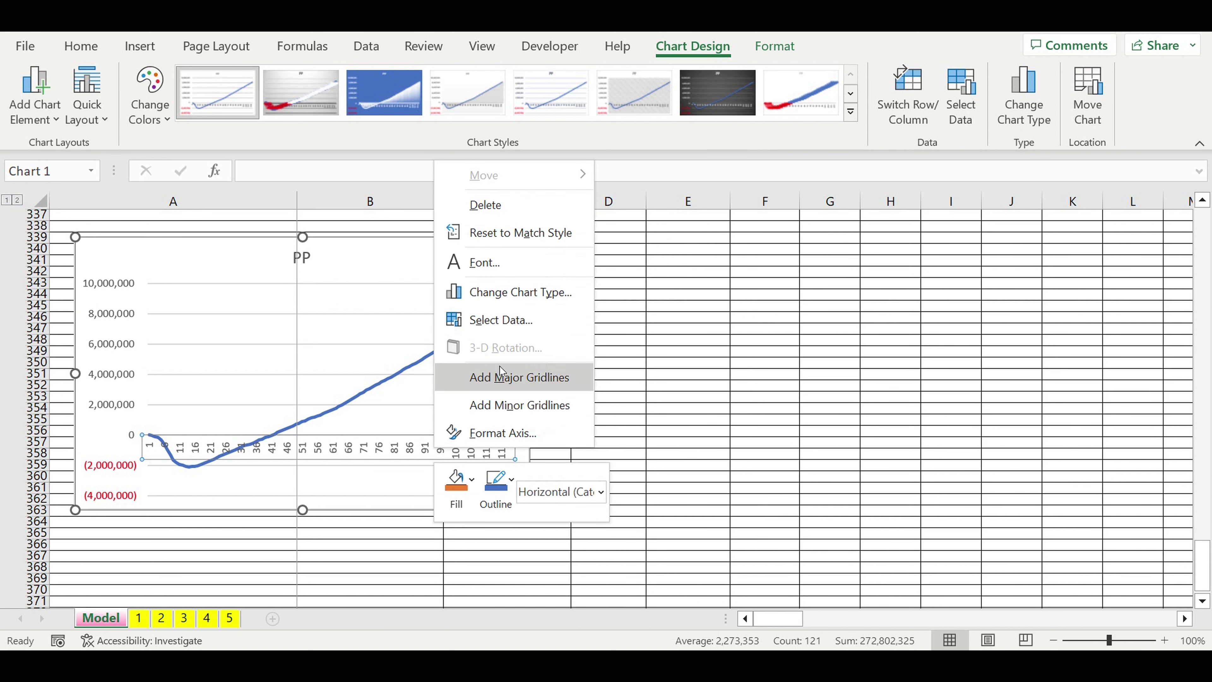
click(493, 321)
click(849, 204)
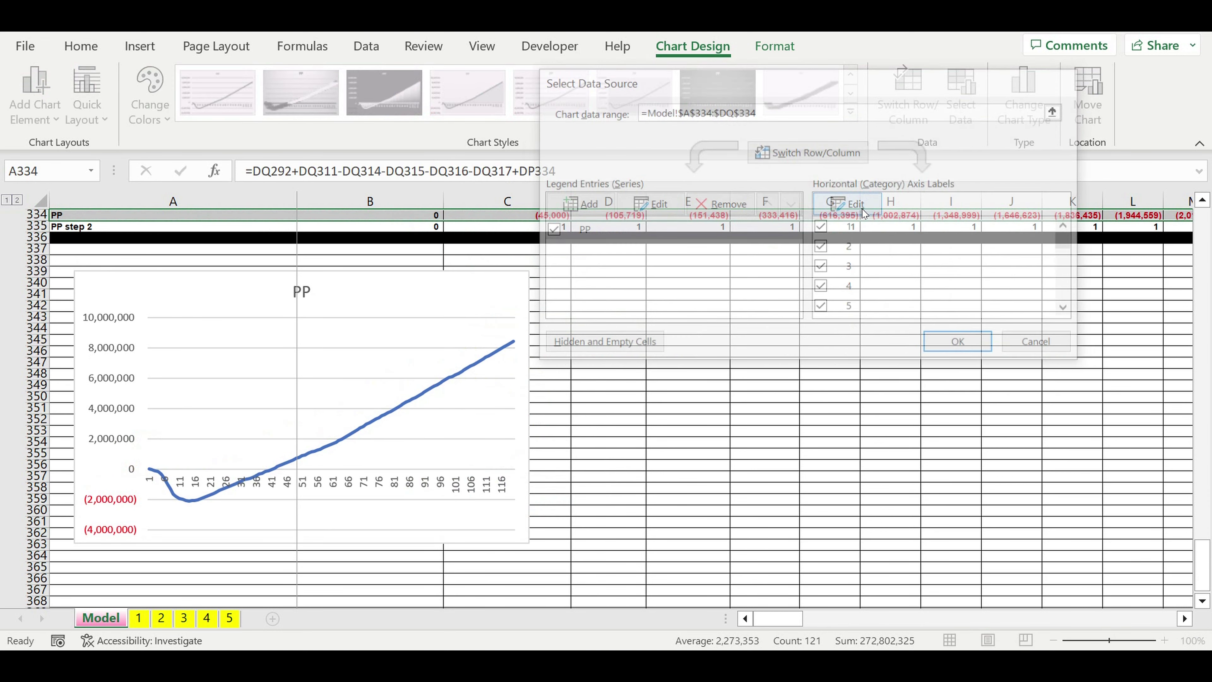
scroll(922, 312, up, 3)
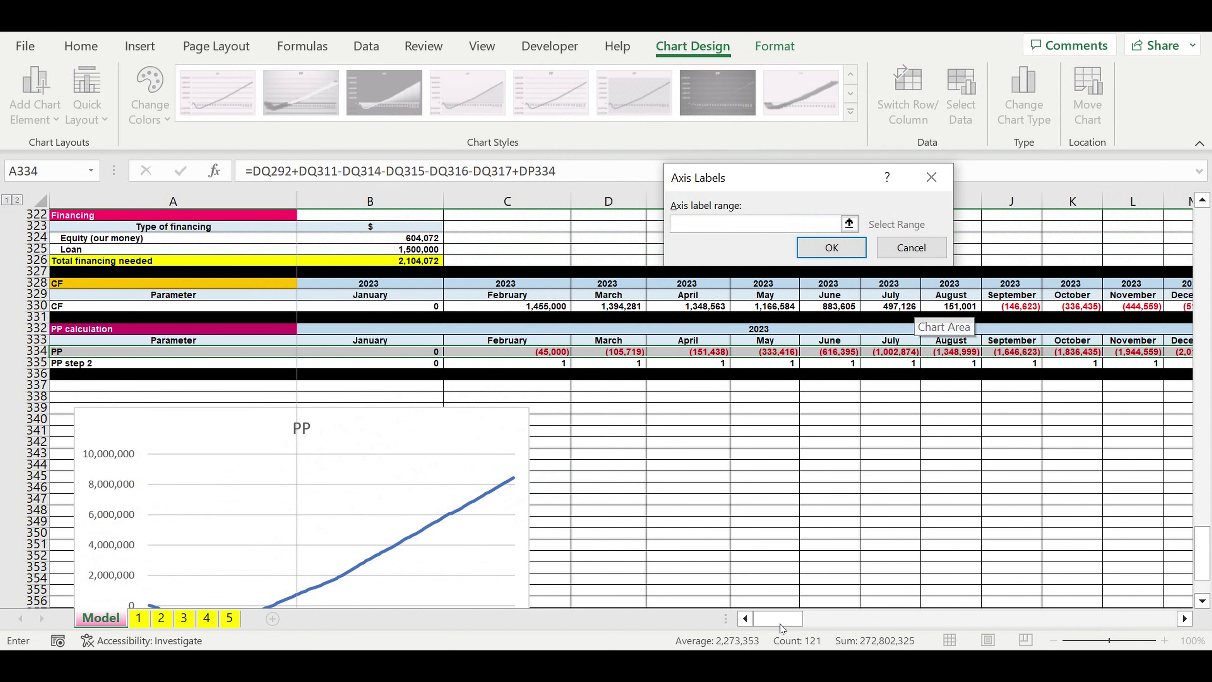
click(385, 334)
drag(385, 334, 1127, 334)
mouse_move(1021, 333)
mouse_down()
mouse_move(1026, 343)
mouse_move(1007, 343)
mouse_up()
key(Return)
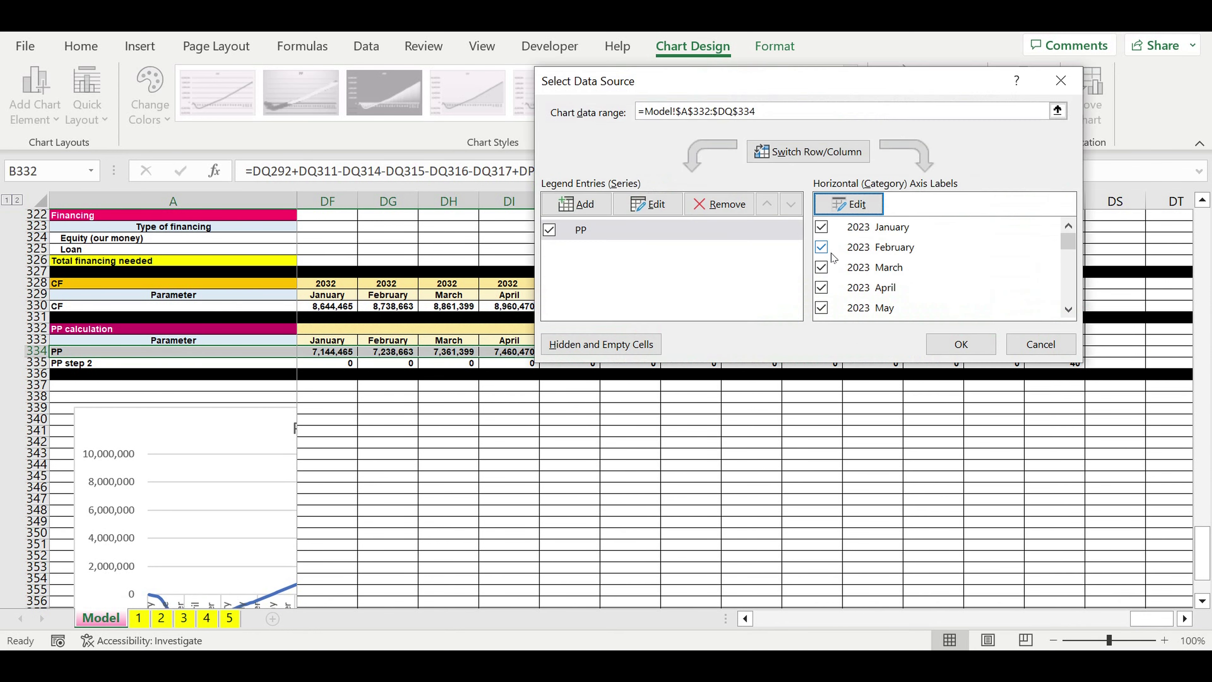
click(961, 344)
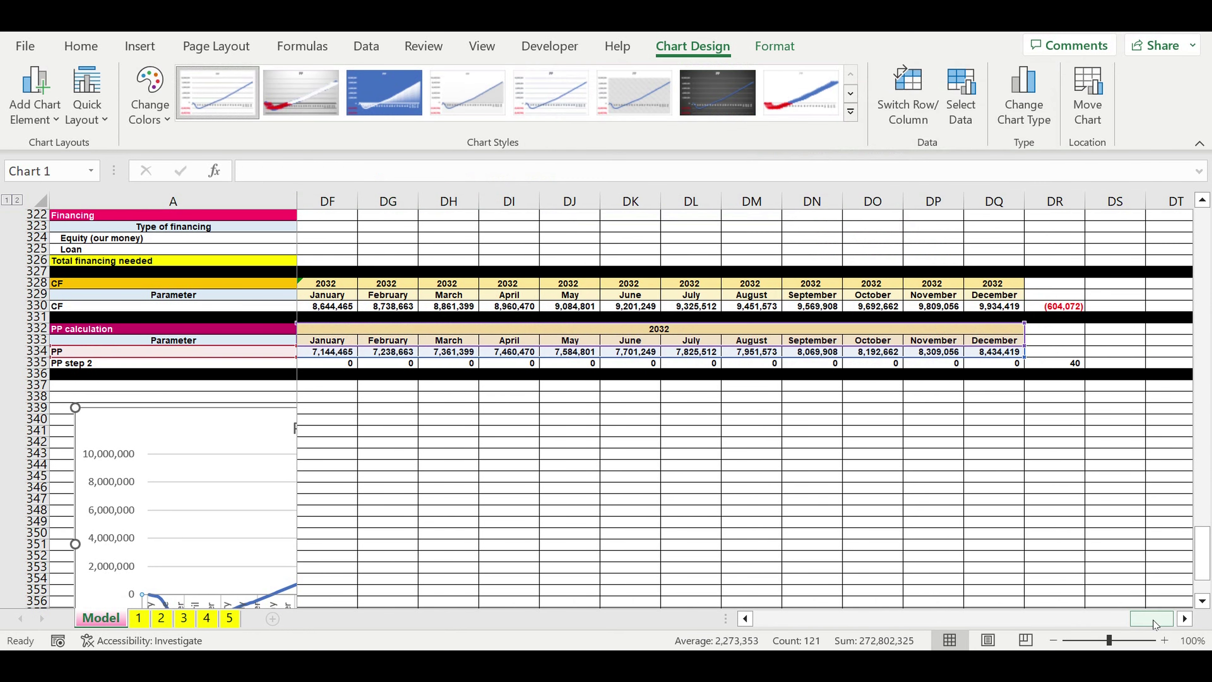
Widen the PP chart to reach column H and set its text to font size 6
scroll(441, 478, down, 4)
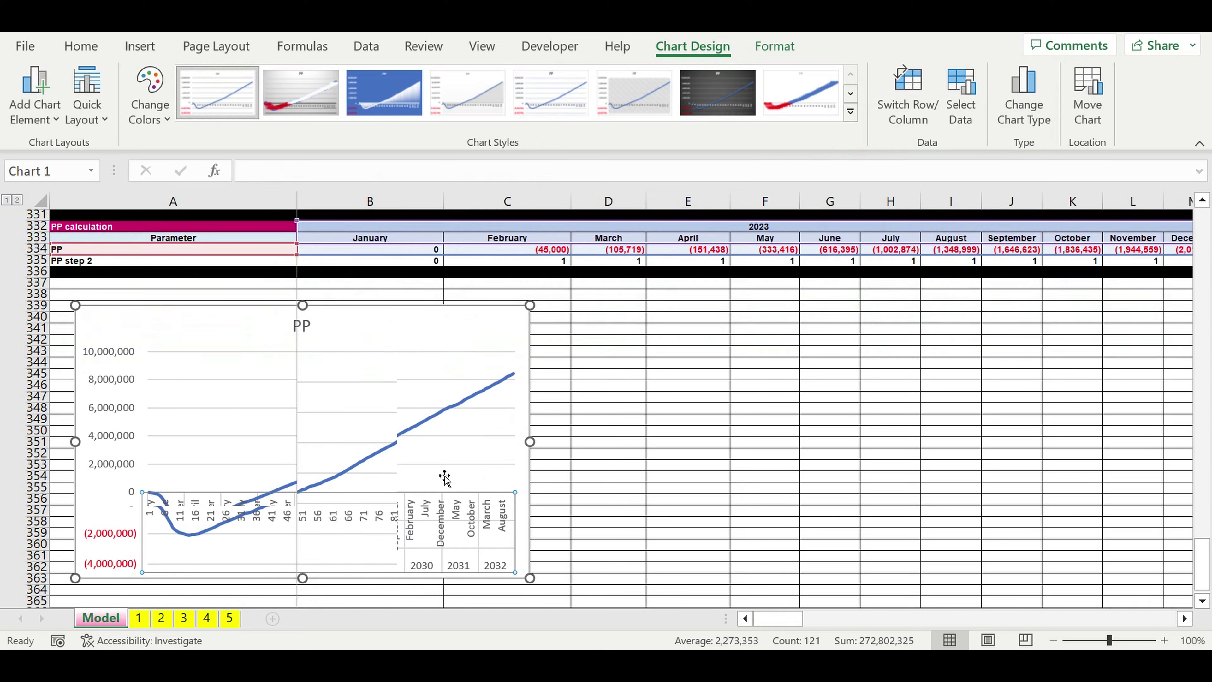
drag(531, 408, 889, 416)
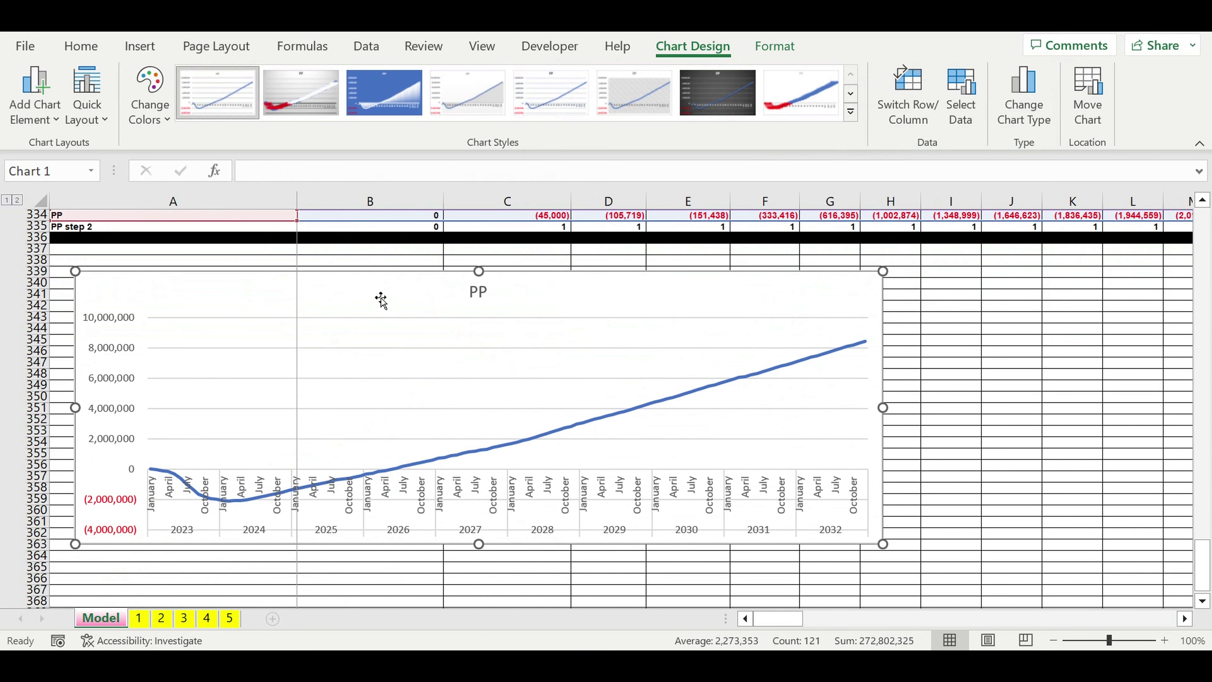
click(81, 47)
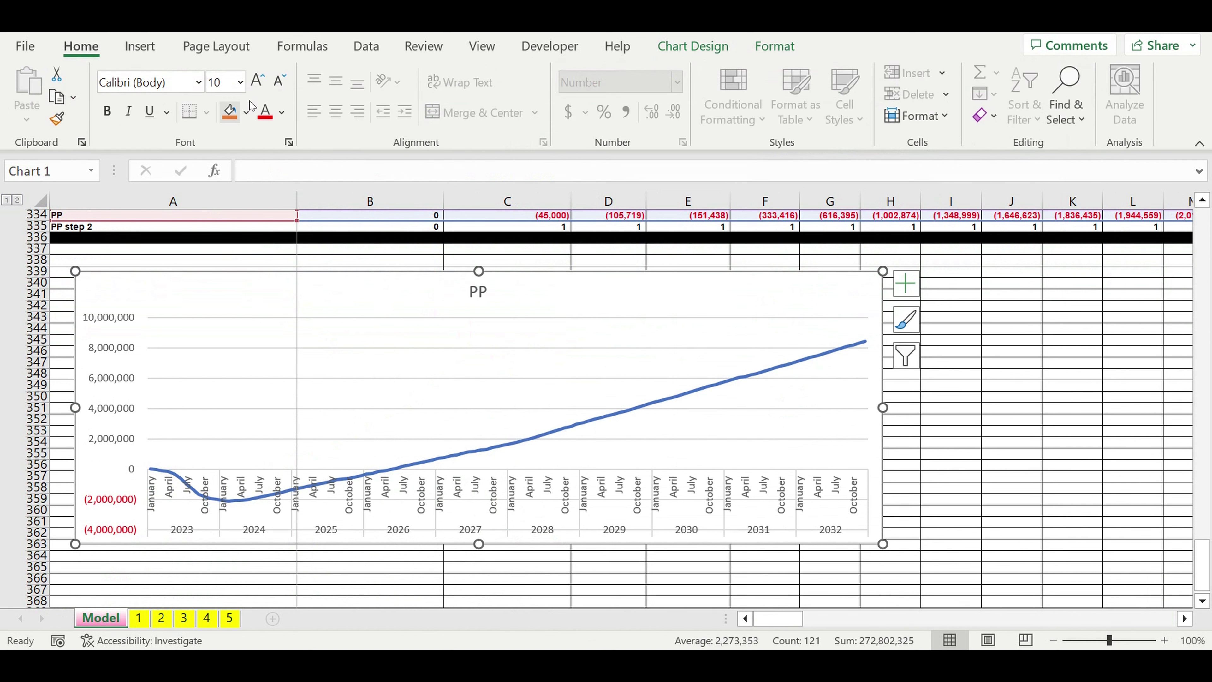
click(224, 83)
text(6)
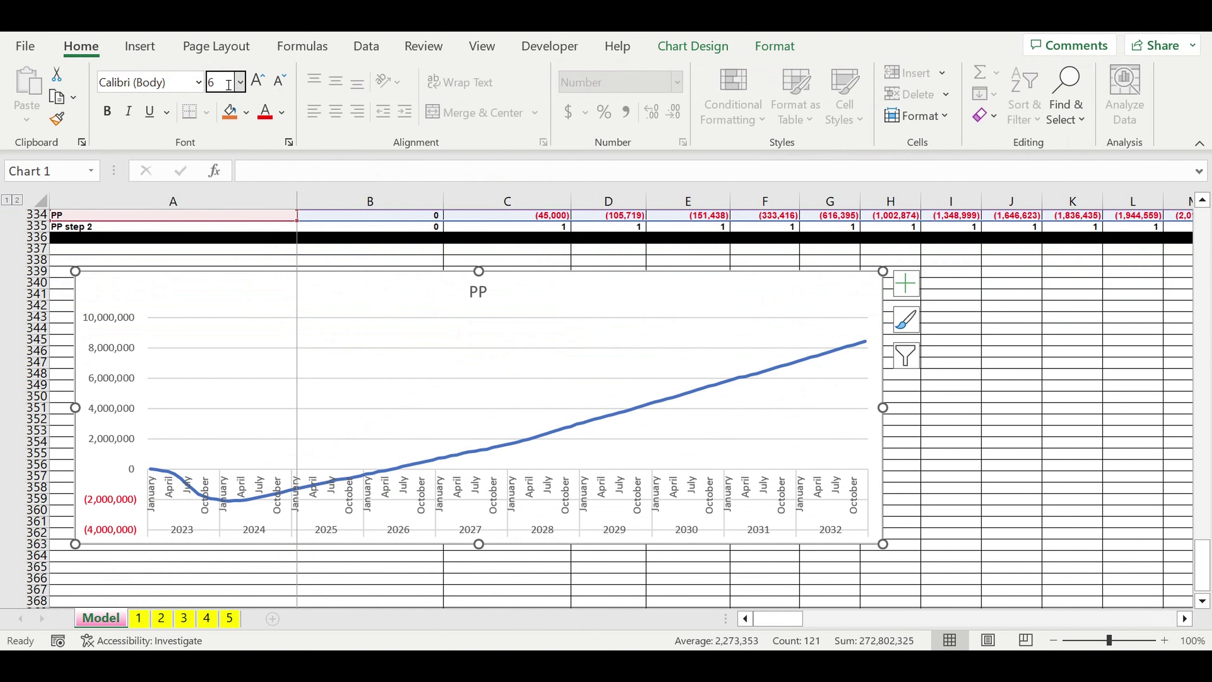
key(Return)
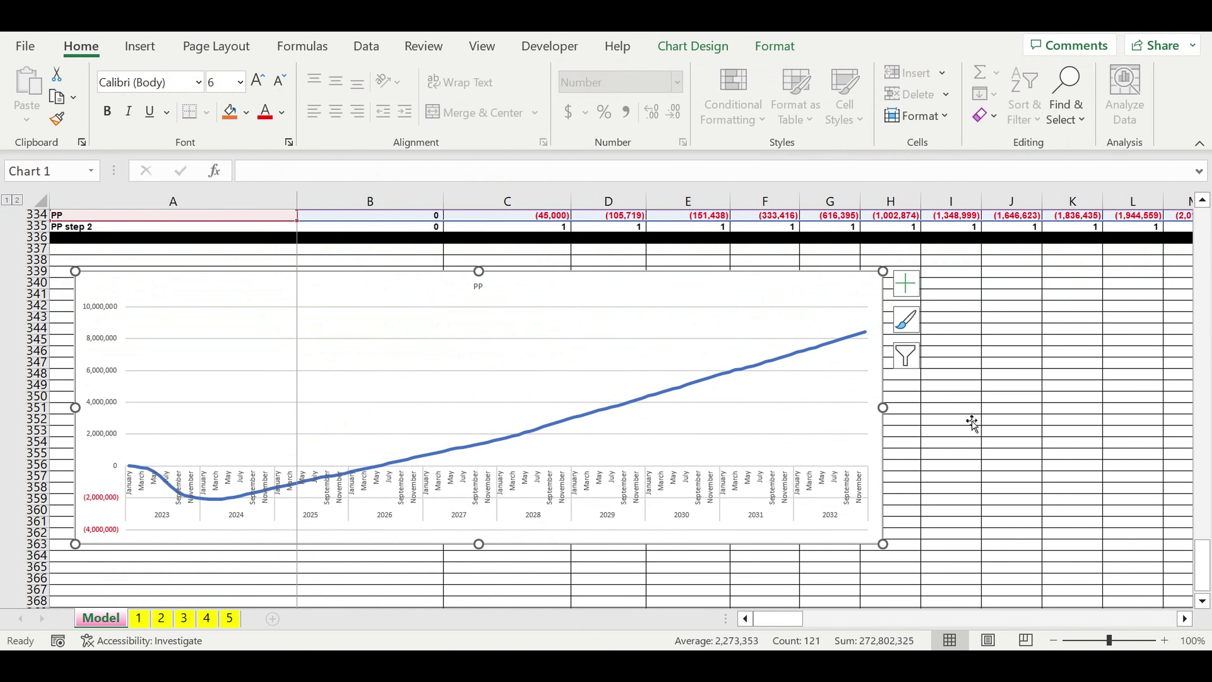
Increase the PP chart's height so it extends down to row 371
scroll(460, 424, down, 2)
click(420, 460)
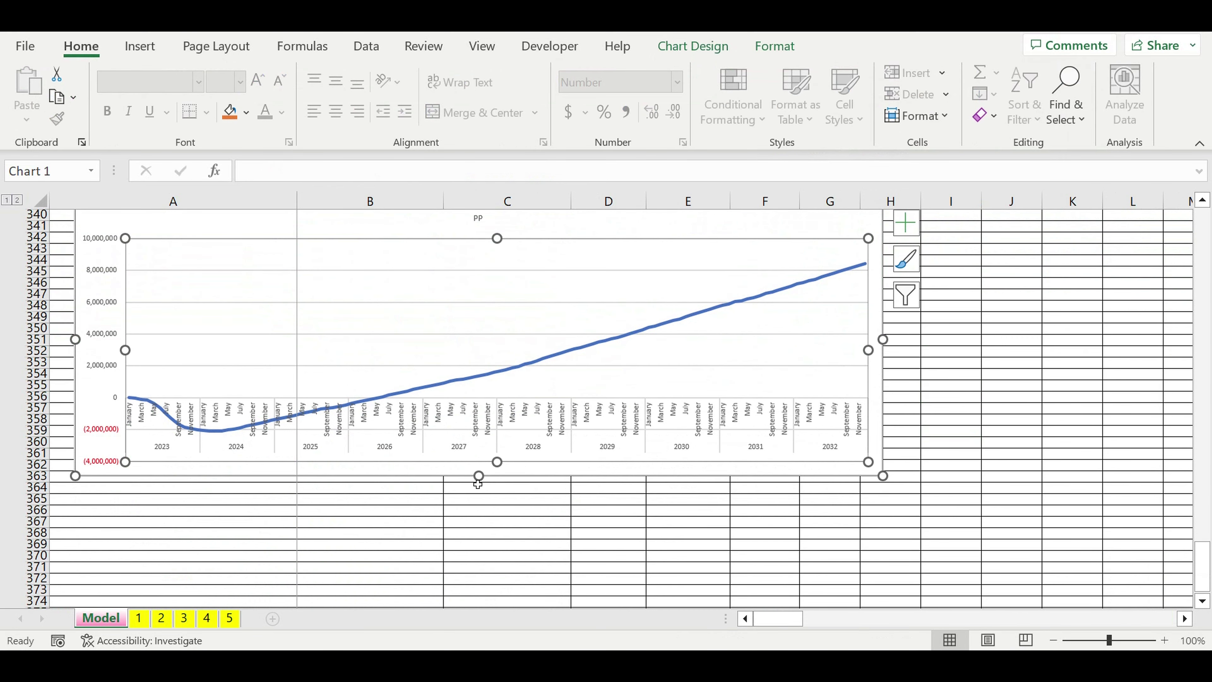
drag(478, 484, 487, 578)
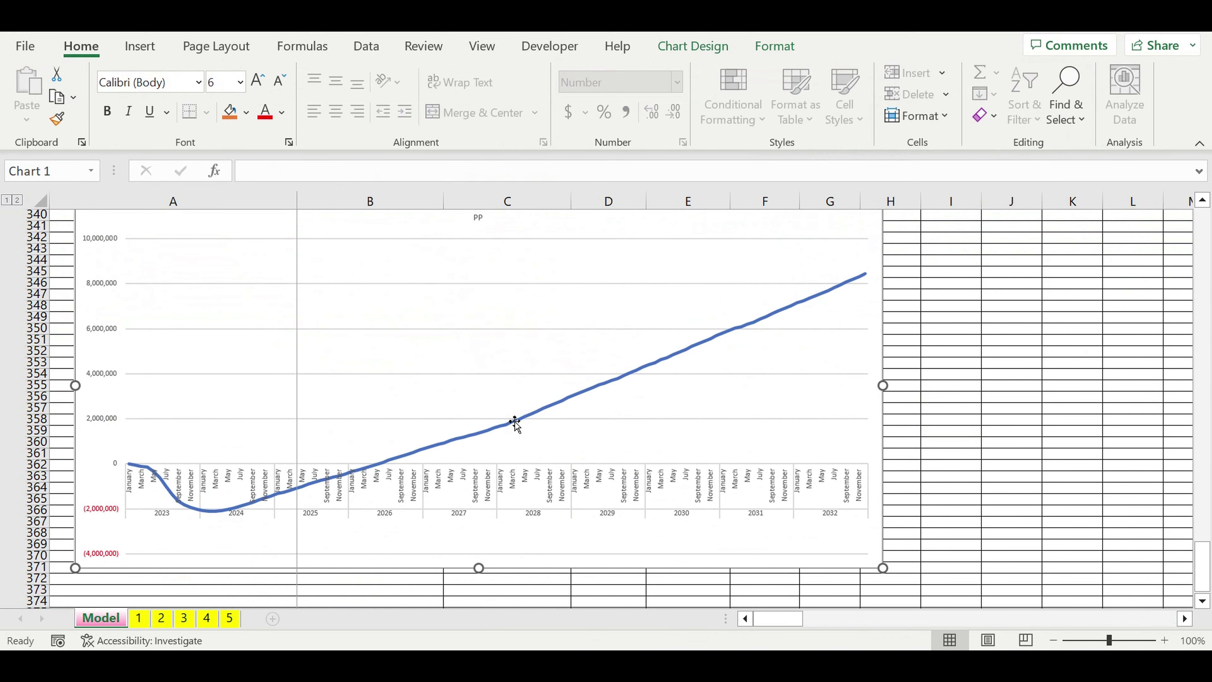
click(1090, 375)
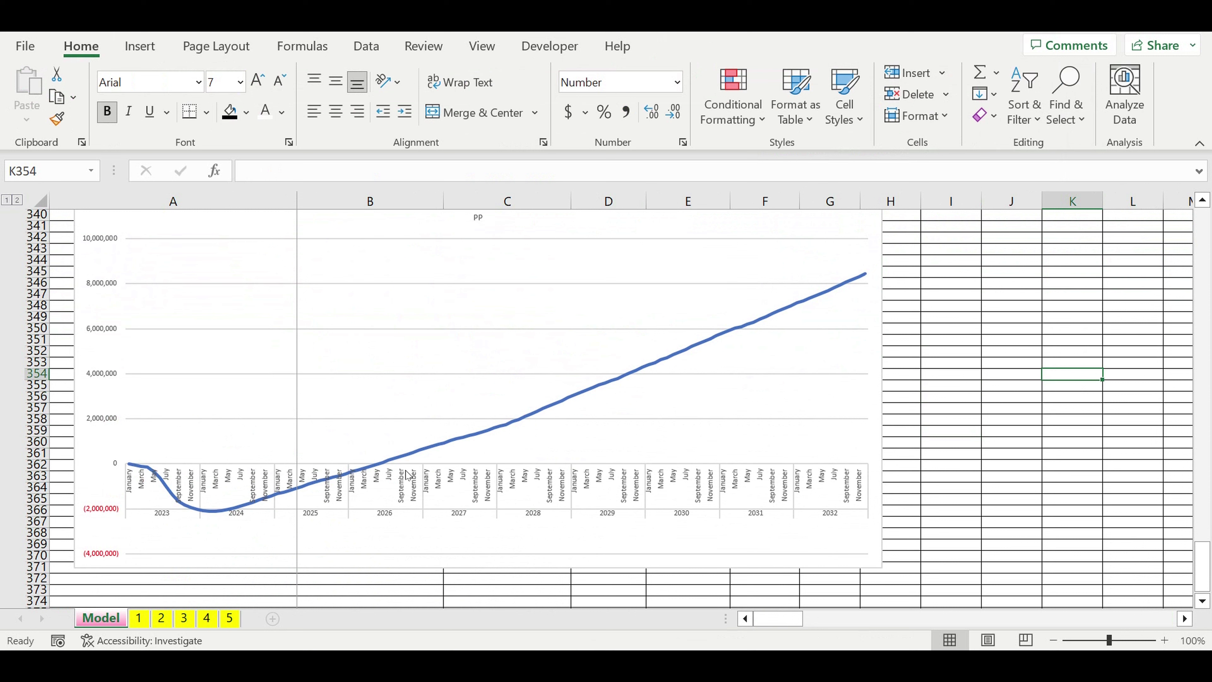
Inspect the data point where the PP line crosses zero on the chart
click(383, 463)
click(383, 463)
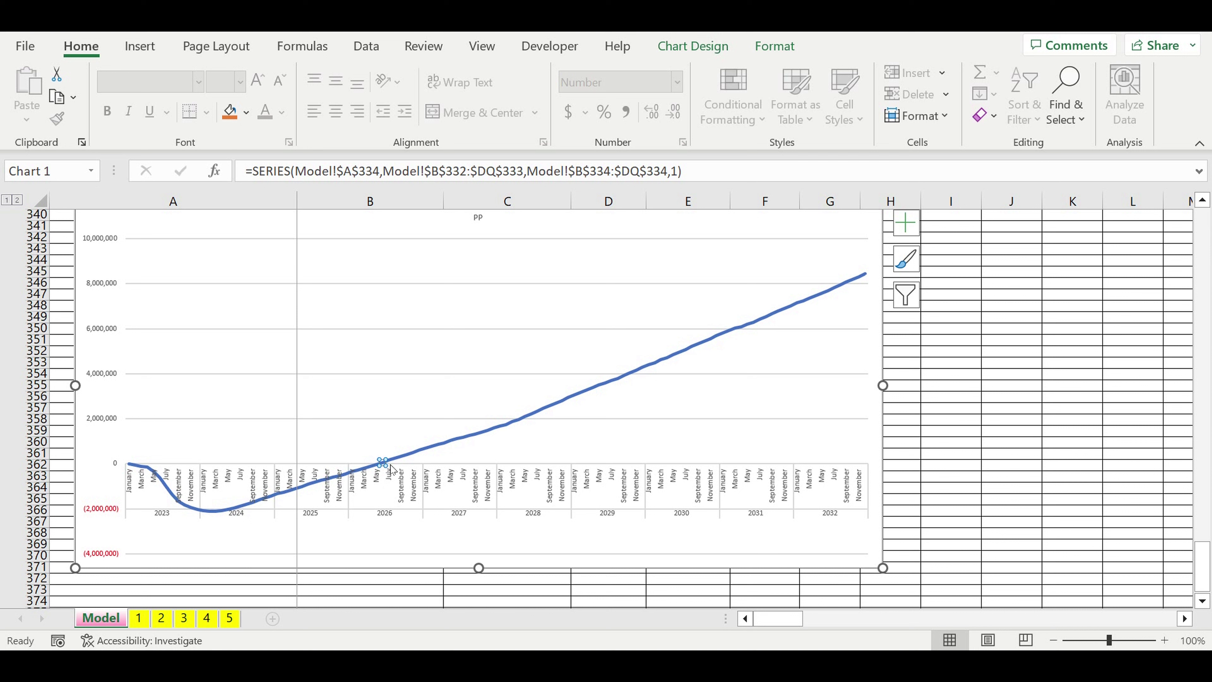
mouse_move(392, 469)
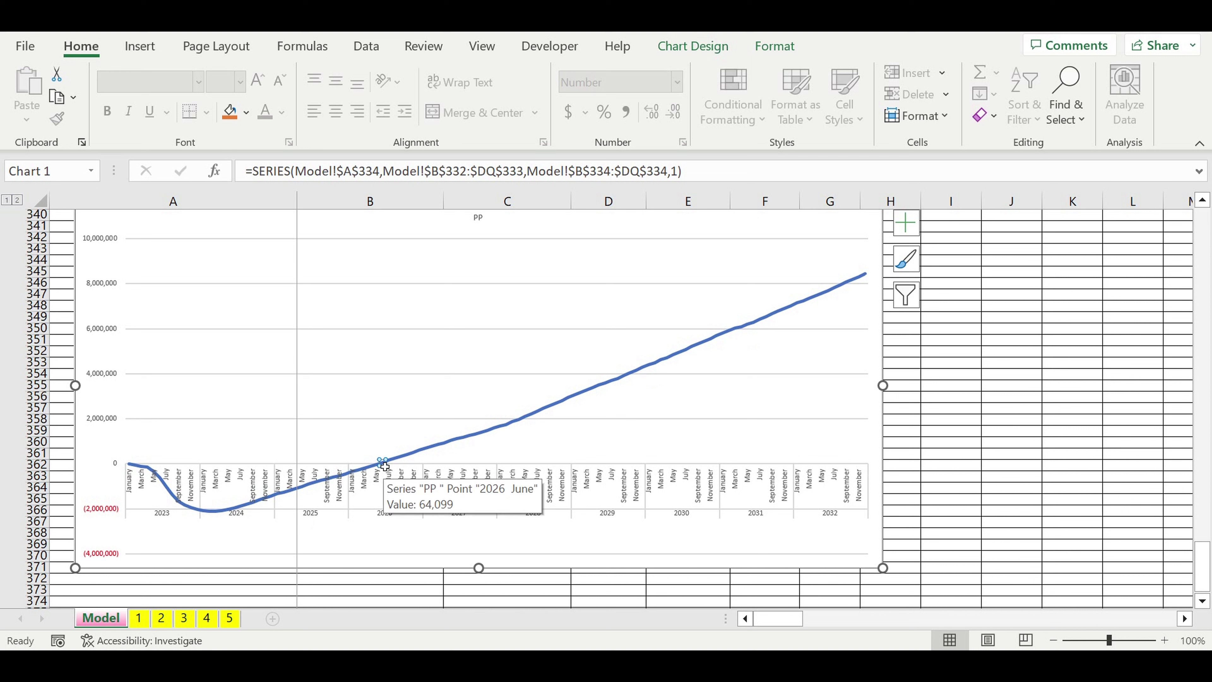
drag(385, 466, 393, 468)
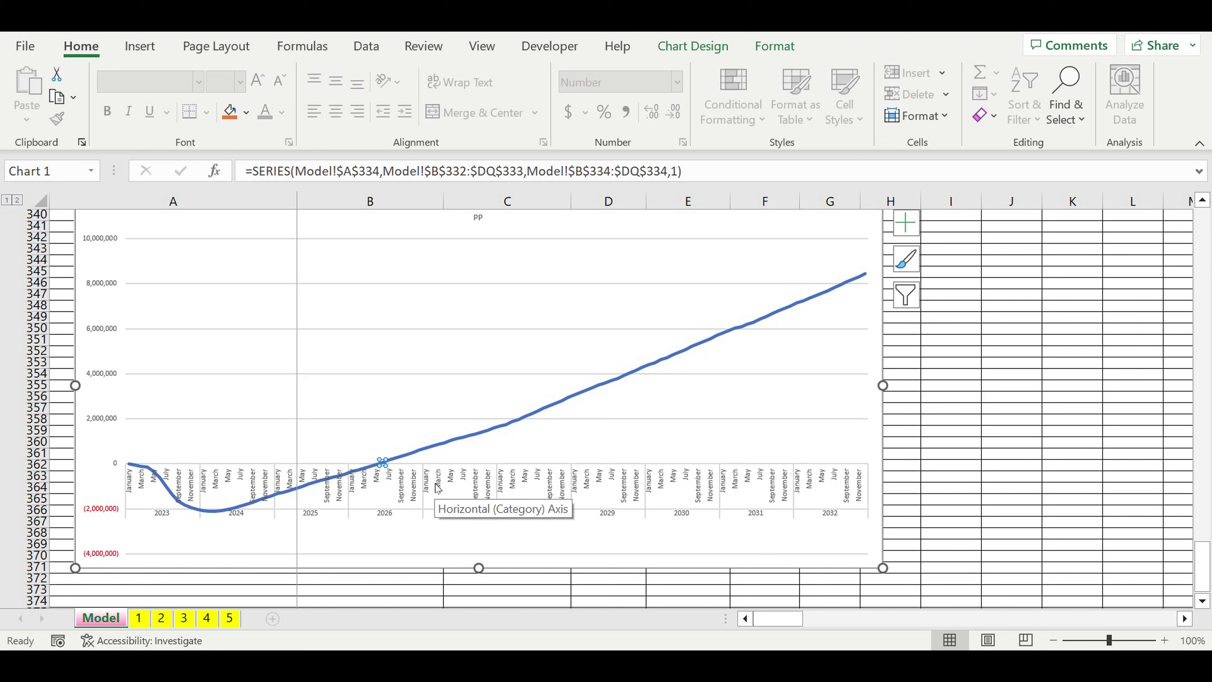
Set the Revenues Global COEFF of the trip types on sheet 1 to 100% and check the PP chart on the Model sheet
click(137, 619)
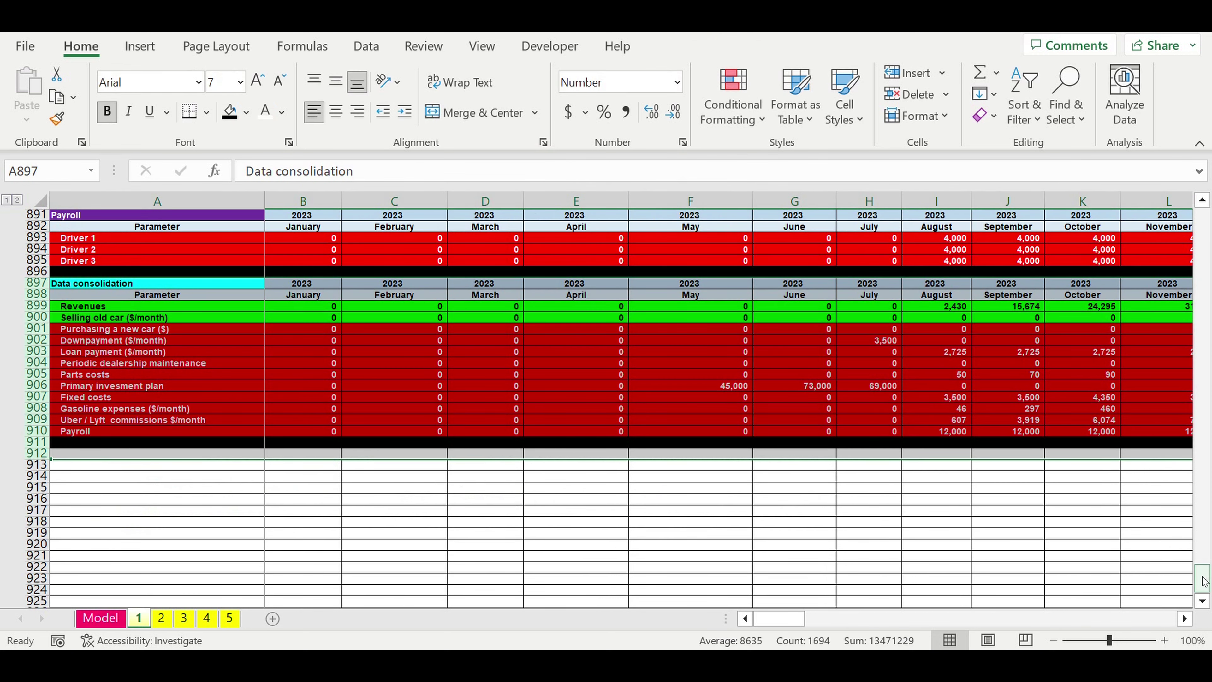
drag(1204, 582, 1203, 224)
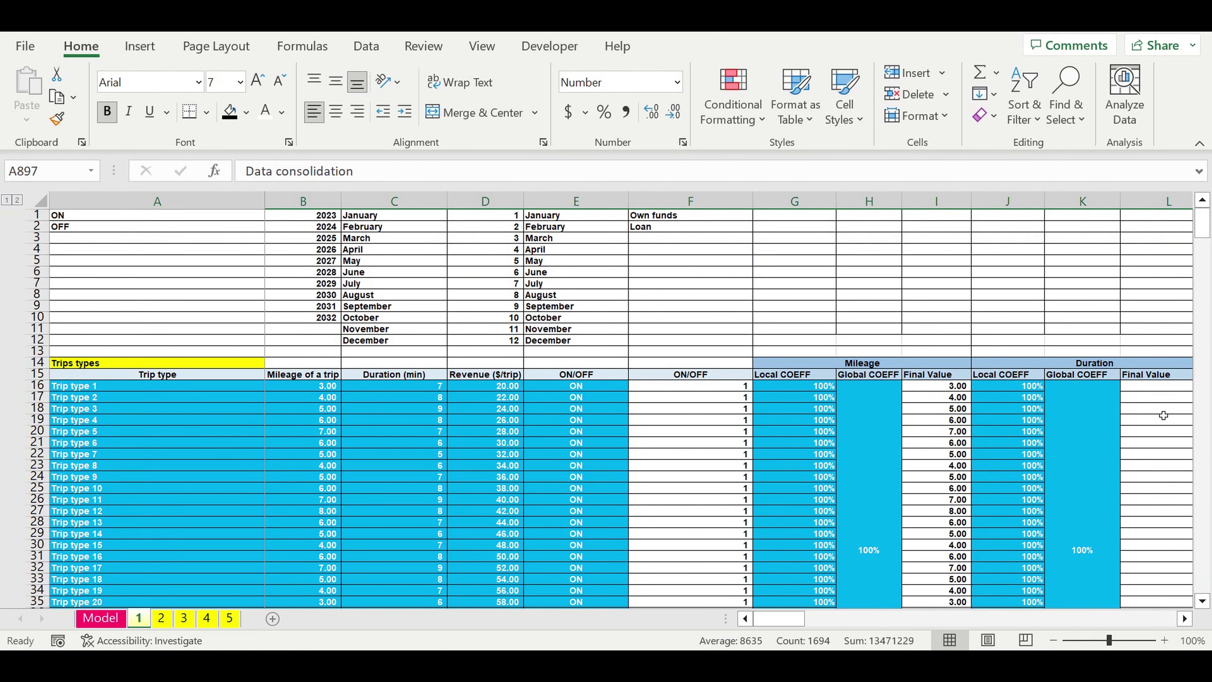
click(1187, 487)
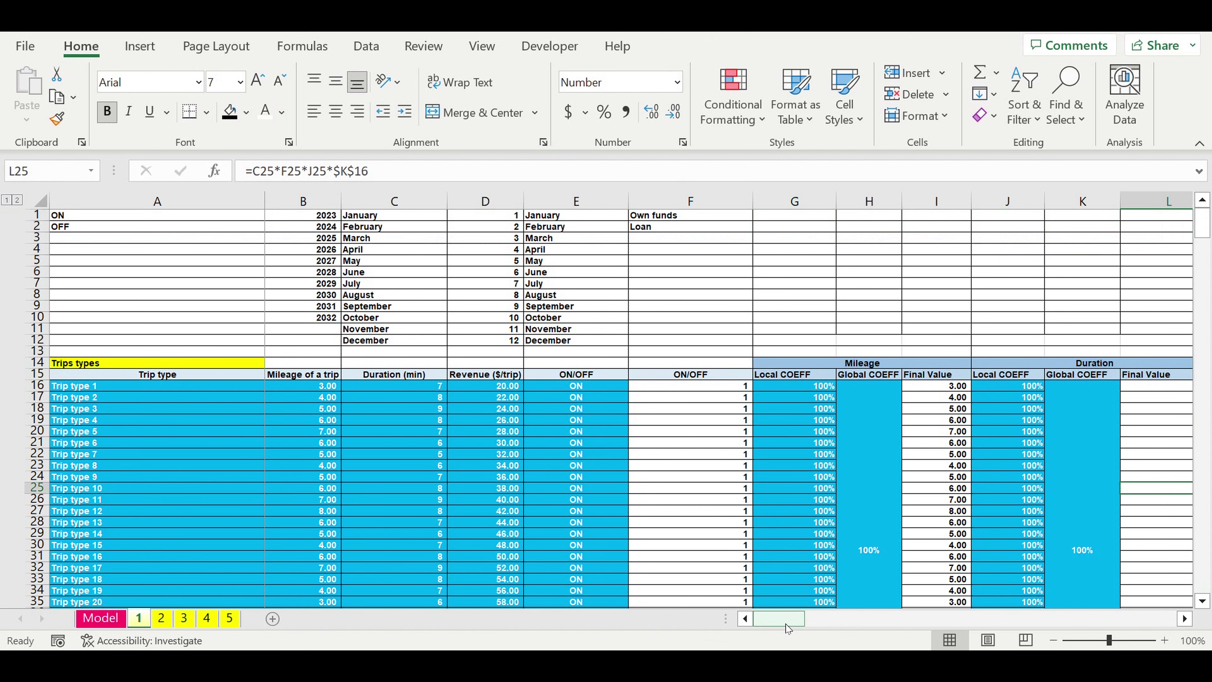
drag(786, 623, 825, 619)
click(557, 540)
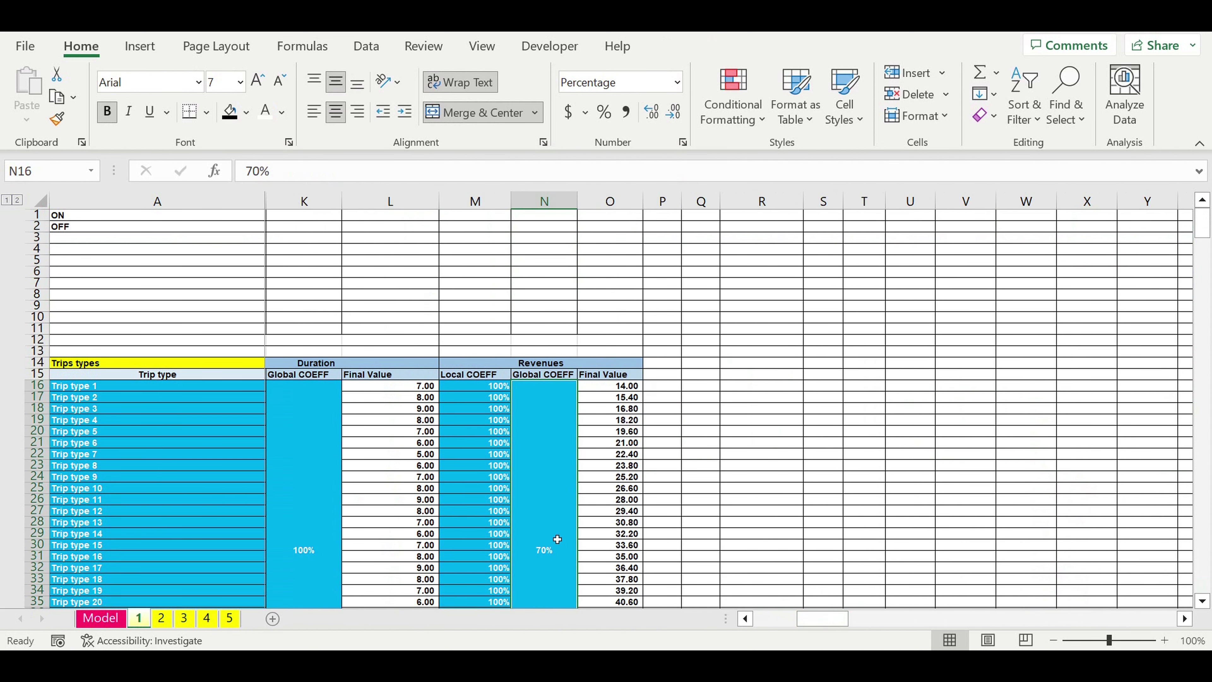
text(100)
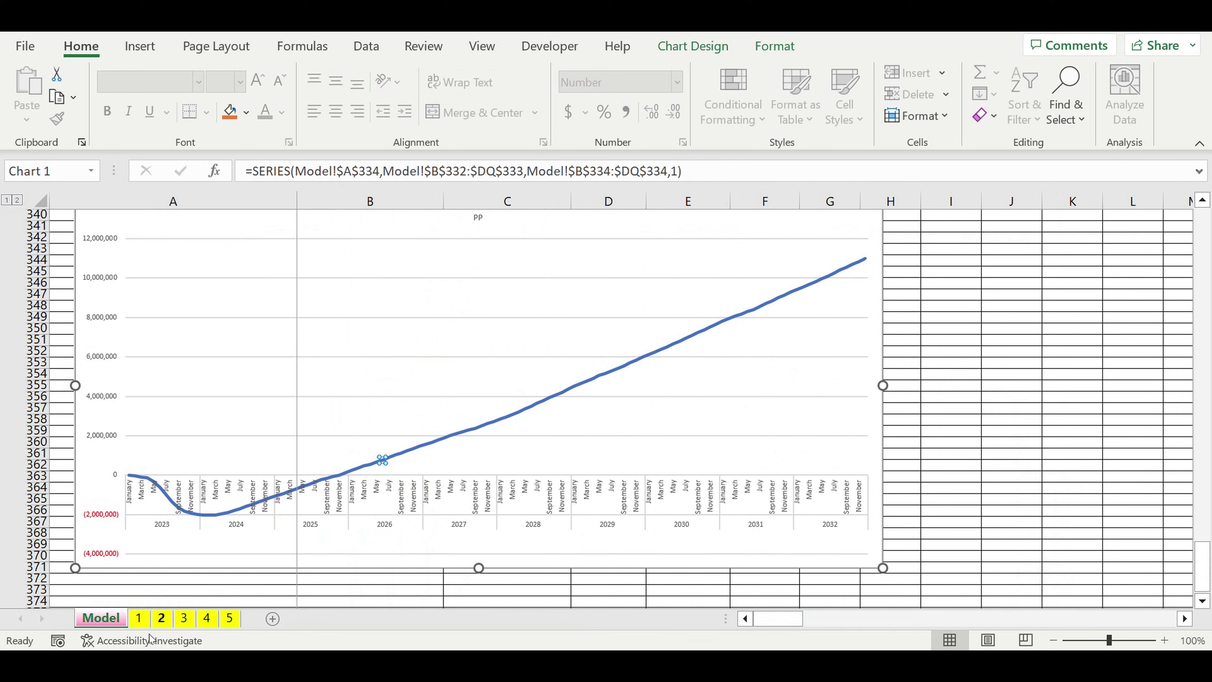
Set the Revenues Global COEFF in N16 on sheet 1 to 50%
click(146, 624)
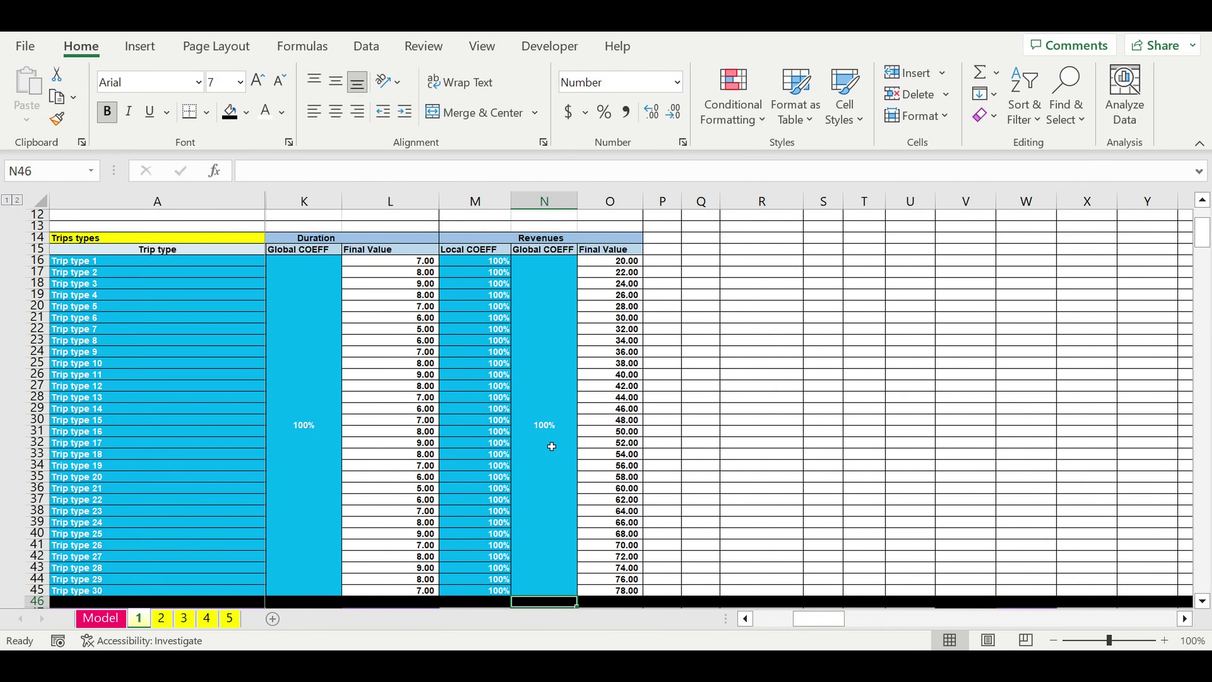
click(552, 446)
text(50)
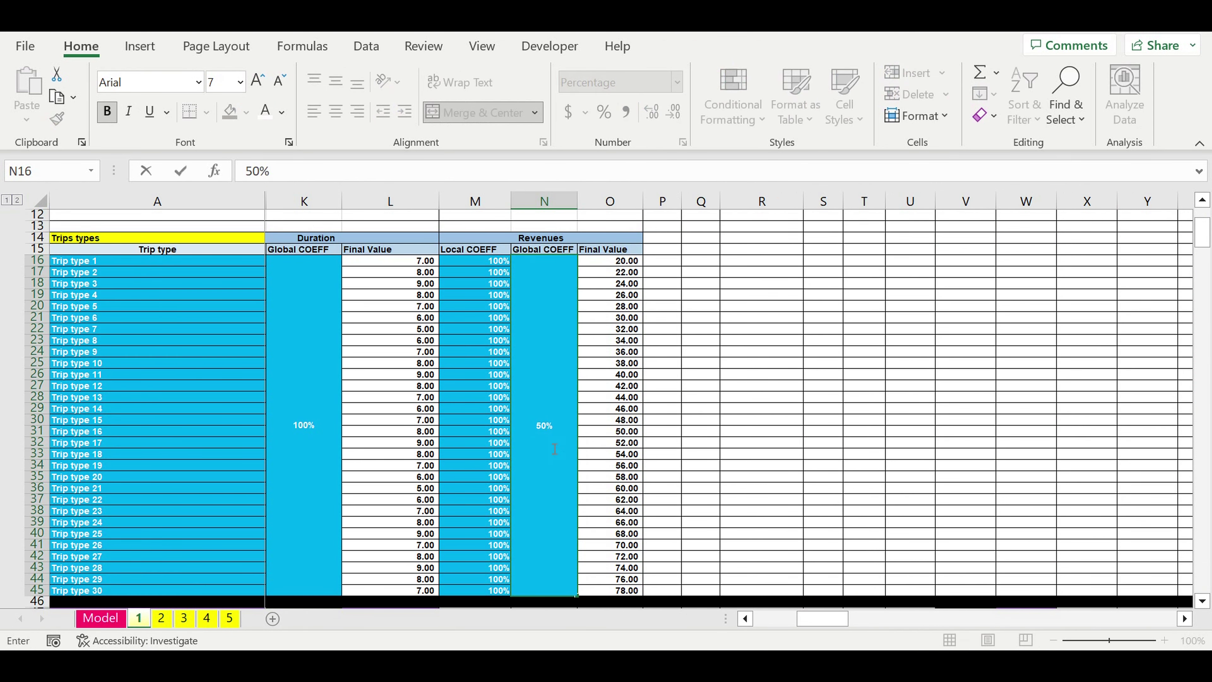
click(706, 420)
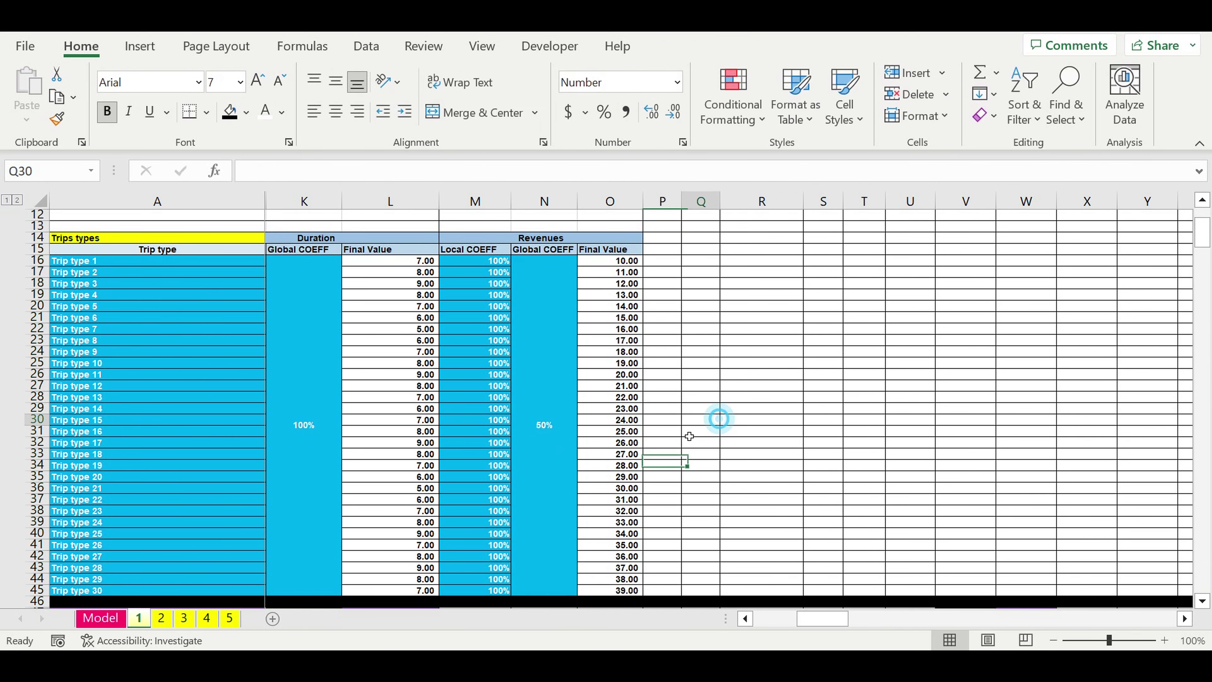
Check the PP chart on the Model sheet and set the Revenues Global COEFF in N16 on sheet 1 to 20%
click(106, 620)
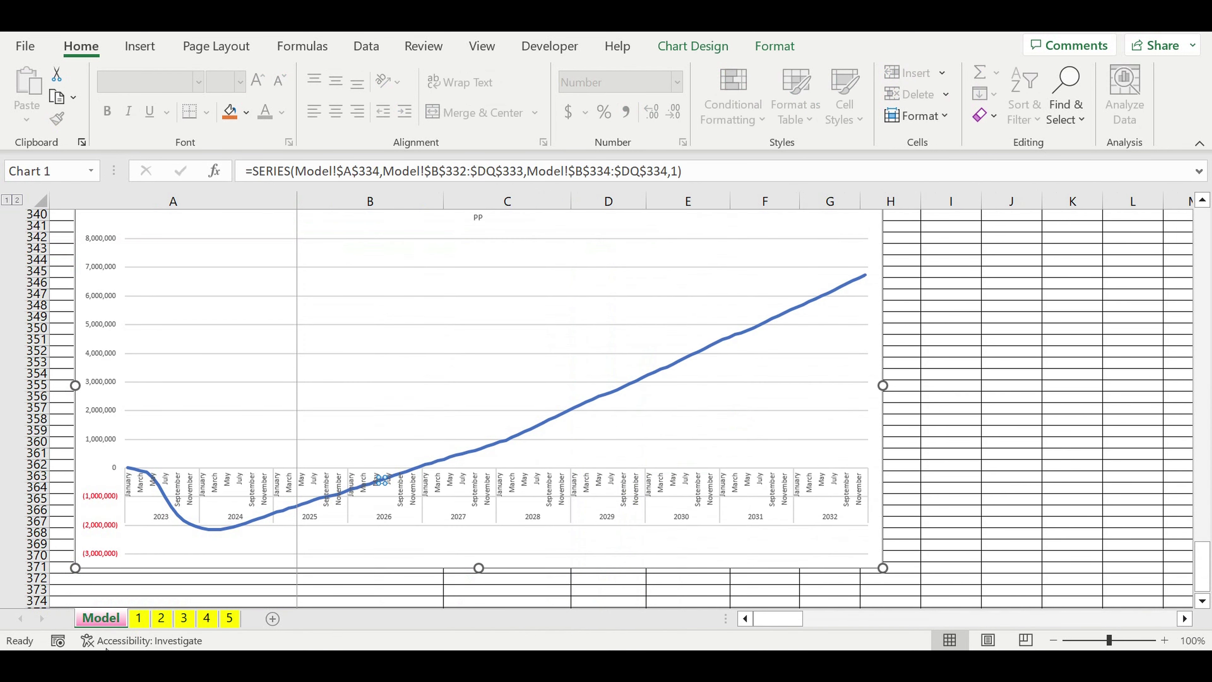
click(137, 626)
click(549, 429)
text(2)
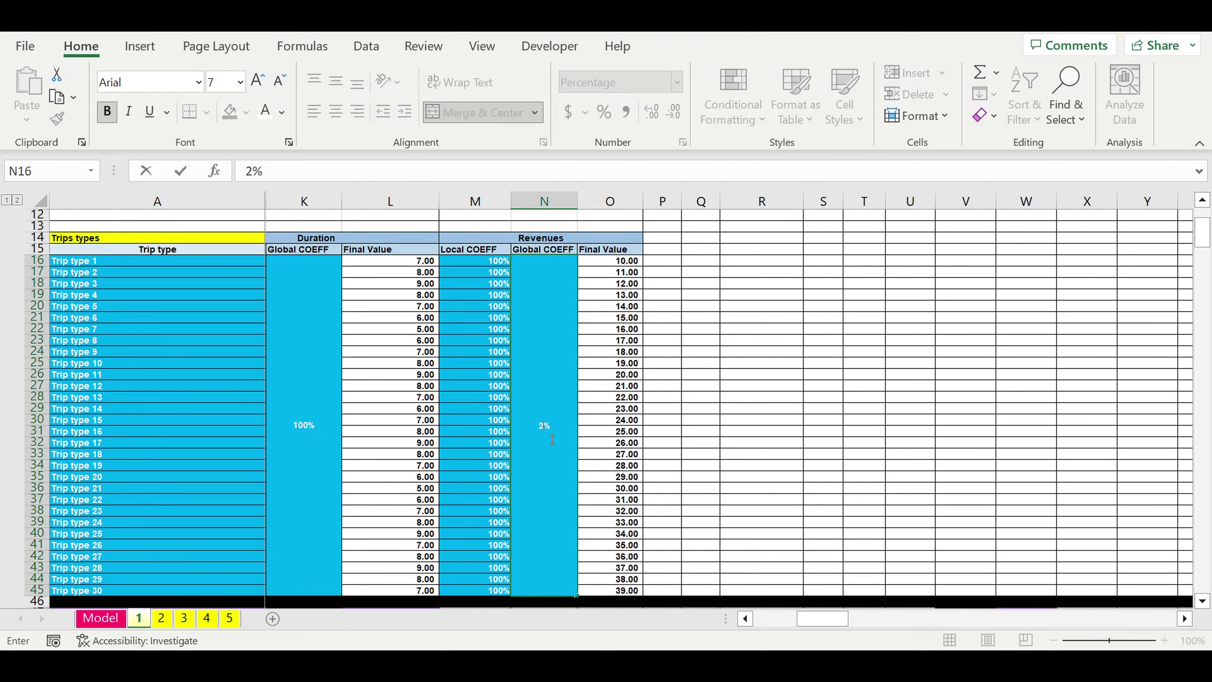
text(0)
key(Return)
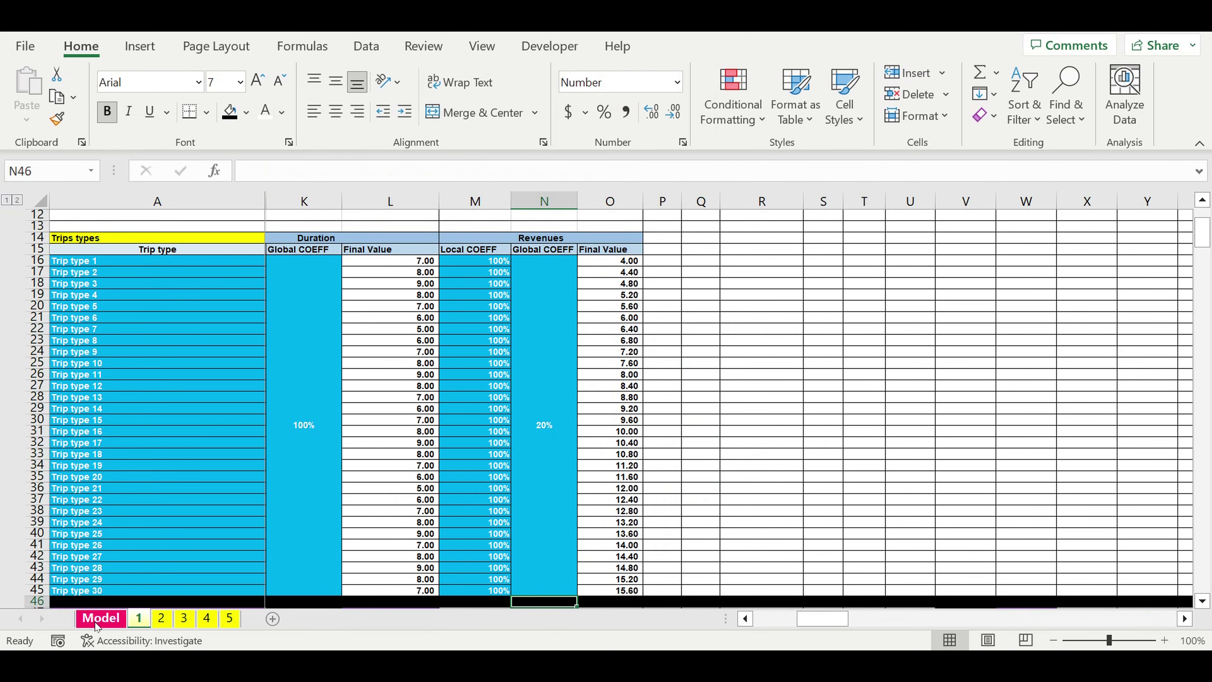
View the PP chart on the Model sheet and inspect the data point where the line crosses zero
key(ctrl+Page_Up)
key(ctrl+Page_Down)
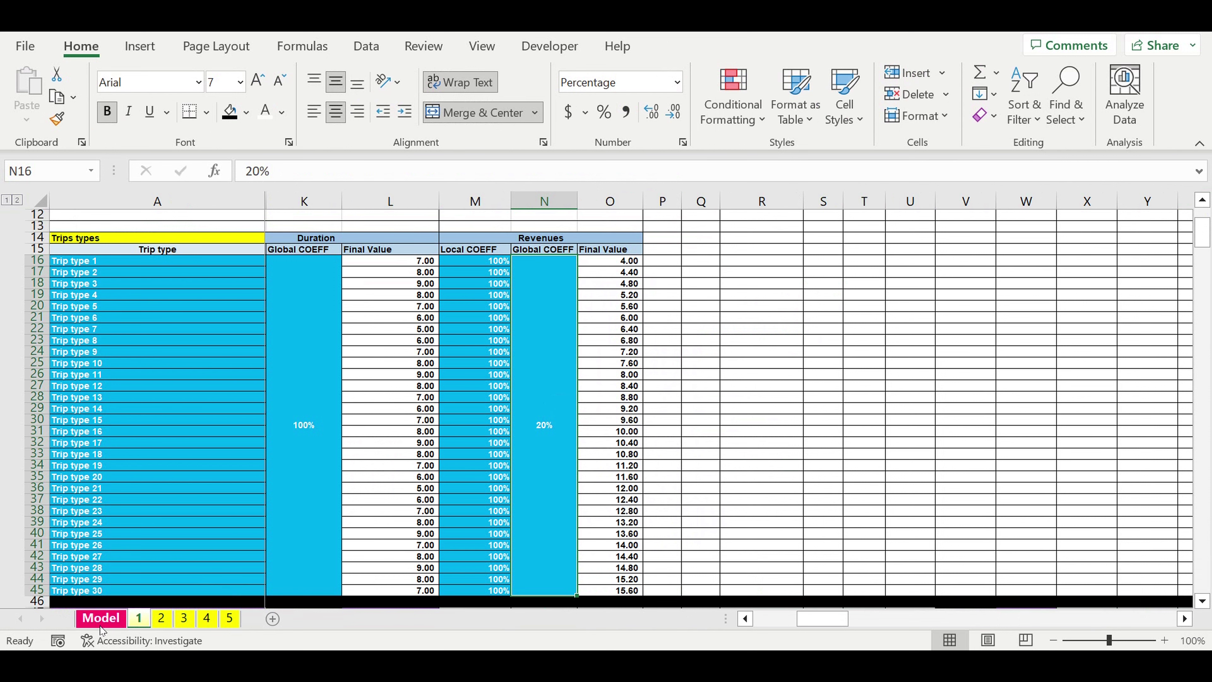
click(101, 621)
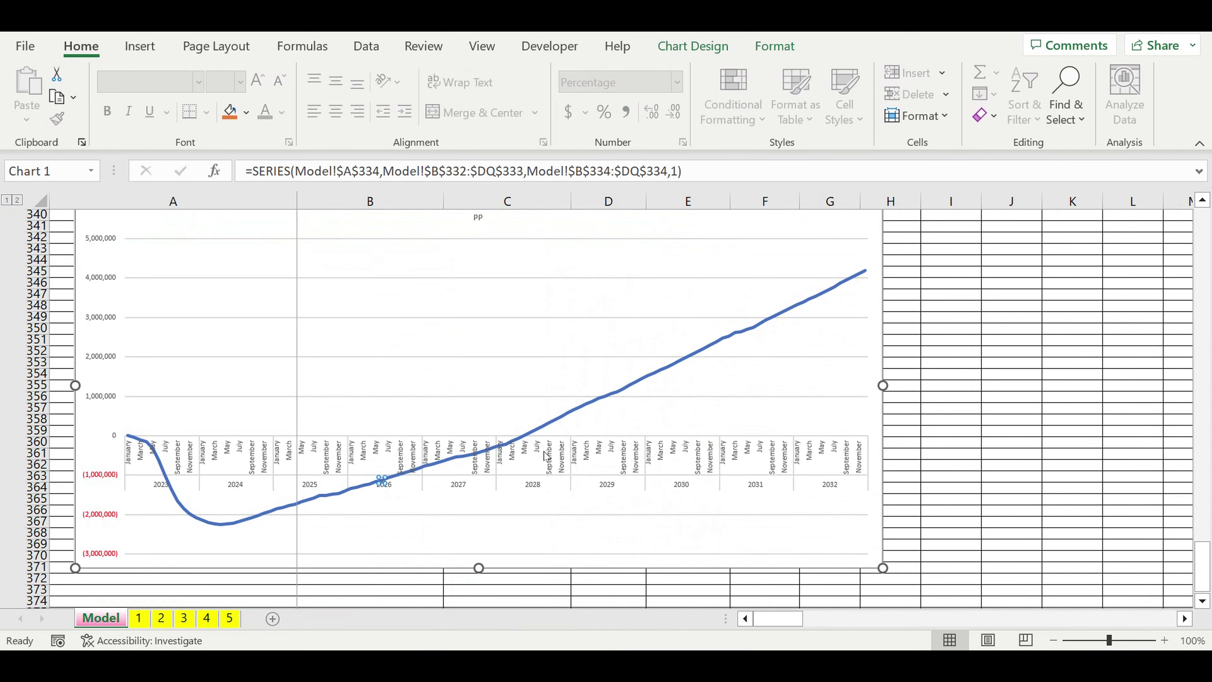
click(520, 443)
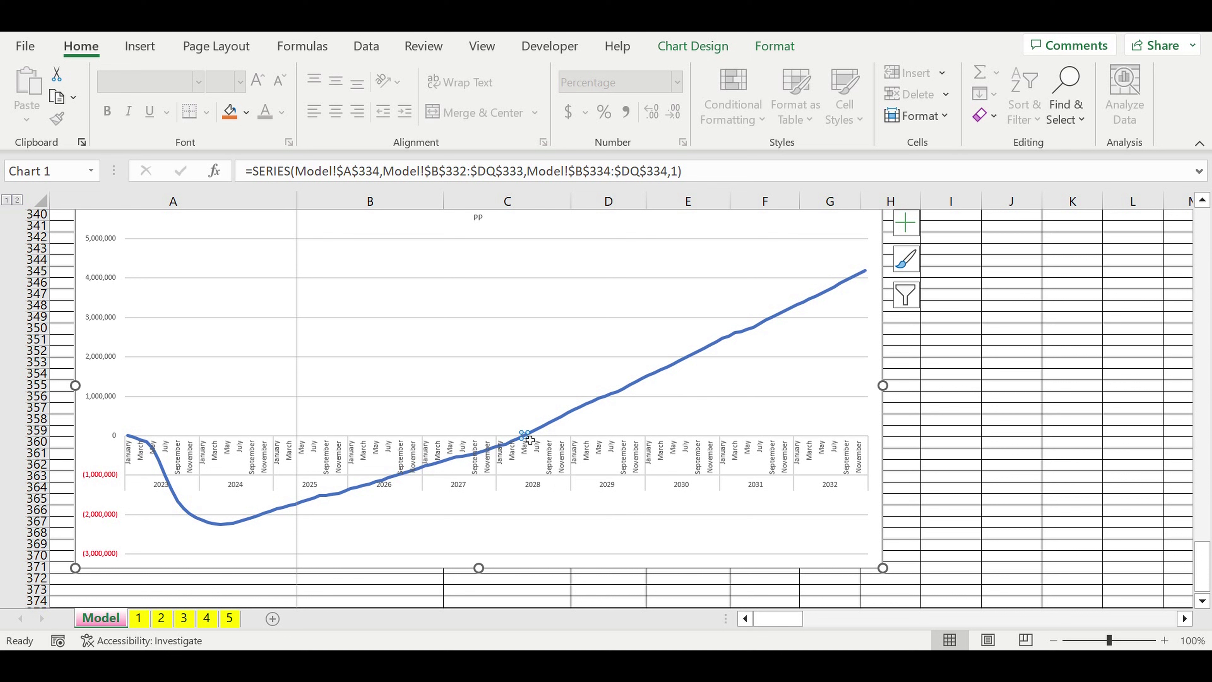
mouse_move(529, 439)
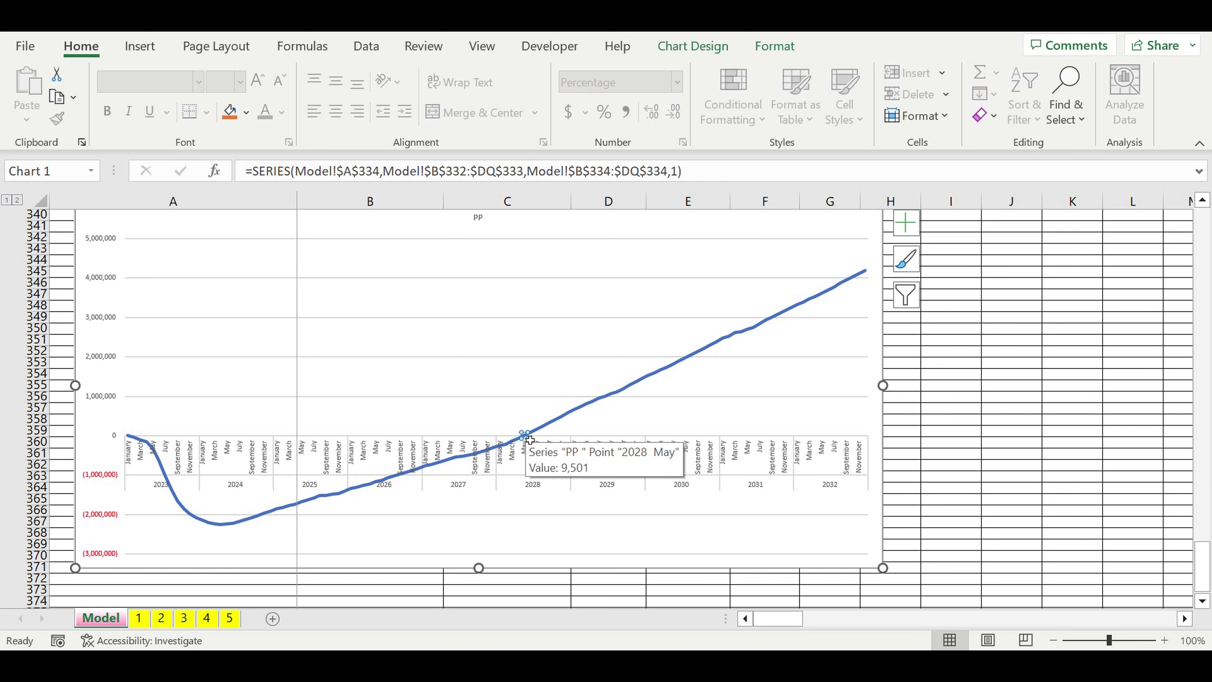
Locate the month in PP row 334 where the value turns positive and compare it with the preceding month
scroll(530, 440, up, 8)
click(949, 512)
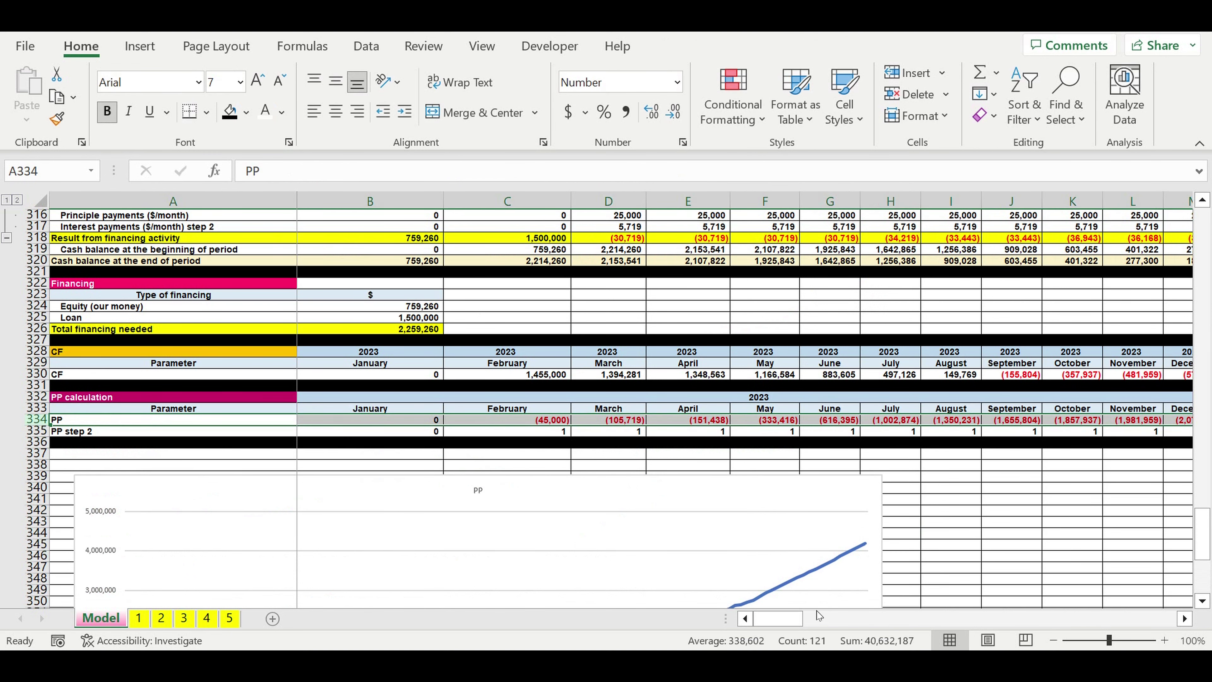
drag(792, 621, 997, 644)
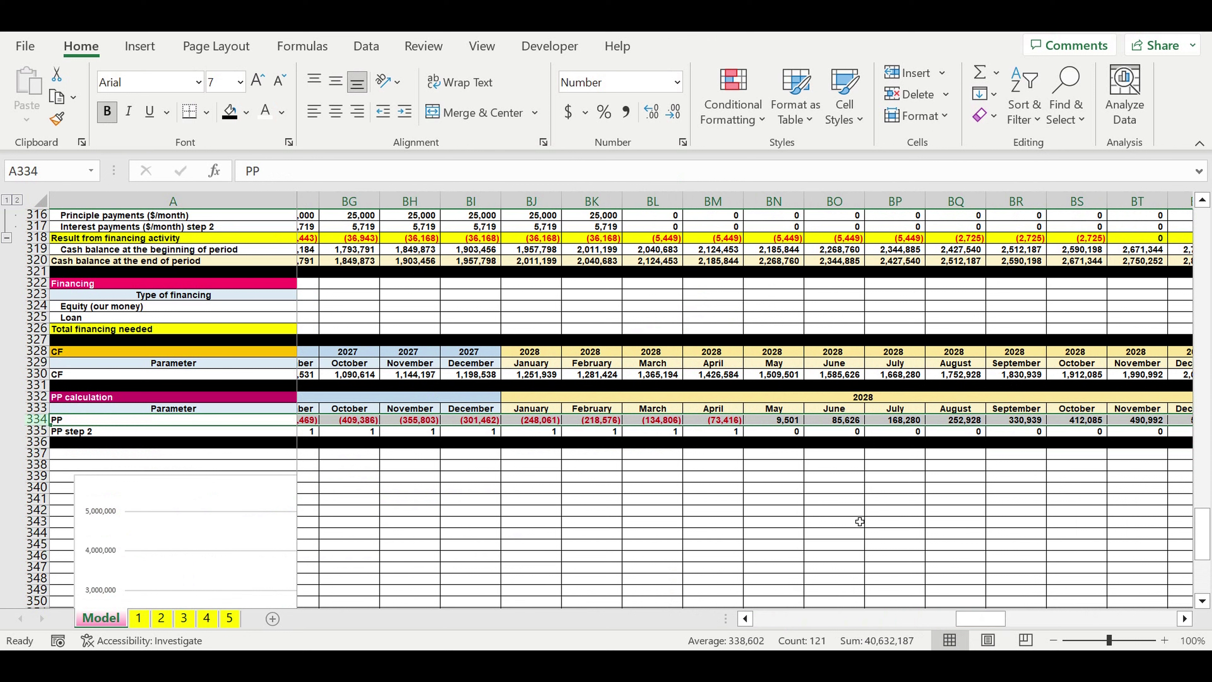
click(834, 499)
click(782, 423)
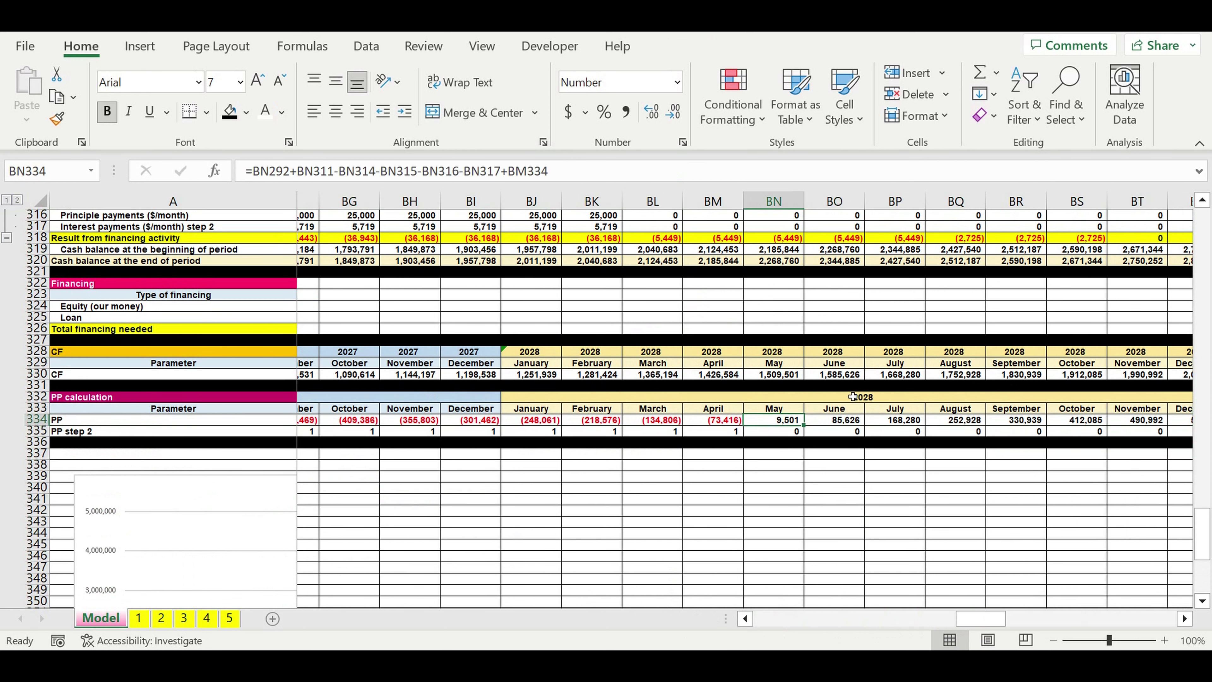
click(725, 423)
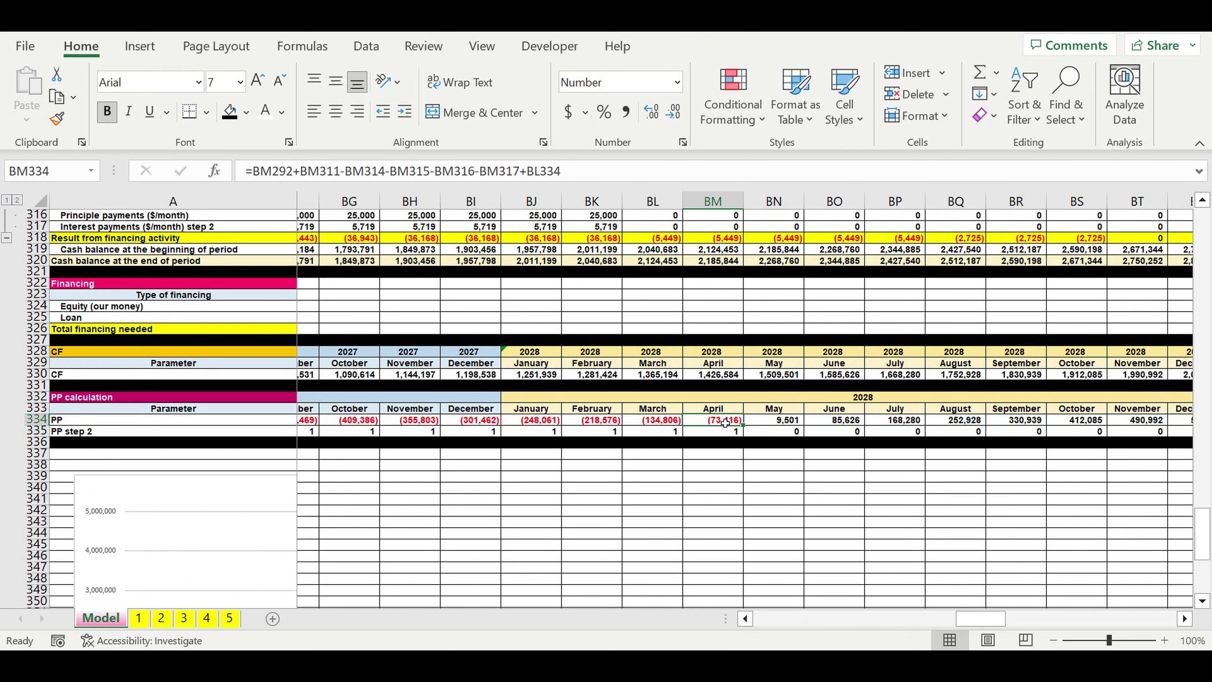
click(769, 424)
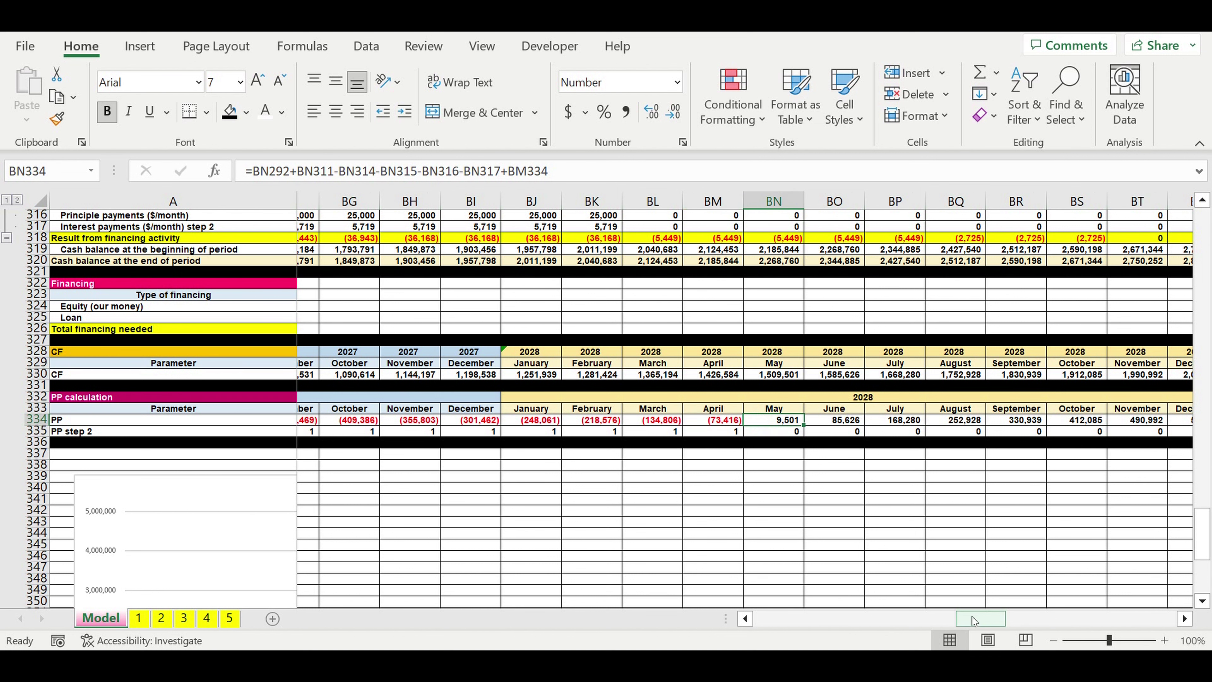
Copy the PP chart and paste the copy at cell H1 of the Model sheet
drag(979, 624, 777, 621)
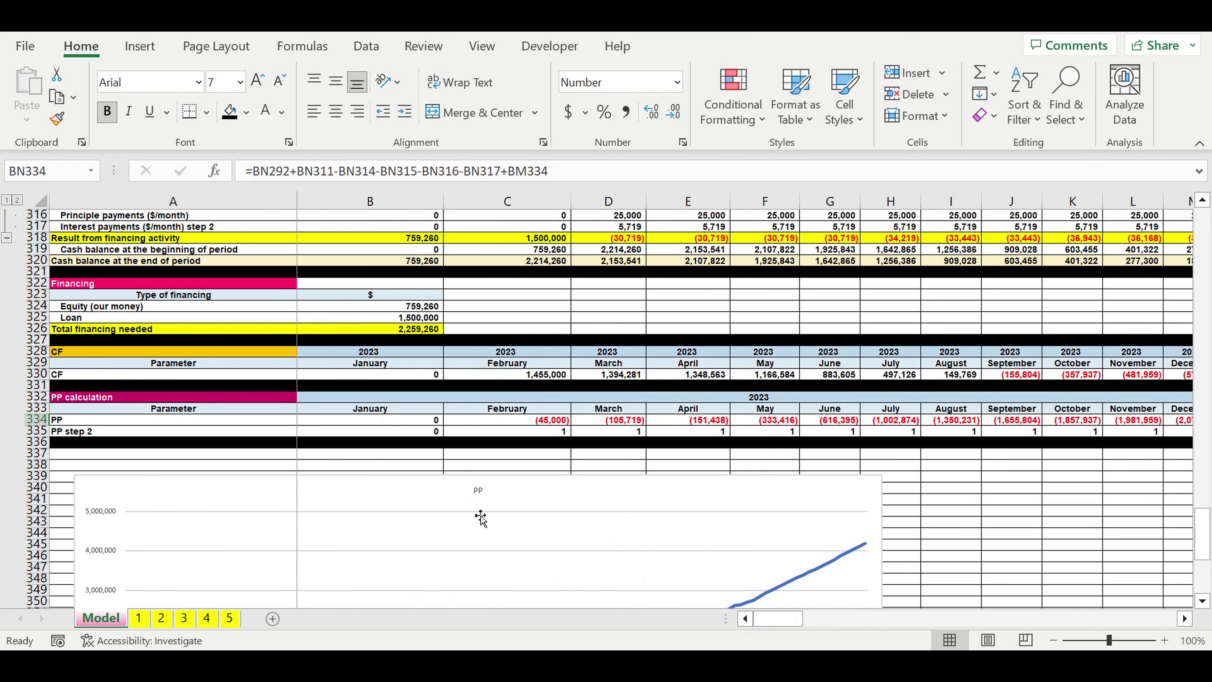
scroll(484, 511, down, 2)
click(516, 427)
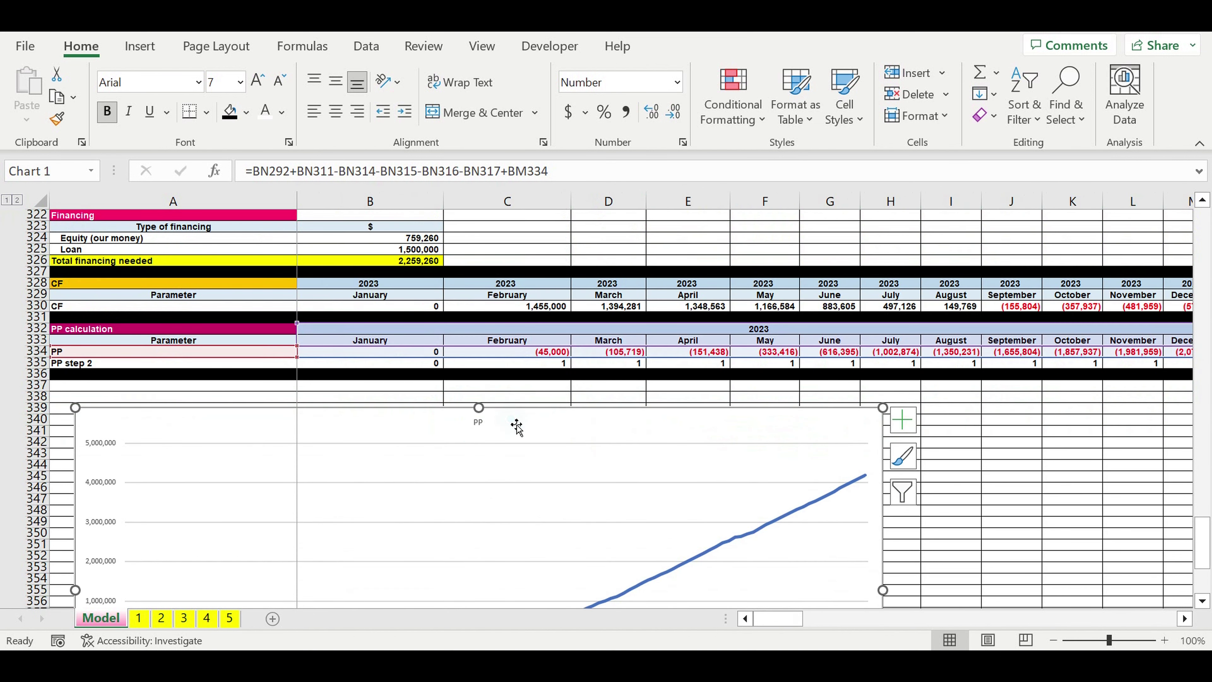
click(965, 466)
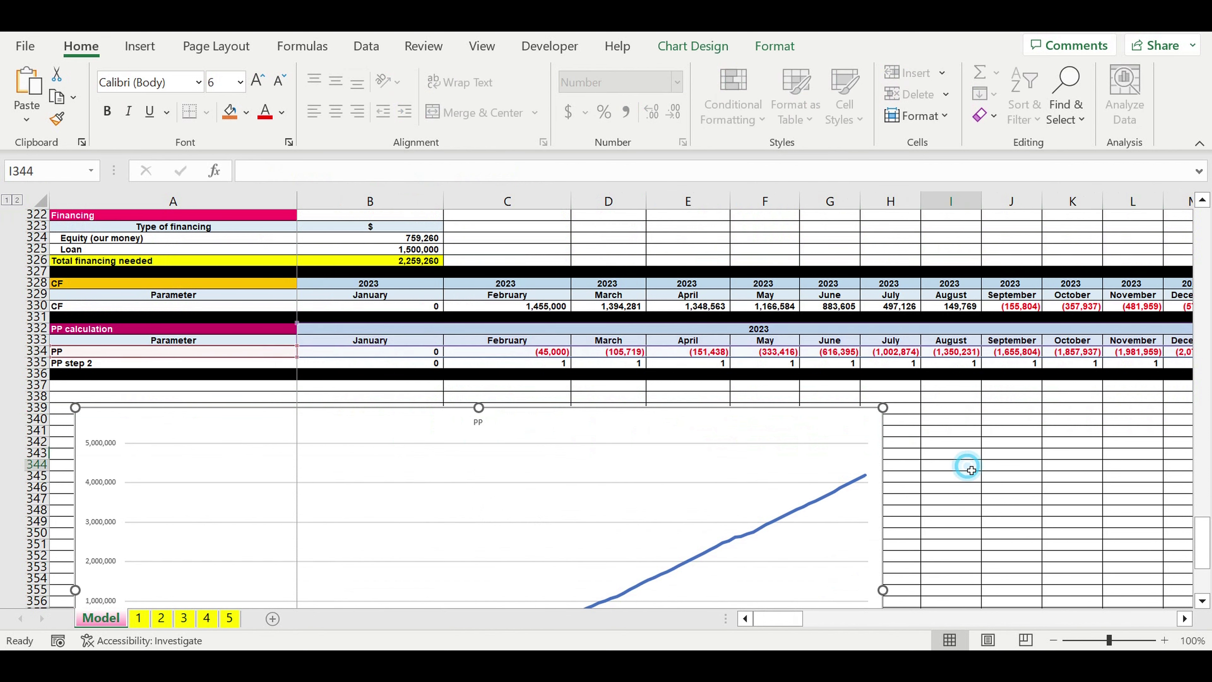
drag(1200, 554, 1191, 143)
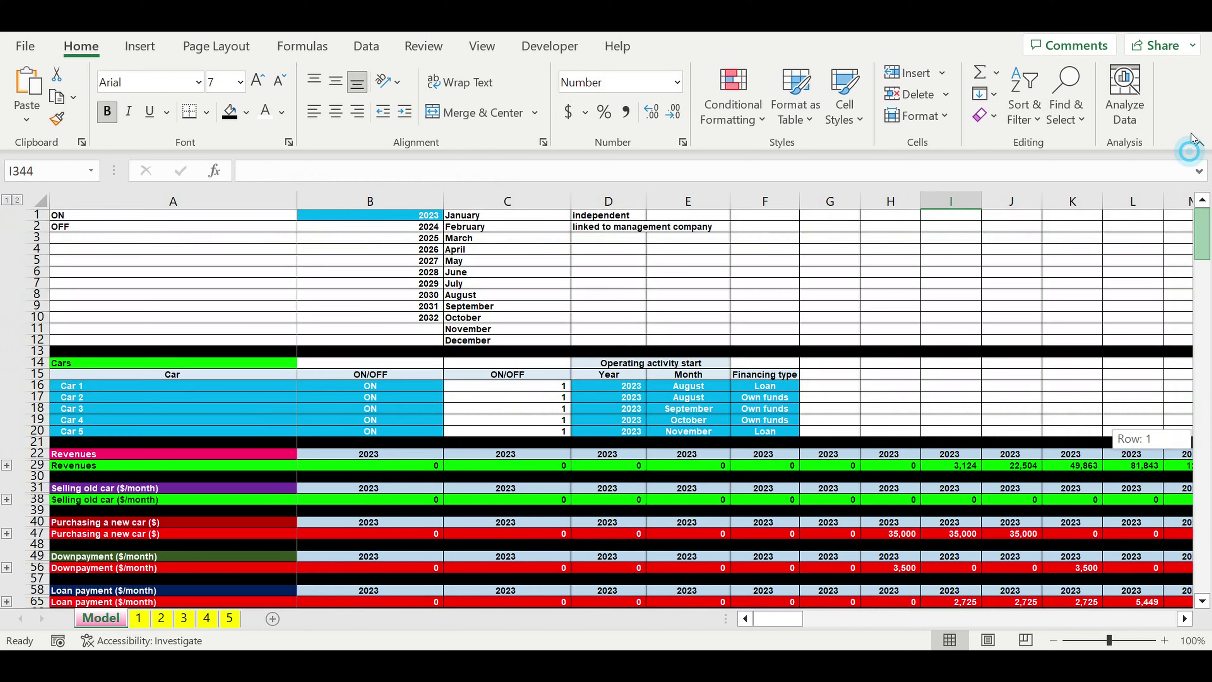
click(872, 217)
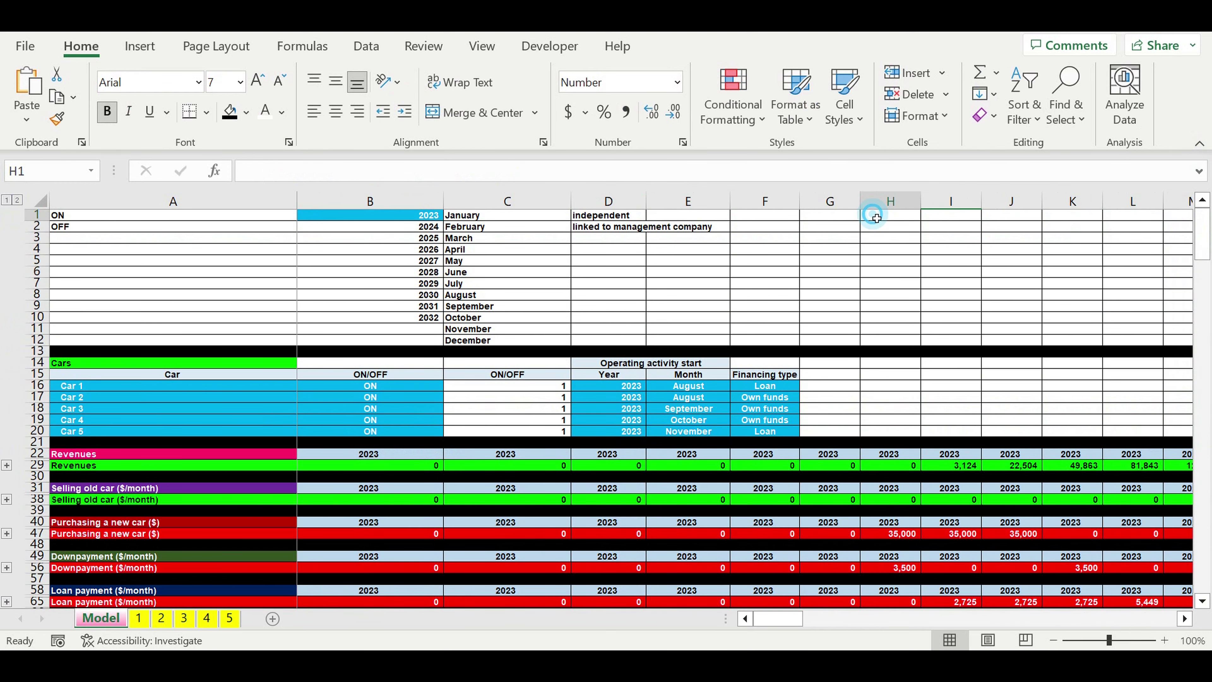
key(ctrl+v)
Shrink the copied PP chart to about half its width and height
drag(920, 236, 862, 242)
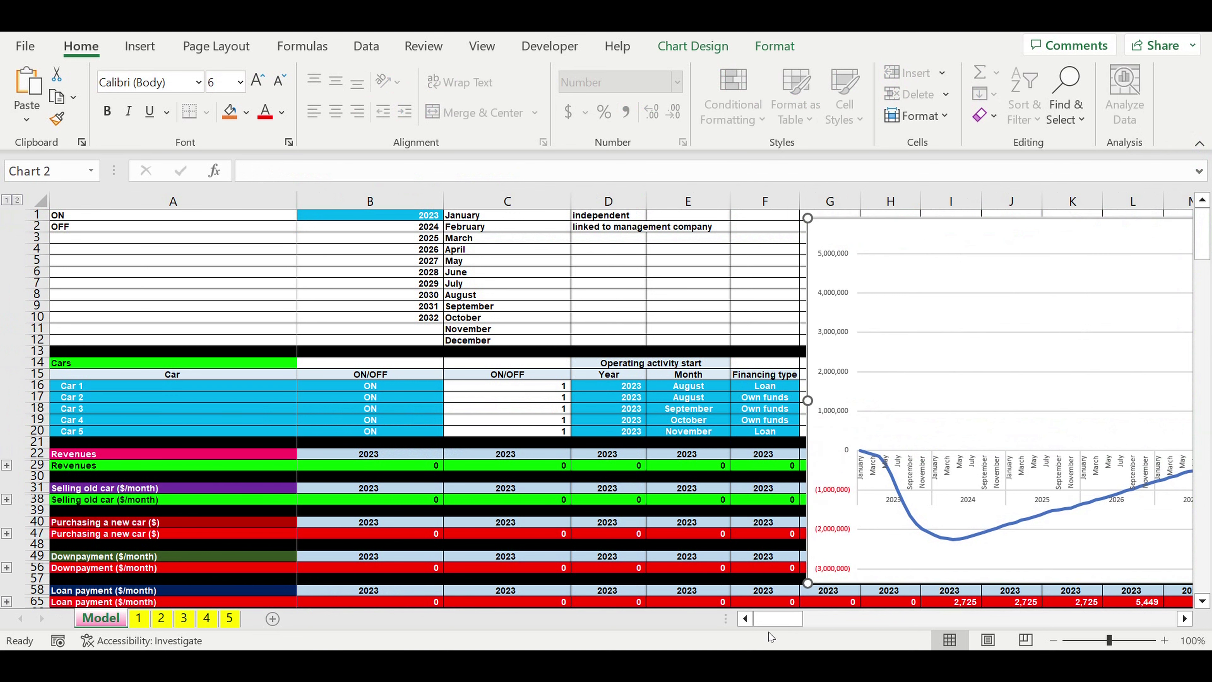
drag(775, 618, 824, 642)
drag(700, 584, 486, 499)
drag(829, 619, 781, 620)
drag(883, 260, 622, 347)
drag(1061, 269, 914, 391)
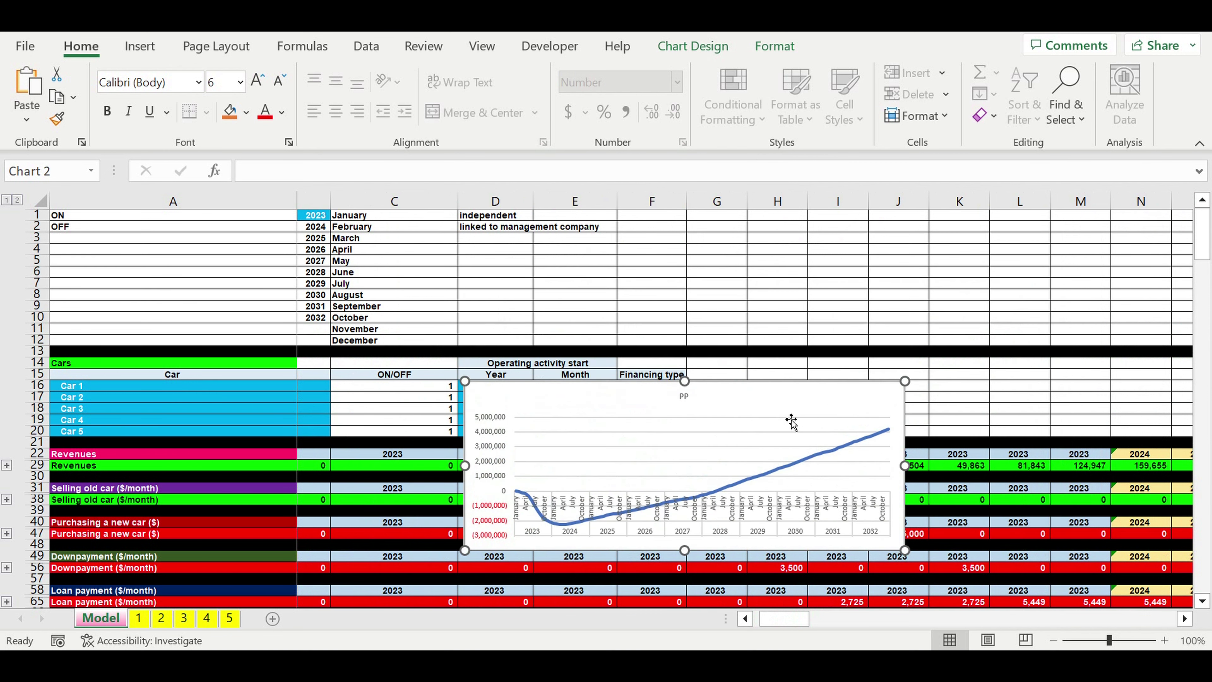
Place the copied PP chart beside the Cars table and enlarge it to span columns G to N and rows 1 to 20
drag(791, 421, 992, 284)
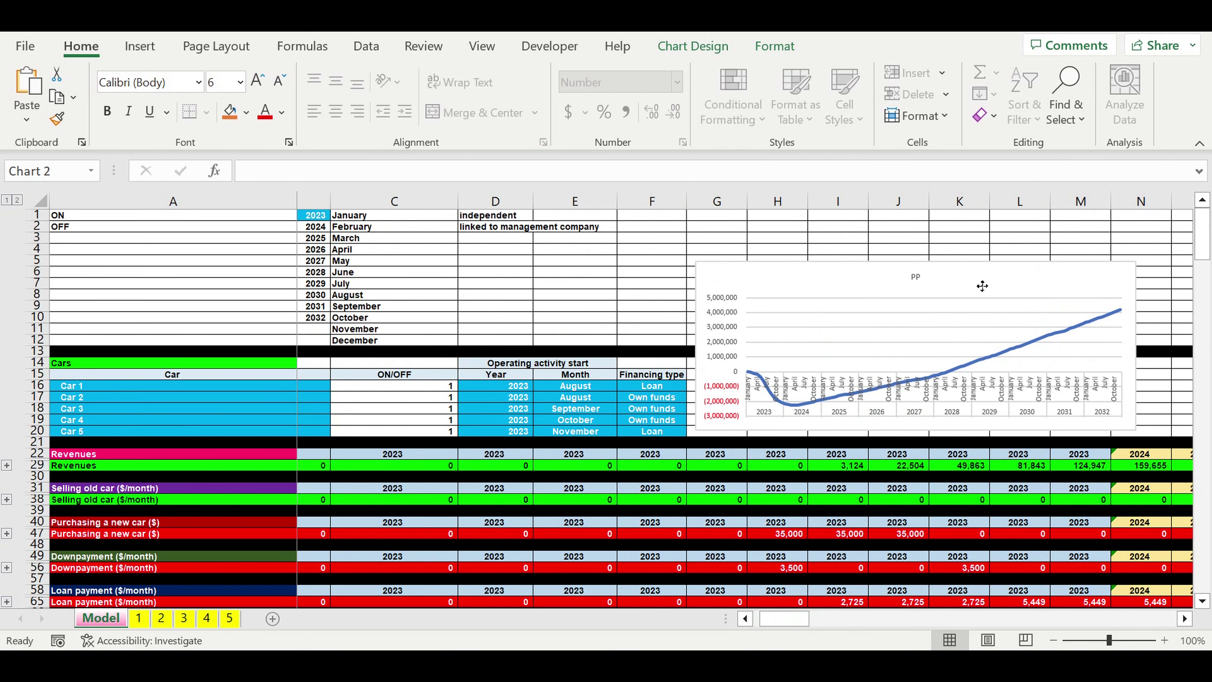
drag(916, 262, 916, 211)
drag(1146, 327, 1187, 336)
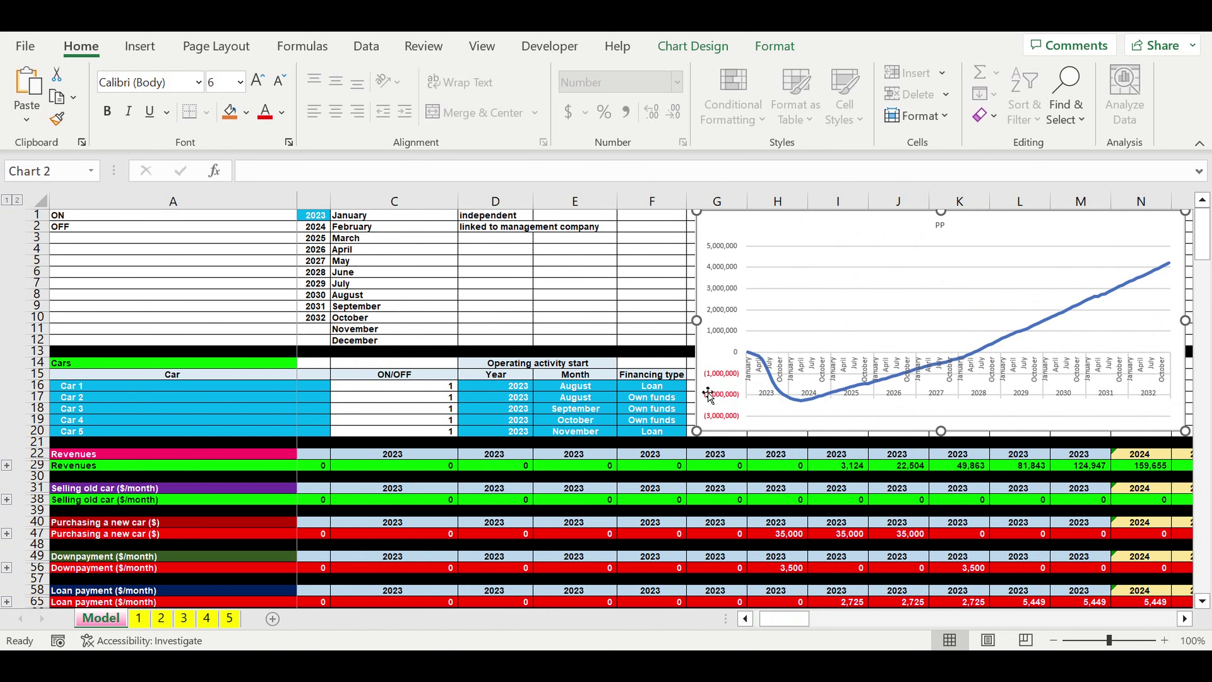
click(578, 400)
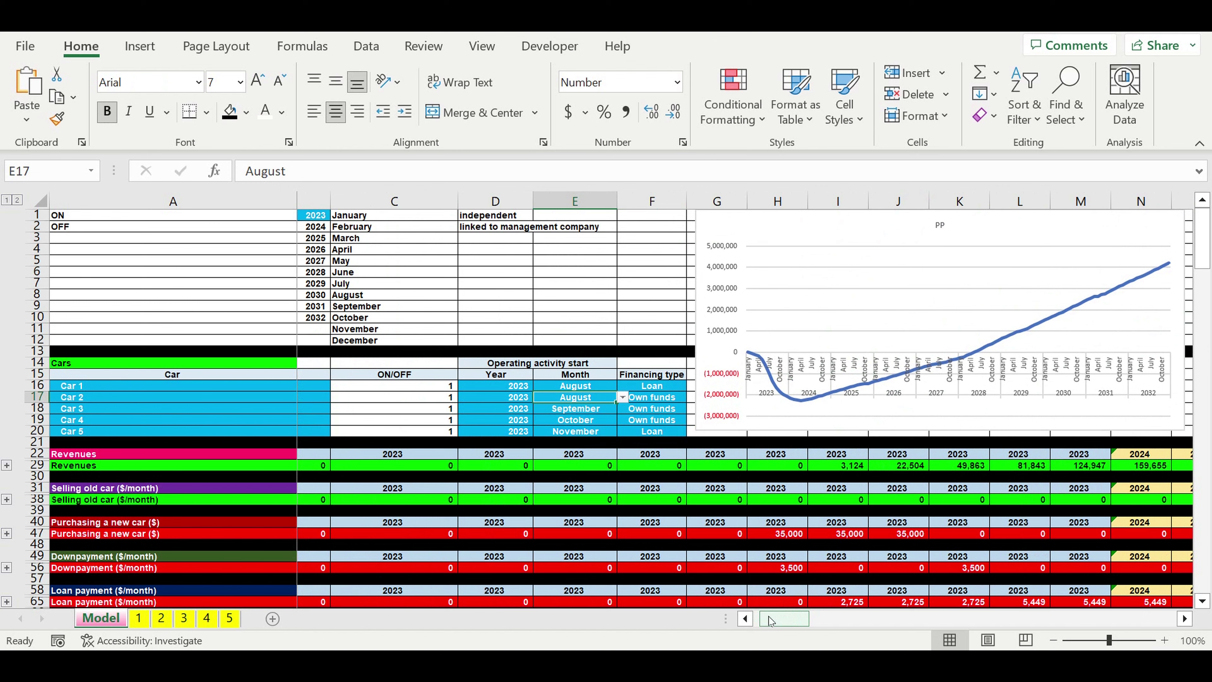
Set the Type of loan in B225 of the Model sheet to "linked to management company"
scroll(451, 487, down, 20)
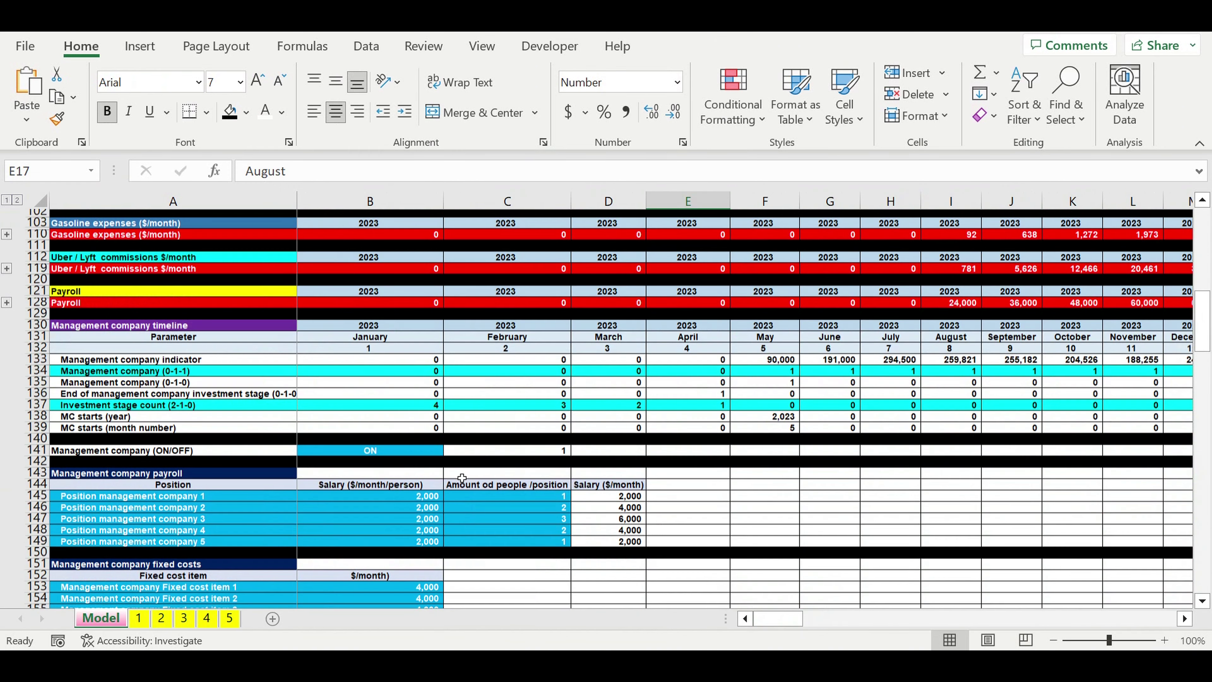
scroll(451, 487, down, 11)
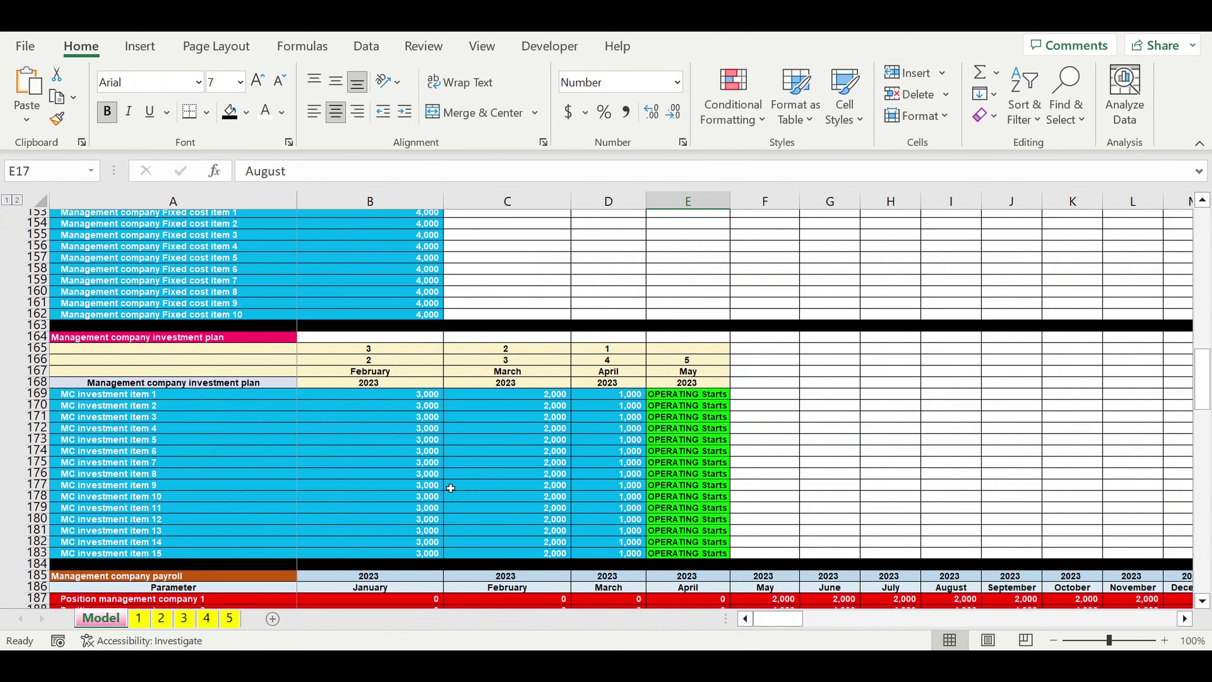
scroll(450, 487, down, 8)
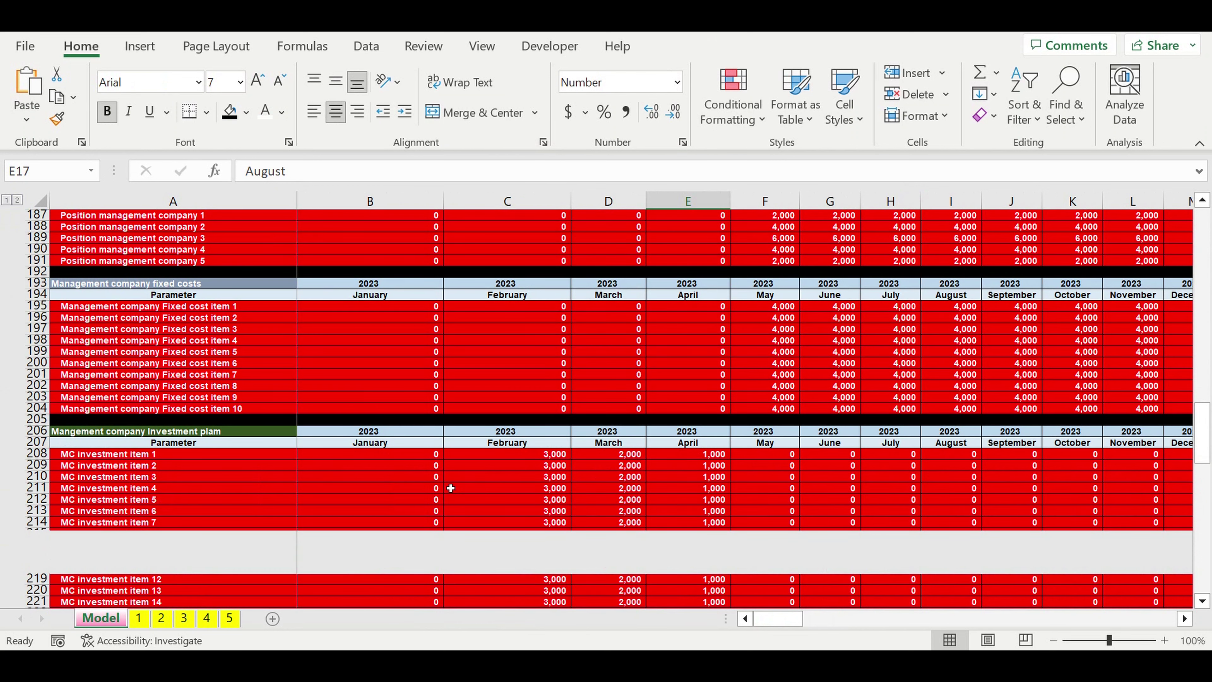
scroll(450, 487, down, 8)
scroll(411, 476, down, 1)
click(362, 345)
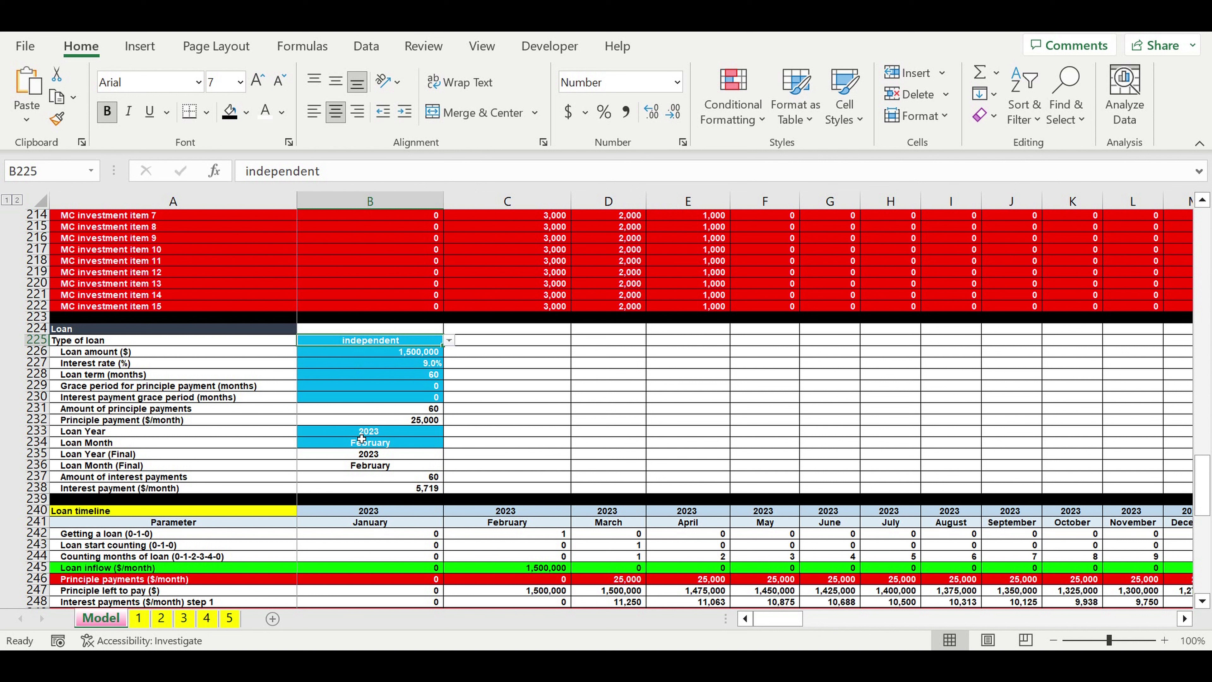
click(449, 340)
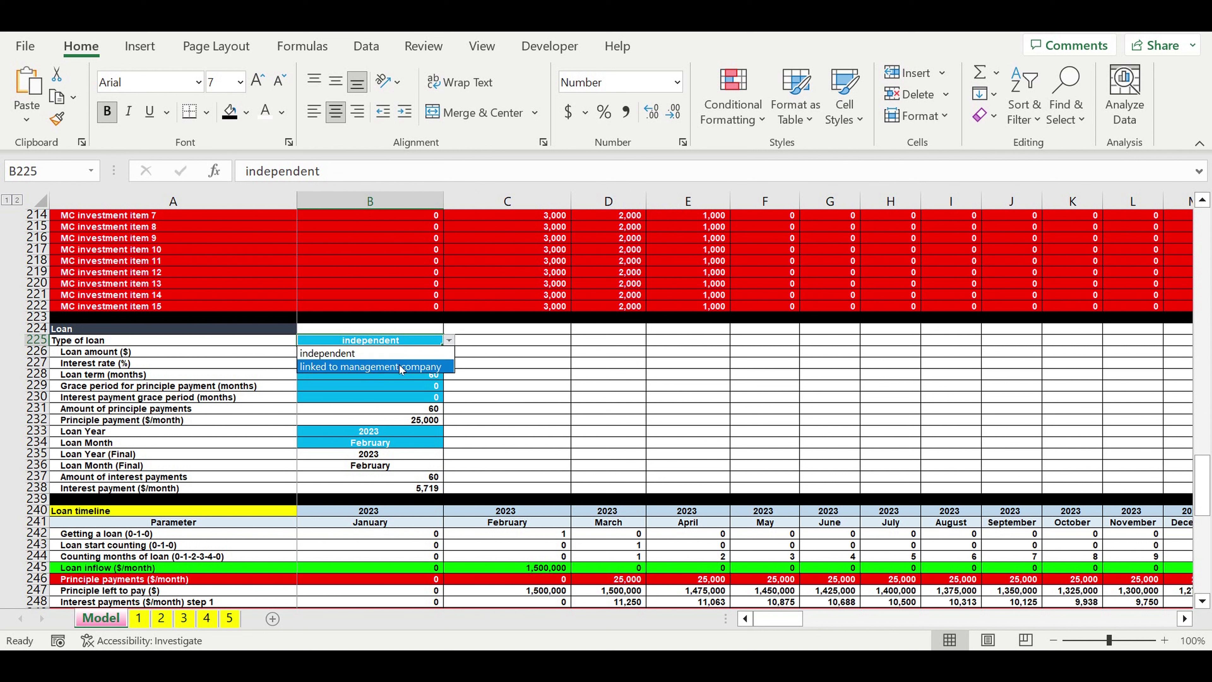
click(401, 367)
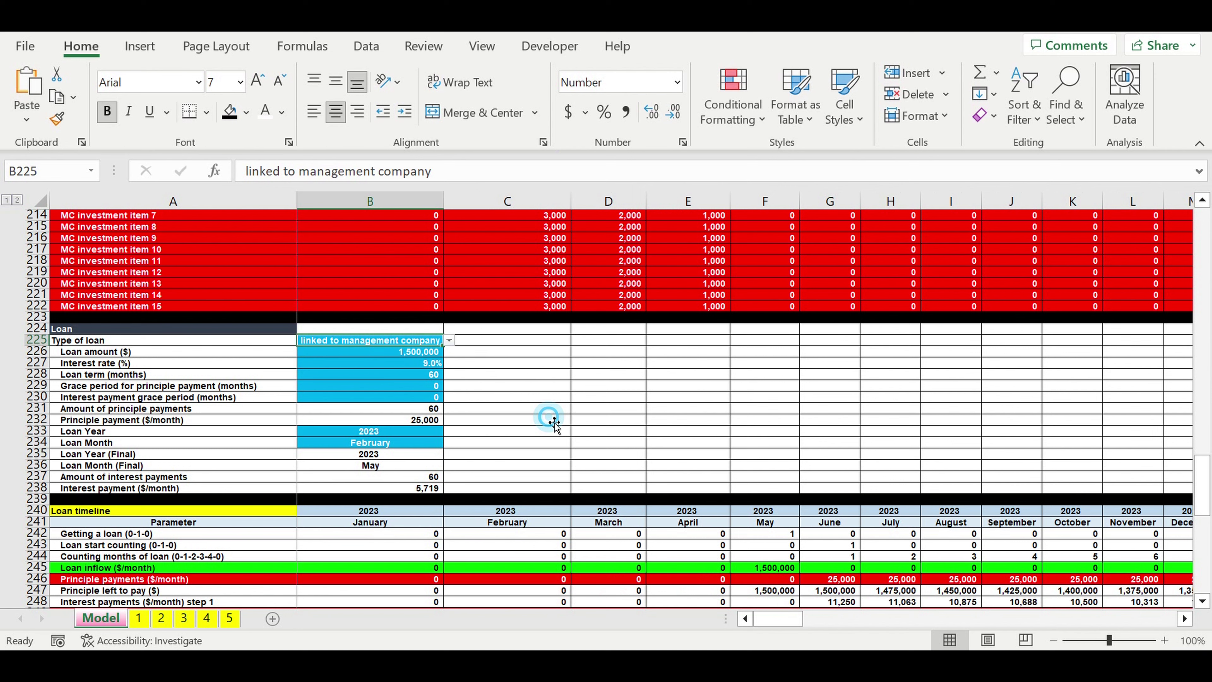
Return to the start of the Model sheet and examine how the copied PP chart responds to the loan type
click(616, 420)
scroll(640, 425, up, 20)
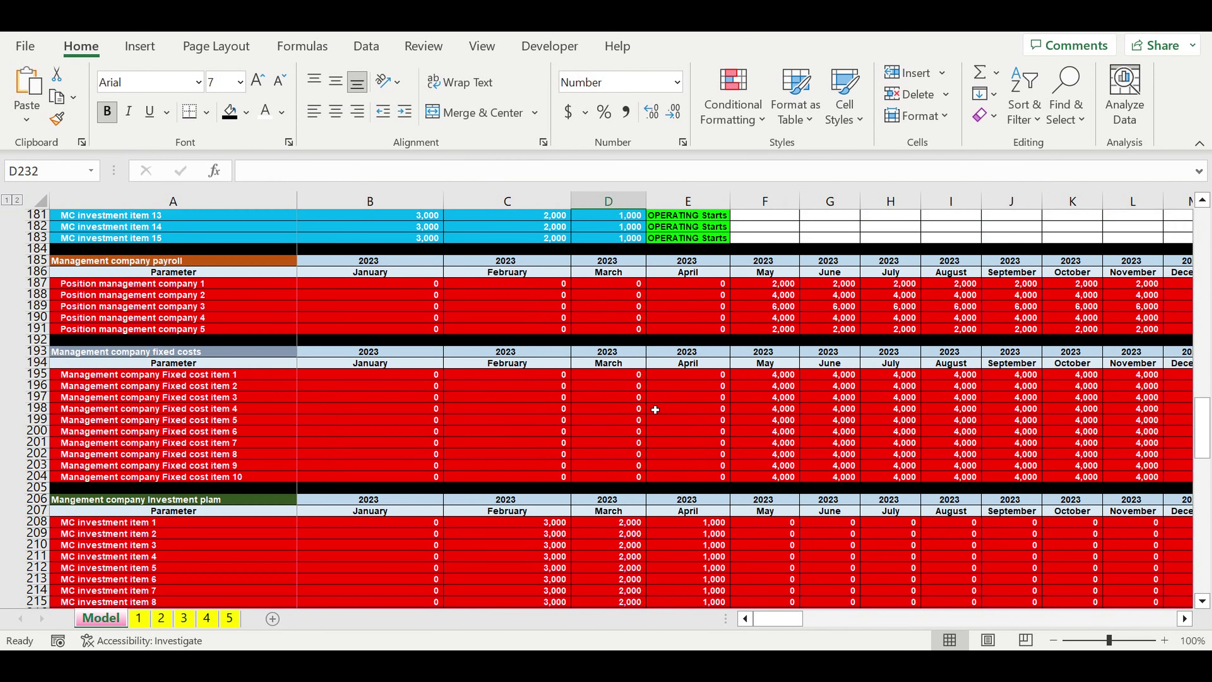
scroll(662, 409, up, 20)
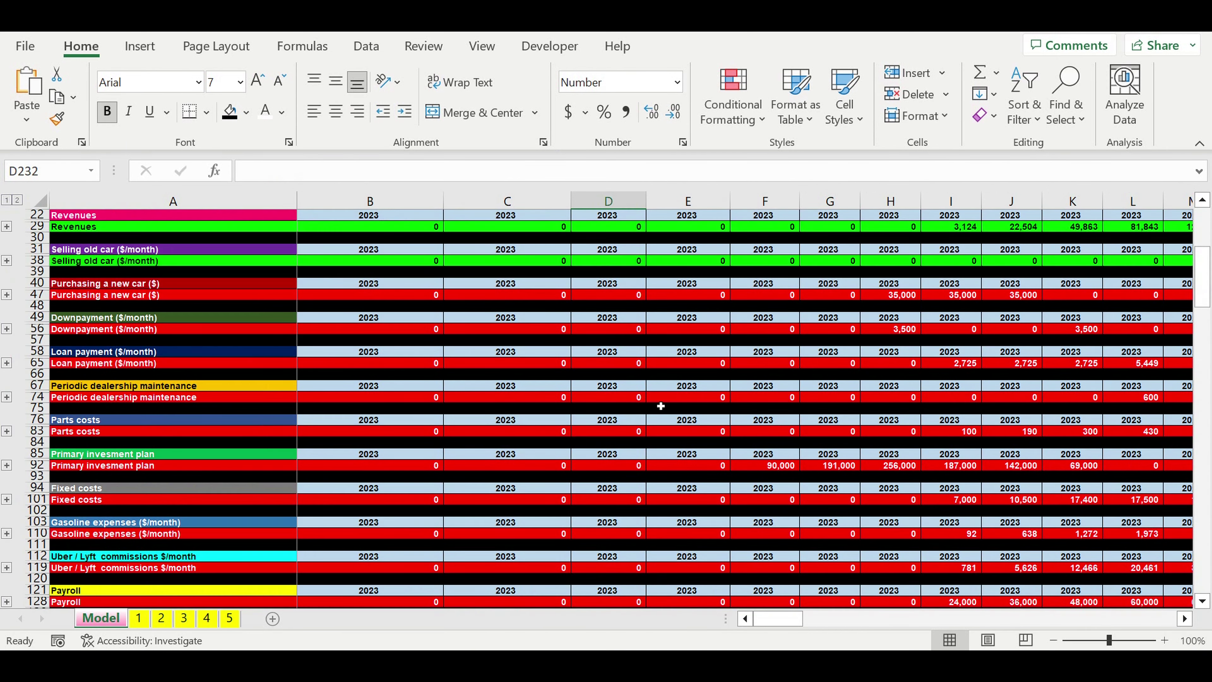
scroll(662, 405, up, 6)
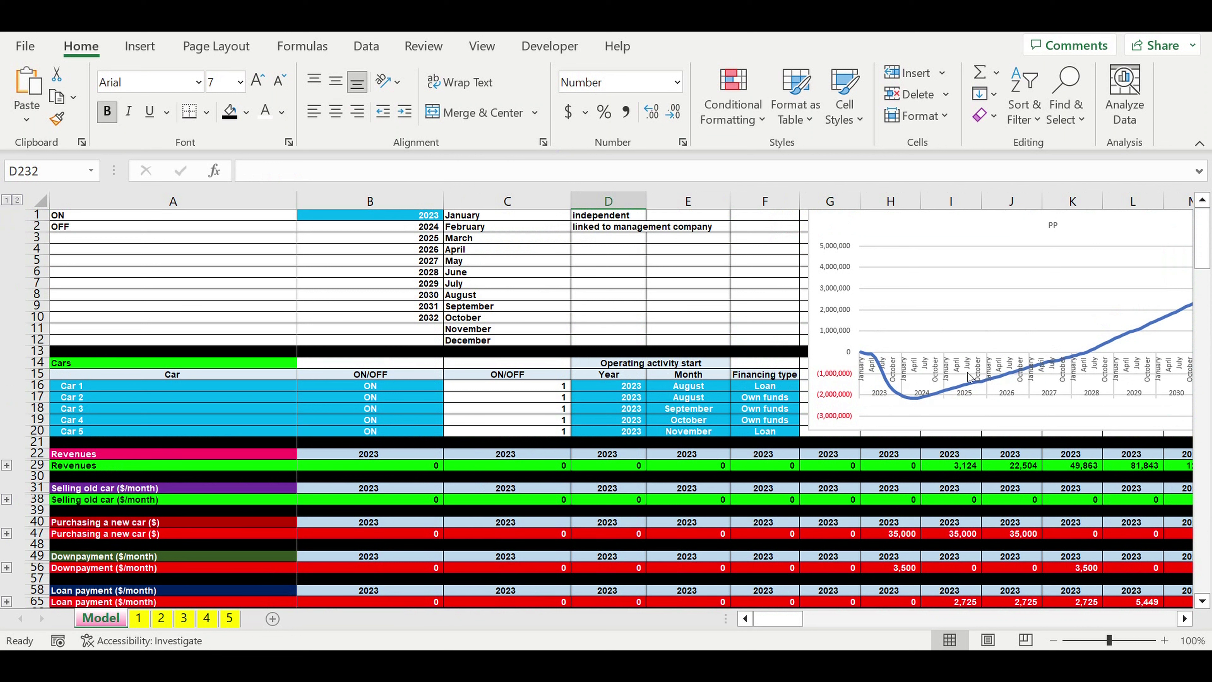
click(414, 409)
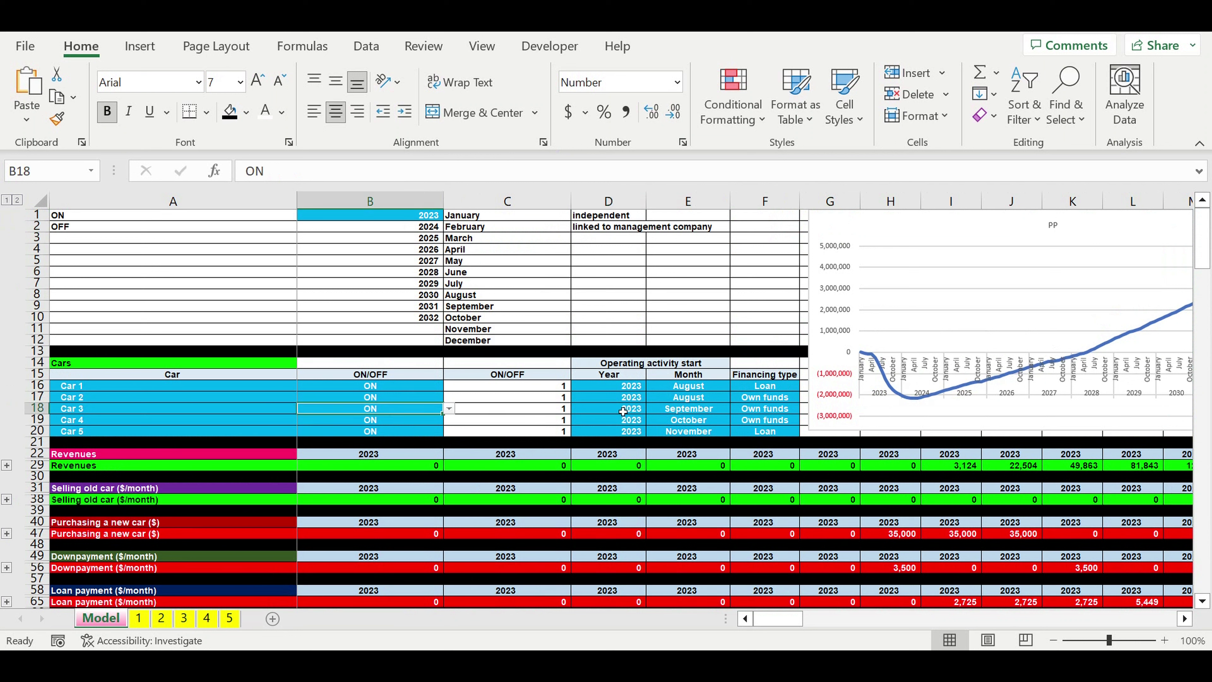
click(1186, 619)
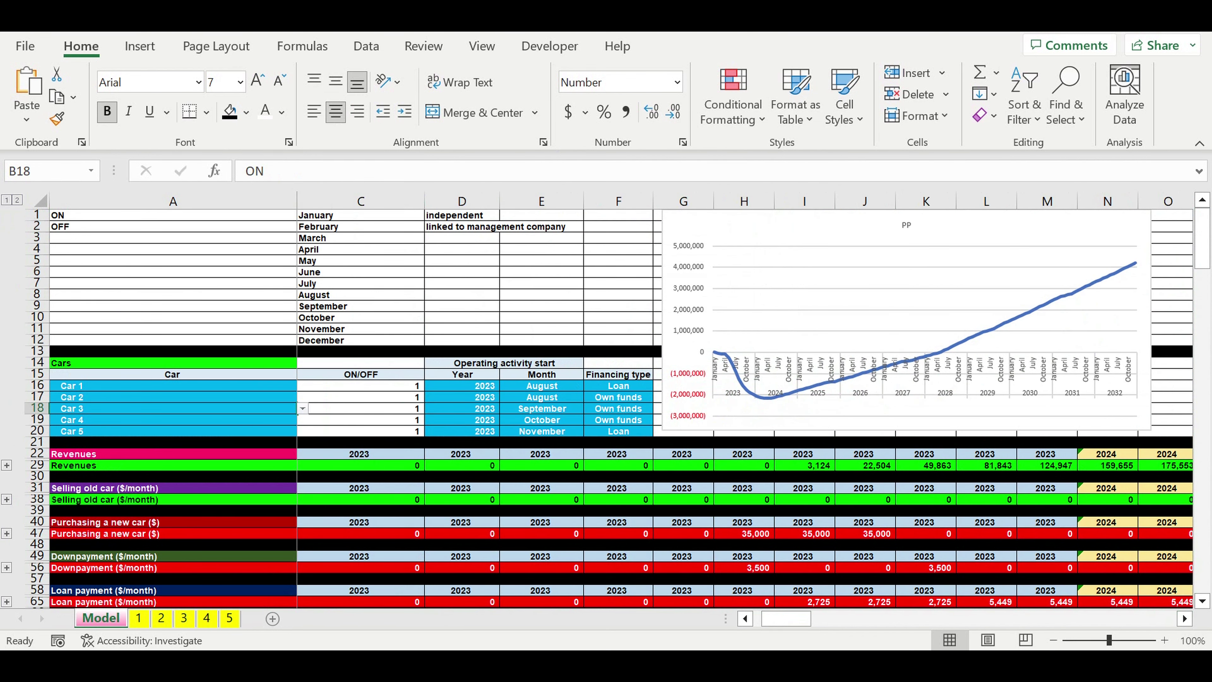
click(744, 620)
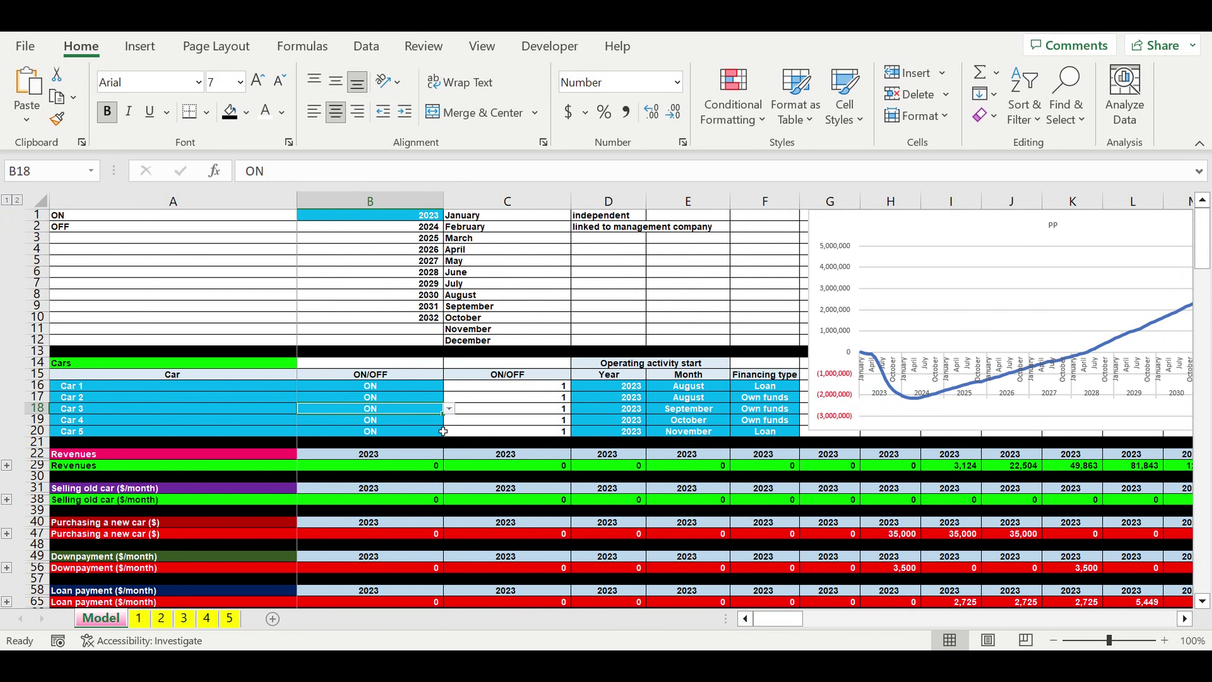
Switch Car 1 and Car 4 to OFF in the Cars table
click(448, 386)
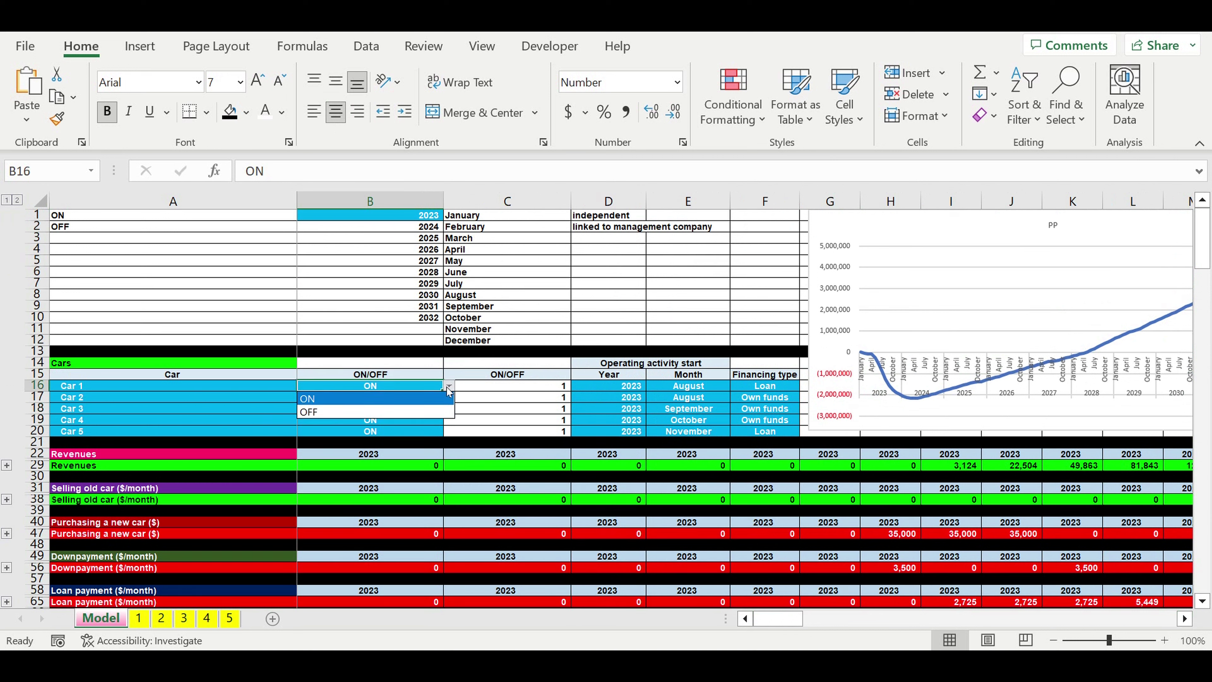
click(412, 411)
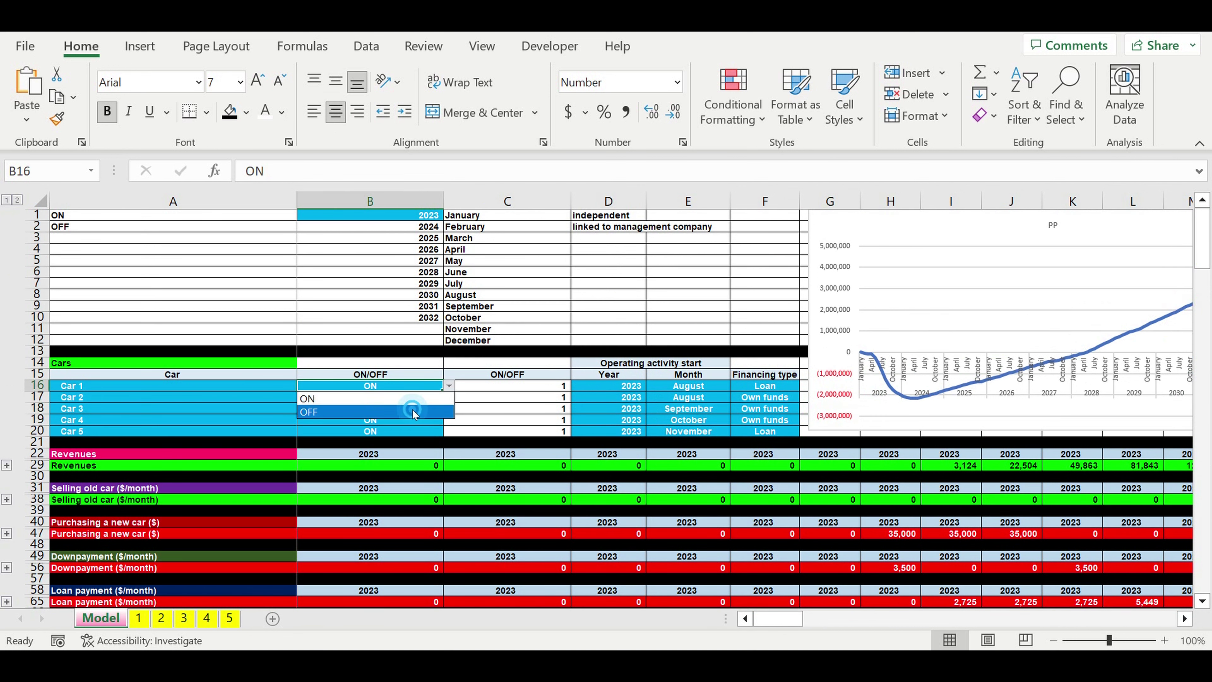
key(Down)
key(Down)
click(391, 425)
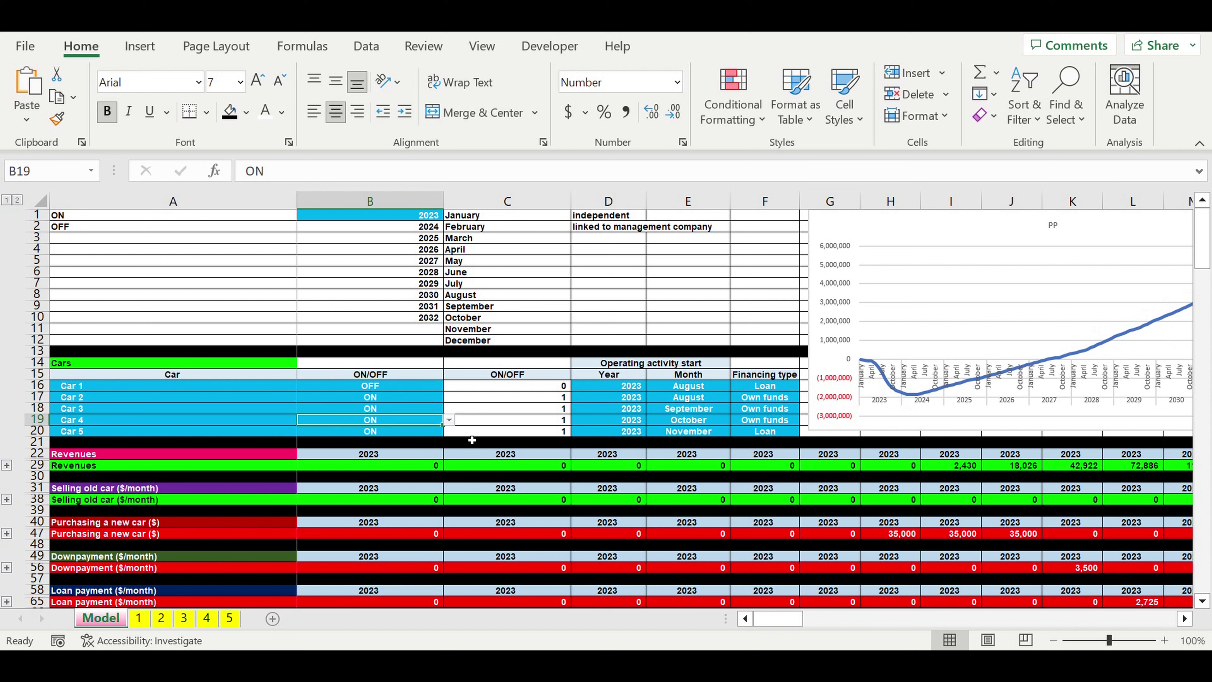
click(451, 420)
click(423, 447)
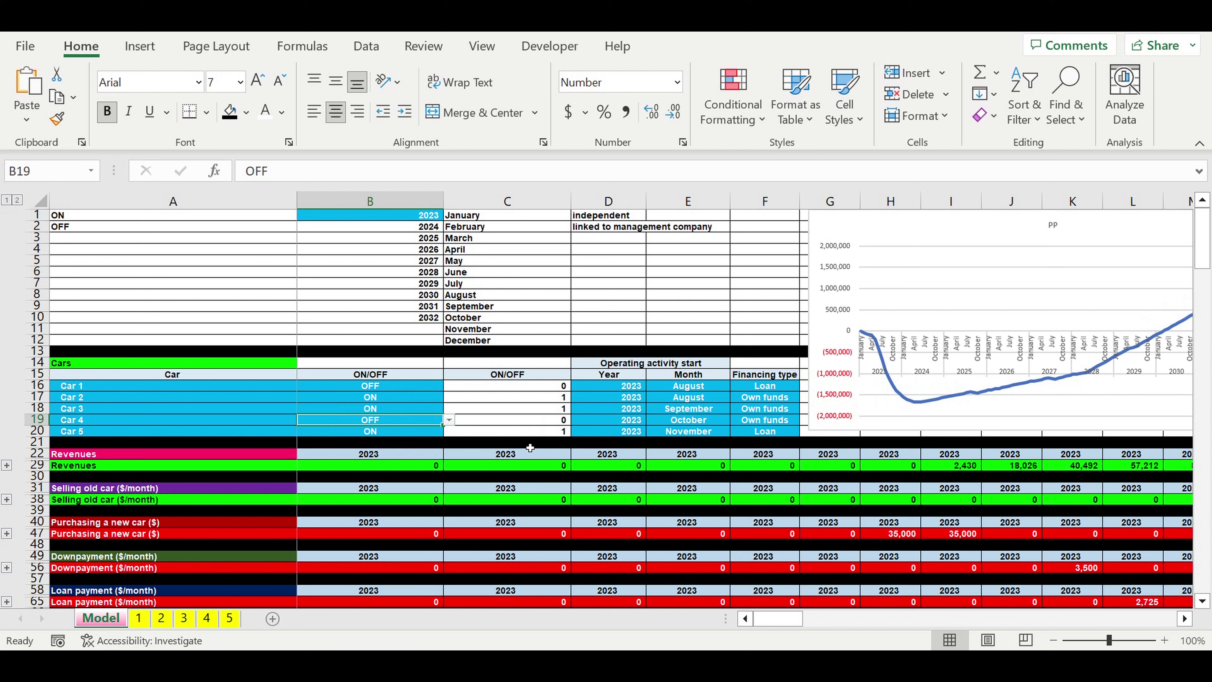
Set the Financing type of Car 2, Car 3 and Car 4 to Loan
click(737, 399)
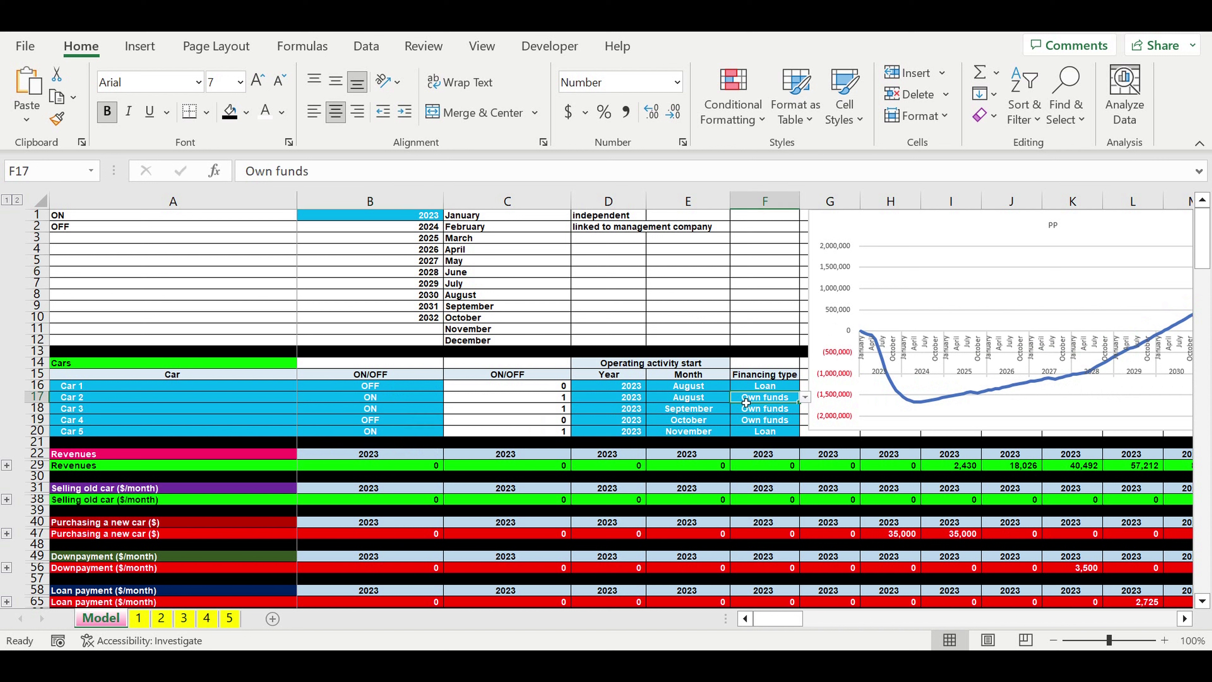
click(805, 398)
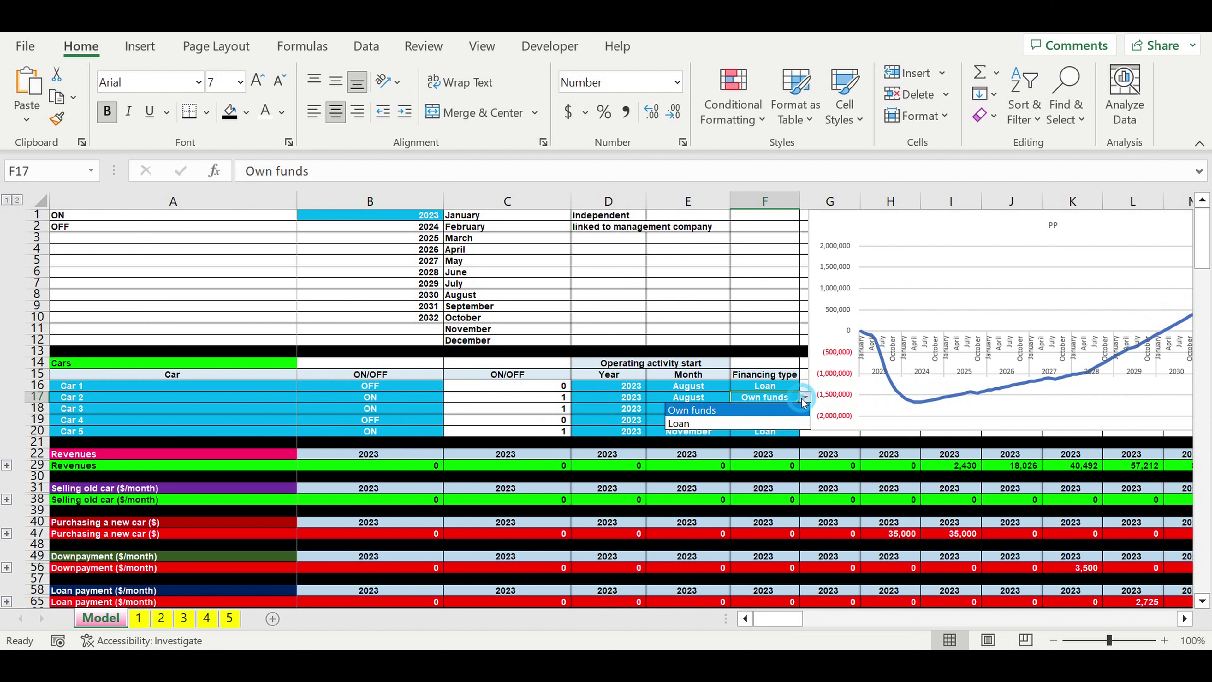
click(756, 416)
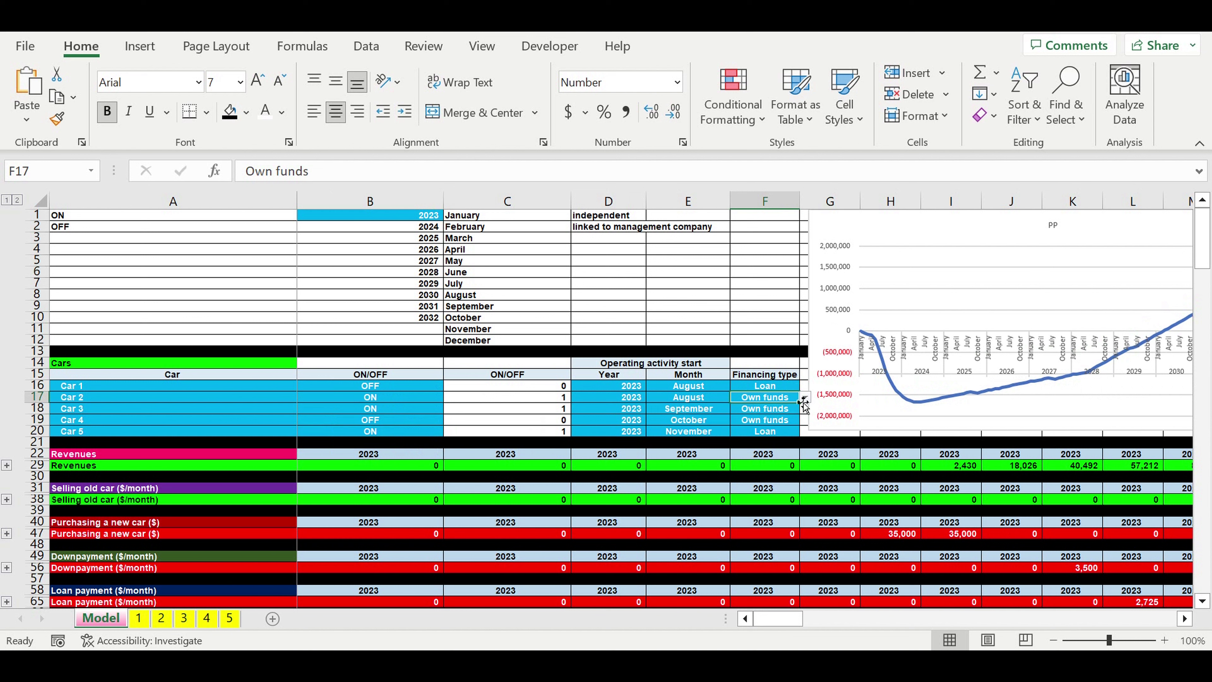
click(805, 398)
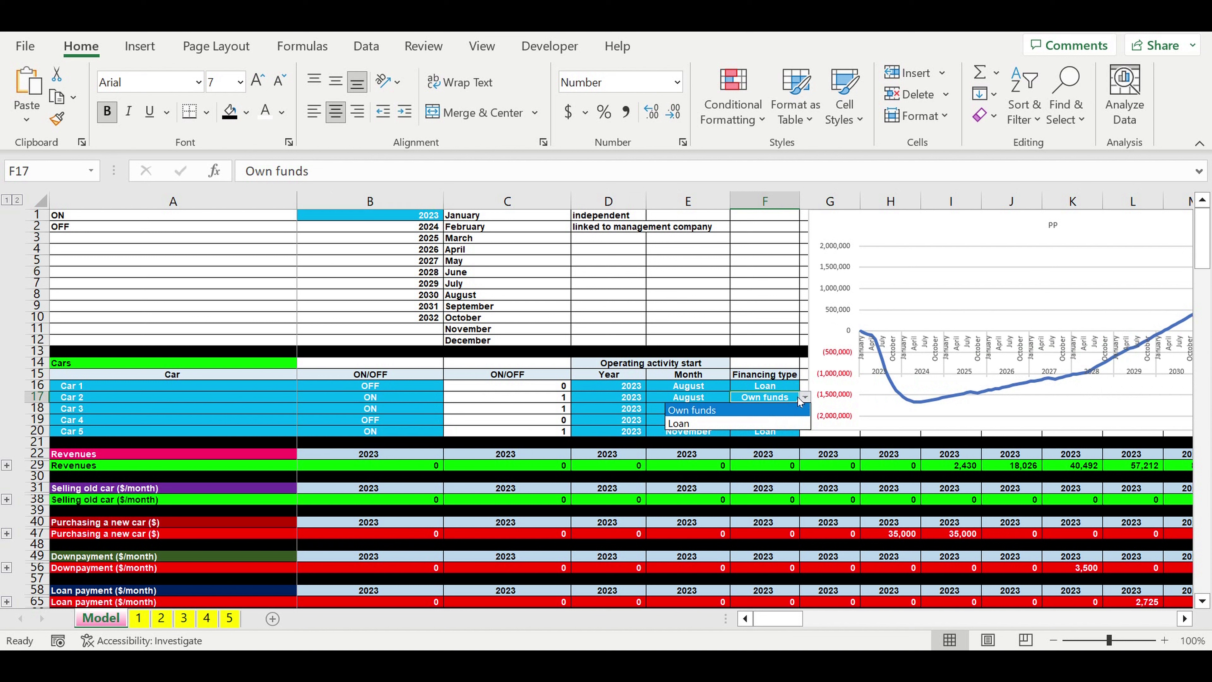
click(774, 424)
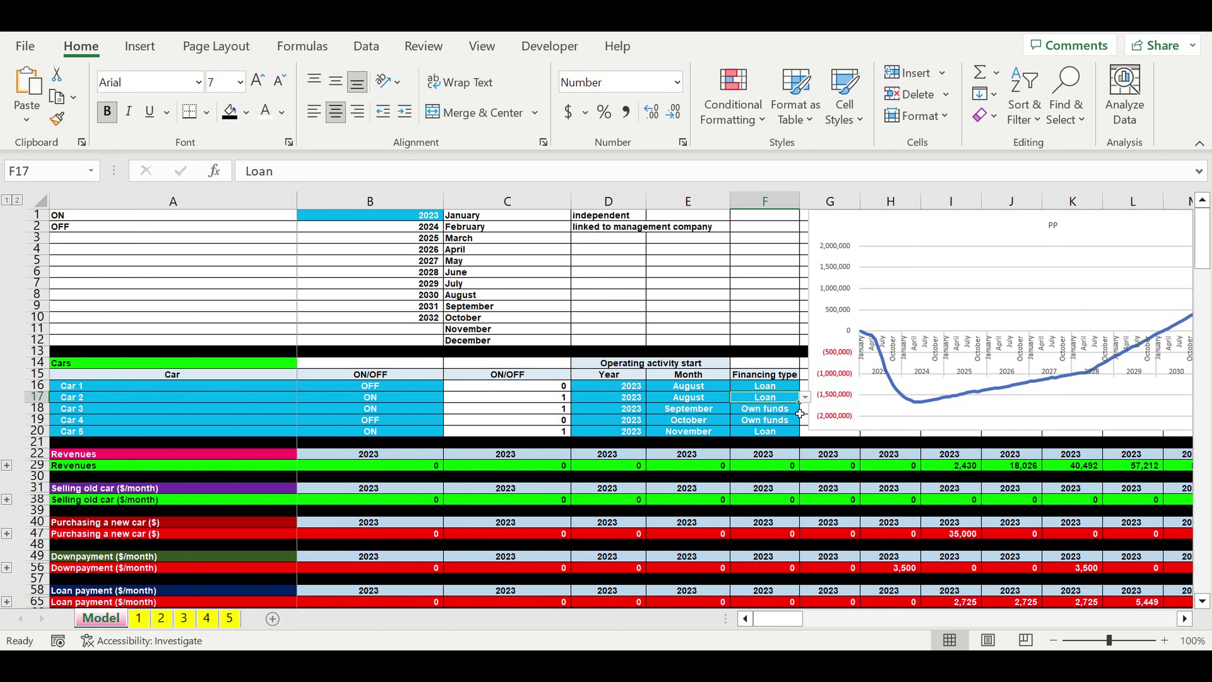
click(778, 412)
click(805, 409)
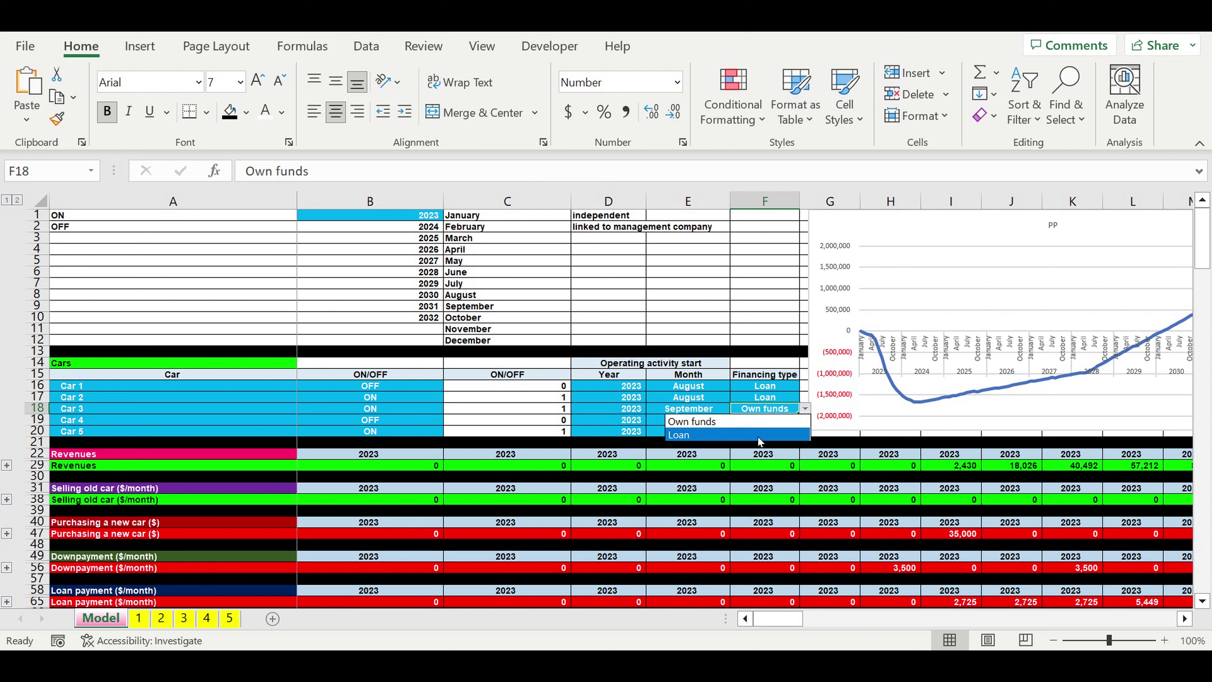
click(758, 437)
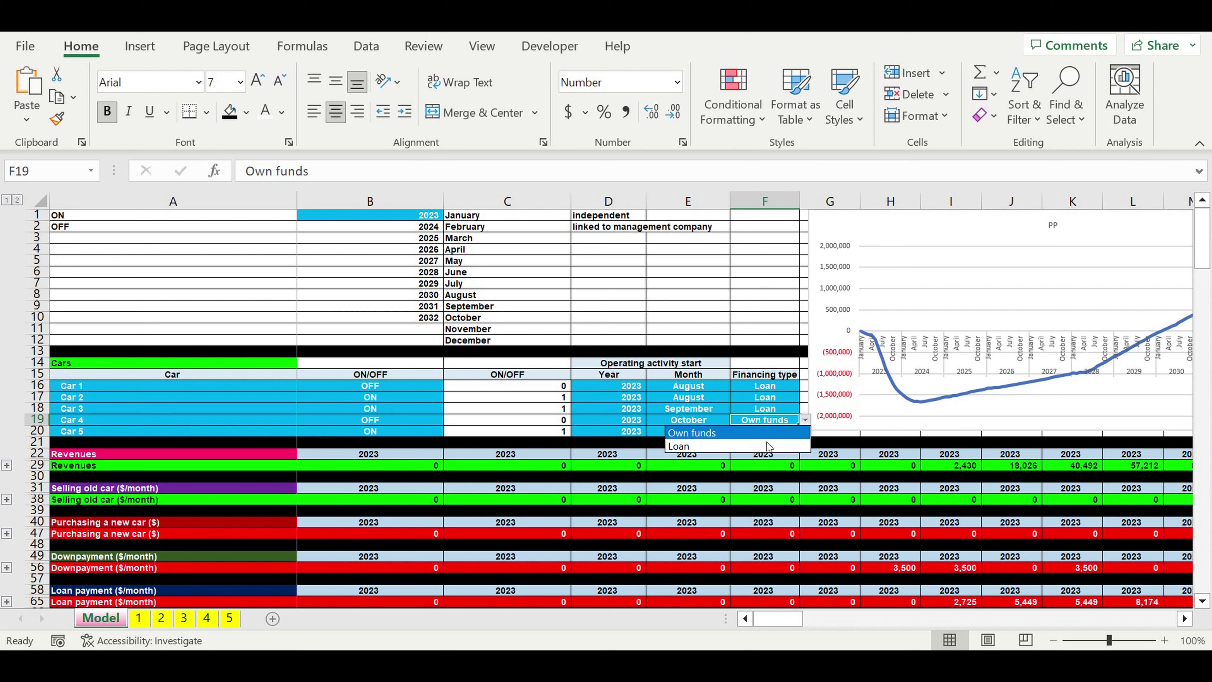
click(759, 450)
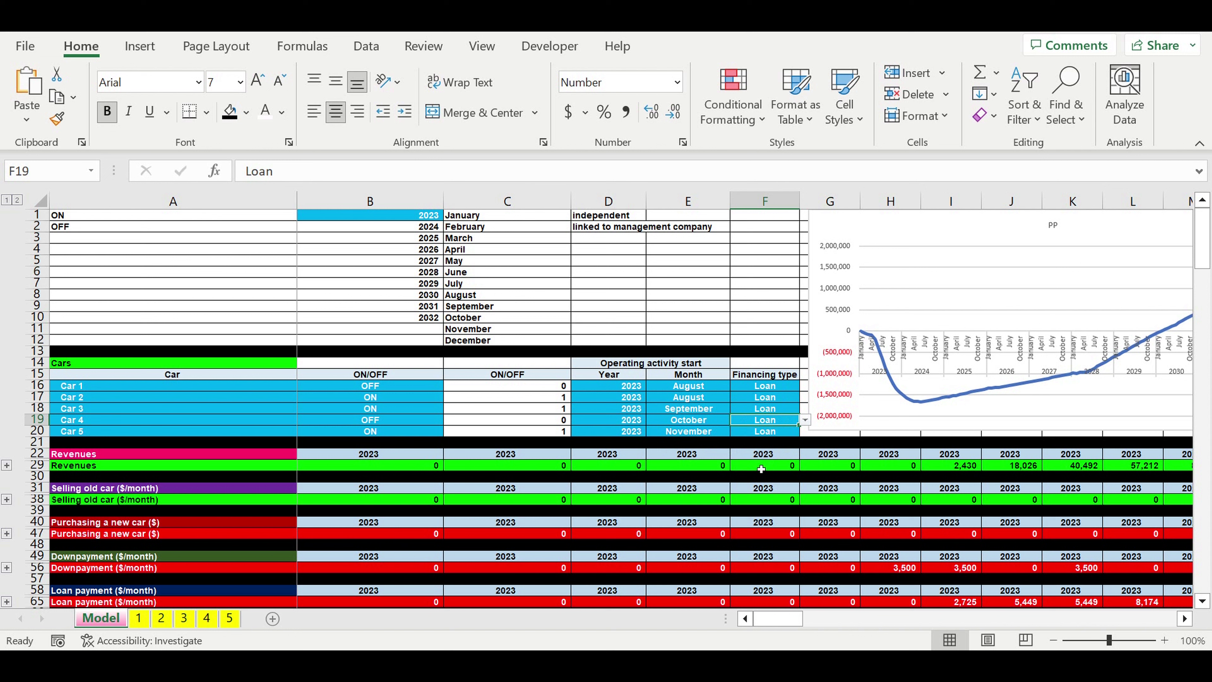
Change the Financing type of Car 2 to Own funds and fill it down to Car 3 and Car 4
click(763, 466)
click(760, 421)
click(699, 400)
click(759, 399)
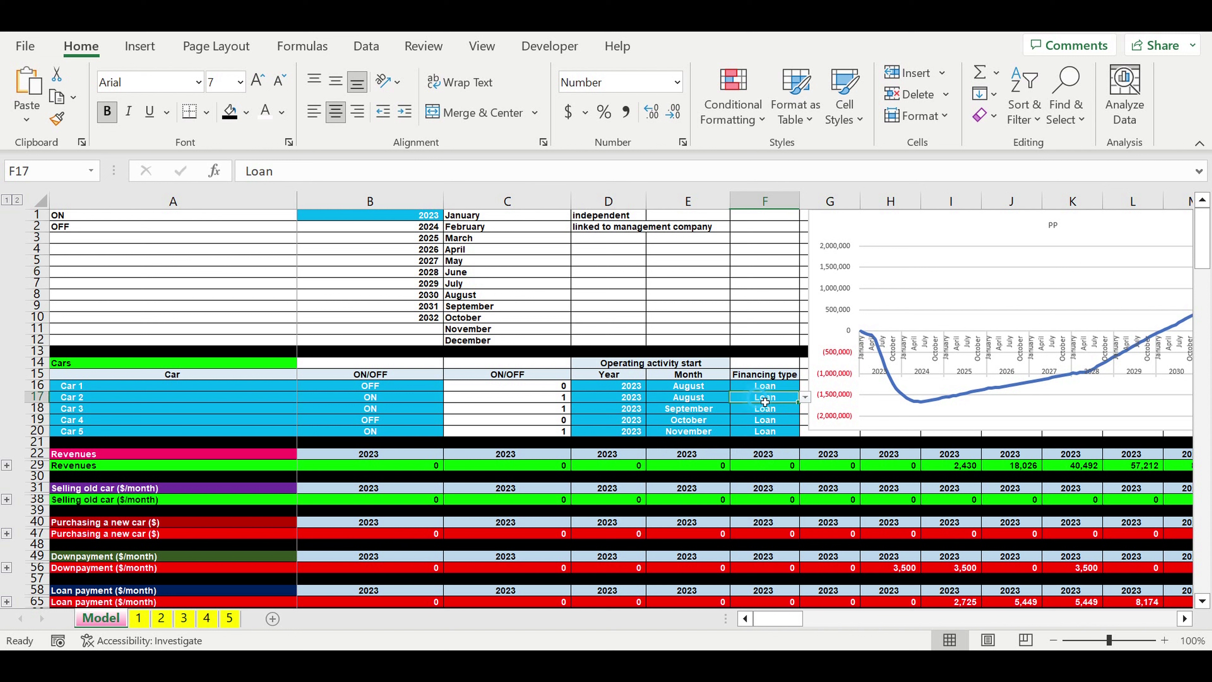
click(805, 397)
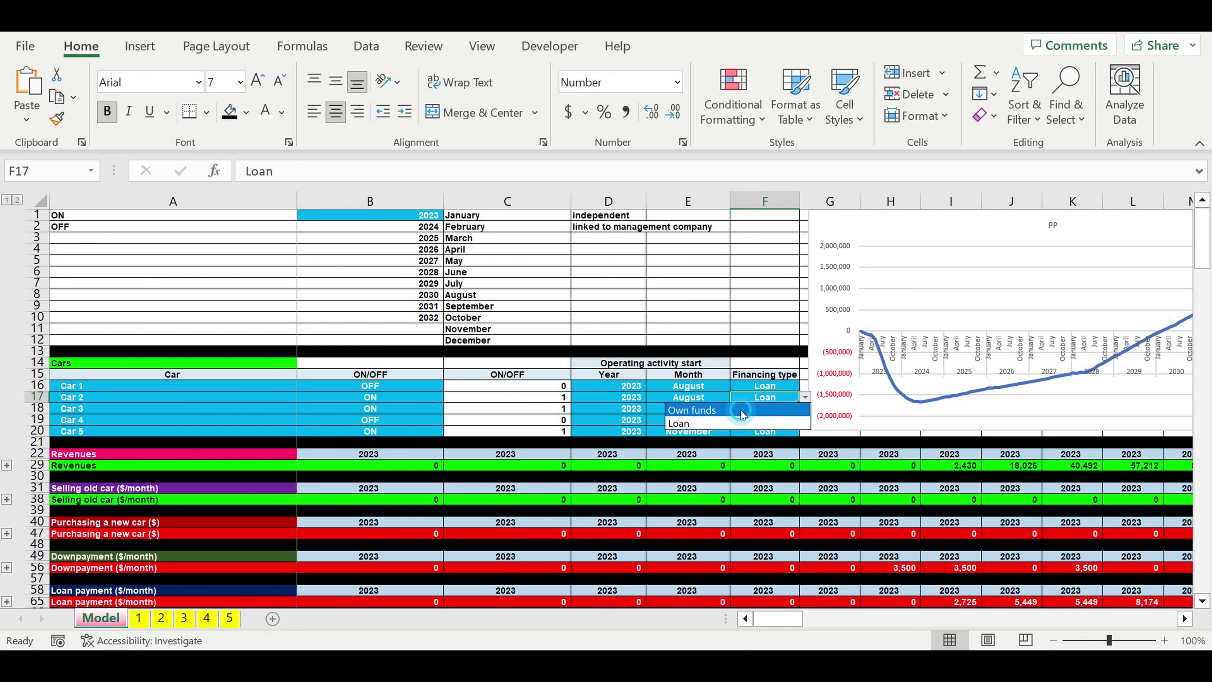
click(740, 410)
drag(803, 408, 803, 421)
Set the operating activity start year of Car 2 to 2024
click(642, 413)
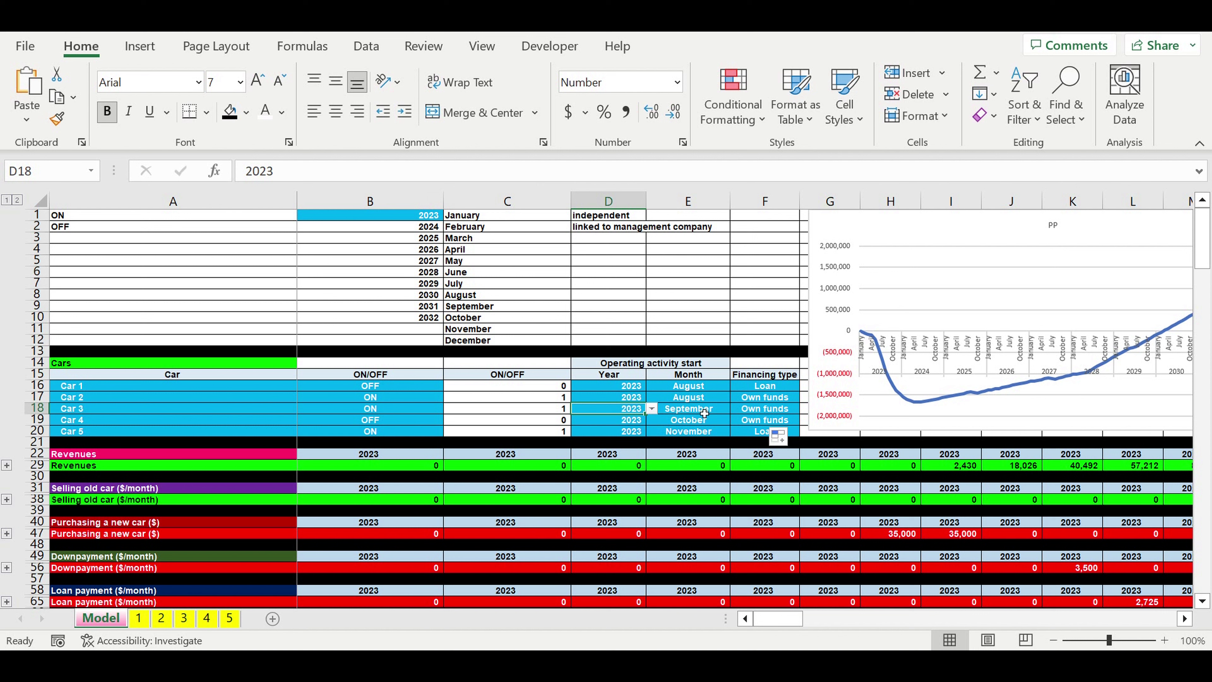
key(Up)
key(Up)
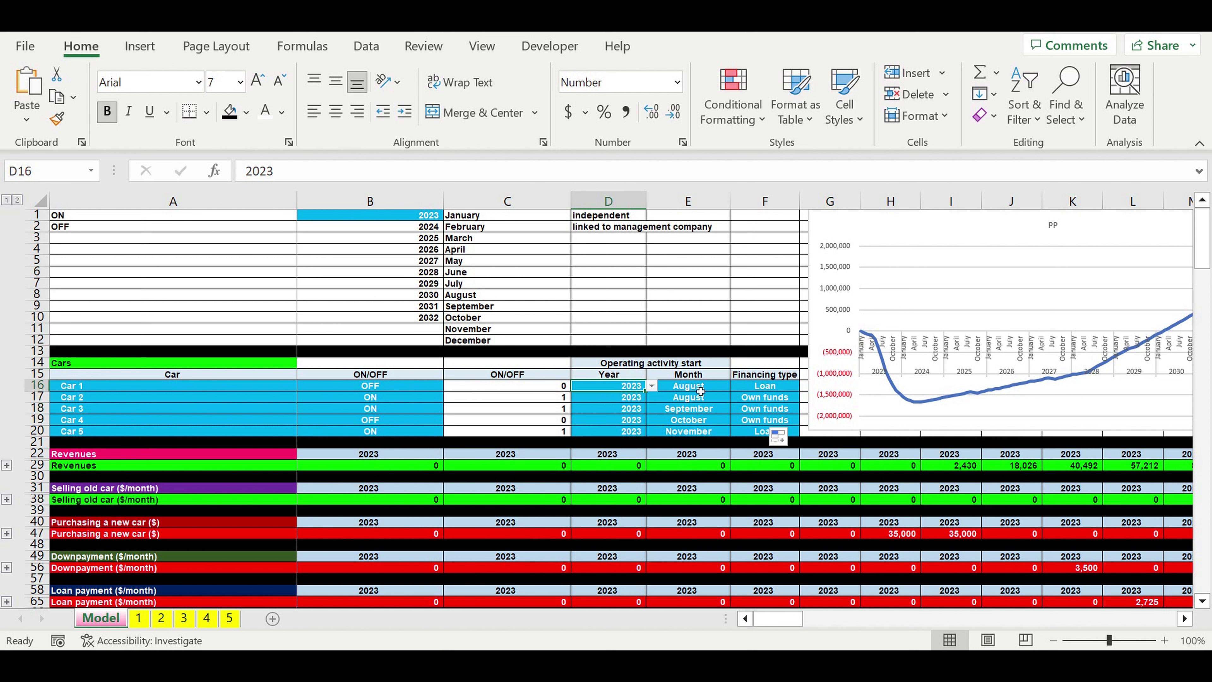
key(Right)
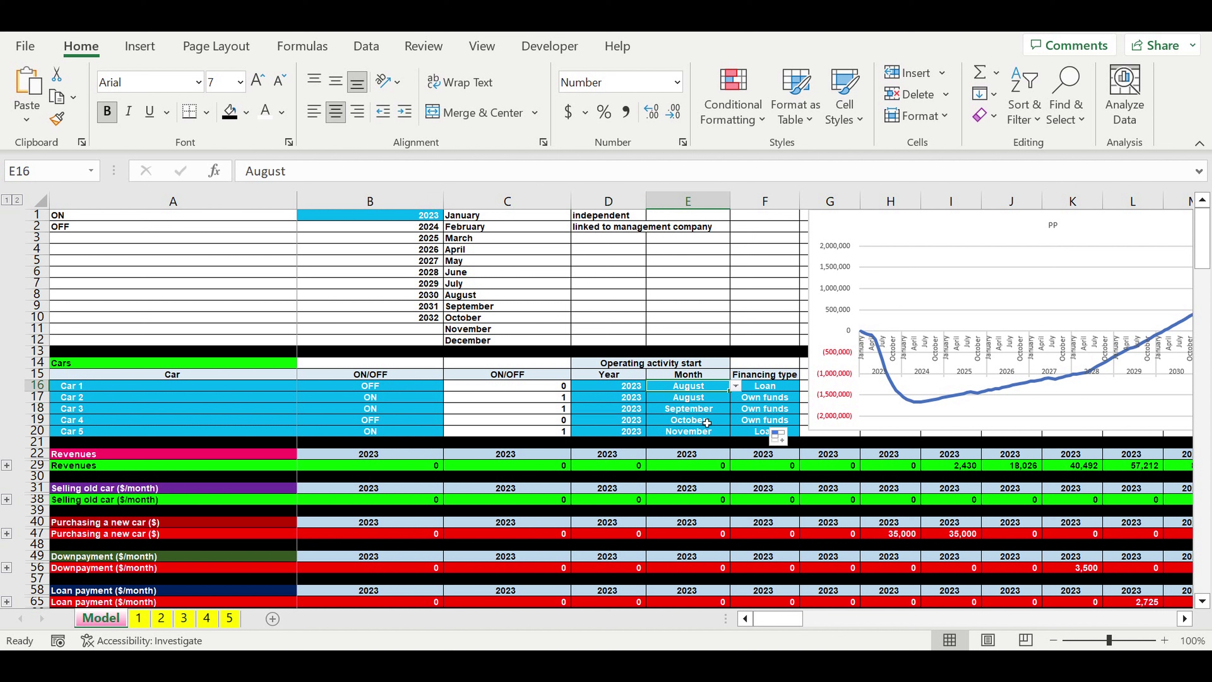
key(Left)
click(652, 385)
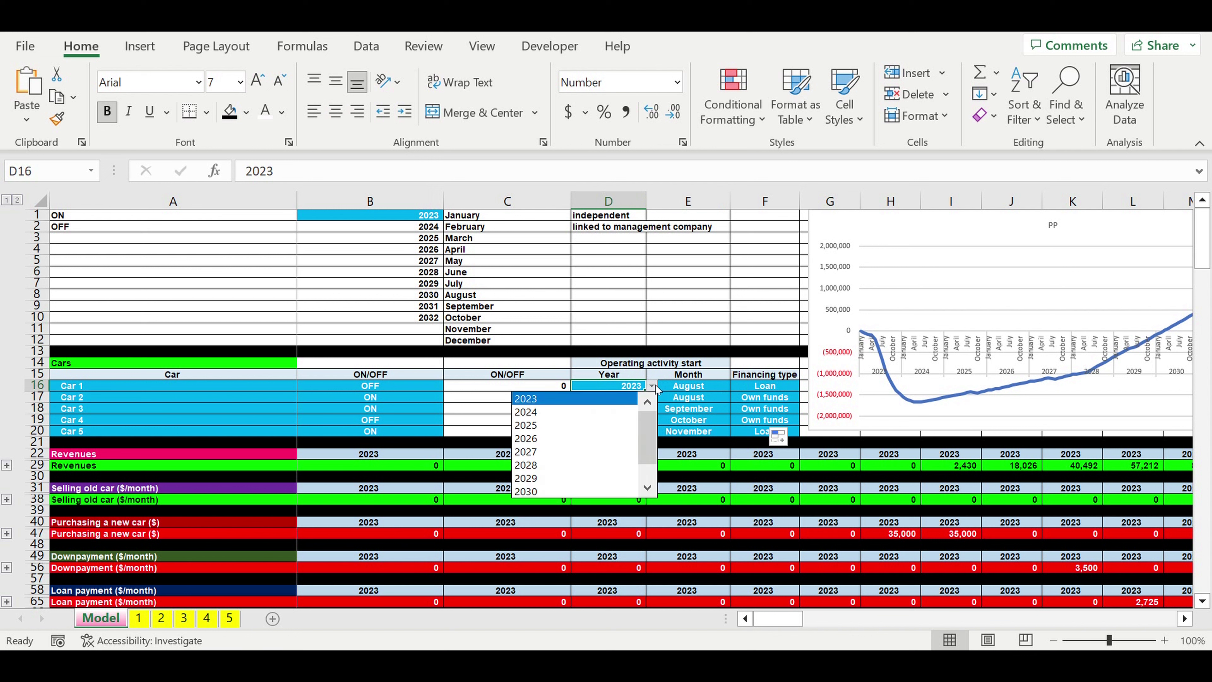
key(Return)
click(652, 397)
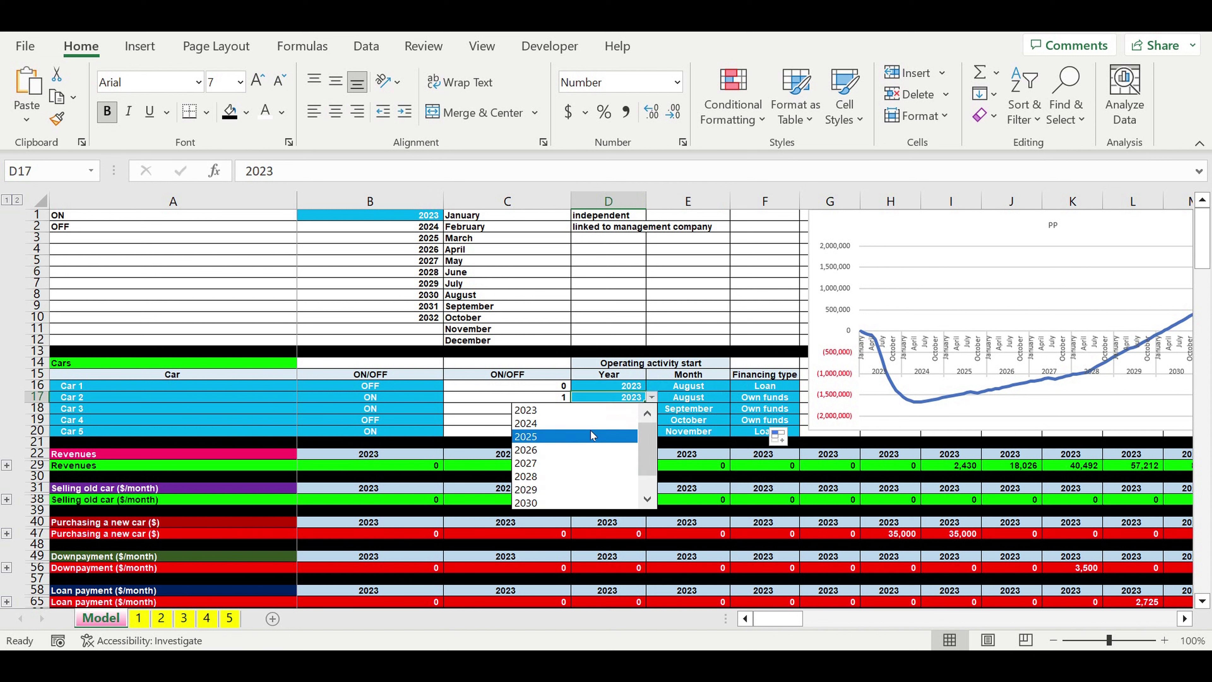
click(592, 423)
Set the operating activity start month of Car 2 to February
key(Right)
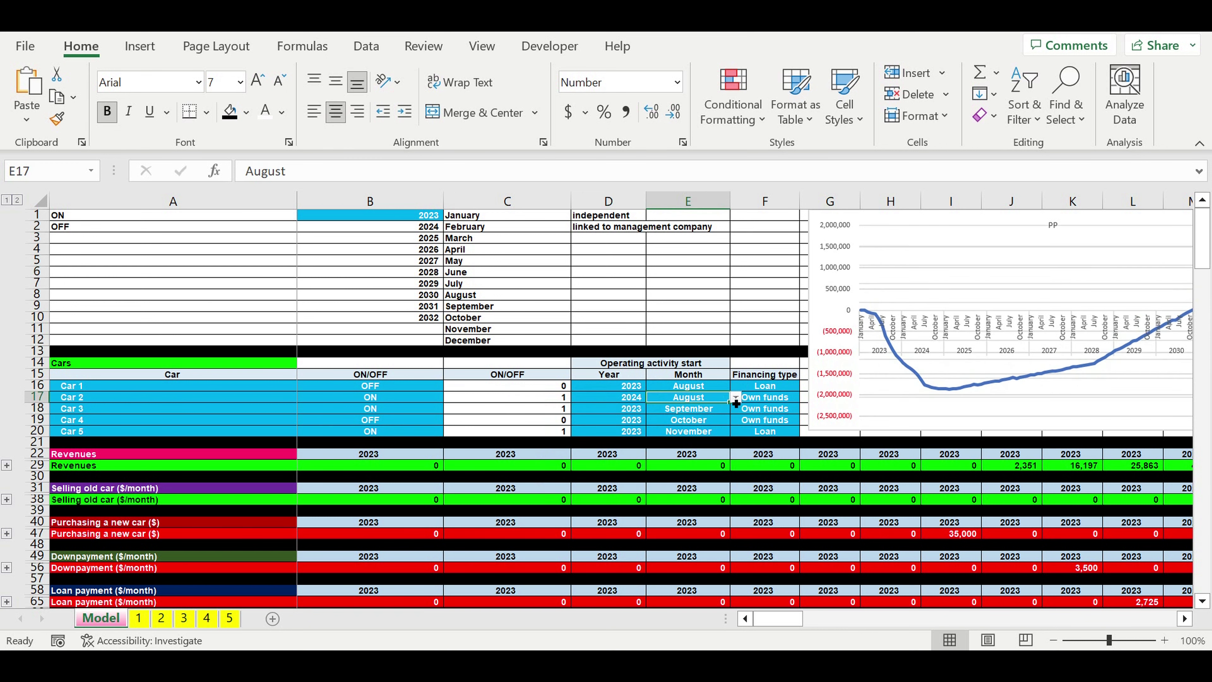
click(737, 397)
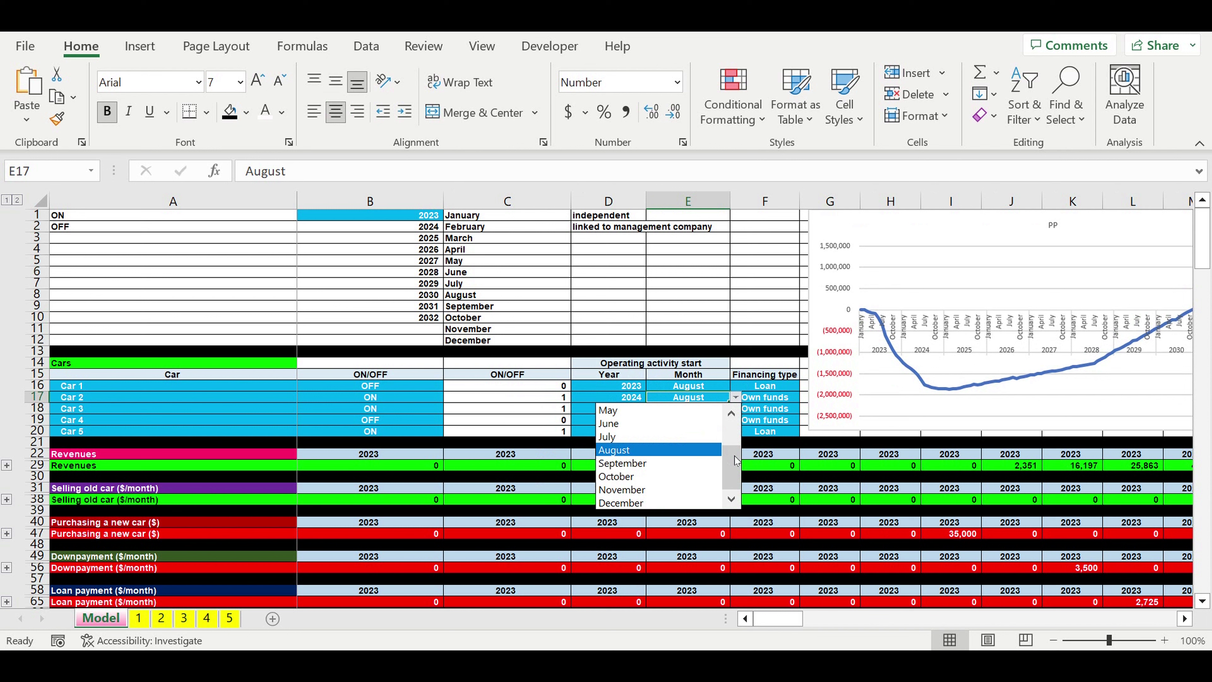
scroll(641, 443, up, 2)
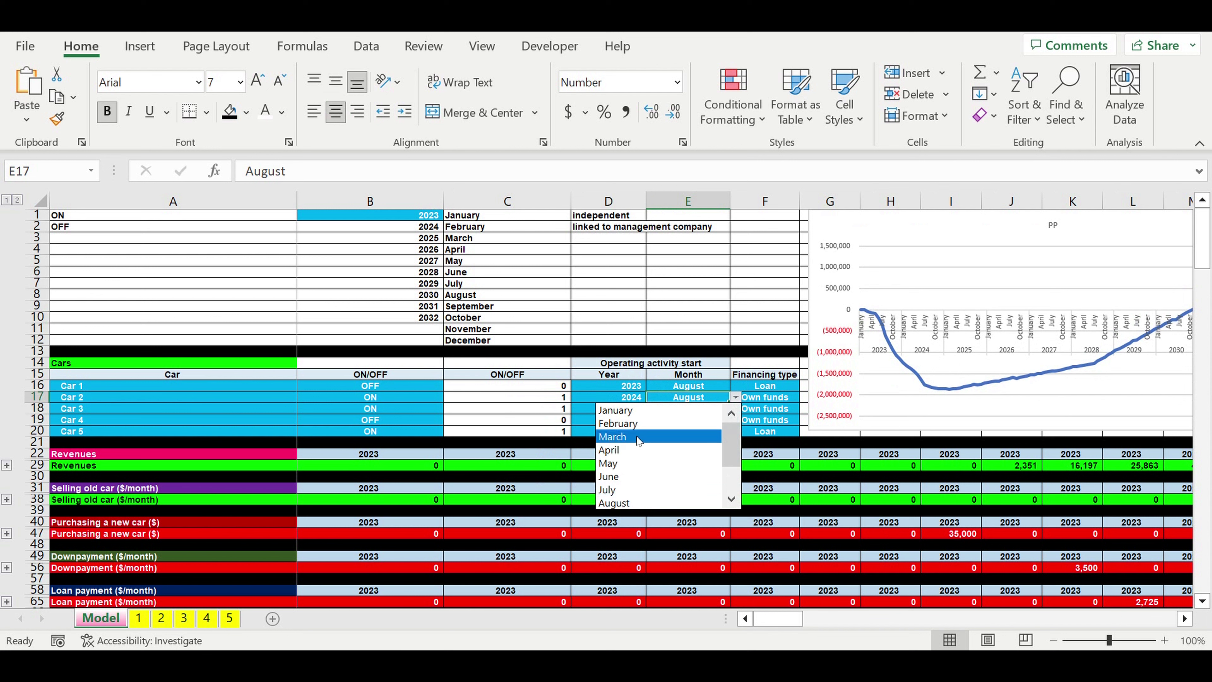
click(670, 423)
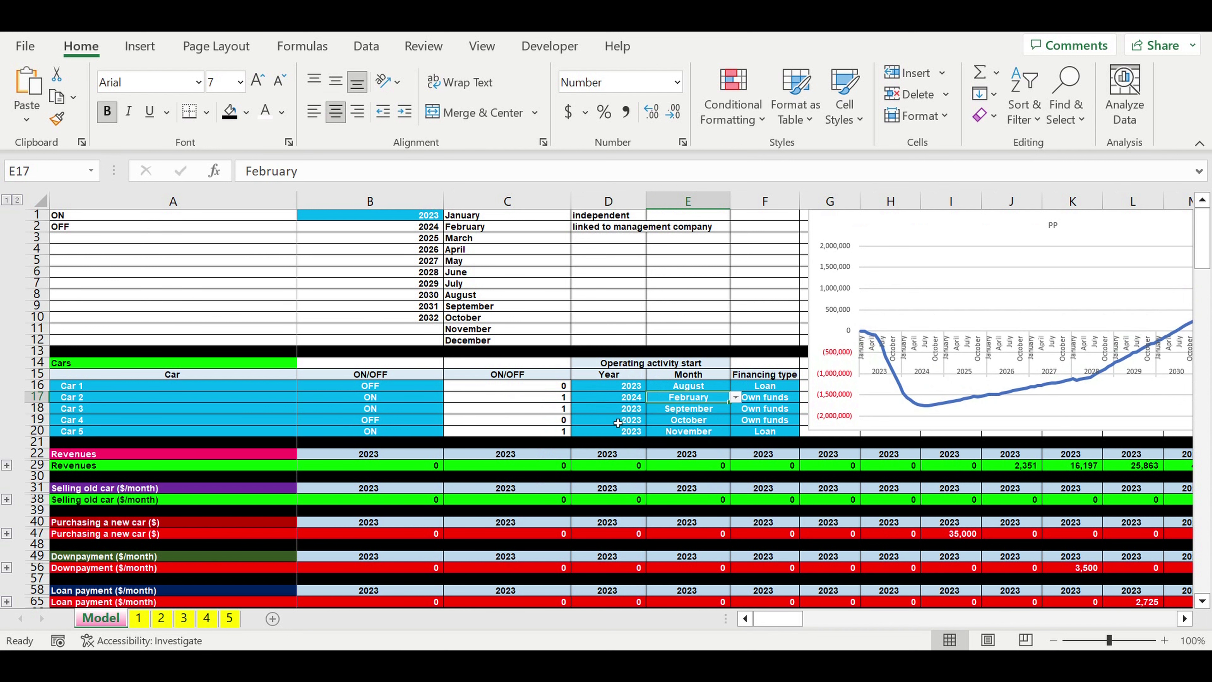
Set the operating activity start of Car 3 to March 2024
click(401, 409)
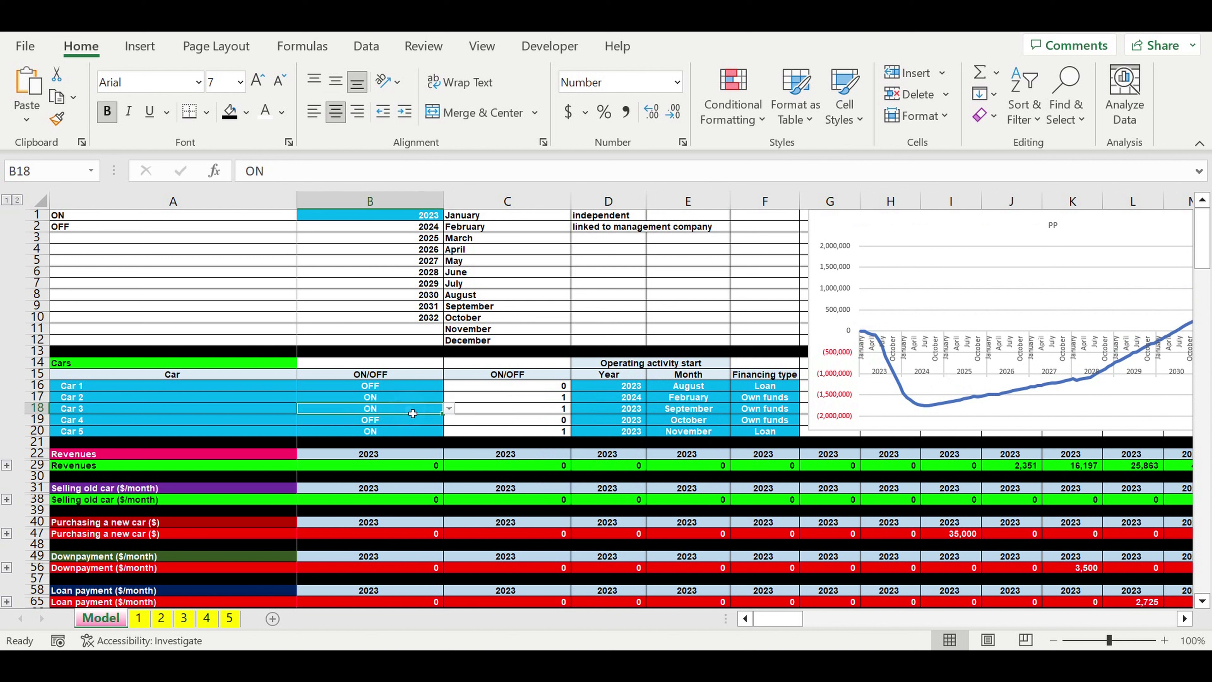
click(683, 411)
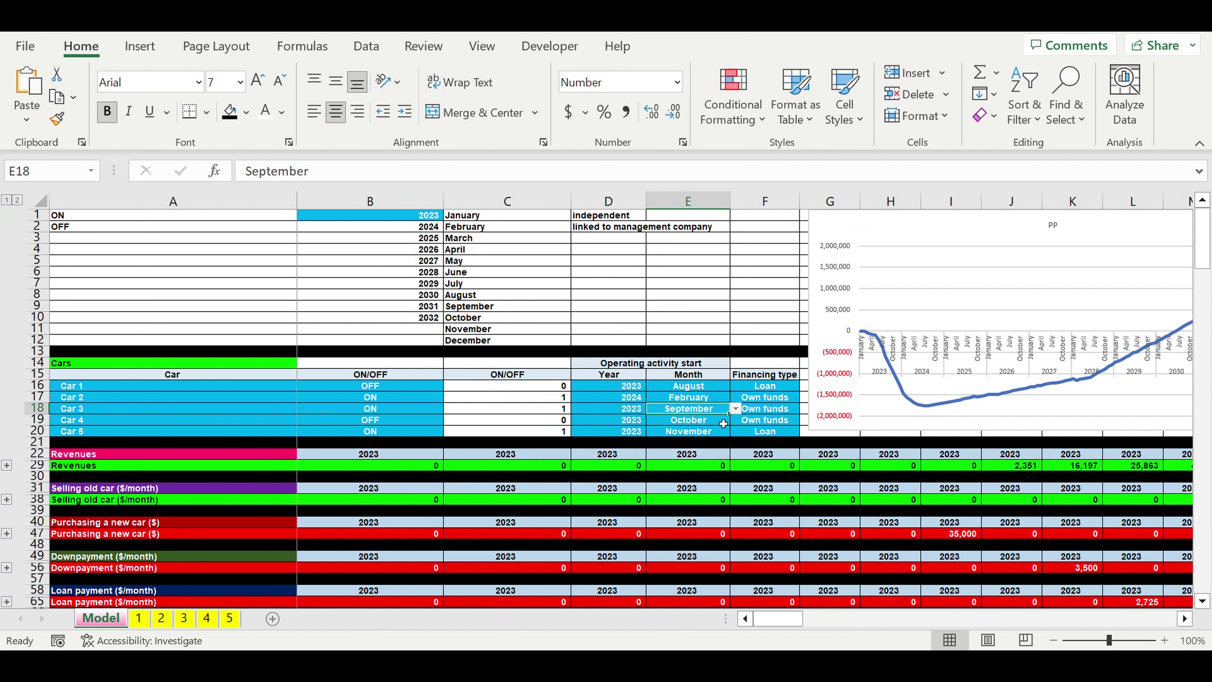
click(735, 410)
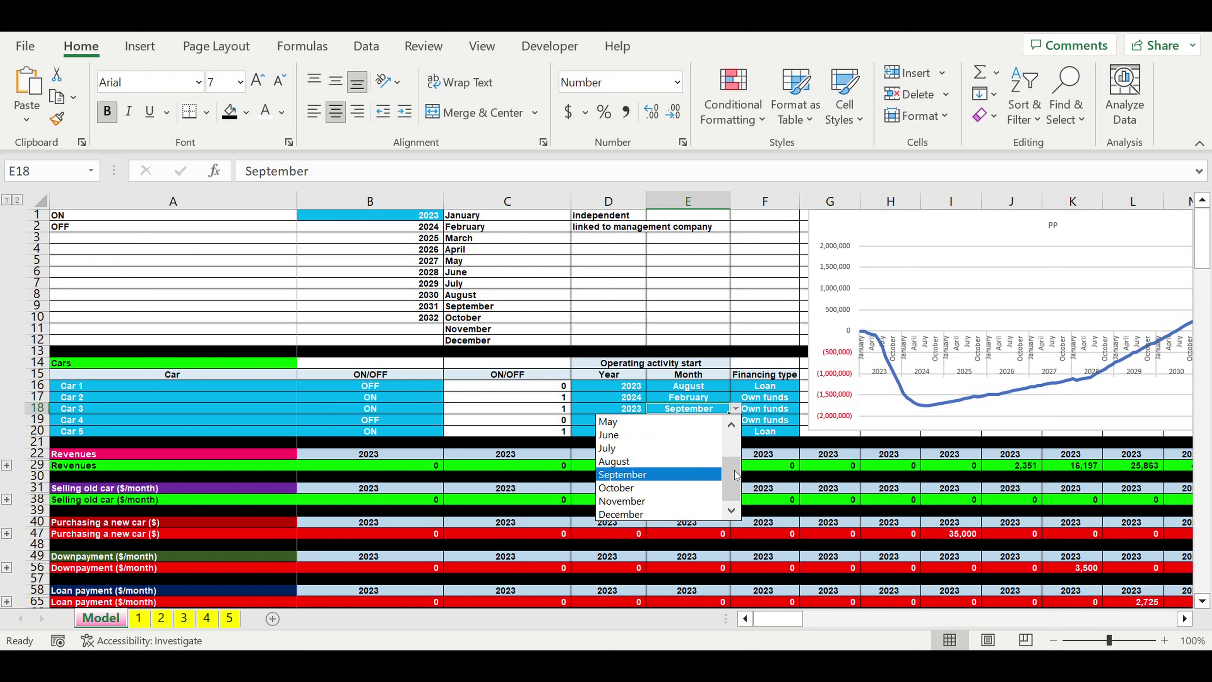
click(728, 427)
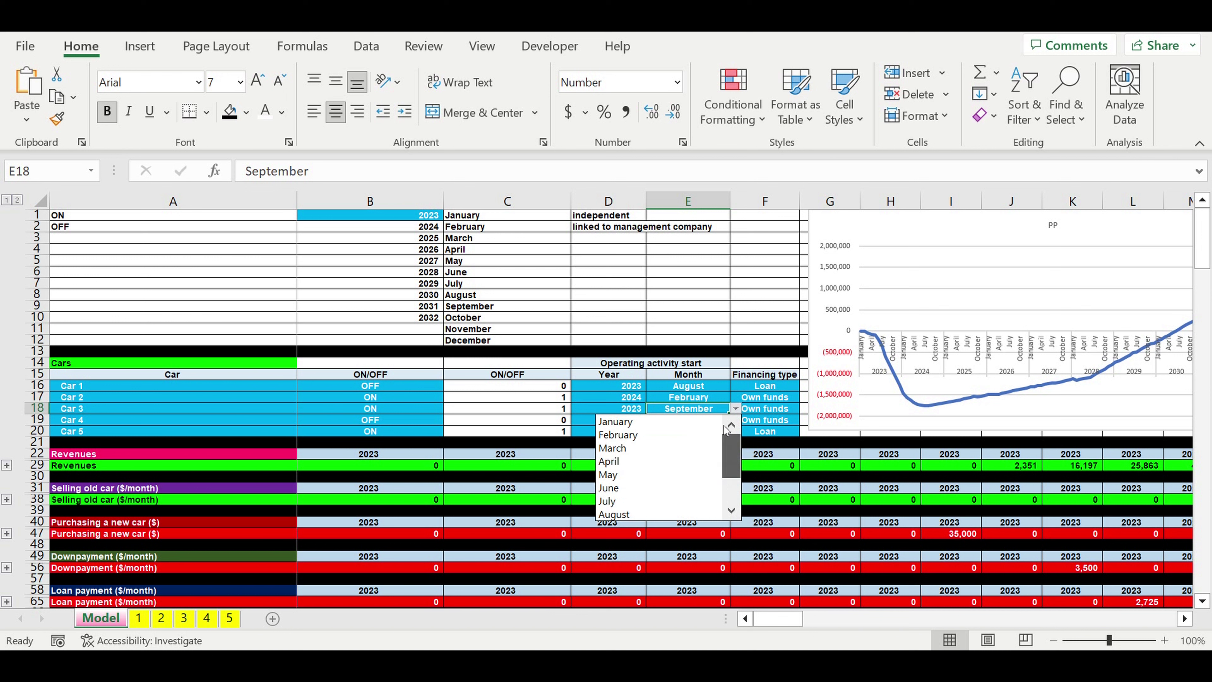
click(613, 448)
click(616, 409)
click(652, 408)
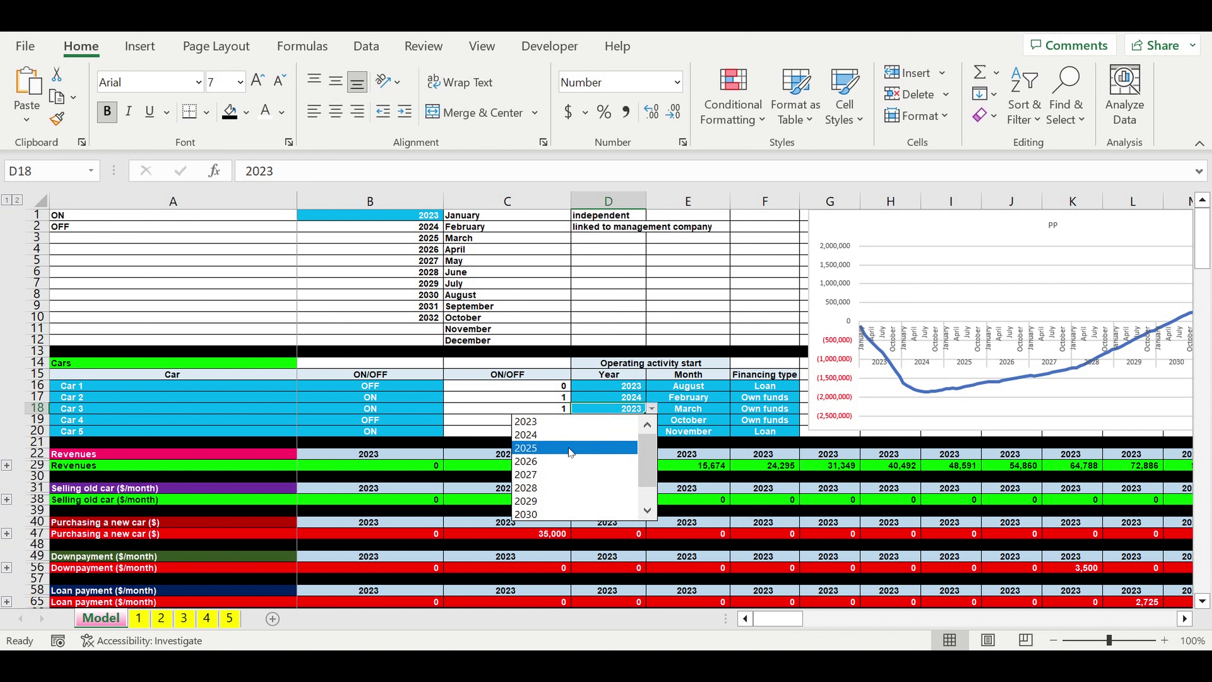
click(571, 435)
Set the operating activity start month of Car 5 to August, keeping the year 2023
click(630, 431)
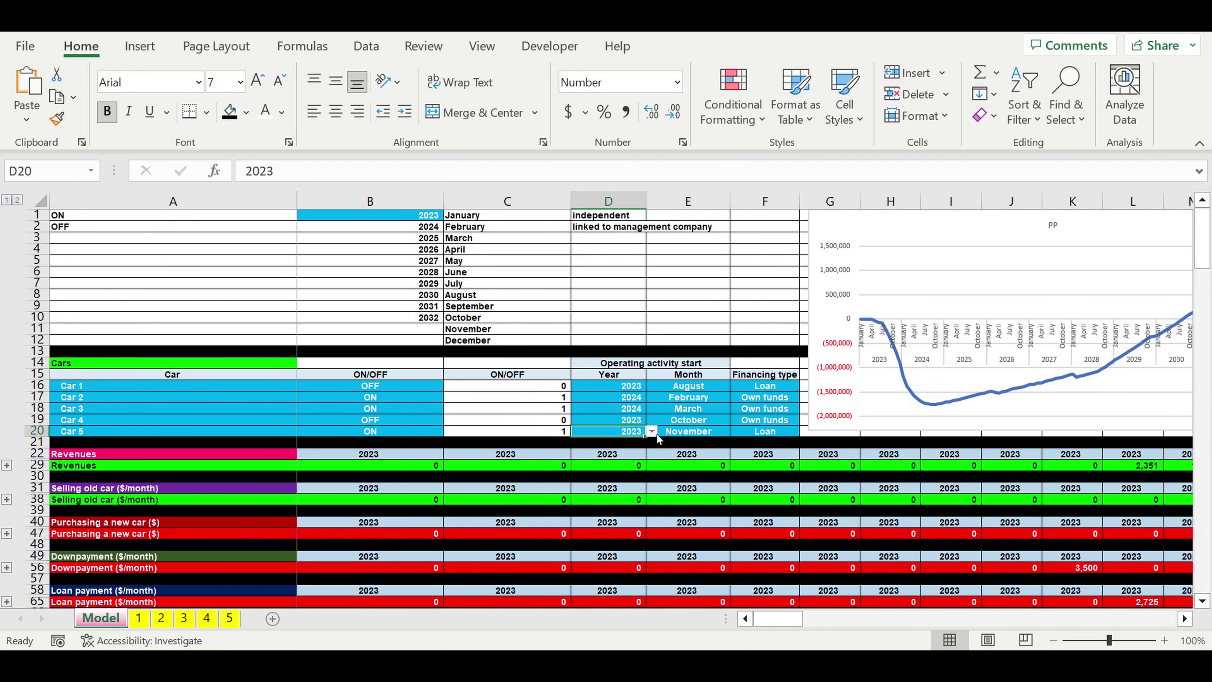
click(693, 432)
click(735, 431)
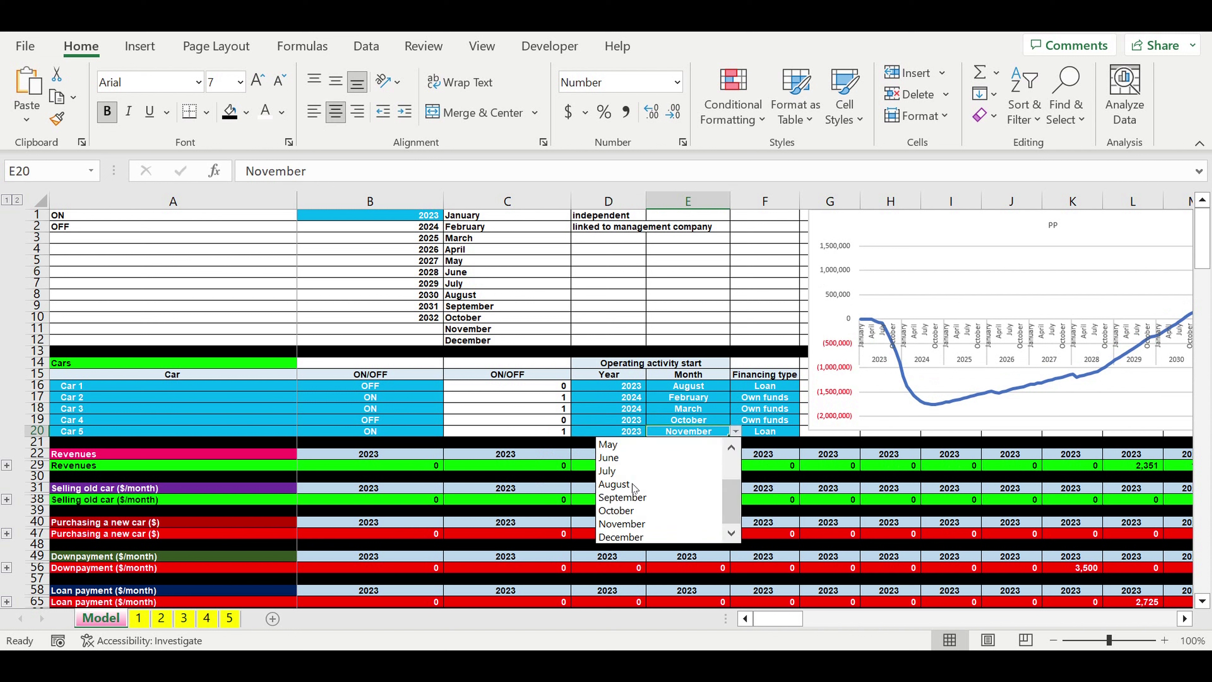
click(614, 485)
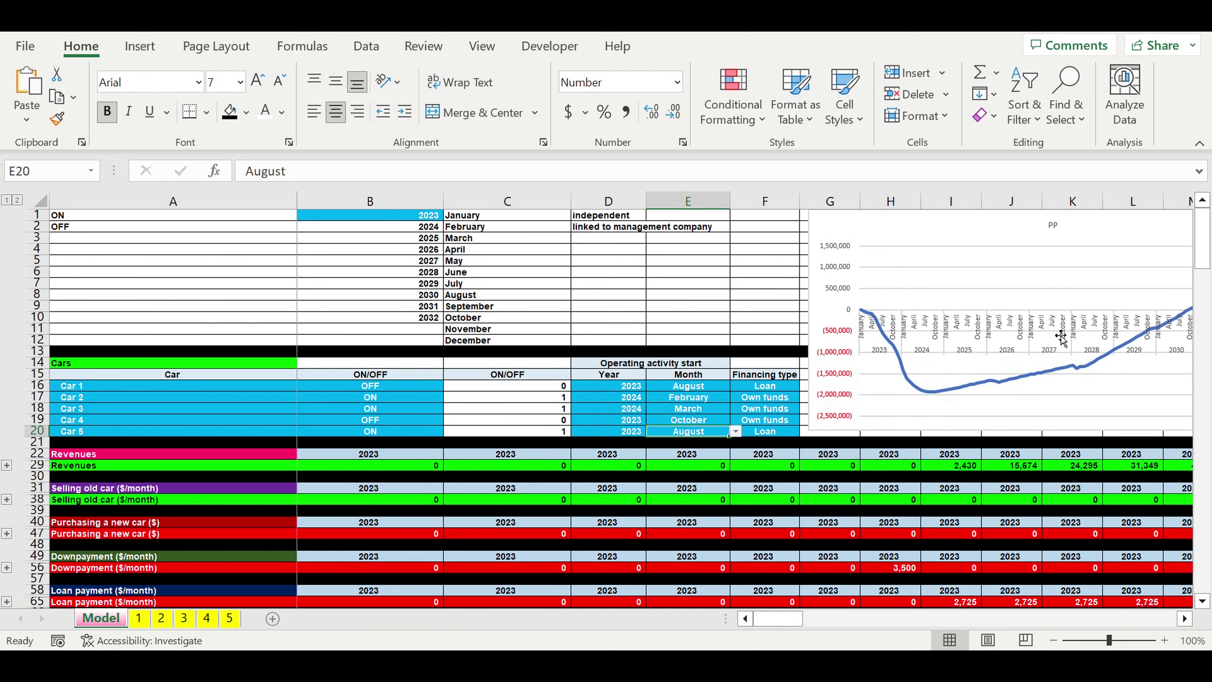
Examine the full PP chart across all years and the equity, loan and total financing amounts in B324:B326
drag(779, 619, 801, 619)
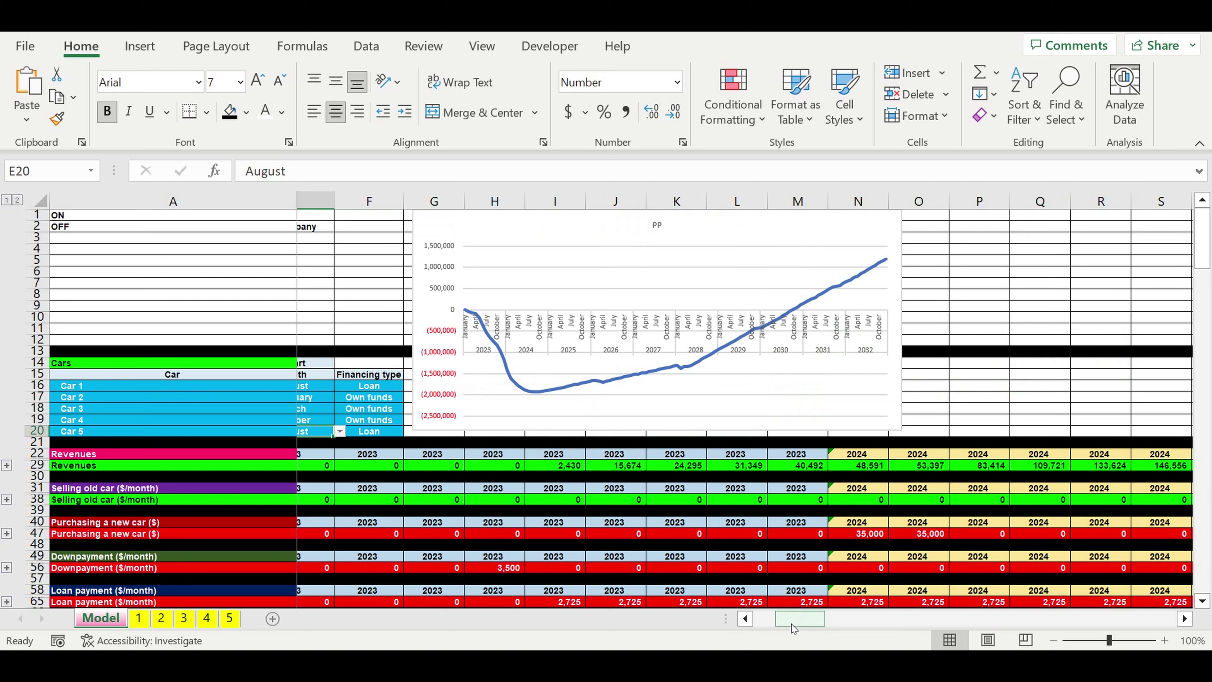
drag(798, 620, 743, 623)
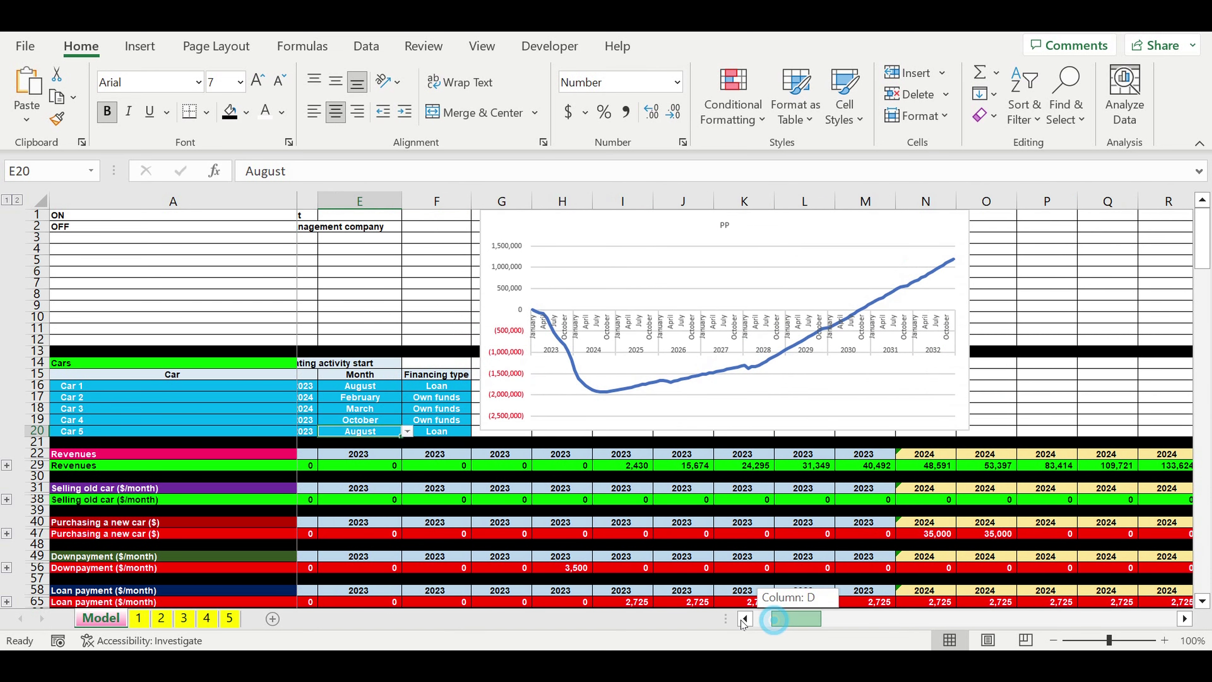
drag(743, 623, 737, 621)
scroll(610, 573, down, 20)
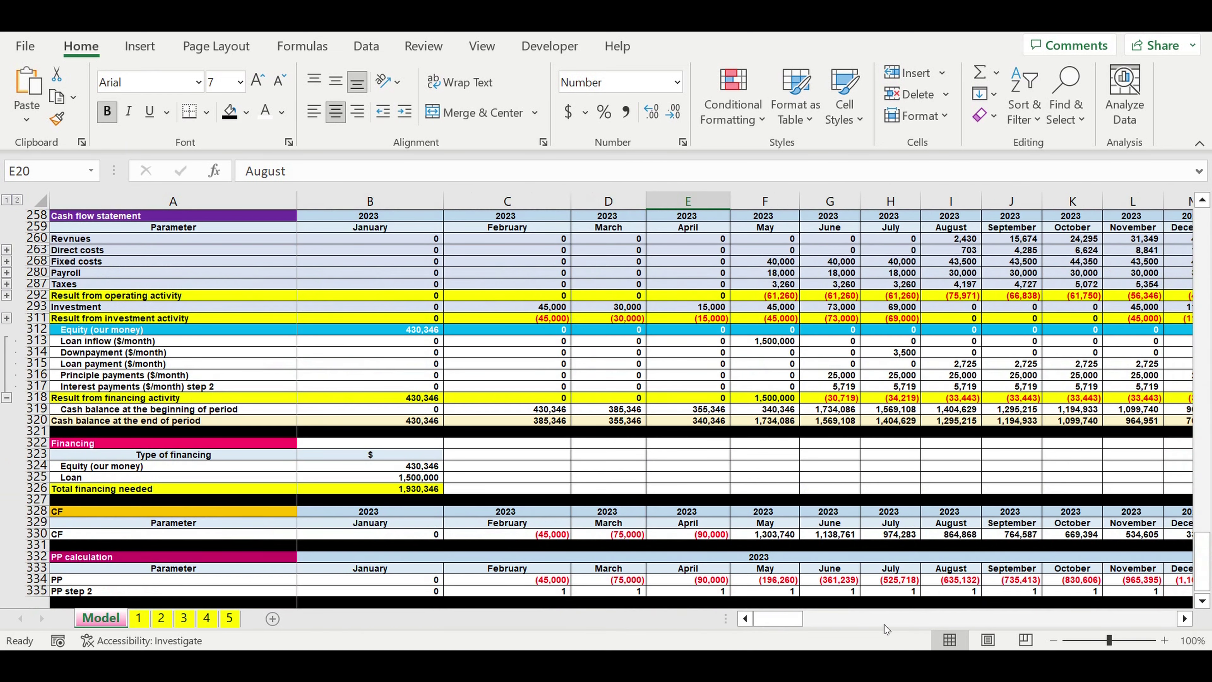
drag(383, 466, 459, 487)
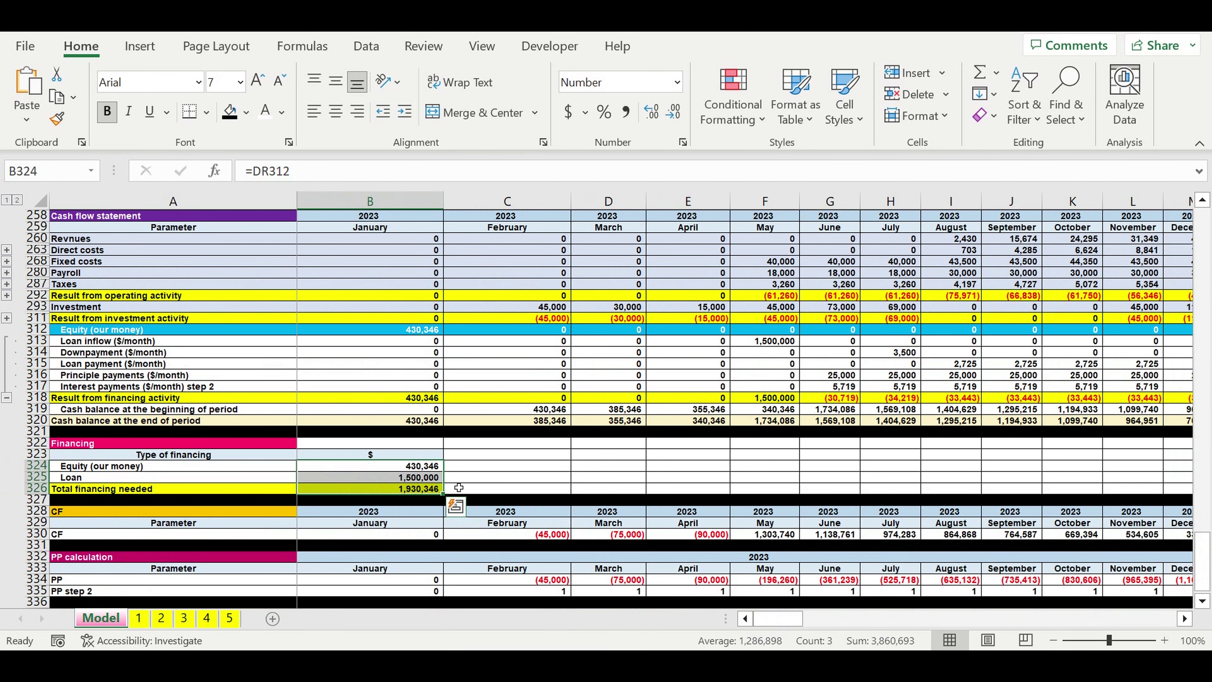
Compare the equity and loan amounts in the Financing table with the PP chart below the calculation
scroll(459, 487, down, 20)
scroll(410, 299, up, 2)
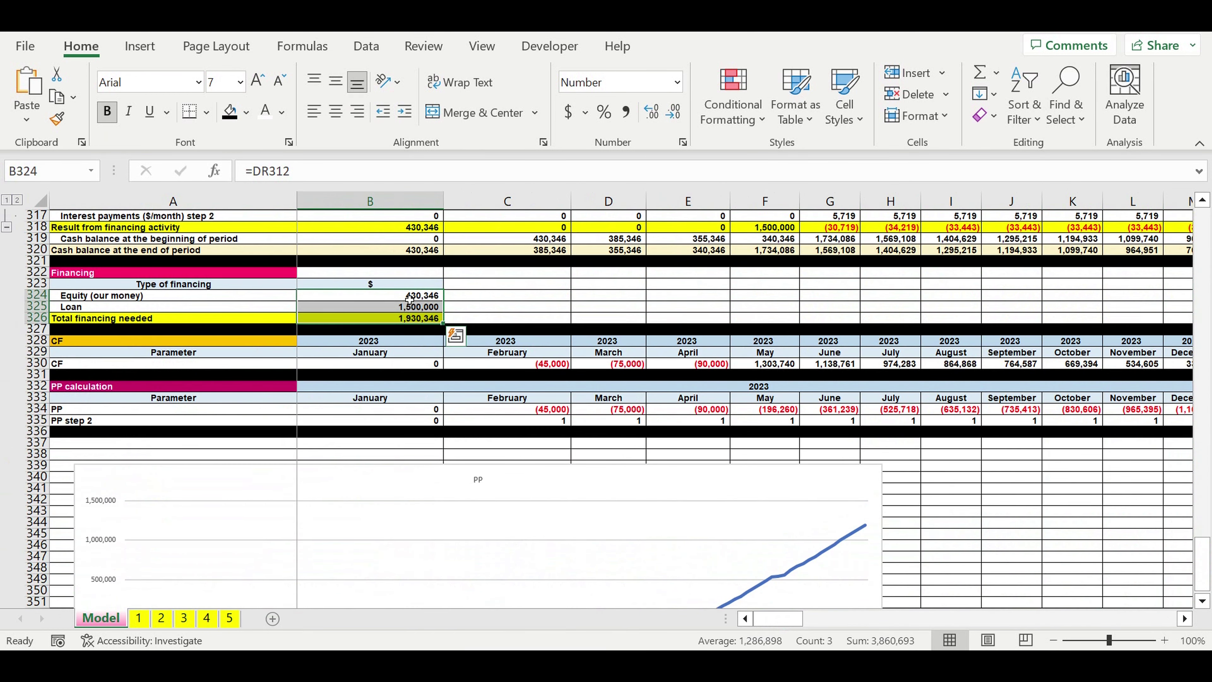
click(405, 295)
drag(407, 313, 406, 318)
scroll(765, 362, down, 4)
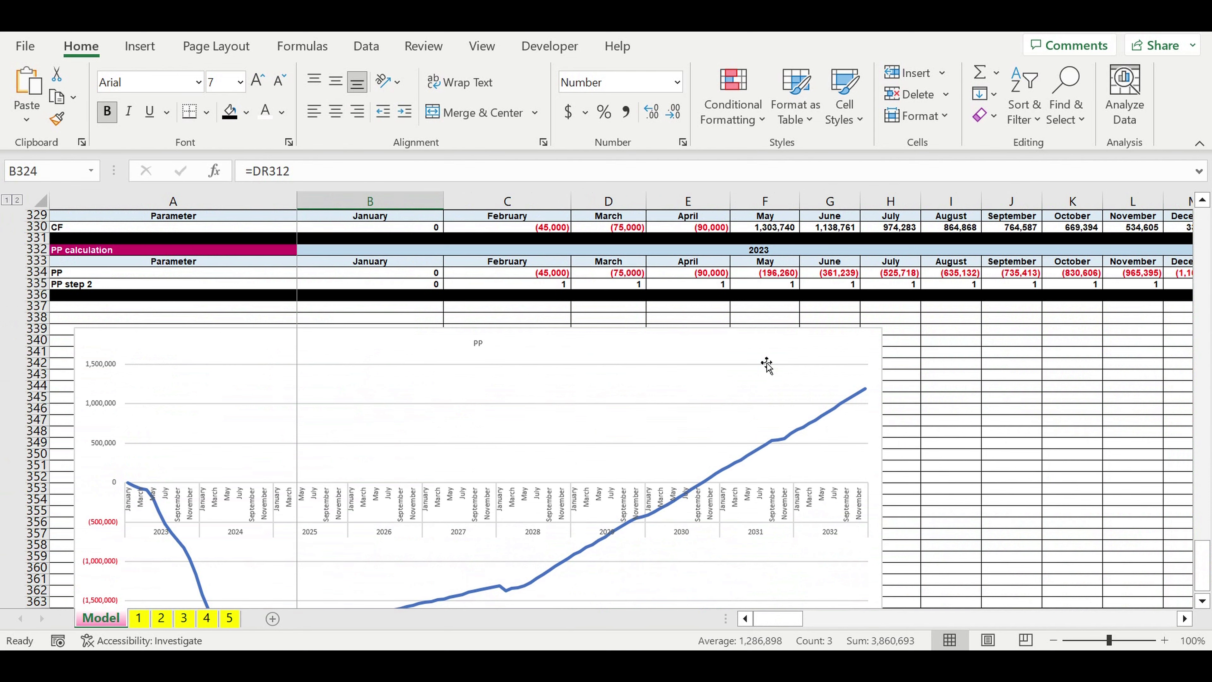
Check the PP step 2 total in DR335, after the December 2032 column
scroll(582, 434, up, 3)
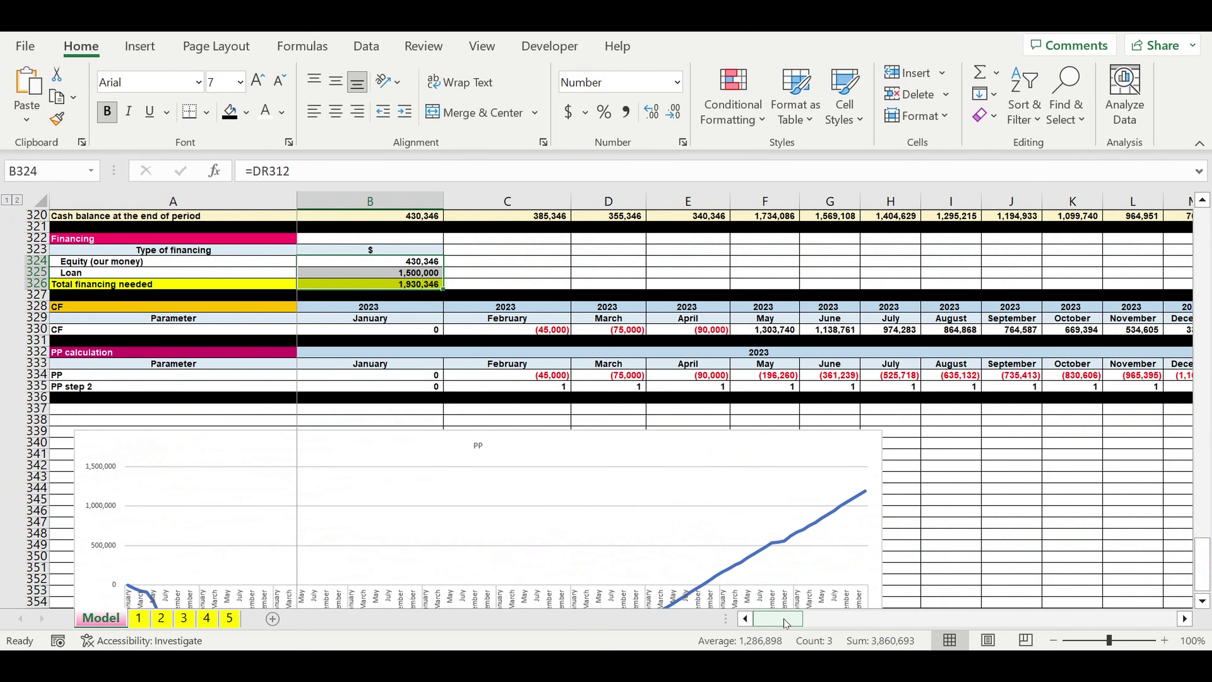
drag(786, 622, 1158, 620)
click(1098, 386)
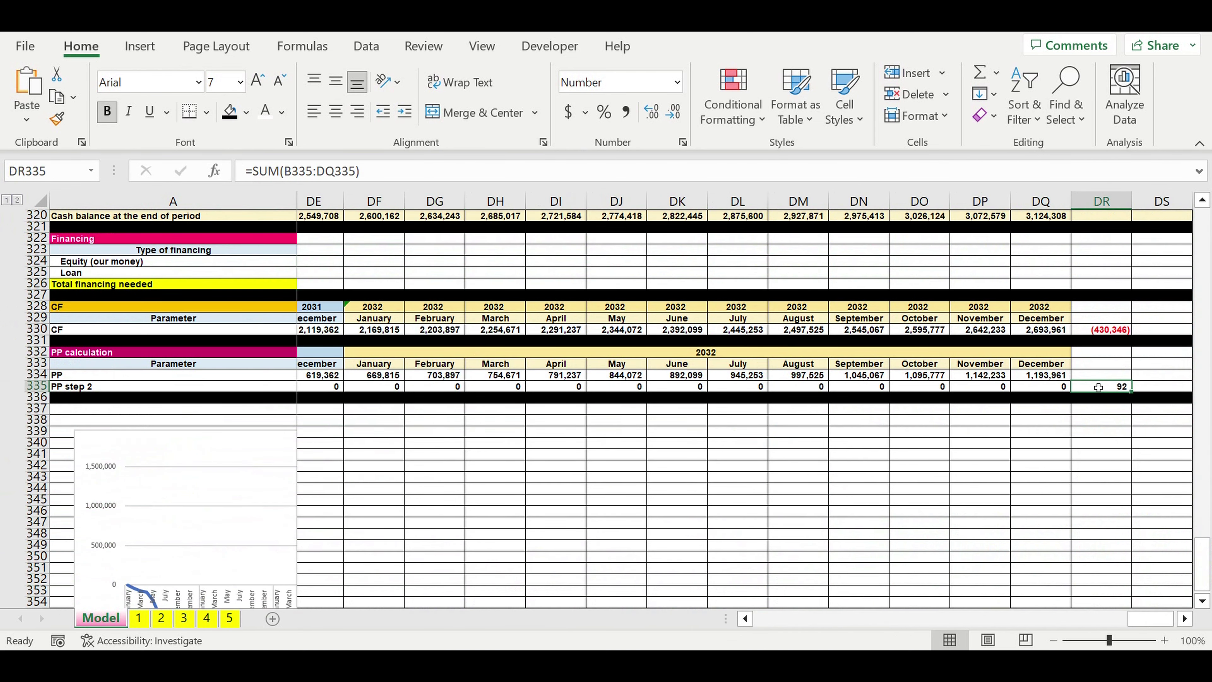
drag(1134, 624, 1170, 620)
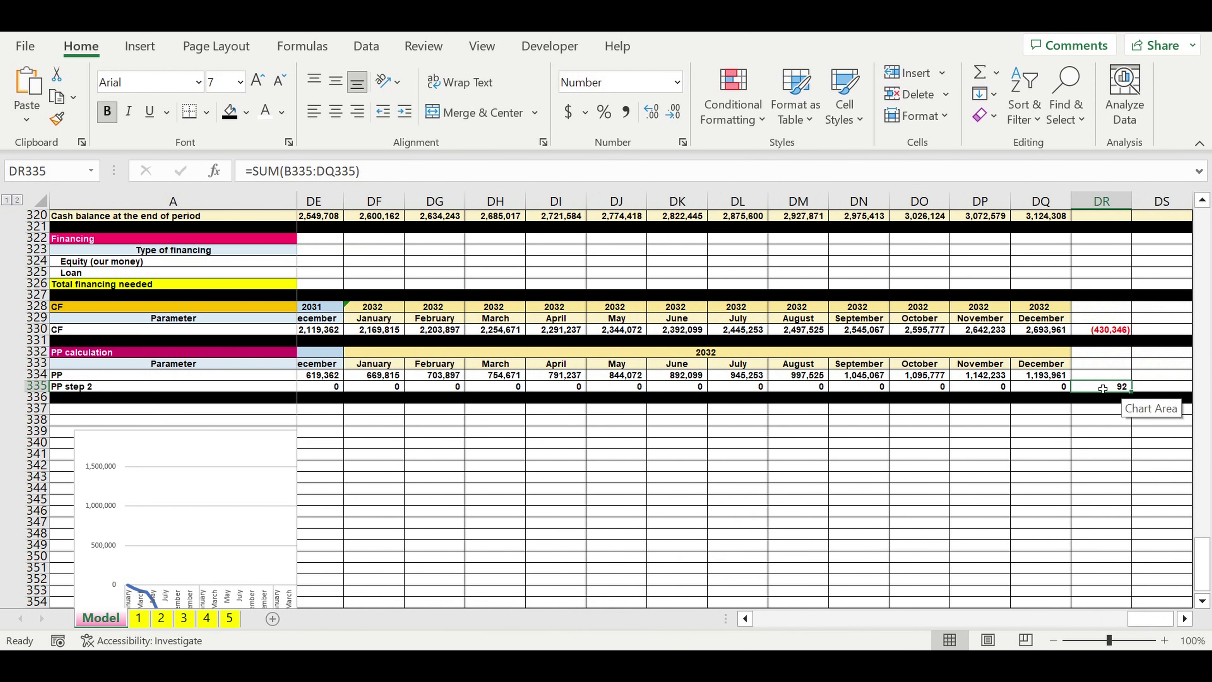
drag(1129, 621, 678, 545)
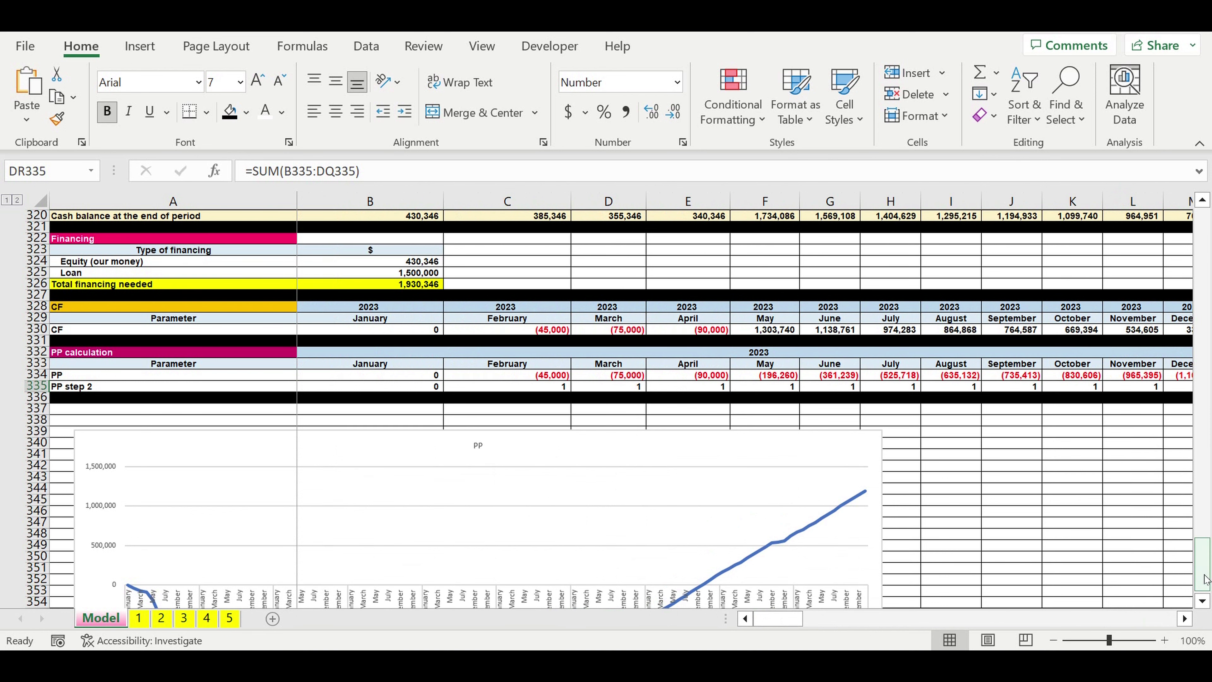
Review the Cars inputs, the collapsed Revenues to Purchasing sections and the PP chart beside them, ending on Car 1's financing type
drag(1205, 579, 1205, 248)
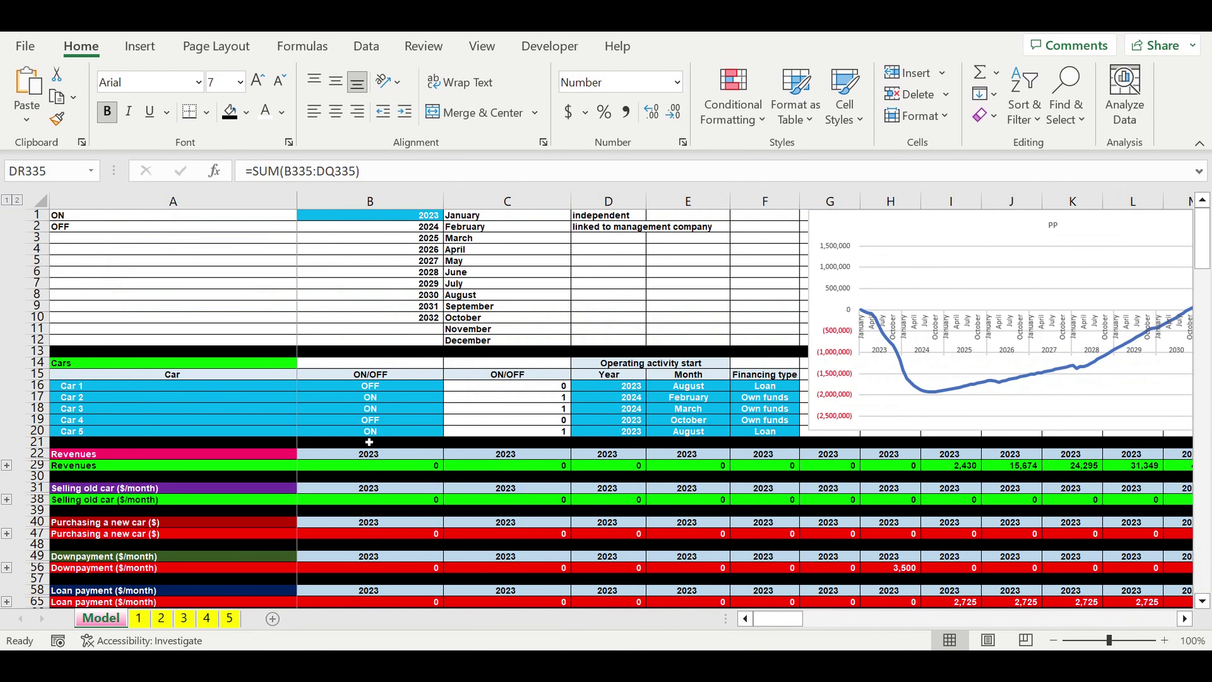
click(157, 454)
drag(239, 470, 798, 523)
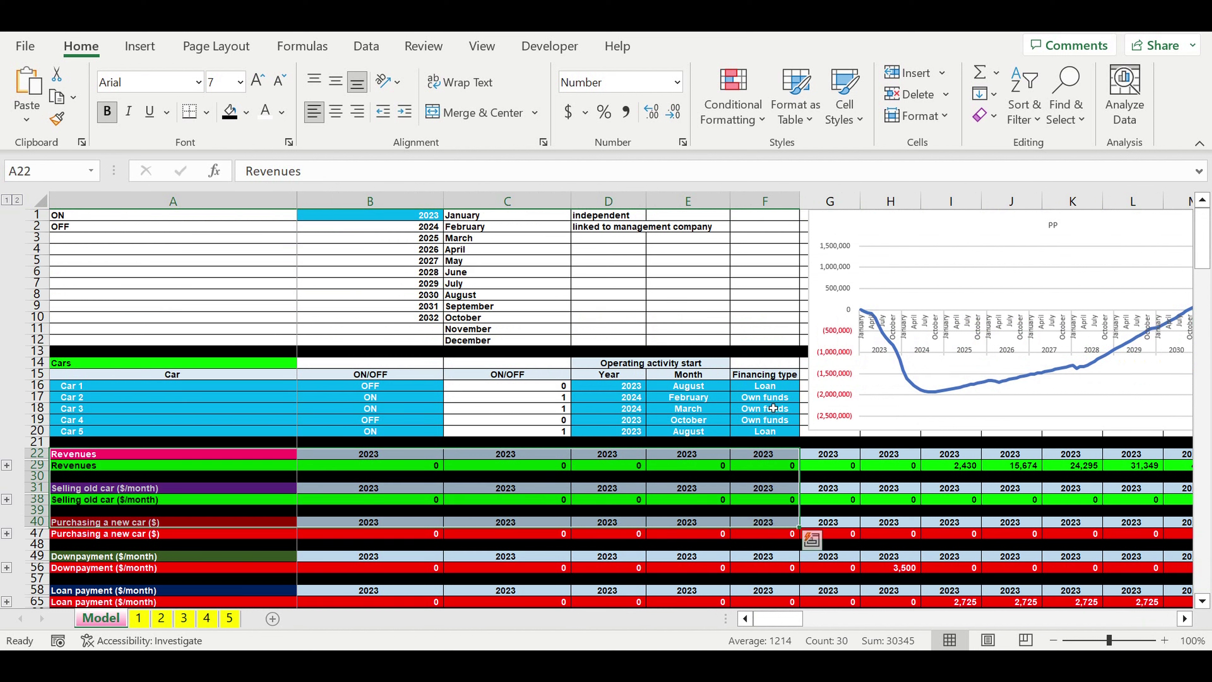
click(911, 230)
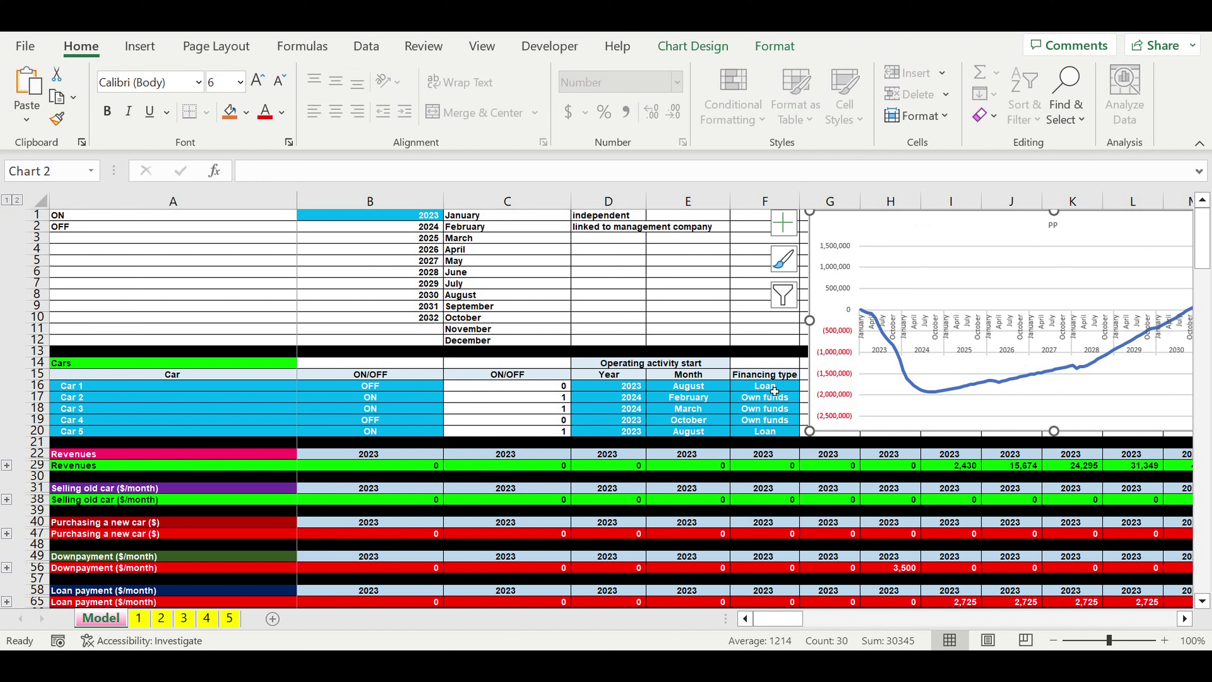
drag(688, 420, 608, 432)
click(759, 387)
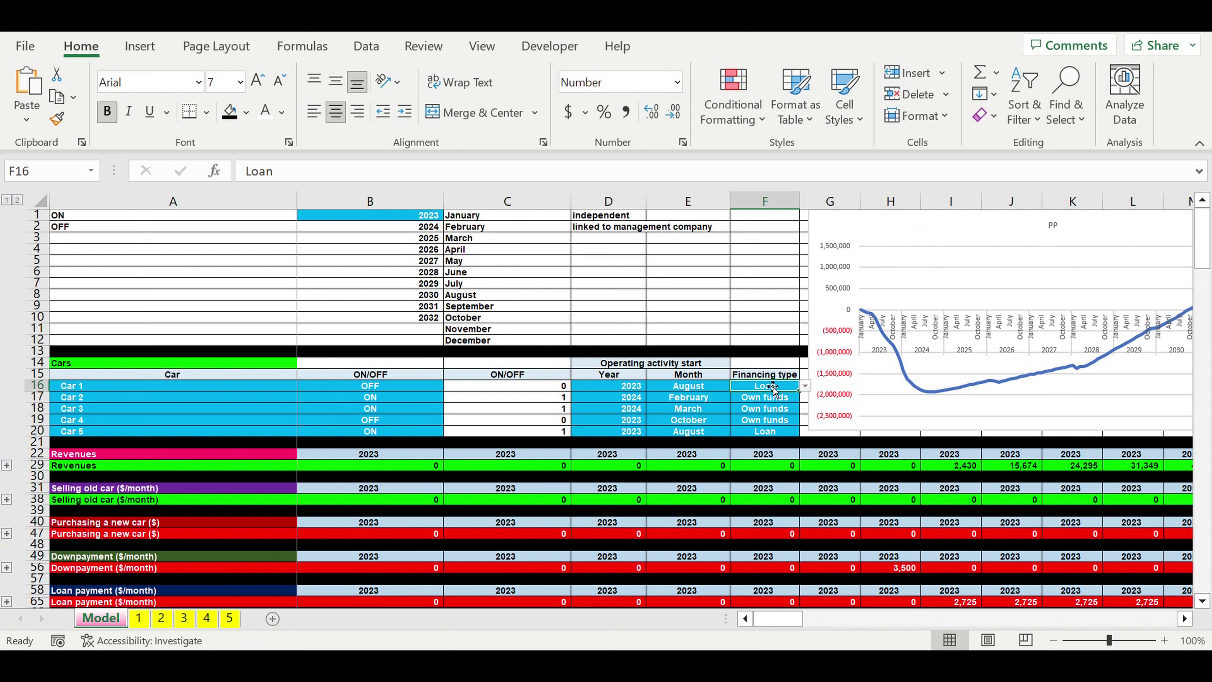